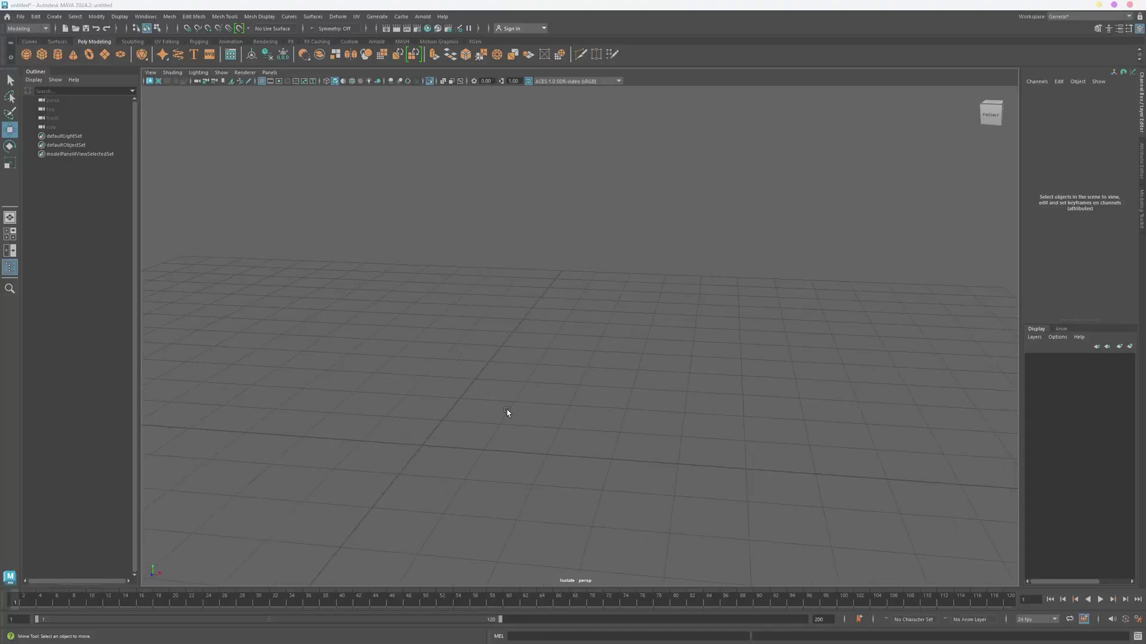
Create a polygon cube, scale it uniformly to about 3.77 and raise it to about 1.94 on Y
{"action": "left_click", "coordinate": [43, 55]}
{"action": "left_click_drag", "start_coordinate": [365, 337], "coordinate": [430, 295], "text": "alt"}
{"action": "left_click_drag", "start_coordinate": [442, 403], "coordinate": [570, 438]}
{"action": "key", "text": "r"}
{"action": "key", "text": "w"}
{"action": "left_click_drag", "start_coordinate": [440, 375], "coordinate": [440, 351]}
{"action": "left_click_drag", "start_coordinate": [529, 404], "coordinate": [498, 411], "text": "alt"}
{"action": "left_click_drag", "start_coordinate": [437, 351], "coordinate": [434, 289]}
{"action": "left_click_drag", "start_coordinate": [540, 316], "coordinate": [445, 296], "text": "alt"}
{"action": "middle_click_drag", "start_coordinate": [496, 305], "coordinate": [541, 372], "text": "alt"}
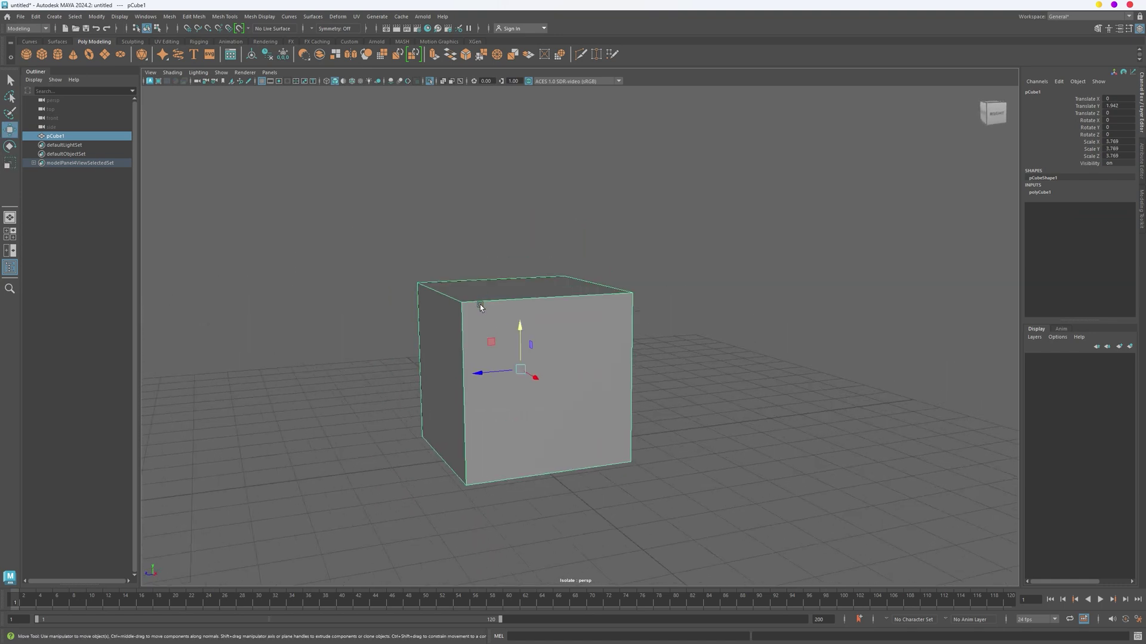
Narrow the cube's top along Z so that its side faces taper upward
{"action": "right_click_drag", "start_coordinate": [480, 304], "coordinate": [444, 303]}
{"action": "left_click_drag", "start_coordinate": [643, 308], "coordinate": [653, 312]}
{"action": "key", "text": "r"}
{"action": "left_click_drag", "start_coordinate": [512, 299], "coordinate": [527, 298]}
{"action": "mouse_move", "coordinate": [514, 340]}
{"action": "left_mouse_down", "text": "alt"}
{"action": "mouse_move", "coordinate": [557, 376]}
{"action": "mouse_move", "coordinate": [556, 362]}
{"action": "mouse_move", "coordinate": [509, 357]}
{"action": "mouse_move", "coordinate": [572, 364]}
{"action": "mouse_move", "coordinate": [596, 340]}
{"action": "mouse_move", "coordinate": [473, 328]}
{"action": "mouse_move", "coordinate": [524, 334]}
{"action": "left_mouse_up", "text": "alt"}
{"action": "key", "text": "ctrl+z"}
{"action": "left_click_drag", "start_coordinate": [536, 348], "coordinate": [553, 356], "text": "alt"}
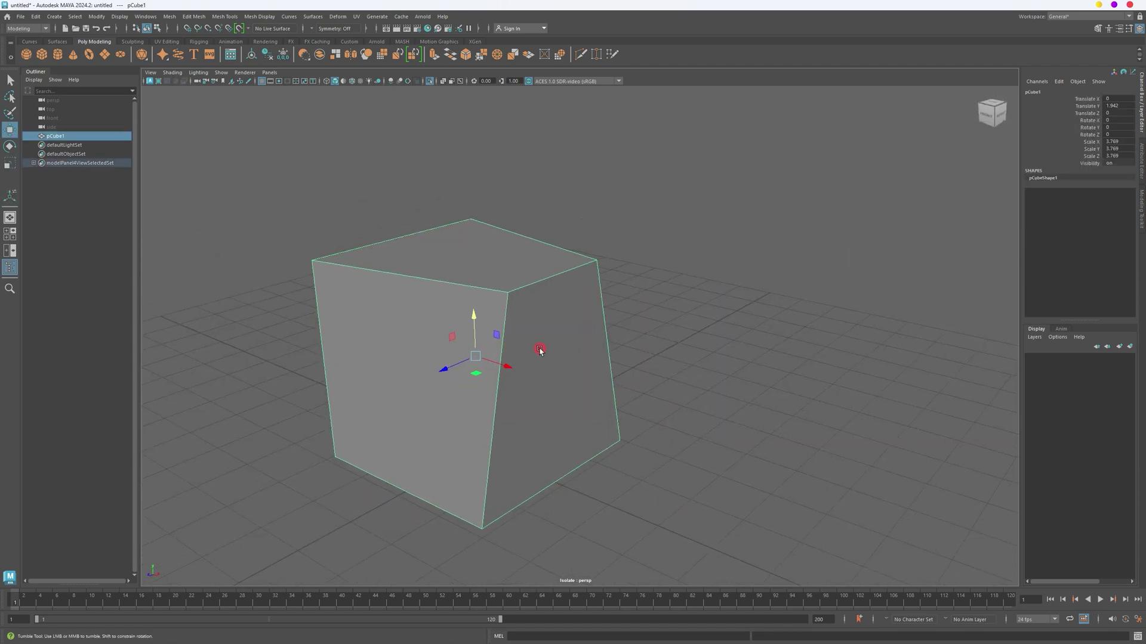
Bevel the cube's edges with a fraction of 0.1
{"action": "key", "text": "ctrl+b"}
{"action": "left_click_drag", "start_coordinate": [799, 344], "coordinate": [797, 340]}
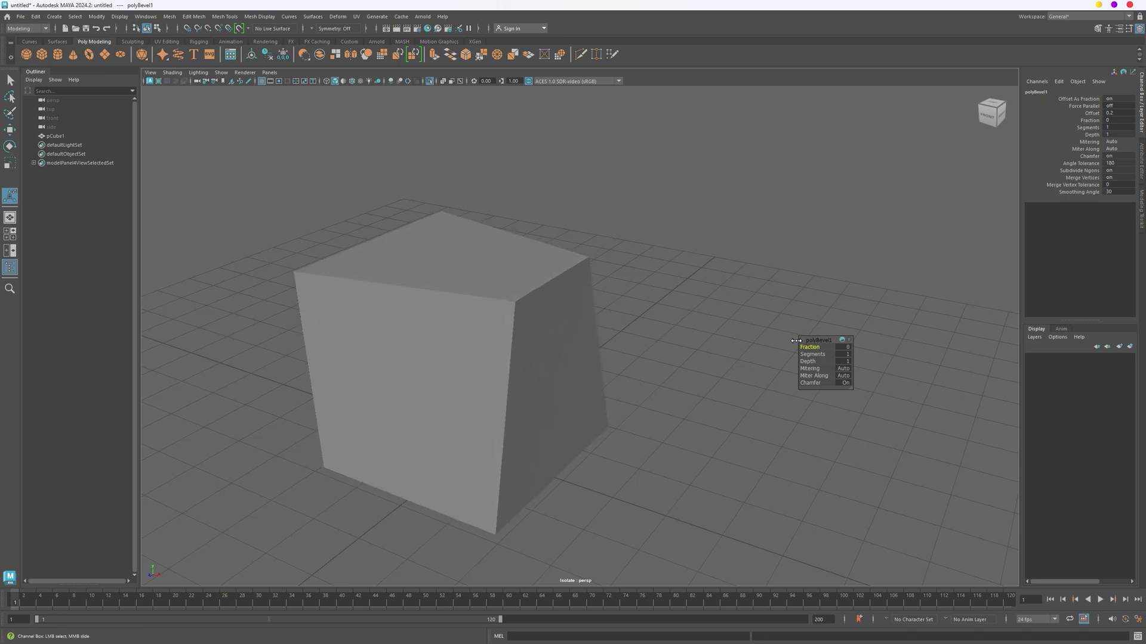
{"action": "type", "text": "0.1"}
{"action": "key", "text": "Return"}
{"action": "left_click_drag", "start_coordinate": [620, 325], "coordinate": [549, 328], "text": "alt"}
{"action": "left_click", "coordinate": [606, 338]}
{"action": "left_click", "coordinate": [468, 346]}
Create a polygon cylinder and place it in the air beside the cube
{"action": "left_click_drag", "start_coordinate": [471, 349], "coordinate": [560, 392], "text": "alt"}
{"action": "left_click_drag", "start_coordinate": [441, 397], "coordinate": [501, 359], "text": "alt"}
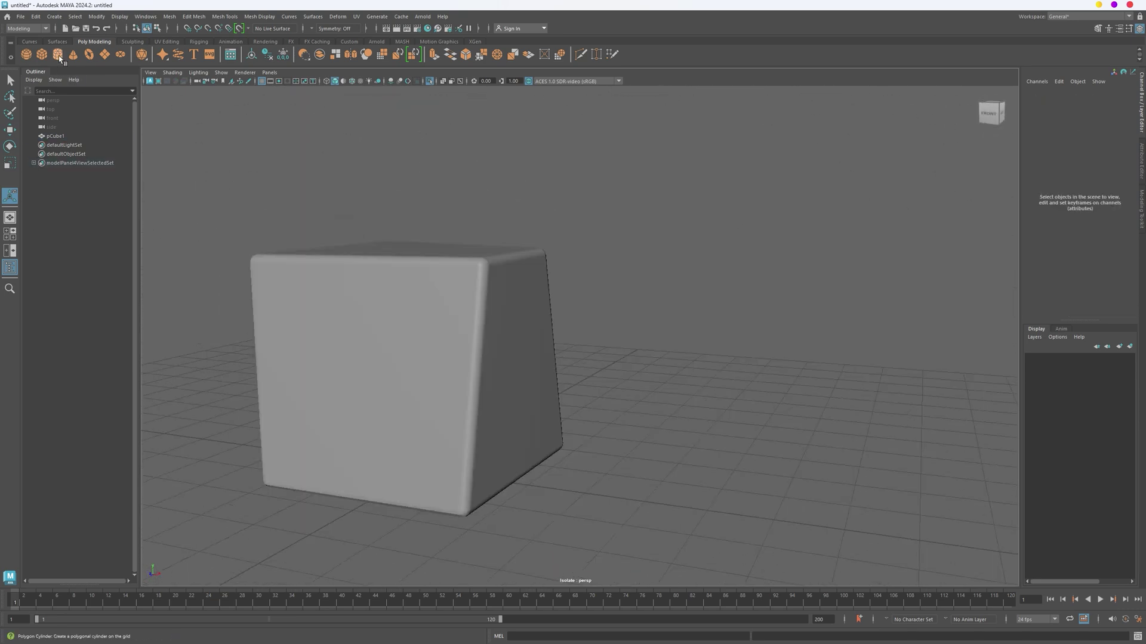
{"action": "left_click", "coordinate": [57, 55]}
{"action": "right_click_drag", "start_coordinate": [427, 312], "coordinate": [399, 316], "text": "alt"}
{"action": "left_click_drag", "start_coordinate": [398, 316], "coordinate": [456, 313], "text": "alt"}
{"action": "right_click_drag", "start_coordinate": [456, 312], "coordinate": [449, 334], "text": "alt"}
{"action": "key", "text": "w"}
{"action": "left_click_drag", "start_coordinate": [452, 394], "coordinate": [453, 214]}
{"action": "left_click_drag", "start_coordinate": [475, 256], "coordinate": [636, 263]}
{"action": "middle_click_drag", "start_coordinate": [448, 301], "coordinate": [426, 314], "text": "alt"}
Enlarge the bevelled cube uniformly and move it up so it stands on the grid
{"action": "left_click", "coordinate": [426, 314]}
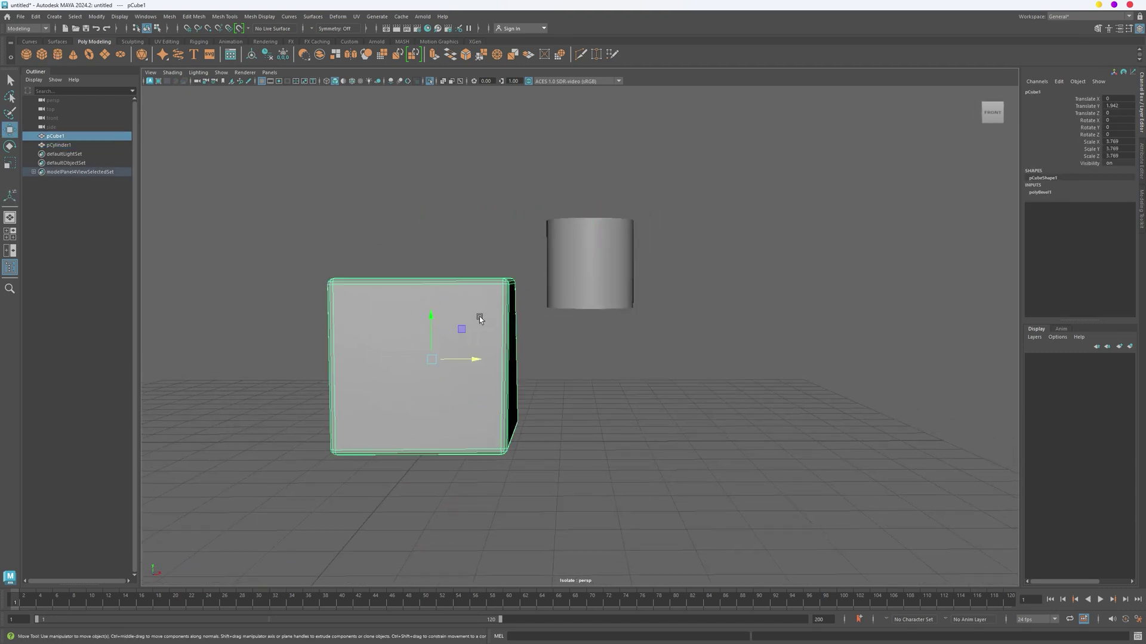
{"action": "left_click_drag", "start_coordinate": [426, 314], "coordinate": [382, 340], "text": "alt"}
{"action": "right_click_drag", "start_coordinate": [537, 349], "coordinate": [524, 358], "text": "alt"}
{"action": "key", "text": "r"}
{"action": "left_click_drag", "start_coordinate": [486, 330], "coordinate": [637, 416]}
{"action": "right_click_drag", "start_coordinate": [572, 396], "coordinate": [491, 374], "text": "alt"}
{"action": "left_click_drag", "start_coordinate": [491, 374], "coordinate": [516, 361], "text": "alt"}
{"action": "key", "text": "w"}
{"action": "left_click_drag", "start_coordinate": [512, 326], "coordinate": [410, 220]}
Raise the cylinder to about 9.2 on Y beside the cube's upper edge and set its Z rotation to 90
{"action": "middle_click_drag", "start_coordinate": [490, 268], "coordinate": [495, 324], "text": "alt"}
{"action": "right_click_drag", "start_coordinate": [495, 324], "coordinate": [537, 340], "text": "alt"}
{"action": "left_click", "coordinate": [570, 350]}
{"action": "left_click_drag", "start_coordinate": [573, 352], "coordinate": [574, 156], "text": "alt"}
{"action": "middle_click_drag", "start_coordinate": [584, 185], "coordinate": [586, 236], "text": "alt"}
{"action": "key", "text": "e"}
{"action": "left_click_drag", "start_coordinate": [538, 217], "coordinate": [532, 236]}
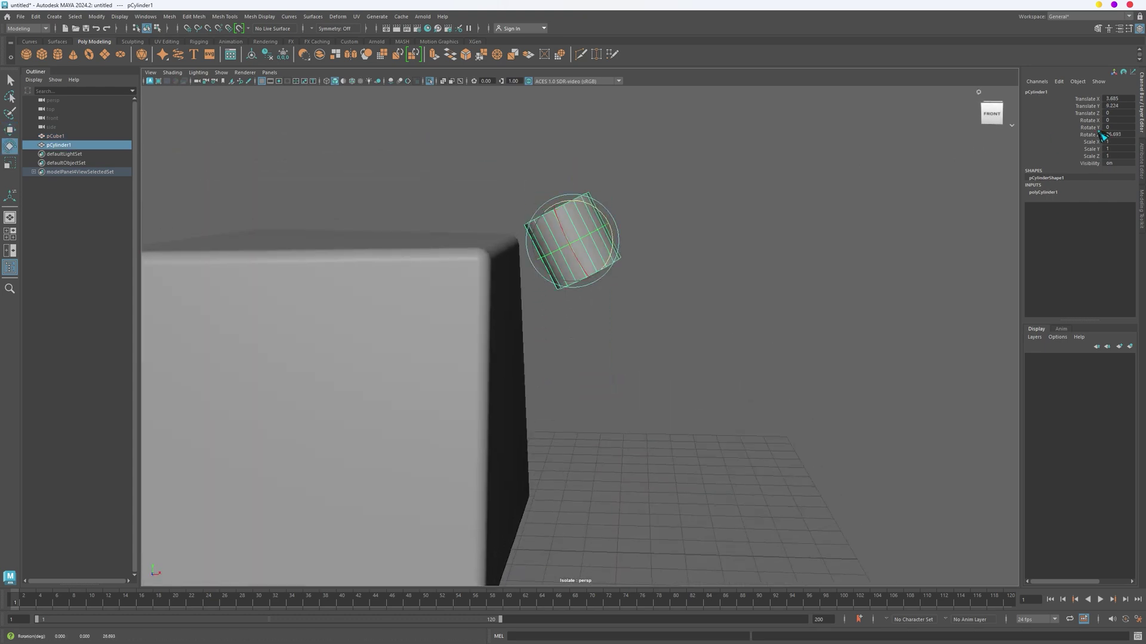
{"action": "type", "text": "90"}
{"action": "key", "text": "Return"}
Stretch the cylinder into a long tube by moving the vertices of its outer end away from the cube along X
{"action": "left_click_drag", "start_coordinate": [752, 323], "coordinate": [666, 261], "text": "alt"}
{"action": "left_click", "coordinate": [1044, 193]}
{"action": "left_click_drag", "start_coordinate": [605, 322], "coordinate": [625, 309], "text": "alt"}
{"action": "key", "text": "w"}
{"action": "right_click_drag", "start_coordinate": [594, 265], "coordinate": [555, 263]}
{"action": "left_click_drag", "start_coordinate": [594, 183], "coordinate": [634, 318]}
{"action": "left_click_drag", "start_coordinate": [634, 257], "coordinate": [722, 259]}
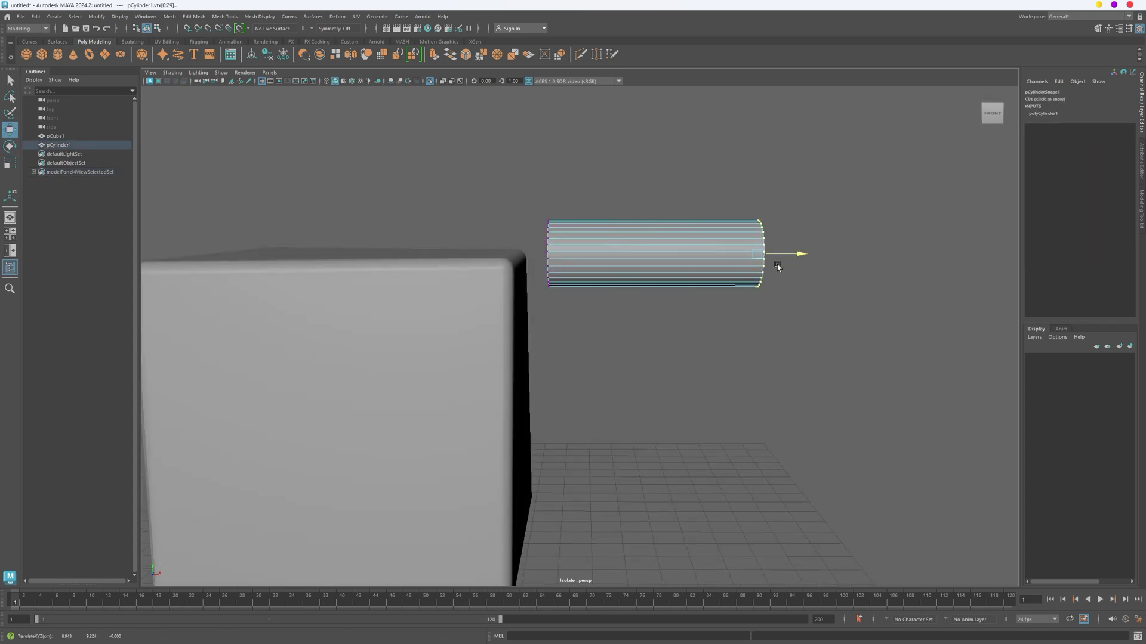
Lower the vertices of the tube's outer end close to the ground and rotate that end to face downward
{"action": "left_click_drag", "start_coordinate": [796, 219], "coordinate": [755, 475]}
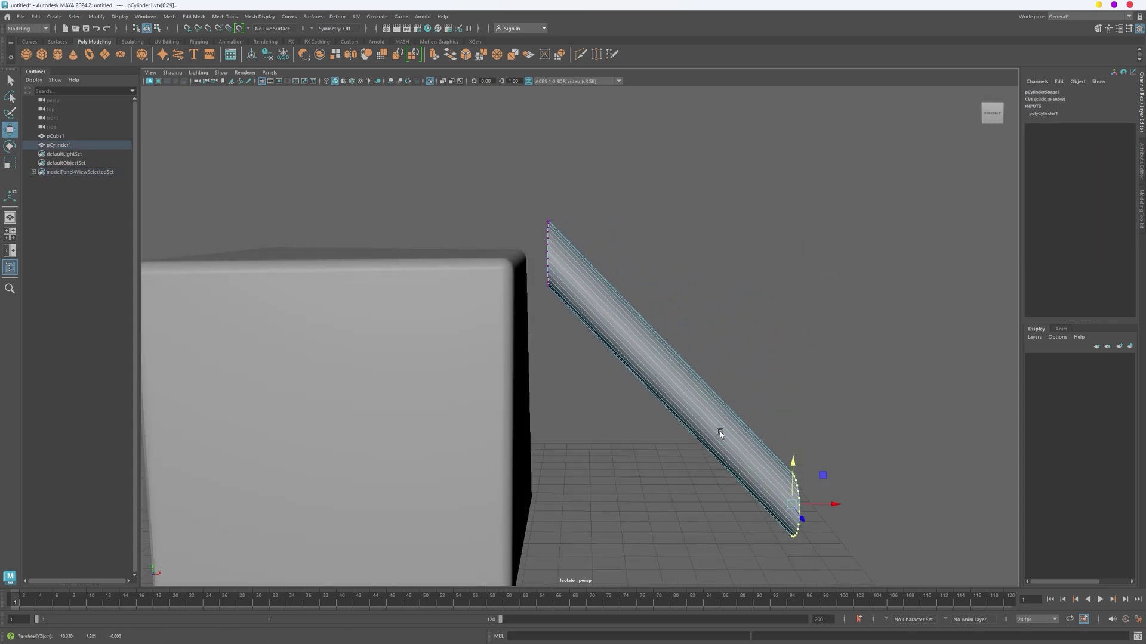
{"action": "middle_click_drag", "start_coordinate": [727, 436], "coordinate": [585, 389], "text": "alt"}
{"action": "key", "text": "e"}
{"action": "left_click_drag", "start_coordinate": [629, 429], "coordinate": [676, 437]}
{"action": "key", "text": "r"}
{"action": "left_click_drag", "start_coordinate": [540, 385], "coordinate": [482, 365], "text": "alt"}
Move the whole tube toward the cube so its upper end meets the cube's side near the top
{"action": "right_click_drag", "start_coordinate": [416, 332], "coordinate": [425, 322]}
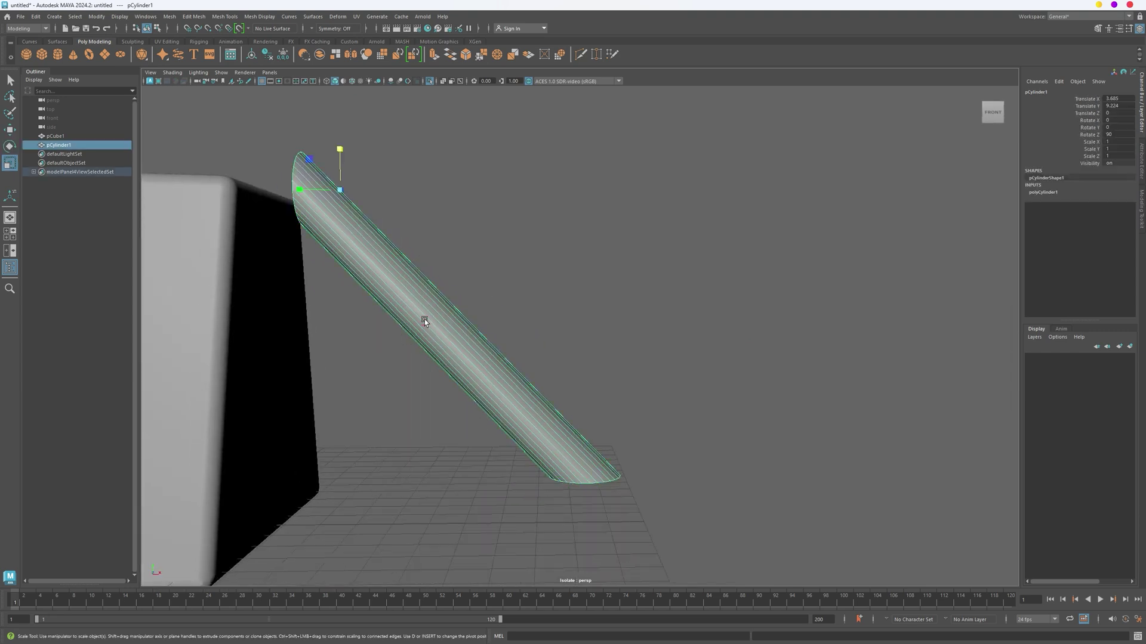
{"action": "middle_click_drag", "start_coordinate": [370, 202], "coordinate": [285, 169]}
{"action": "left_click_drag", "start_coordinate": [285, 169], "coordinate": [285, 165]}
{"action": "middle_click_drag", "start_coordinate": [271, 212], "coordinate": [358, 171], "text": "alt"}
Insert three edge loops spaced along the length of the slanted tube
{"action": "right_click_drag", "start_coordinate": [358, 172], "coordinate": [422, 238], "text": "alt"}
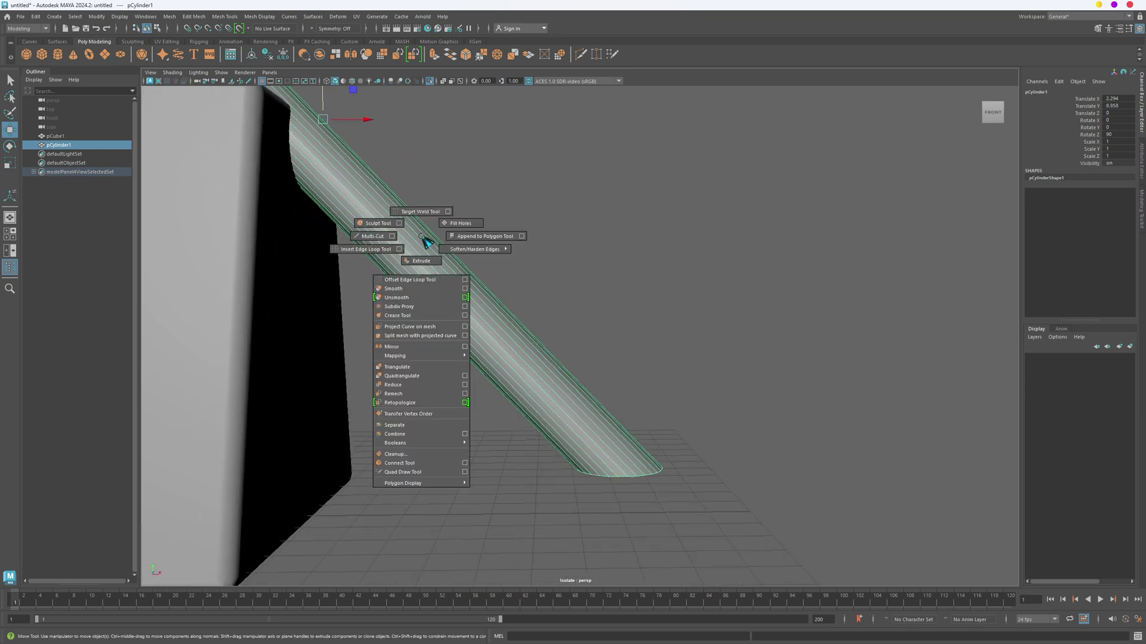
{"action": "left_click", "coordinate": [376, 258]}
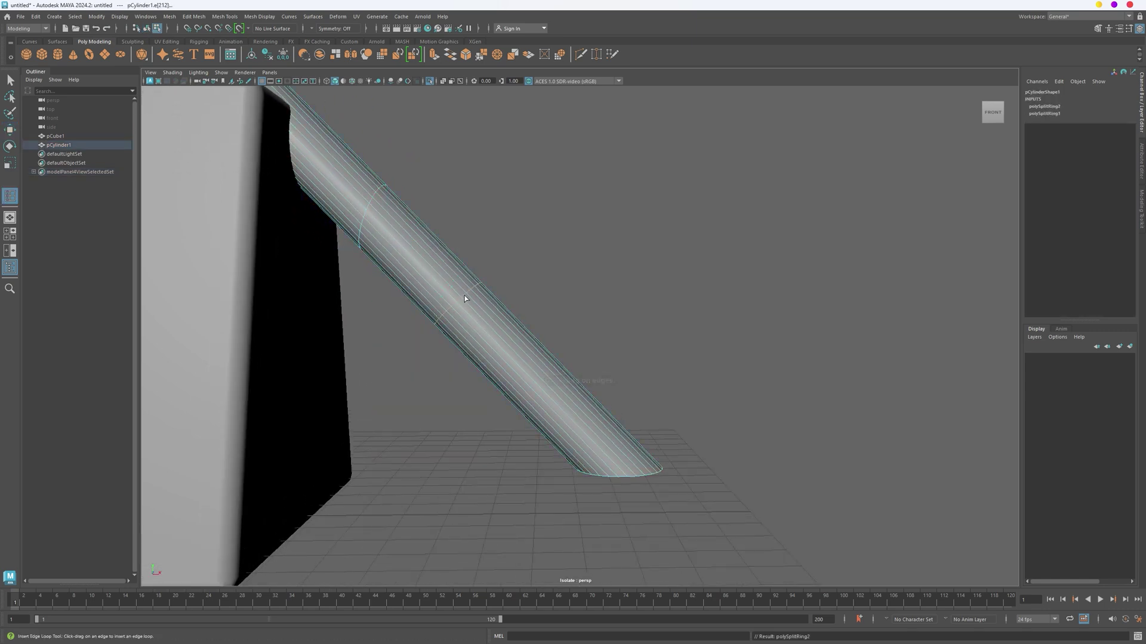
{"action": "left_click_drag", "start_coordinate": [521, 362], "coordinate": [547, 389]}
Bend the tube by moving its upper and middle edge loops outward and its lower end back toward the cube
{"action": "middle_click_drag", "start_coordinate": [467, 305], "coordinate": [489, 330], "text": "alt"}
{"action": "left_click_drag", "start_coordinate": [489, 330], "coordinate": [497, 324], "text": "alt"}
{"action": "key", "text": "w"}
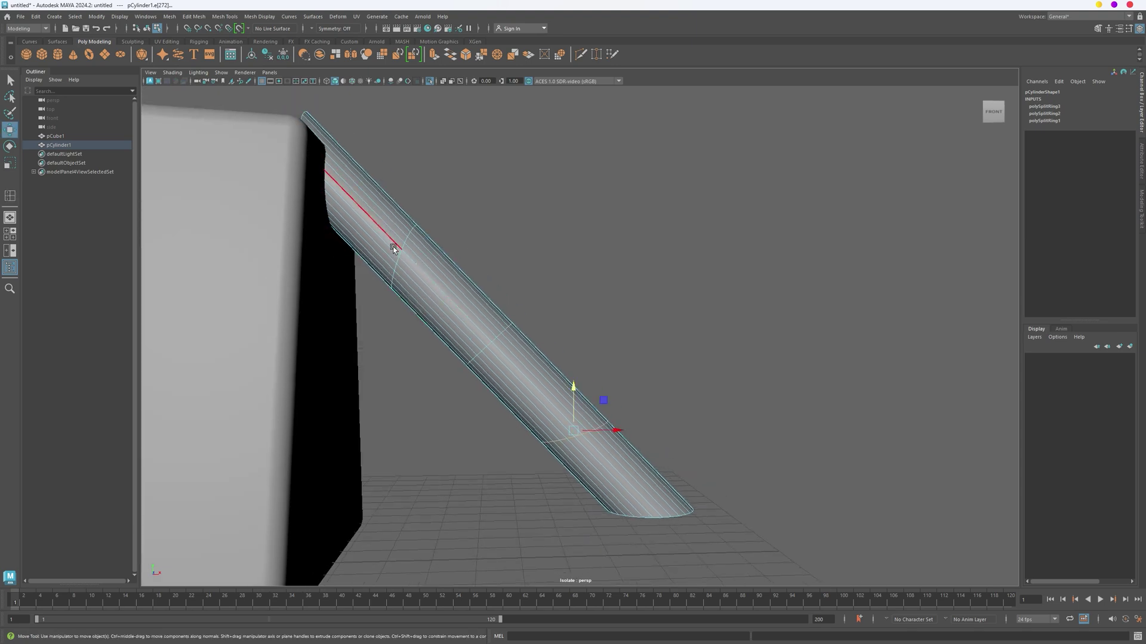
{"action": "left_click_drag", "start_coordinate": [426, 257], "coordinate": [472, 258]}
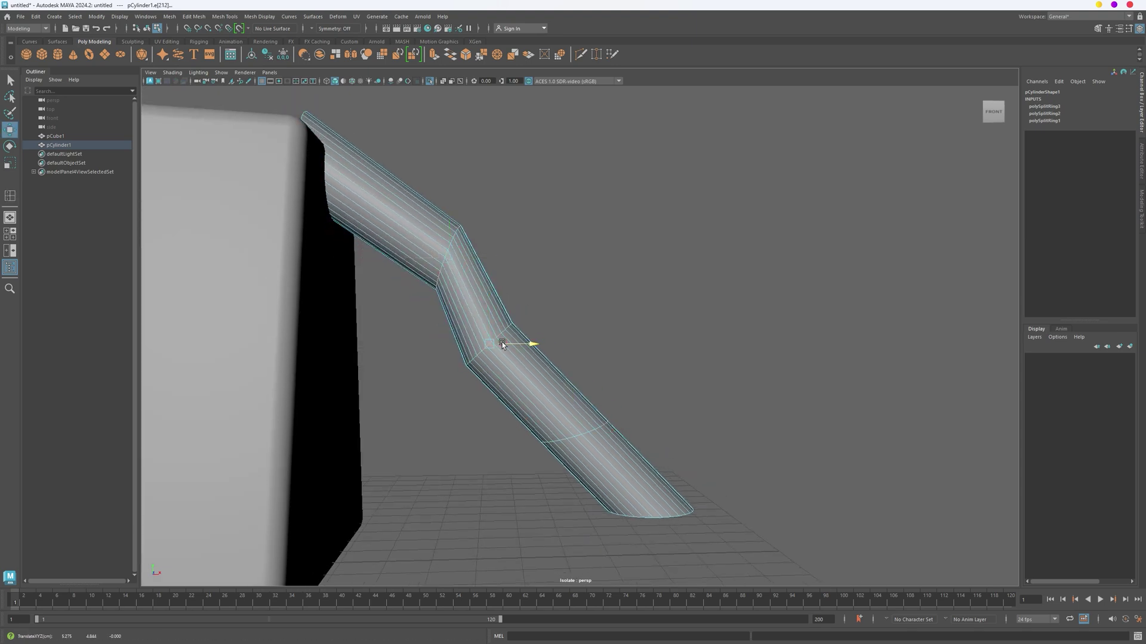
{"action": "left_click_drag", "start_coordinate": [502, 344], "coordinate": [491, 352]}
{"action": "right_click_drag", "start_coordinate": [573, 428], "coordinate": [521, 421]}
{"action": "left_click_drag", "start_coordinate": [494, 394], "coordinate": [739, 570]}
{"action": "left_click_drag", "start_coordinate": [659, 464], "coordinate": [568, 464]}
Rotate the vertex ring above the tube's lower end so it follows the bend
{"action": "middle_click_drag", "start_coordinate": [560, 434], "coordinate": [571, 360], "text": "alt"}
{"action": "left_click_drag", "start_coordinate": [468, 403], "coordinate": [618, 450]}
{"action": "mouse_move", "coordinate": [636, 501]}
{"action": "left_mouse_down", "text": "alt"}
{"action": "mouse_move", "coordinate": [611, 447]}
{"action": "mouse_move", "coordinate": [623, 493]}
{"action": "left_mouse_up", "text": "alt"}
{"action": "key", "text": "e"}
{"action": "left_click_drag", "start_coordinate": [573, 435], "coordinate": [340, 358]}
Adjust the tilt of the vertex ring at the tube's upper bend to even out the curve
{"action": "middle_click_drag", "start_coordinate": [340, 334], "coordinate": [340, 382], "text": "alt"}
{"action": "left_click_drag", "start_coordinate": [340, 382], "coordinate": [491, 361], "text": "alt"}
{"action": "middle_click_drag", "start_coordinate": [489, 360], "coordinate": [537, 391], "text": "alt"}
{"action": "scroll", "coordinate": [477, 299], "scroll_direction": "up", "scroll_amount": 2}
{"action": "right_click_drag", "start_coordinate": [465, 267], "coordinate": [464, 230]}
{"action": "scroll", "coordinate": [457, 220], "scroll_direction": "up", "scroll_amount": 1}
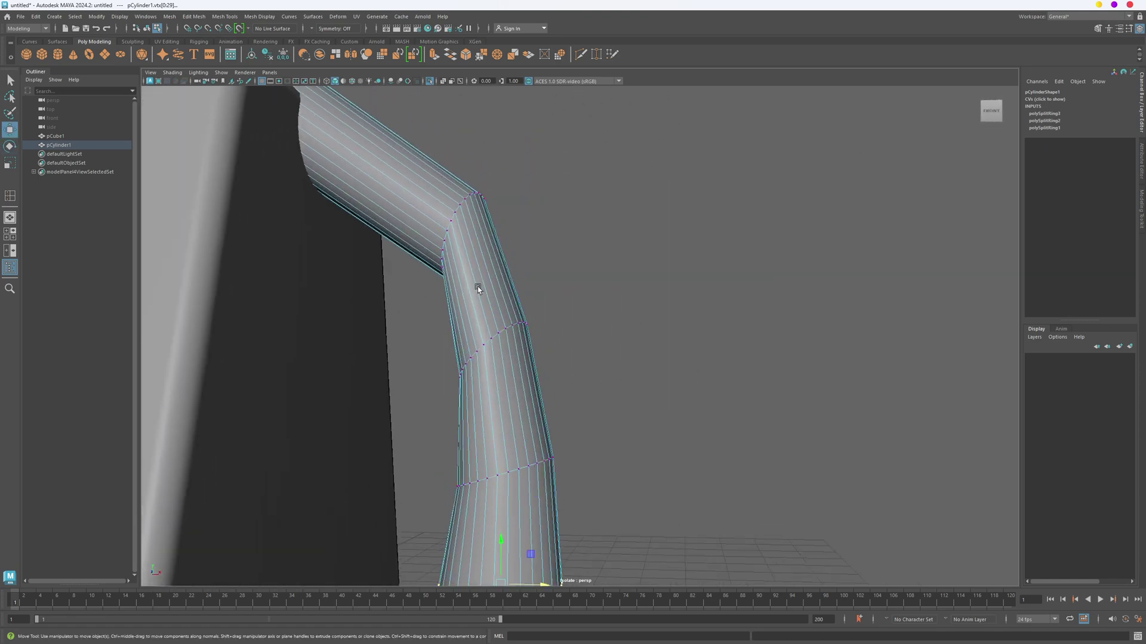
{"action": "double_click", "coordinate": [450, 210]}
{"action": "left_click_drag", "start_coordinate": [450, 210], "coordinate": [460, 248], "text": "alt"}
{"action": "key", "text": "F9"}
{"action": "mouse_move", "coordinate": [496, 289]}
{"action": "left_mouse_down"}
{"action": "mouse_move", "coordinate": [517, 294]}
{"action": "mouse_move", "coordinate": [455, 305]}
{"action": "mouse_move", "coordinate": [406, 291]}
{"action": "mouse_move", "coordinate": [460, 299]}
{"action": "mouse_move", "coordinate": [513, 279]}
{"action": "left_mouse_up"}
{"action": "key", "text": "r"}
{"action": "scroll", "coordinate": [517, 294], "scroll_direction": "down", "scroll_amount": 2}
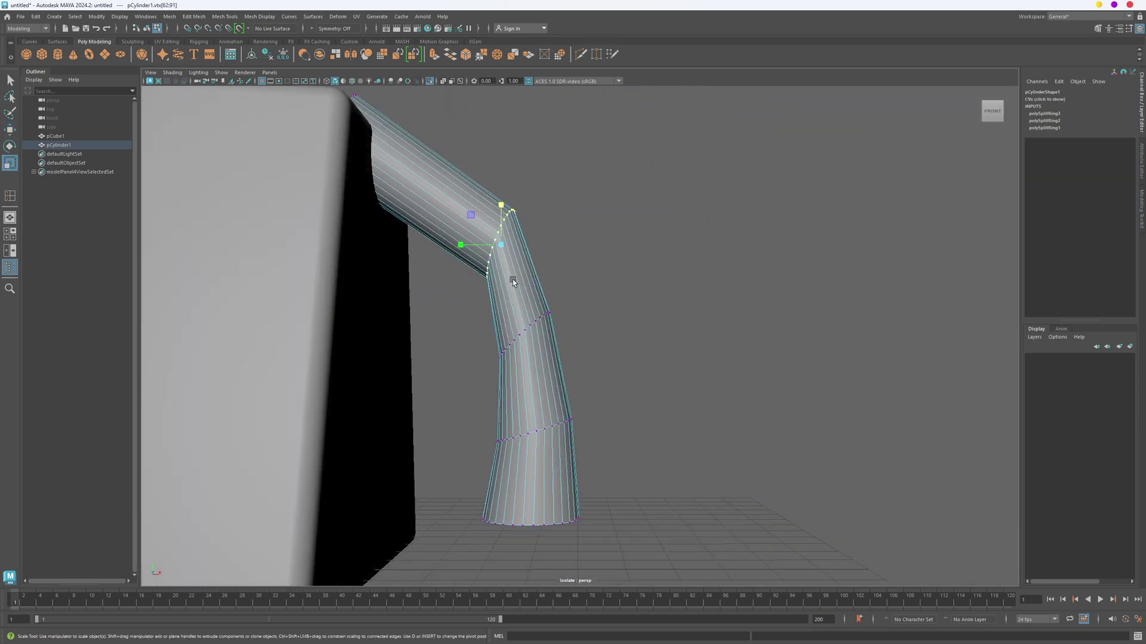
Insert another edge loop in the tube's top segment and reposition the vertex rings around the upper bend to round it
{"action": "key", "text": "F8"}
{"action": "right_click_drag", "start_coordinate": [476, 219], "coordinate": [424, 236], "text": "shift"}
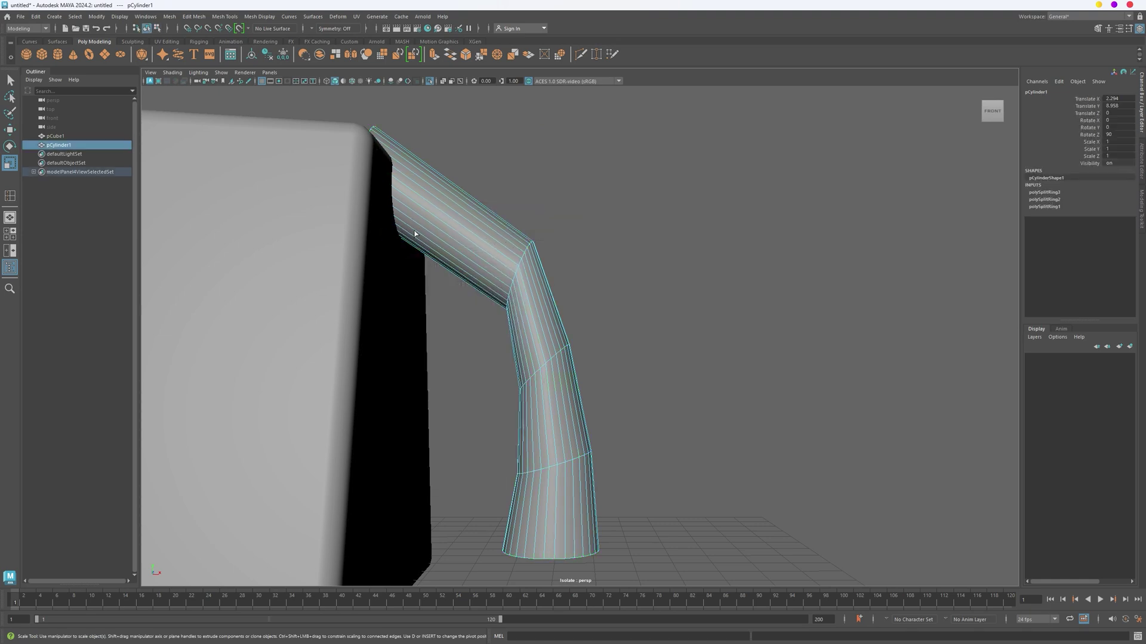
{"action": "left_click", "coordinate": [432, 205]}
{"action": "left_click_drag", "start_coordinate": [471, 223], "coordinate": [505, 263], "text": "alt"}
{"action": "key", "text": "w"}
{"action": "right_click_drag", "start_coordinate": [458, 228], "coordinate": [412, 219]}
{"action": "left_click_drag", "start_coordinate": [420, 144], "coordinate": [468, 282]}
{"action": "left_click_drag", "start_coordinate": [437, 210], "coordinate": [491, 269]}
Shift the vertex rings in the lower part of the tube outward to smooth its curve
{"action": "left_click_drag", "start_coordinate": [611, 349], "coordinate": [587, 293], "text": "alt"}
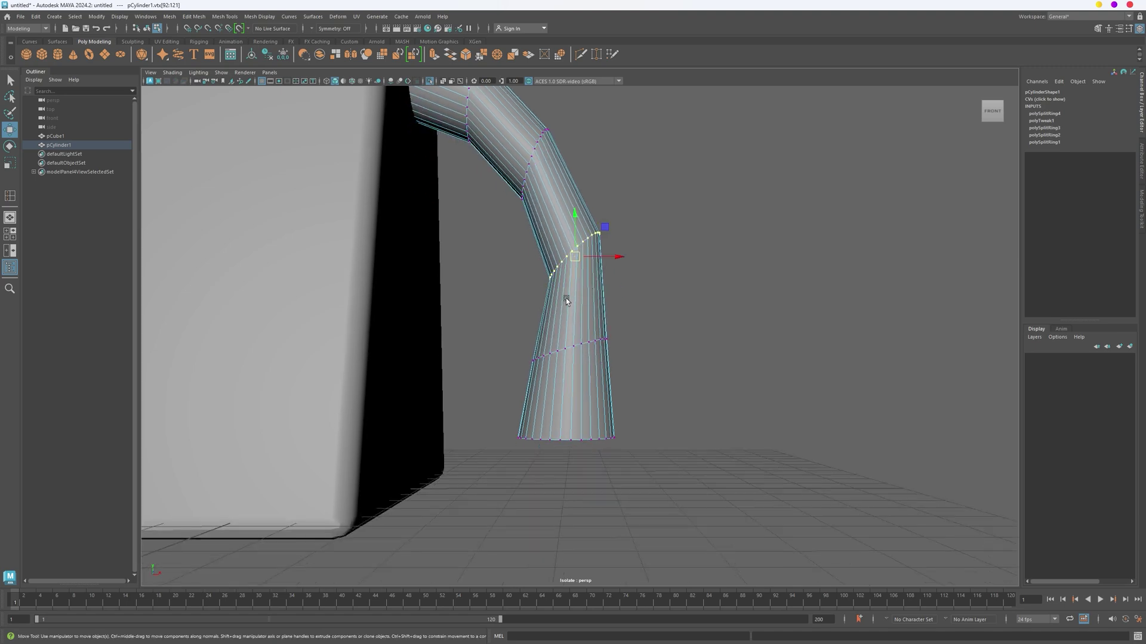
{"action": "left_click_drag", "start_coordinate": [569, 357], "coordinate": [583, 355]}
{"action": "left_click_drag", "start_coordinate": [559, 432], "coordinate": [644, 352]}
Reposition the vertex ring at the tube's upper end vertically where it enters the cube
{"action": "middle_click_drag", "start_coordinate": [644, 352], "coordinate": [680, 513], "text": "alt"}
{"action": "left_click_drag", "start_coordinate": [349, 145], "coordinate": [464, 322]}
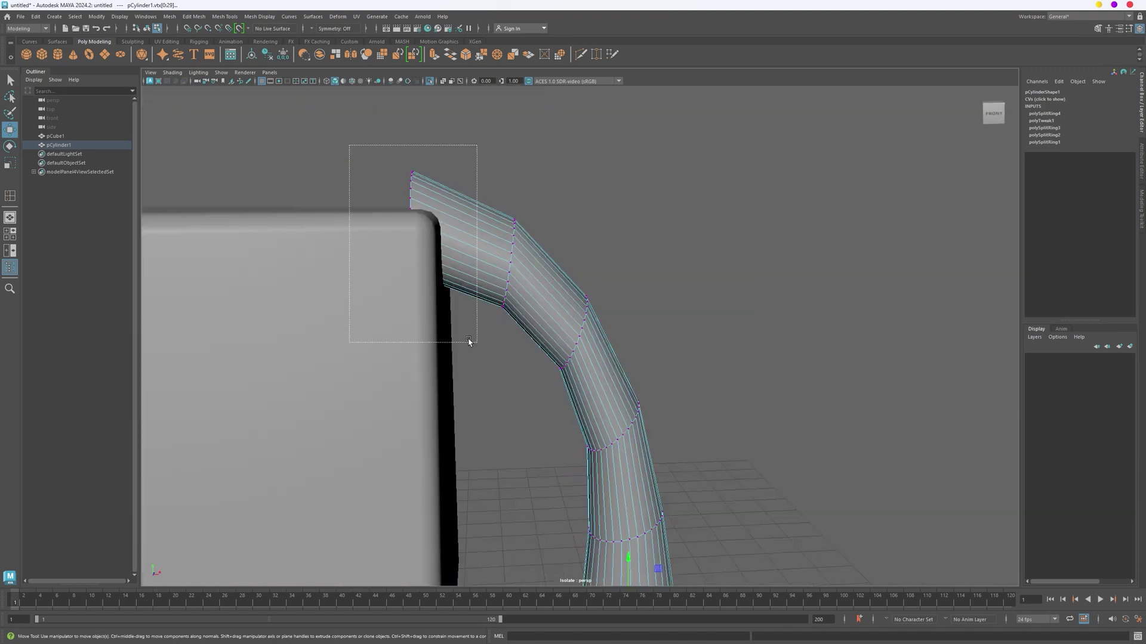
{"action": "left_click_drag", "start_coordinate": [407, 194], "coordinate": [392, 237]}
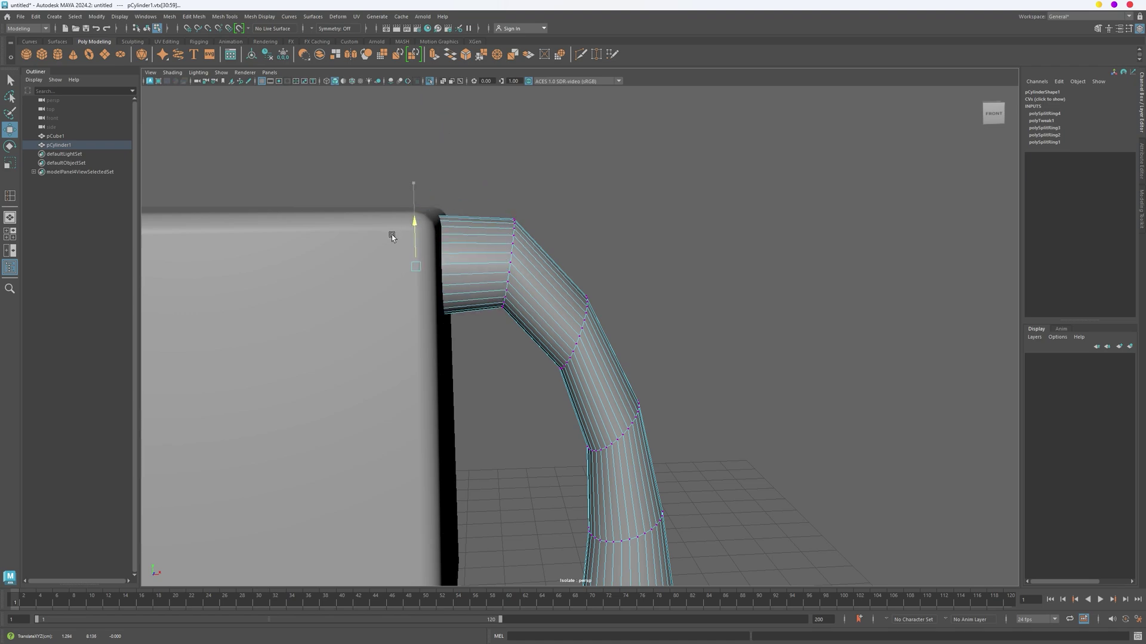
{"action": "middle_click_drag", "start_coordinate": [389, 229], "coordinate": [391, 202], "text": "alt"}
{"action": "left_click_drag", "start_coordinate": [408, 206], "coordinate": [404, 186]}
Scale up the vertex ring at the tube's bottom end to flare the base
{"action": "scroll", "coordinate": [417, 251], "scroll_direction": "down", "scroll_amount": 3}
{"action": "left_click_drag", "start_coordinate": [489, 322], "coordinate": [468, 385], "text": "alt"}
{"action": "scroll", "coordinate": [469, 406], "scroll_direction": "up", "scroll_amount": 3}
{"action": "middle_click_drag", "start_coordinate": [495, 477], "coordinate": [500, 427], "text": "alt"}
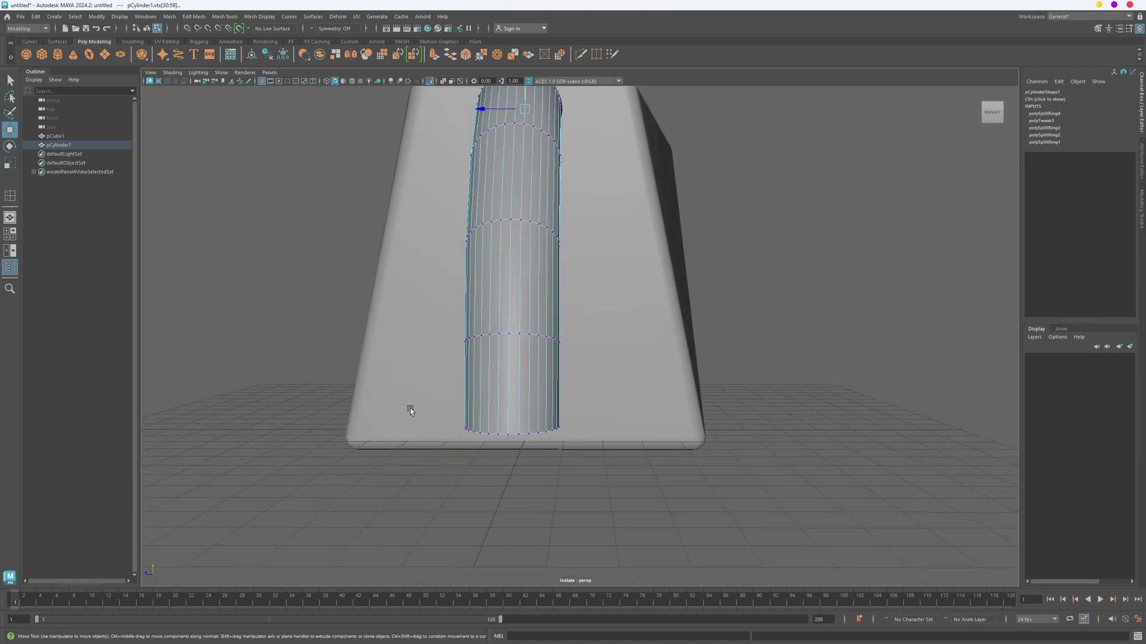
{"action": "middle_click_drag", "start_coordinate": [606, 437], "coordinate": [620, 438], "text": "alt"}
{"action": "key", "text": "r"}
{"action": "left_click_drag", "start_coordinate": [527, 428], "coordinate": [562, 436]}
{"action": "middle_click_drag", "start_coordinate": [445, 333], "coordinate": [445, 364], "text": "alt"}
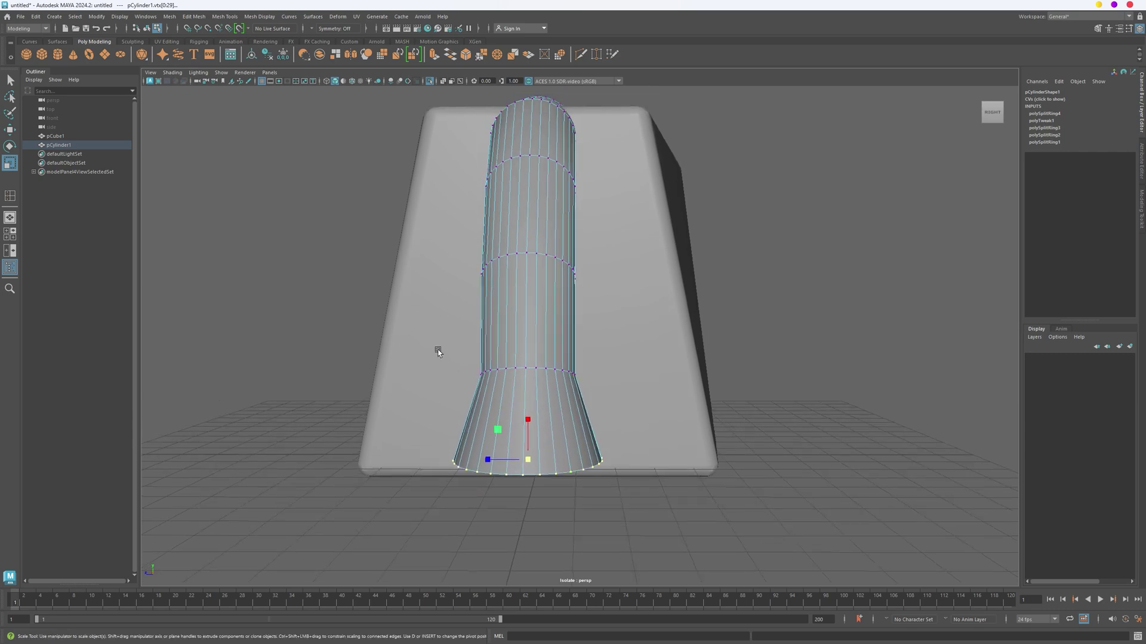
Widen the vertex ring just above the flared base and shrink the ring nearest the tube's upper end
{"action": "left_click_drag", "start_coordinate": [521, 377], "coordinate": [537, 381]}
{"action": "middle_click_drag", "start_coordinate": [538, 369], "coordinate": [535, 443], "text": "alt"}
{"action": "key", "text": "Up"}
{"action": "left_click_drag", "start_coordinate": [518, 362], "coordinate": [522, 363]}
{"action": "left_click_drag", "start_coordinate": [539, 322], "coordinate": [542, 347], "text": "alt"}
{"action": "left_click_drag", "start_coordinate": [446, 294], "coordinate": [617, 306]}
{"action": "left_click_drag", "start_coordinate": [519, 287], "coordinate": [517, 300]}
{"action": "middle_click_drag", "start_coordinate": [565, 334], "coordinate": [578, 267], "text": "alt"}
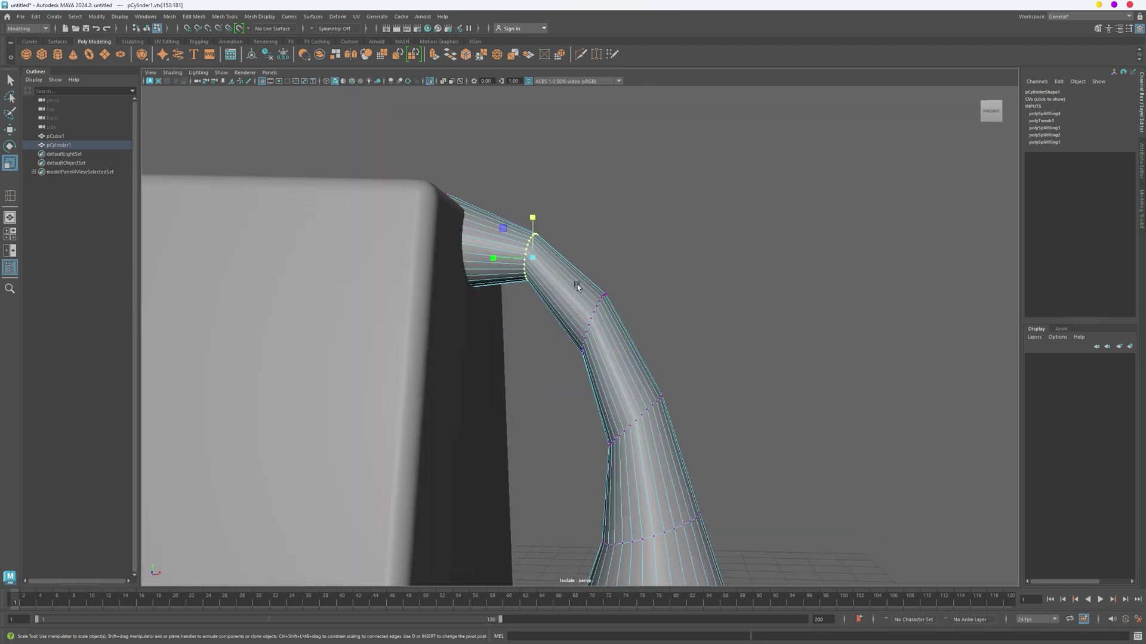
Scale the tube's remaining middle and lower vertex rings so it tapers gradually from base to top
{"action": "left_click_drag", "start_coordinate": [578, 266], "coordinate": [587, 269], "text": "alt"}
{"action": "left_click_drag", "start_coordinate": [568, 277], "coordinate": [603, 365]}
{"action": "left_click_drag", "start_coordinate": [593, 286], "coordinate": [595, 296]}
{"action": "middle_click_drag", "start_coordinate": [611, 370], "coordinate": [609, 271], "text": "alt"}
{"action": "left_click_drag", "start_coordinate": [588, 285], "coordinate": [671, 356]}
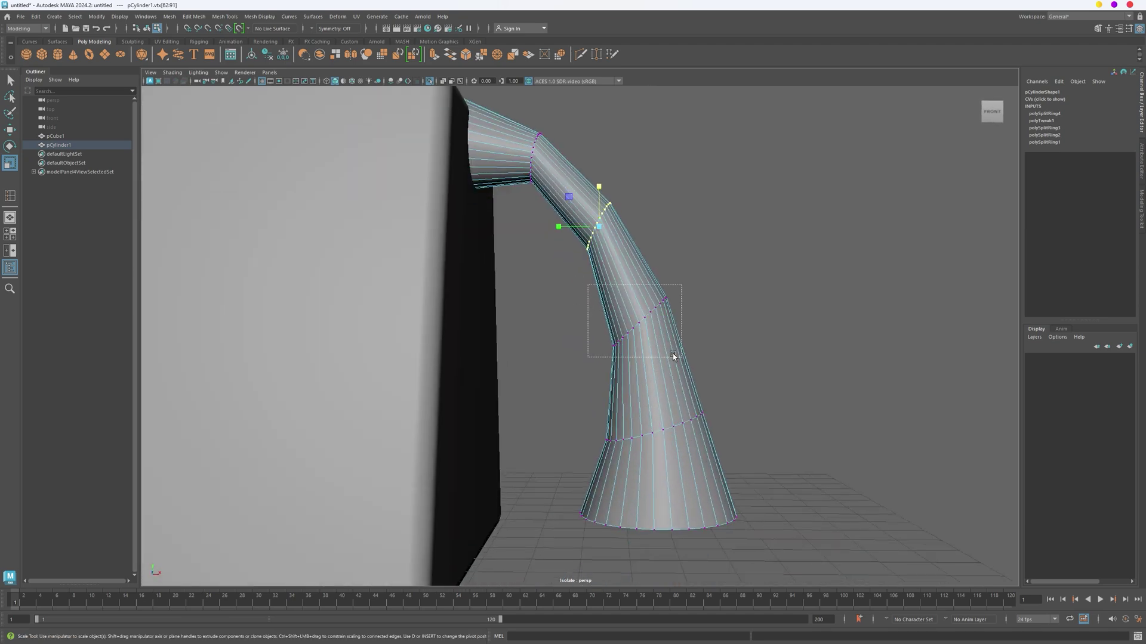
{"action": "middle_click_drag", "start_coordinate": [626, 302], "coordinate": [594, 211], "text": "alt"}
{"action": "left_click_drag", "start_coordinate": [536, 294], "coordinate": [683, 365]}
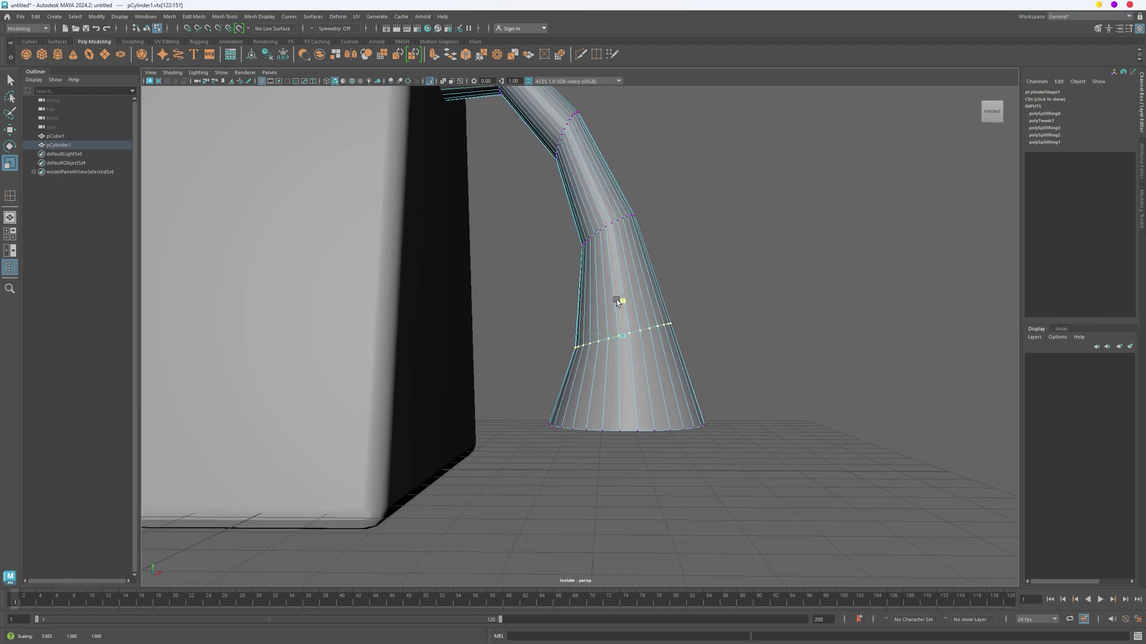
{"action": "left_click_drag", "start_coordinate": [613, 312], "coordinate": [612, 313]}
Scale down the vertex ring at the tube's upper end inside the cube
{"action": "middle_click_drag", "start_coordinate": [548, 125], "coordinate": [567, 320], "text": "alt"}
{"action": "left_click_drag", "start_coordinate": [566, 320], "coordinate": [580, 323], "text": "alt"}
{"action": "left_click_drag", "start_coordinate": [411, 178], "coordinate": [518, 343]}
{"action": "left_click_drag", "start_coordinate": [481, 292], "coordinate": [499, 299], "text": "alt"}
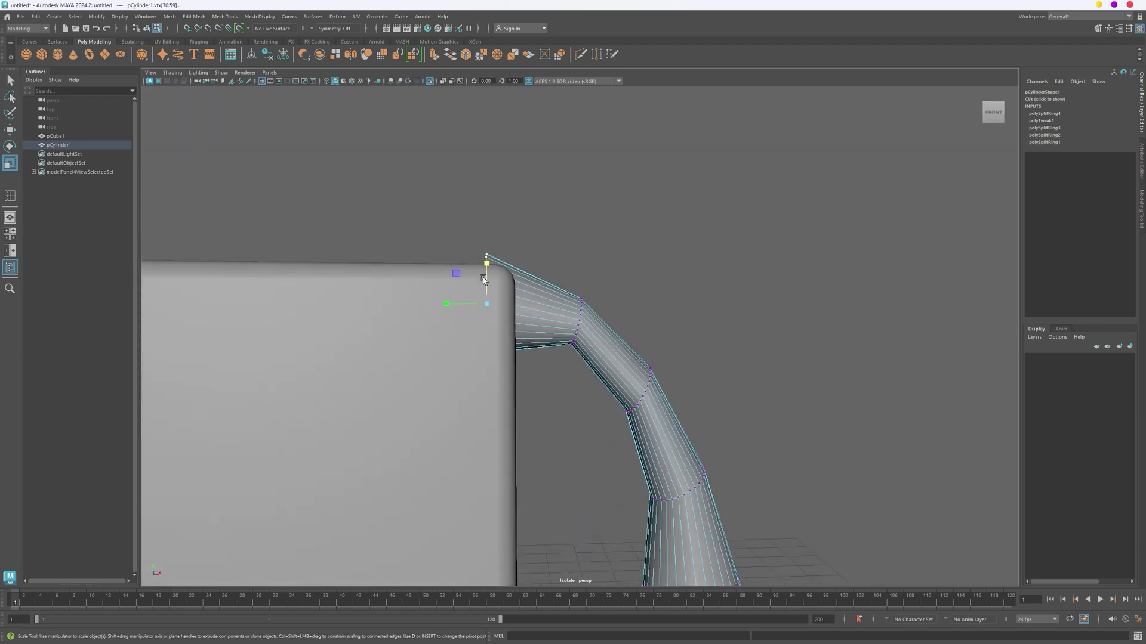
{"action": "scroll", "coordinate": [488, 291], "scroll_direction": "down", "scroll_amount": 2}
{"action": "left_click_drag", "start_coordinate": [588, 304], "coordinate": [520, 336], "text": "alt"}
Return the tube to object mode, center its pivot and delete its construction history
{"action": "key", "text": "F8"}
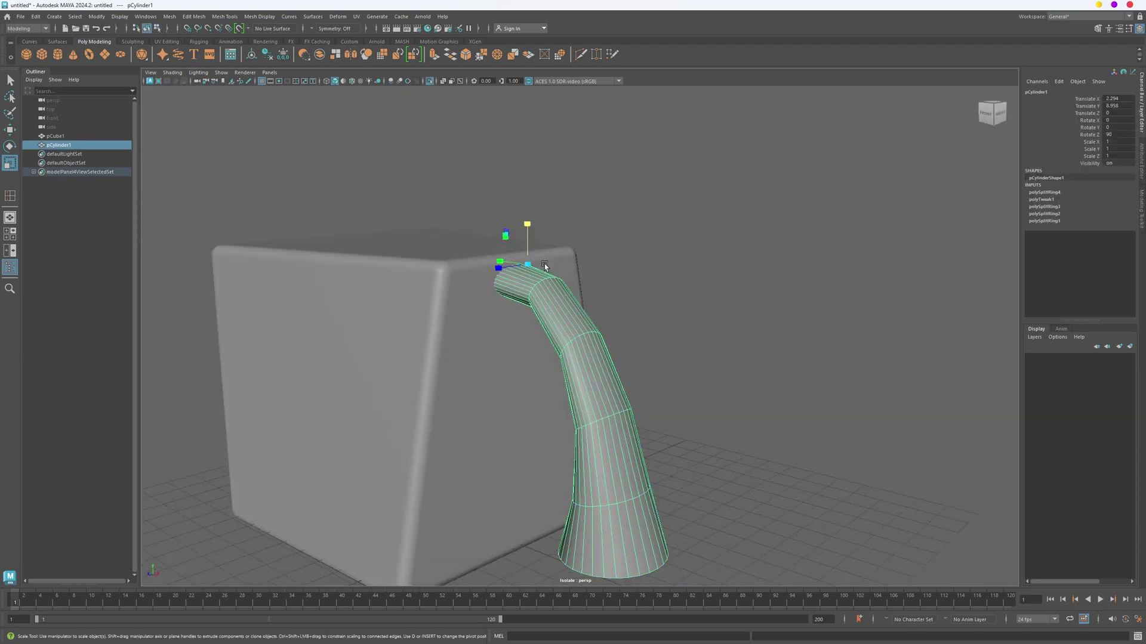
{"action": "key", "text": "f"}
{"action": "key", "text": "w"}
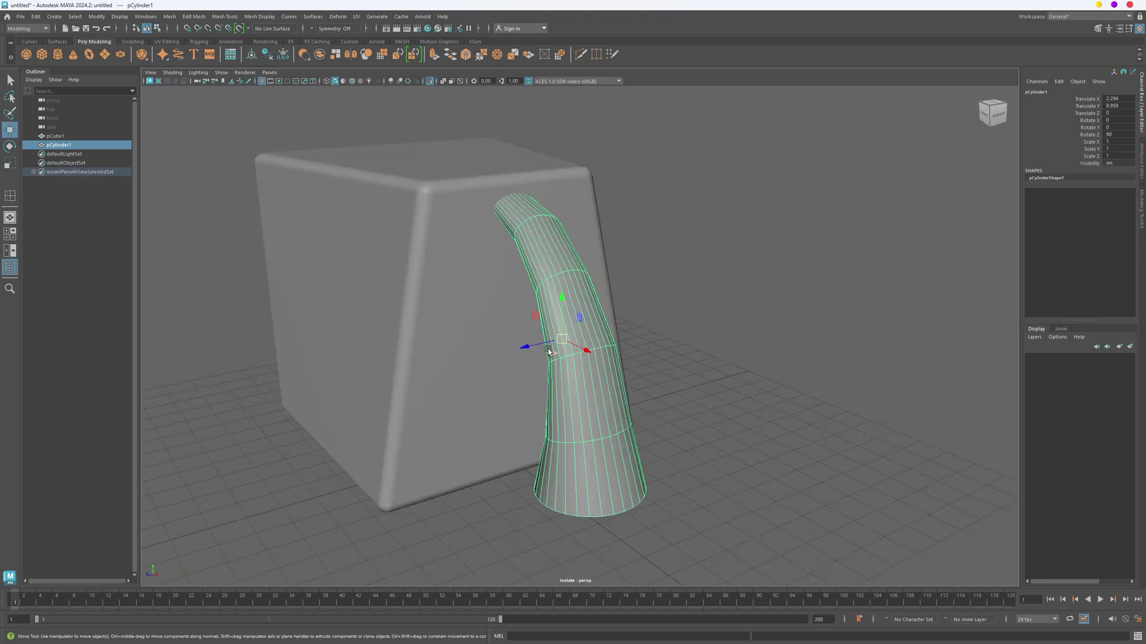
Delete the bevelled cube behind the curved tube
{"action": "left_click", "coordinate": [488, 358]}
{"action": "left_click_drag", "start_coordinate": [498, 365], "coordinate": [565, 386], "text": "alt"}
{"action": "middle_click_drag", "start_coordinate": [436, 352], "coordinate": [453, 284], "text": "alt"}
{"action": "key", "text": "Delete"}
Create a new polygon cylinder and rotate it -90 degrees about Z so it lies horizontally
{"action": "left_click", "coordinate": [58, 55]}
{"action": "left_click_drag", "start_coordinate": [511, 409], "coordinate": [528, 448]}
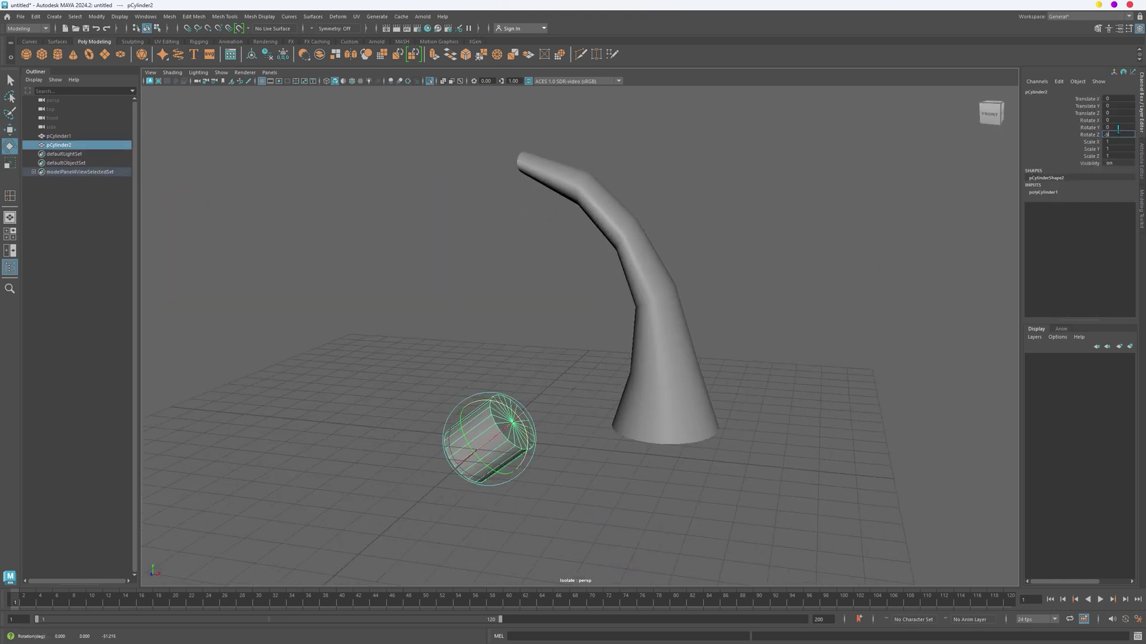
{"action": "left_click_drag", "start_coordinate": [542, 395], "coordinate": [507, 401], "text": "alt"}
Move the horizontal cylinder up and position it at the upper end of the curved tube
{"action": "key", "text": "w"}
{"action": "left_click_drag", "start_coordinate": [482, 396], "coordinate": [480, 124]}
{"action": "left_click_drag", "start_coordinate": [555, 170], "coordinate": [457, 185], "text": "alt"}
{"action": "middle_click_drag", "start_coordinate": [458, 184], "coordinate": [449, 257], "text": "alt"}
{"action": "left_click_drag", "start_coordinate": [521, 206], "coordinate": [513, 186]}
{"action": "left_click_drag", "start_coordinate": [514, 188], "coordinate": [575, 234], "text": "alt"}
{"action": "left_click_drag", "start_coordinate": [527, 228], "coordinate": [550, 225]}
{"action": "middle_click_drag", "start_coordinate": [550, 225], "coordinate": [545, 272], "text": "alt"}
{"action": "scroll", "coordinate": [545, 272], "scroll_direction": "up", "scroll_amount": 3}
{"action": "left_click_drag", "start_coordinate": [545, 273], "coordinate": [466, 209], "text": "alt"}
{"action": "scroll", "coordinate": [537, 238], "scroll_direction": "up", "scroll_amount": 3}
{"action": "left_click_drag", "start_coordinate": [608, 280], "coordinate": [529, 301], "text": "alt"}
{"action": "middle_click_drag", "start_coordinate": [529, 302], "coordinate": [572, 315], "text": "alt"}
Move the cylinder's outer cap faces toward the tube to shorten the cylinder into a thin disc
{"action": "right_click_drag", "start_coordinate": [542, 252], "coordinate": [542, 276]}
{"action": "mouse_move", "coordinate": [481, 322]}
{"action": "left_mouse_down"}
{"action": "mouse_move", "coordinate": [479, 281]}
{"action": "mouse_move", "coordinate": [530, 297]}
{"action": "left_mouse_up"}
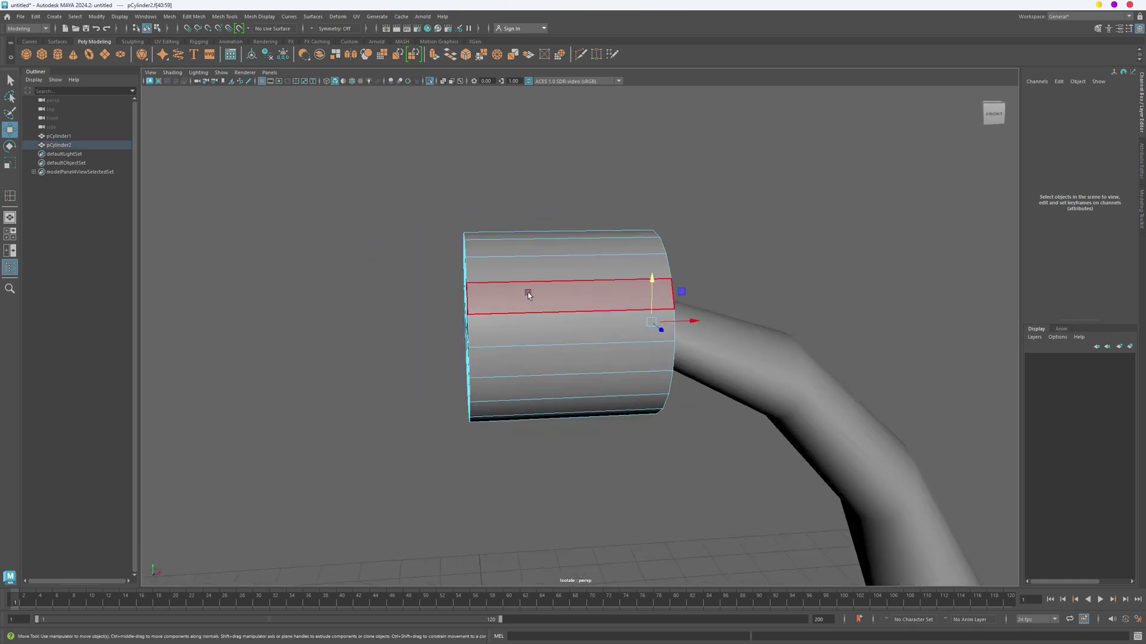
{"action": "scroll", "coordinate": [529, 296], "scroll_direction": "down", "scroll_amount": 3}
{"action": "middle_click_drag", "start_coordinate": [549, 310], "coordinate": [509, 302], "text": "alt"}
{"action": "right_click_drag", "start_coordinate": [505, 289], "coordinate": [501, 315]}
{"action": "mouse_move", "coordinate": [439, 316]}
{"action": "left_mouse_down", "text": "alt"}
{"action": "mouse_move", "coordinate": [486, 327]}
{"action": "mouse_move", "coordinate": [568, 289]}
{"action": "mouse_move", "coordinate": [563, 327]}
{"action": "left_mouse_up", "text": "alt"}
{"action": "left_click", "coordinate": [551, 263]}
{"action": "mouse_move", "coordinate": [491, 313]}
{"action": "left_mouse_down"}
{"action": "mouse_move", "coordinate": [595, 312]}
{"action": "mouse_move", "coordinate": [591, 325]}
{"action": "left_mouse_up"}
Extrude the disc's outer cap faces scaled to 0.8, and extrude them again outward into a long pipe body
{"action": "key", "text": "ctrl+e"}
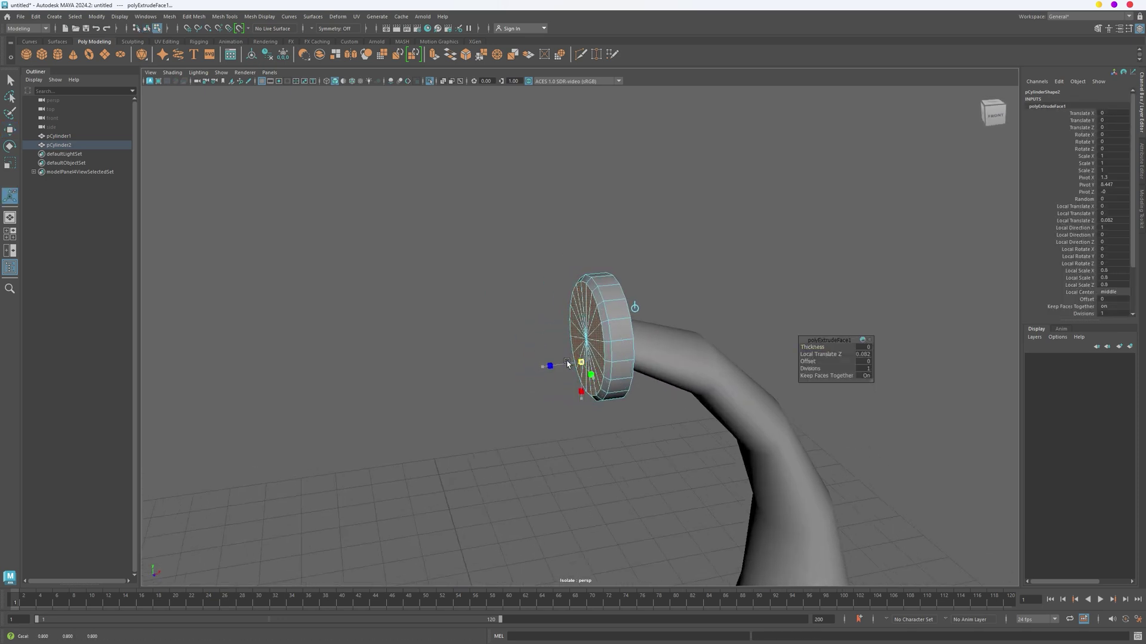
{"action": "left_click_drag", "start_coordinate": [566, 364], "coordinate": [475, 347], "text": "alt"}
{"action": "key", "text": "ctrl+e"}
Select all the cap faces on the tube side of the pipe collar and extrude them with an inward inset
{"action": "left_click", "coordinate": [474, 346]}
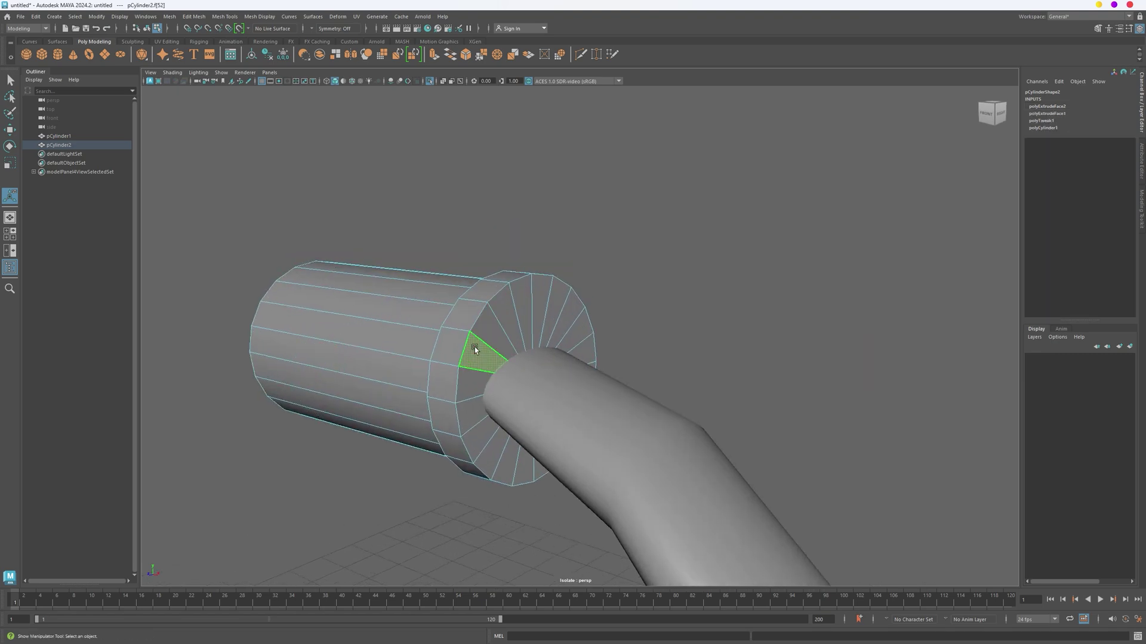
{"action": "double_click", "coordinate": [487, 324], "text": "shift"}
{"action": "key", "text": "ctrl+z"}
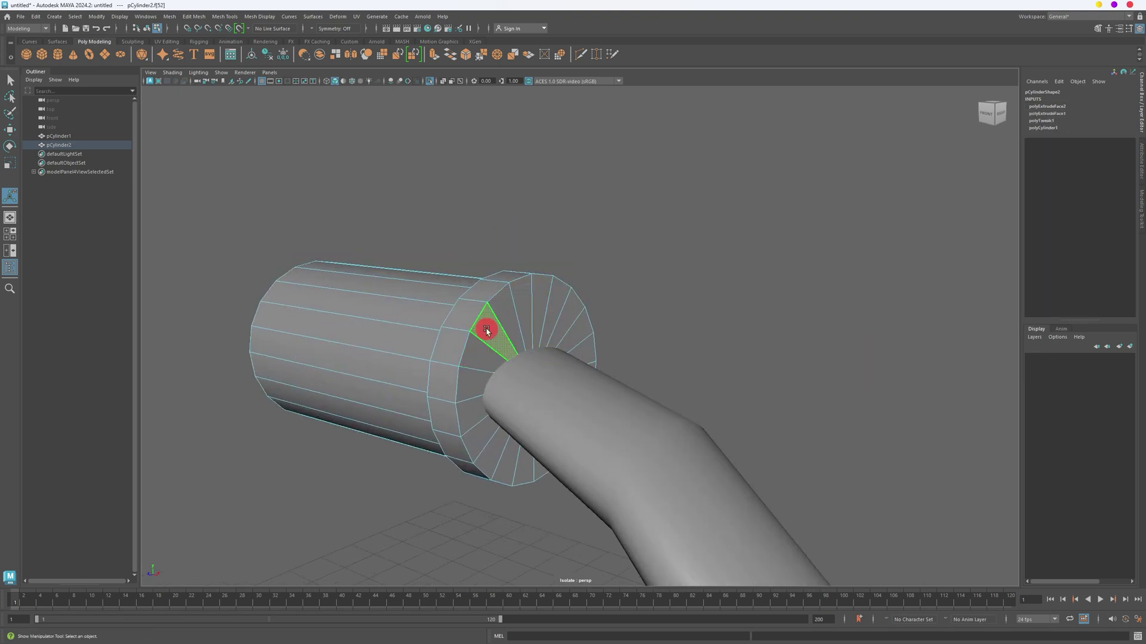
{"action": "double_click", "coordinate": [506, 320], "text": "shift"}
{"action": "left_click_drag", "start_coordinate": [556, 448], "coordinate": [550, 379], "text": "alt"}
{"action": "left_click", "coordinate": [550, 378]}
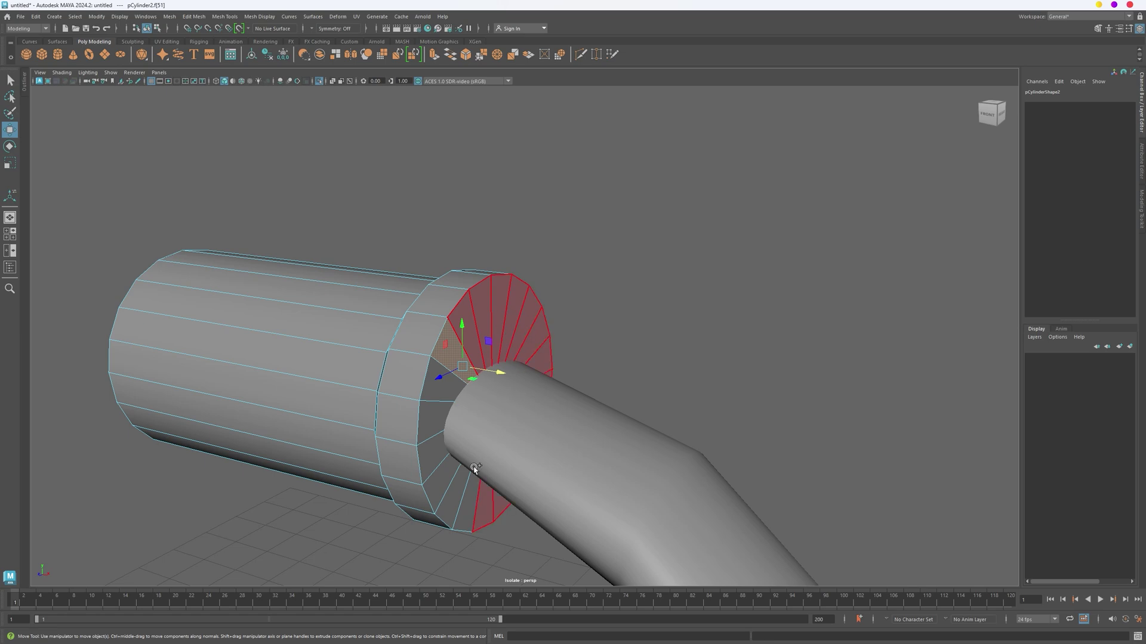
{"action": "double_click", "coordinate": [475, 468], "text": "shift"}
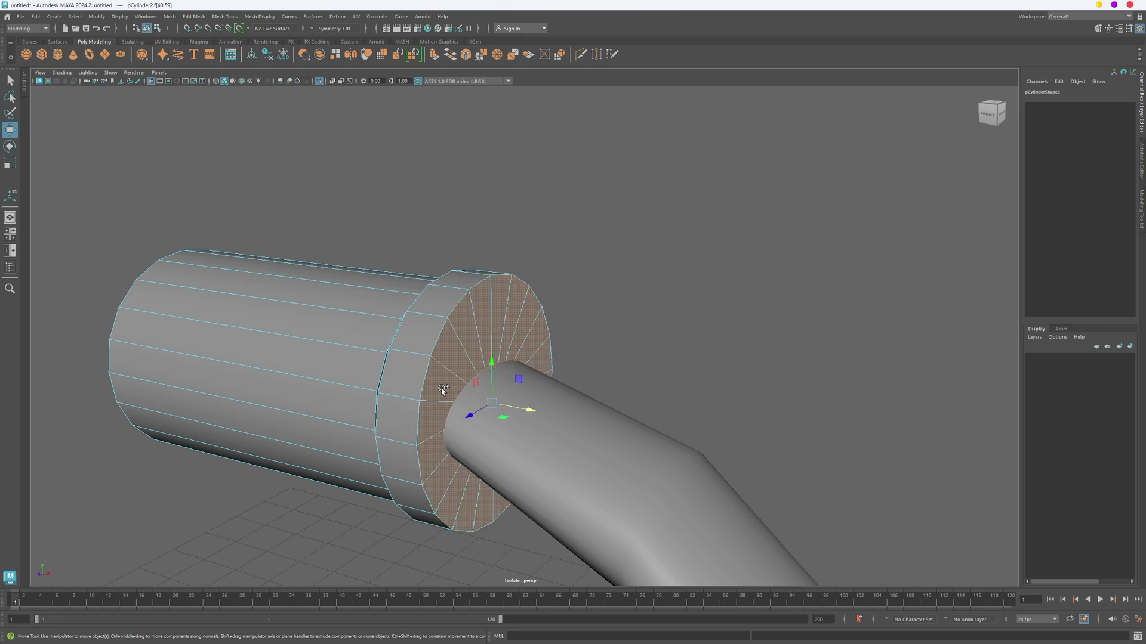
{"action": "key", "text": "4"}
{"action": "key", "text": "ctrl+e"}
{"action": "key", "text": "5"}
Extrude the inset faces about 1.2 units back into the pipe to hollow it, and return it to object mode
{"action": "left_click_drag", "start_coordinate": [504, 462], "coordinate": [457, 450], "text": "alt"}
{"action": "left_click", "coordinate": [457, 450]}
{"action": "left_click_drag", "start_coordinate": [435, 441], "coordinate": [419, 437]}
{"action": "left_click_drag", "start_coordinate": [419, 436], "coordinate": [450, 447], "text": "alt"}
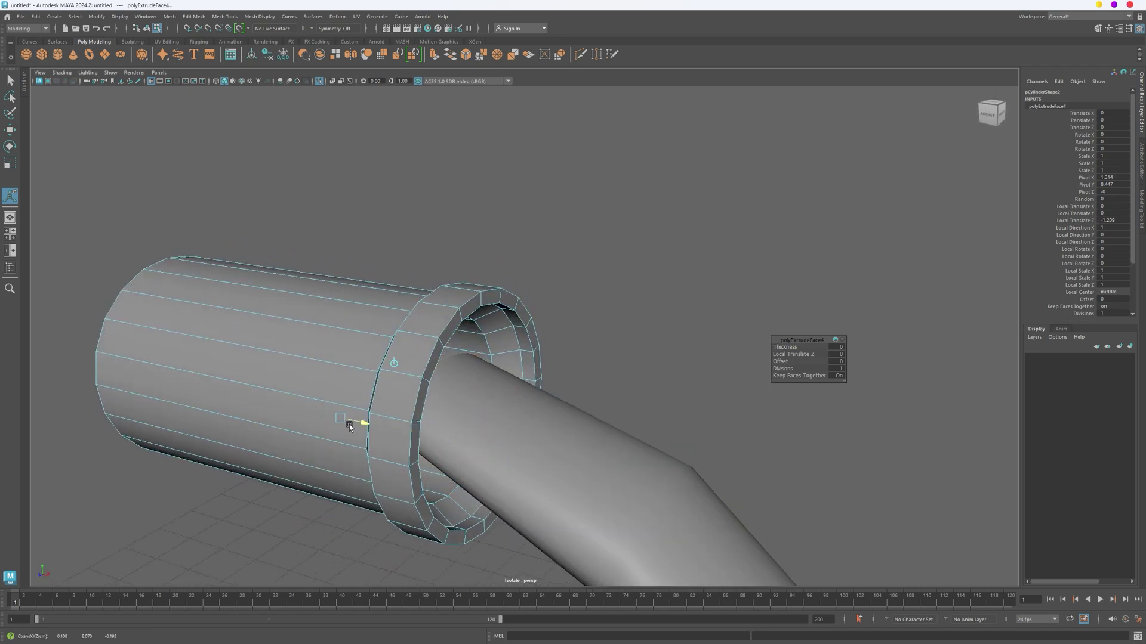
{"action": "left_click_drag", "start_coordinate": [355, 426], "coordinate": [353, 425]}
{"action": "left_click_drag", "start_coordinate": [353, 426], "coordinate": [389, 437], "text": "alt"}
{"action": "key", "text": "q"}
{"action": "right_click_drag", "start_coordinate": [445, 392], "coordinate": [466, 358]}
{"action": "scroll", "coordinate": [450, 333], "scroll_direction": "down", "scroll_amount": 4}
{"action": "left_click_drag", "start_coordinate": [450, 332], "coordinate": [452, 359], "text": "alt"}
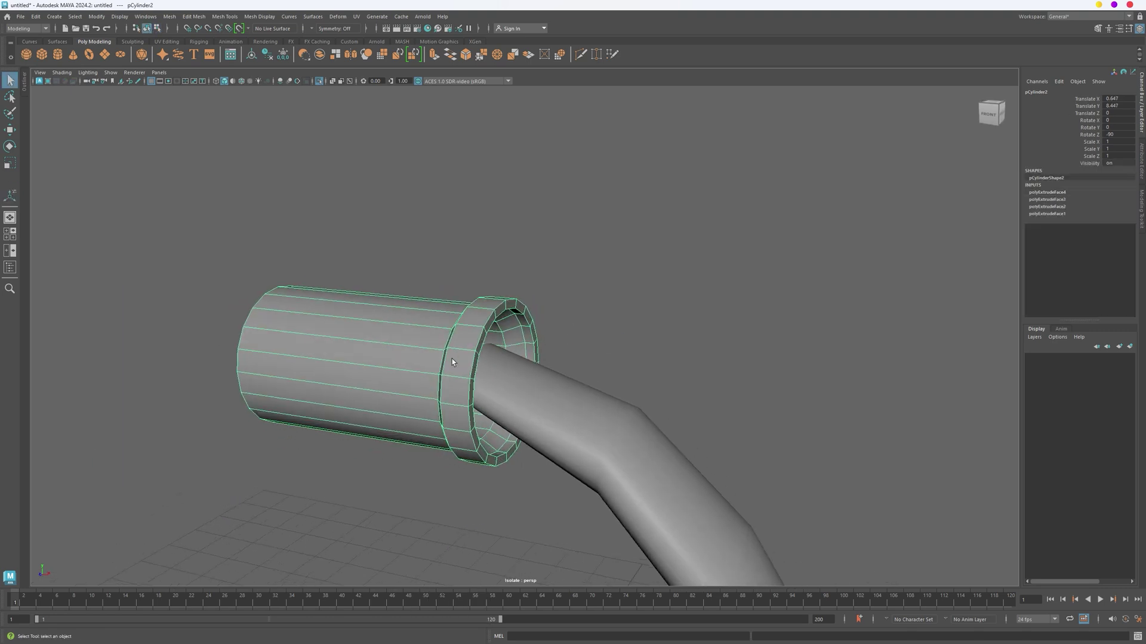
Bevel the edge loop around the front rim of the pipe's collar and return the pipe to object mode
{"action": "key", "text": "ctrl+b"}
{"action": "key", "text": "ctrl+z"}
{"action": "middle_click_drag", "start_coordinate": [452, 396], "coordinate": [439, 374], "text": "alt"}
{"action": "scroll", "coordinate": [429, 378], "scroll_direction": "up", "scroll_amount": 5}
{"action": "right_click_drag", "start_coordinate": [403, 390], "coordinate": [403, 371]}
{"action": "double_click", "coordinate": [403, 389]}
{"action": "key", "text": "ctrl+b"}
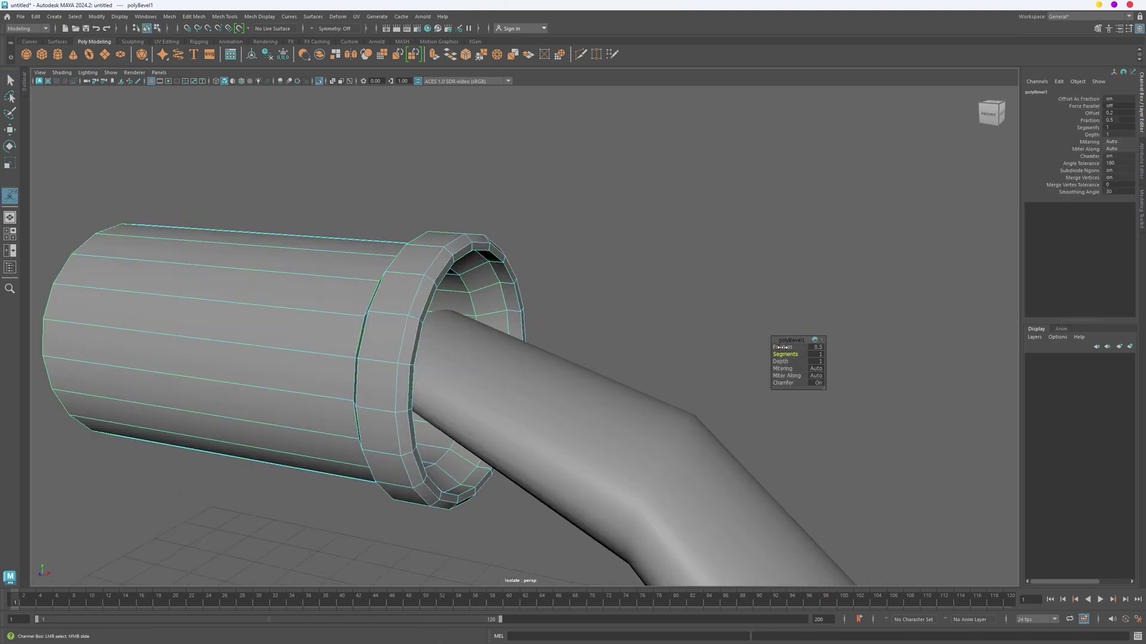
{"action": "key", "text": "q"}
{"action": "right_click_drag", "start_coordinate": [424, 265], "coordinate": [451, 237]}
Lower the vertex ring at the curved tube's upper end so it sits lower inside the pipe opening
{"action": "left_click", "coordinate": [634, 322]}
{"action": "left_click_drag", "start_coordinate": [642, 343], "coordinate": [546, 316], "text": "alt"}
{"action": "left_click", "coordinate": [527, 412]}
{"action": "right_click_drag", "start_coordinate": [544, 285], "coordinate": [501, 283]}
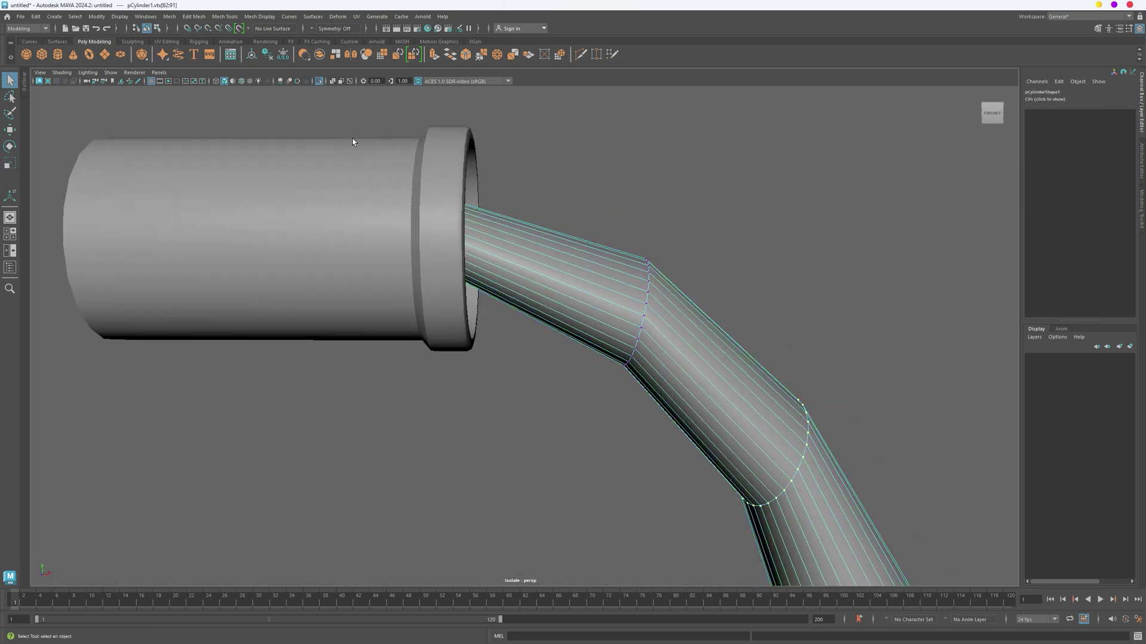
{"action": "key", "text": "4"}
{"action": "left_click_drag", "start_coordinate": [352, 139], "coordinate": [498, 332]}
{"action": "key", "text": "w"}
{"action": "left_click_drag", "start_coordinate": [432, 193], "coordinate": [432, 237]}
Reposition the tube's vertex rings along its upper and middle bend to smooth the curve
{"action": "middle_click_drag", "start_coordinate": [563, 292], "coordinate": [510, 262], "text": "alt"}
{"action": "left_click_drag", "start_coordinate": [528, 206], "coordinate": [621, 361]}
{"action": "left_click_drag", "start_coordinate": [581, 284], "coordinate": [558, 213]}
{"action": "left_click_drag", "start_coordinate": [606, 267], "coordinate": [594, 281]}
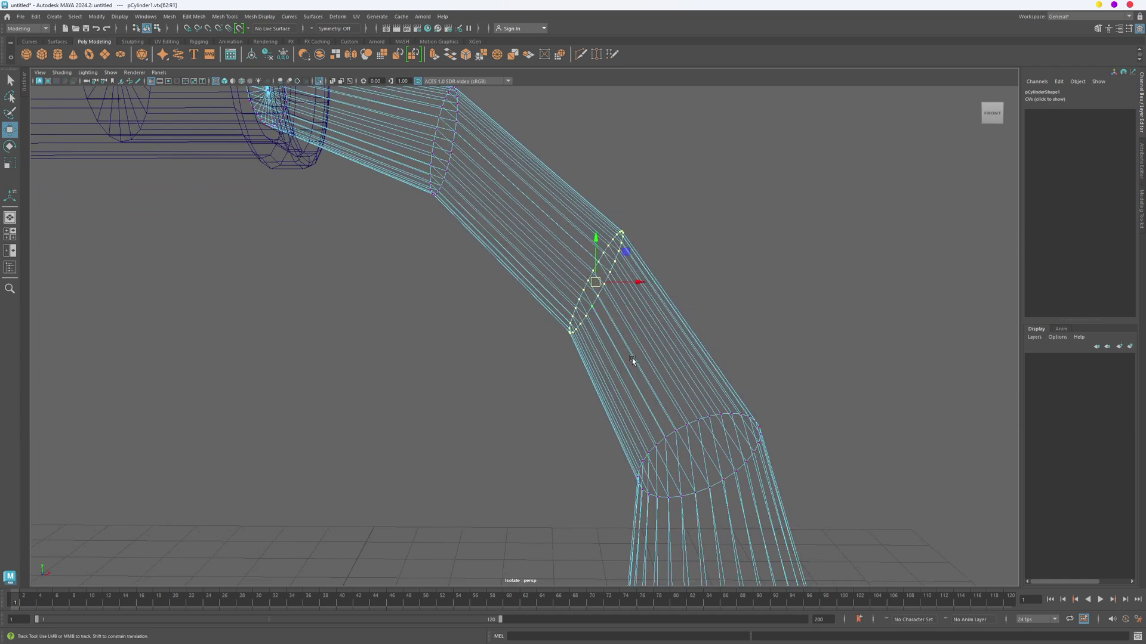
{"action": "middle_click_drag", "start_coordinate": [631, 361], "coordinate": [586, 221], "text": "alt"}
{"action": "left_click_drag", "start_coordinate": [540, 236], "coordinate": [767, 385]}
{"action": "left_click_drag", "start_coordinate": [654, 316], "coordinate": [642, 325]}
Shift the tube's lower vertex ring toward the pipe side, and return to object mode with shaded display
{"action": "middle_click_drag", "start_coordinate": [632, 321], "coordinate": [594, 167], "text": "alt"}
{"action": "left_click_drag", "start_coordinate": [465, 312], "coordinate": [810, 449]}
{"action": "left_click_drag", "start_coordinate": [647, 389], "coordinate": [525, 406]}
{"action": "scroll", "coordinate": [609, 407], "scroll_direction": "down", "scroll_amount": 5}
{"action": "middle_click_drag", "start_coordinate": [514, 196], "coordinate": [522, 302], "text": "alt"}
{"action": "right_click_drag", "start_coordinate": [522, 302], "coordinate": [563, 262]}
{"action": "left_click", "coordinate": [602, 314]}
{"action": "left_click_drag", "start_coordinate": [603, 313], "coordinate": [626, 325], "text": "alt"}
{"action": "key", "text": "5"}
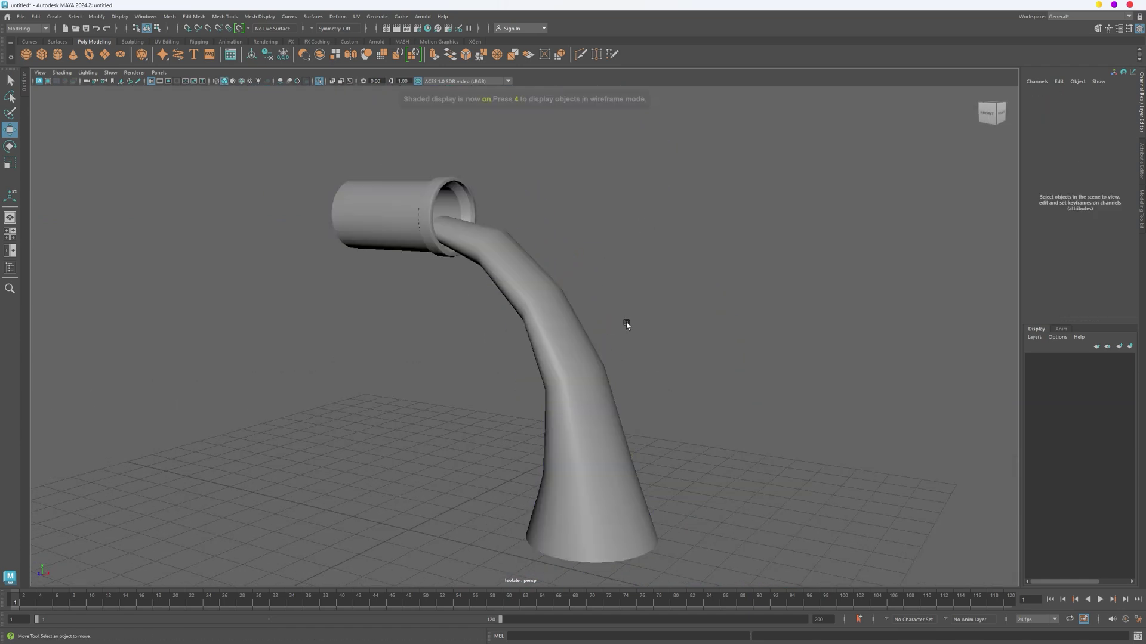
Smooth the curved tube's mesh with 1 division and return it to object mode
{"action": "left_click", "coordinate": [570, 340]}
{"action": "right_click", "coordinate": [570, 341], "text": "shift"}
{"action": "left_click", "coordinate": [547, 392]}
{"action": "left_click_drag", "start_coordinate": [778, 339], "coordinate": [775, 340]}
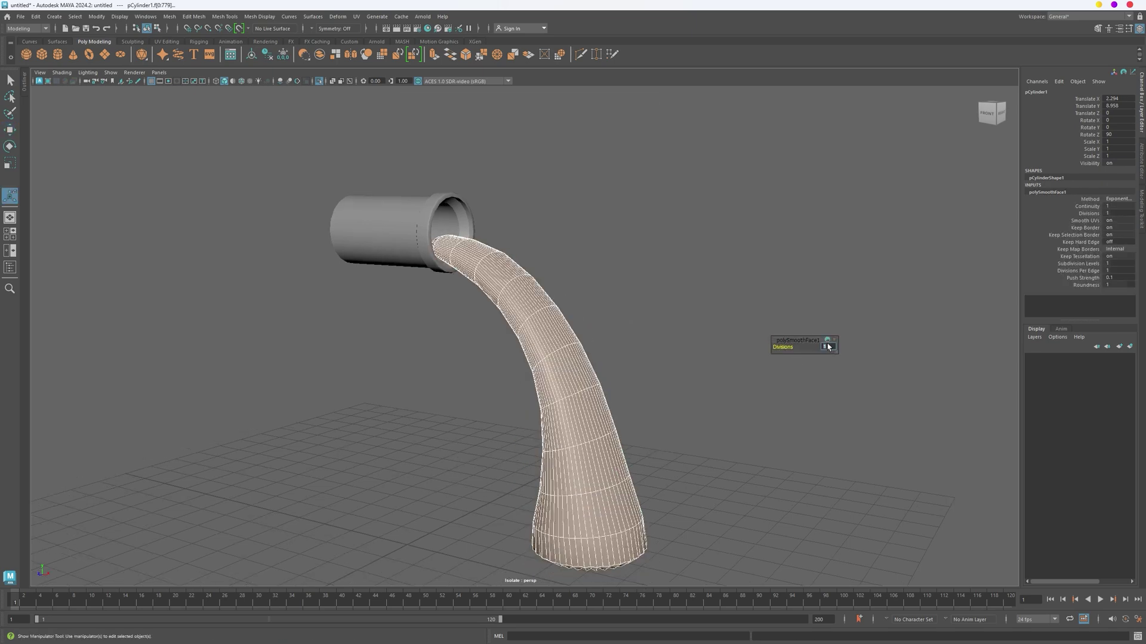
{"action": "type", "text": "5"}
{"action": "key", "text": "Return"}
{"action": "right_click_drag", "start_coordinate": [554, 363], "coordinate": [660, 319]}
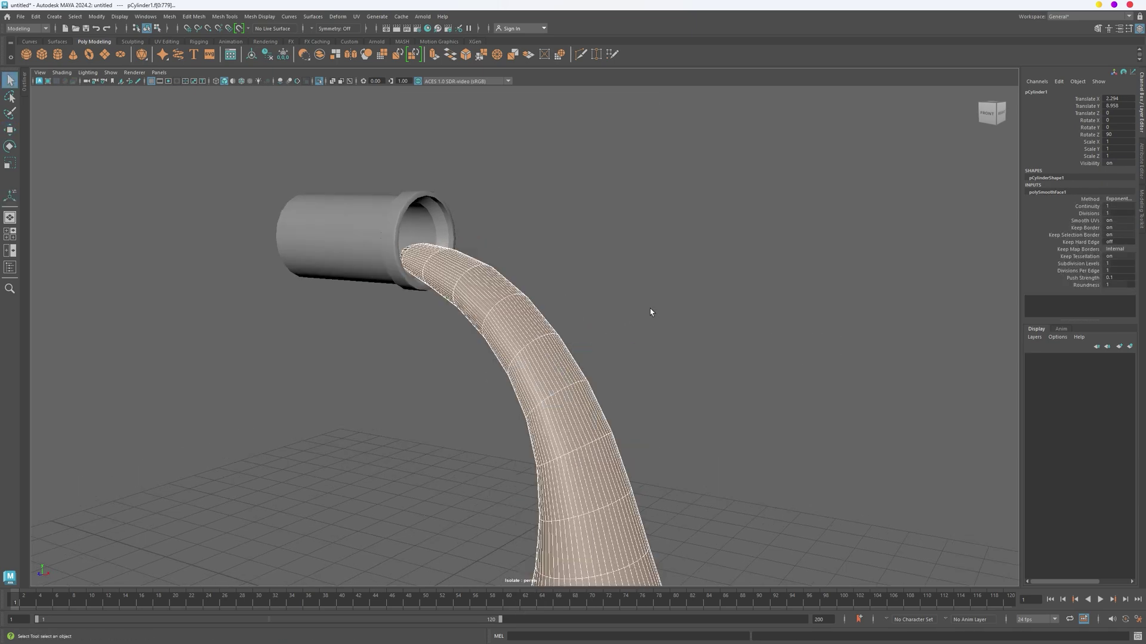
{"action": "left_click", "coordinate": [660, 320]}
{"action": "left_click_drag", "start_coordinate": [537, 388], "coordinate": [583, 378], "text": "alt"}
{"action": "middle_click_drag", "start_coordinate": [584, 406], "coordinate": [596, 351], "text": "alt"}
{"action": "left_click_drag", "start_coordinate": [617, 362], "coordinate": [555, 386], "text": "alt"}
{"action": "left_click", "coordinate": [541, 387]}
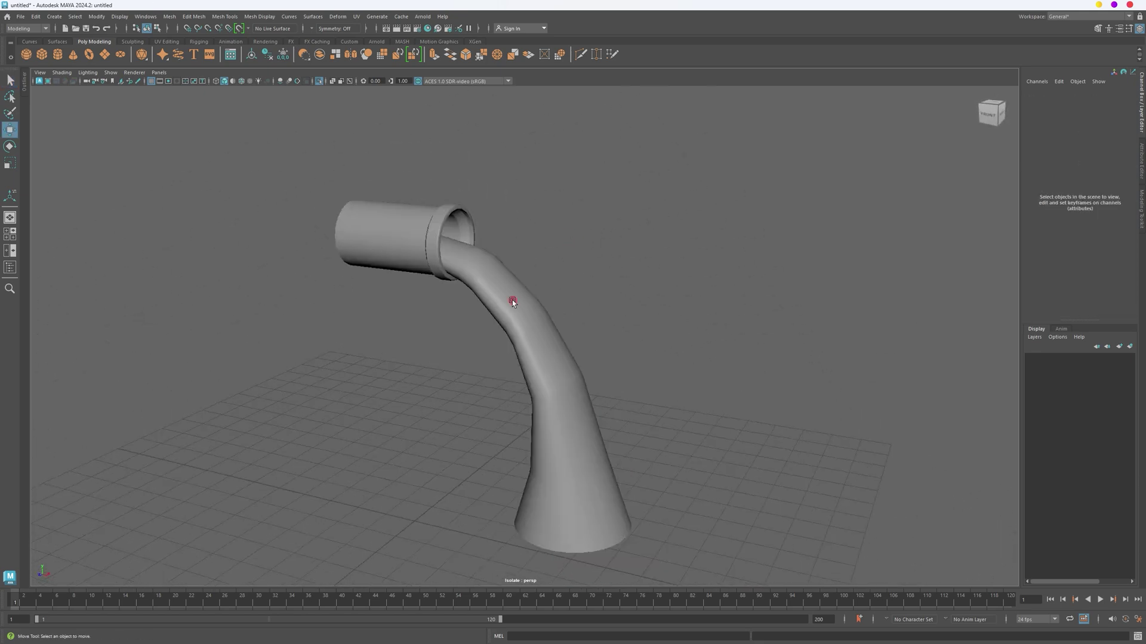
Apply an automatic UV projection to the curved tube from the UV Editor
{"action": "left_click", "coordinate": [511, 299]}
{"action": "left_click", "coordinate": [357, 17]}
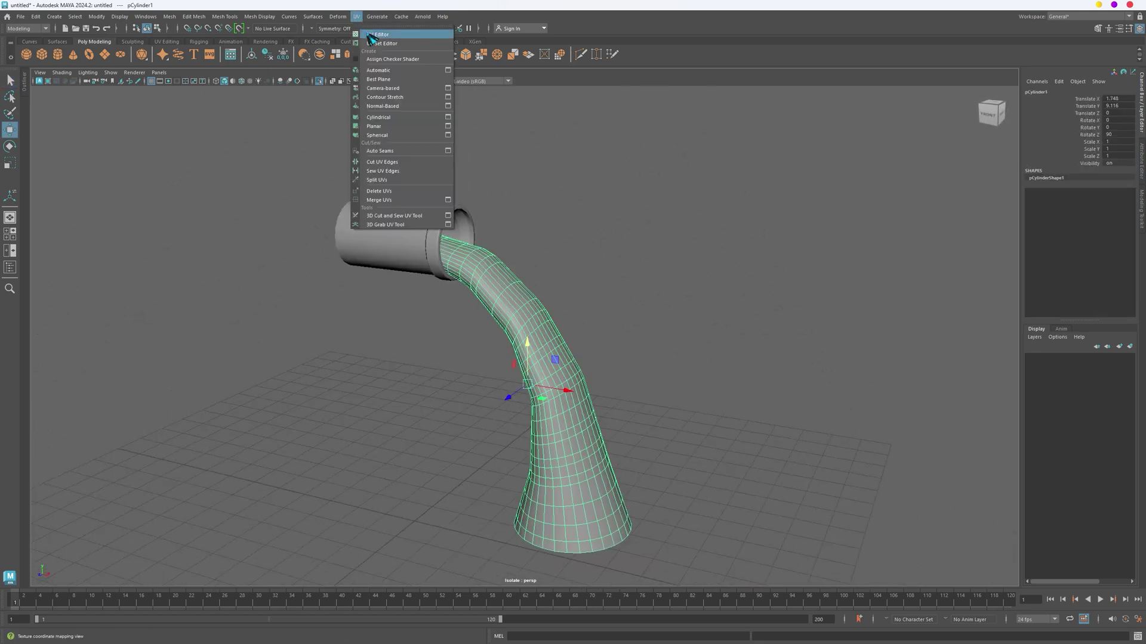
{"action": "left_click", "coordinate": [373, 30]}
{"action": "left_click", "coordinate": [117, 80]}
{"action": "left_click", "coordinate": [138, 95]}
{"action": "left_click_drag", "start_coordinate": [647, 73], "coordinate": [680, 415]}
{"action": "left_click", "coordinate": [740, 403]}
{"action": "left_click_drag", "start_coordinate": [583, 328], "coordinate": [618, 334], "text": "alt"}
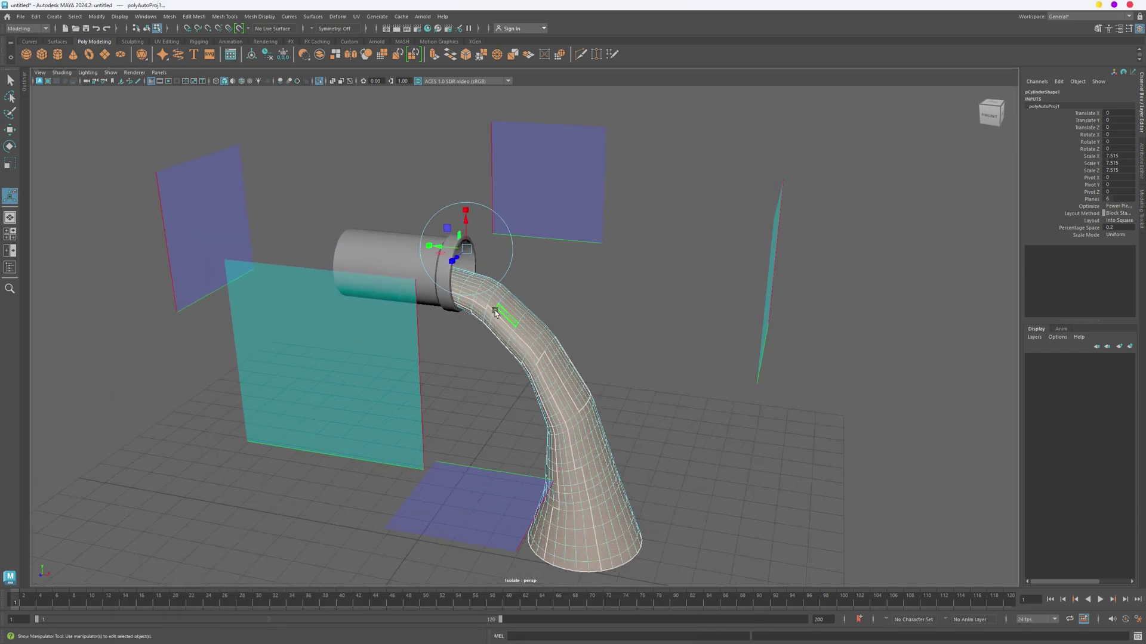
Return the curved tube to object mode and delete its construction history
{"action": "key", "text": "q"}
{"action": "right_click_drag", "start_coordinate": [468, 307], "coordinate": [600, 264]}
{"action": "key", "text": "alt+shift+d"}
{"action": "key", "text": "w"}
Apply an automatic UV projection to the pipe and delete its construction history in object mode
{"action": "left_click", "coordinate": [407, 254]}
{"action": "left_click", "coordinate": [353, 19]}
{"action": "left_click", "coordinate": [385, 71]}
{"action": "right_click_drag", "start_coordinate": [372, 241], "coordinate": [428, 216]}
{"action": "key", "text": "q"}
{"action": "key", "text": "alt+shift+d"}
Select both the pipe and the curved tube for export
{"action": "middle_click_drag", "start_coordinate": [426, 215], "coordinate": [418, 206], "text": "alt"}
{"action": "left_click_drag", "start_coordinate": [418, 205], "coordinate": [644, 422]}
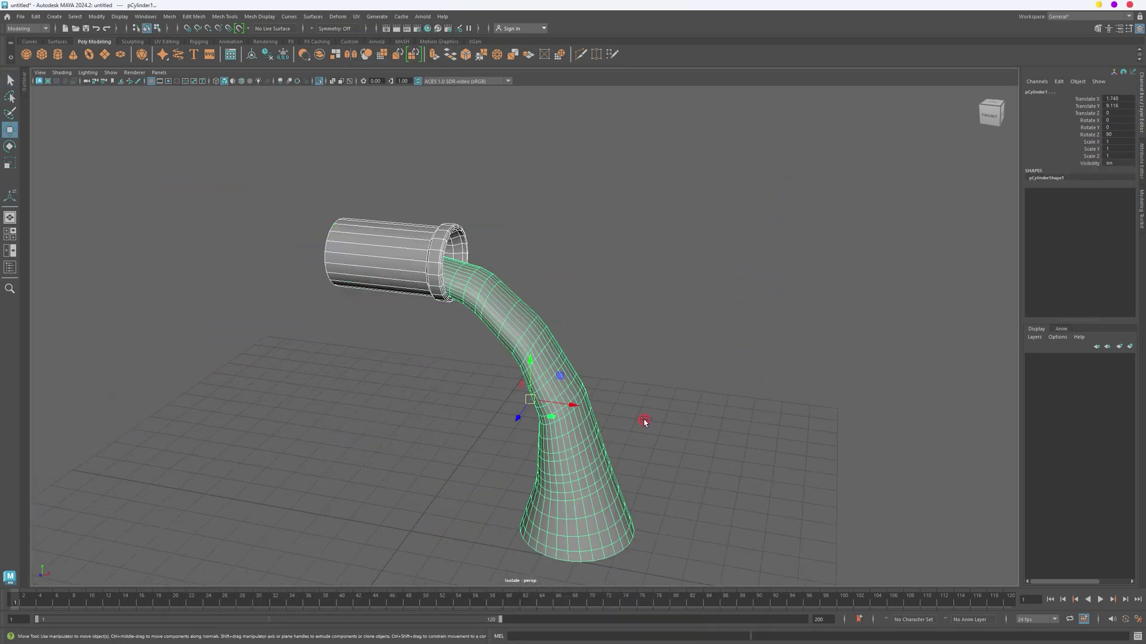
{"action": "left_click", "coordinate": [25, 16]}
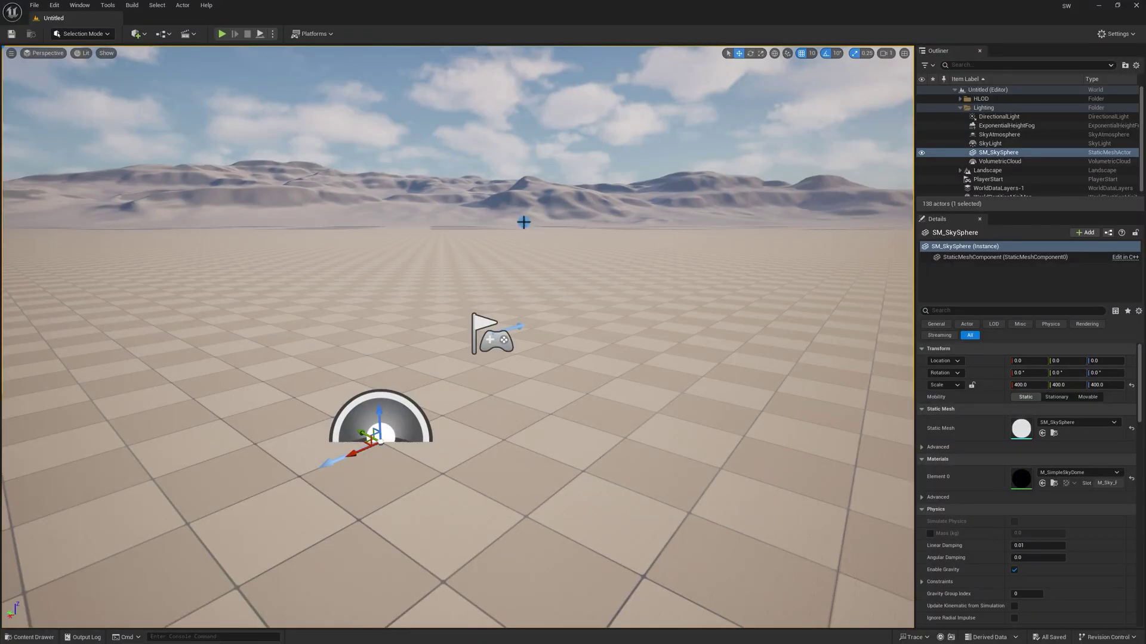
Switch to Unreal Editor and import SW.fbx into the Mesh content folder with the default assets pipeline
{"action": "key", "text": "ctrl+space"}
{"action": "left_click", "coordinate": [249, 476]}
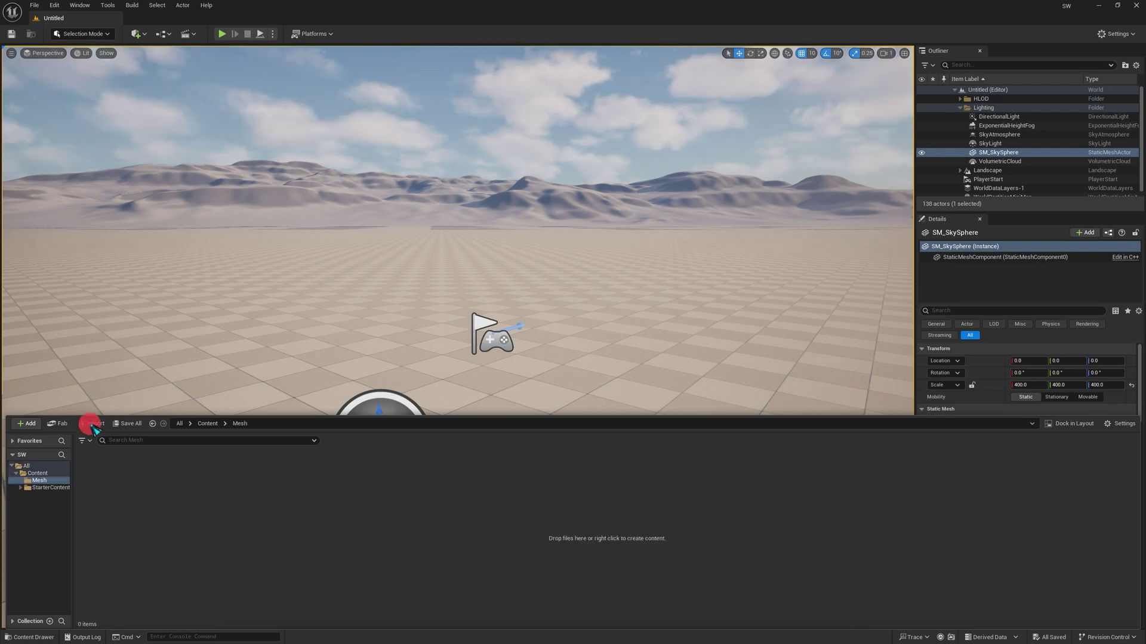
{"action": "left_click", "coordinate": [91, 425]}
{"action": "left_click", "coordinate": [58, 80]}
{"action": "double_click", "coordinate": [130, 80]}
{"action": "double_click", "coordinate": [127, 45]}
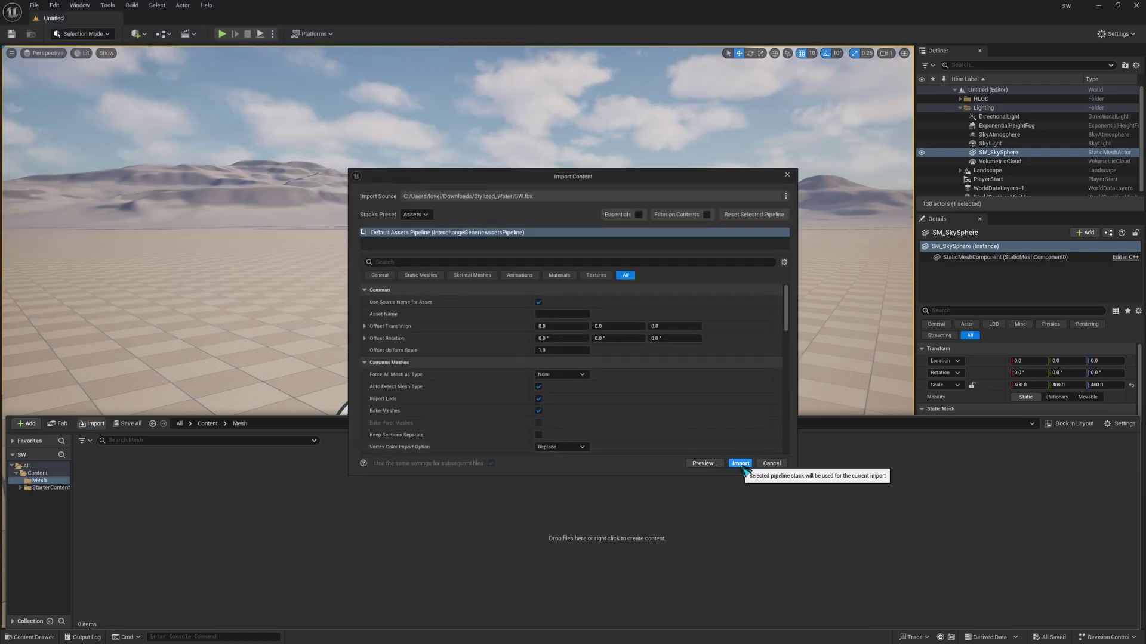
{"action": "left_click", "coordinate": [741, 464]}
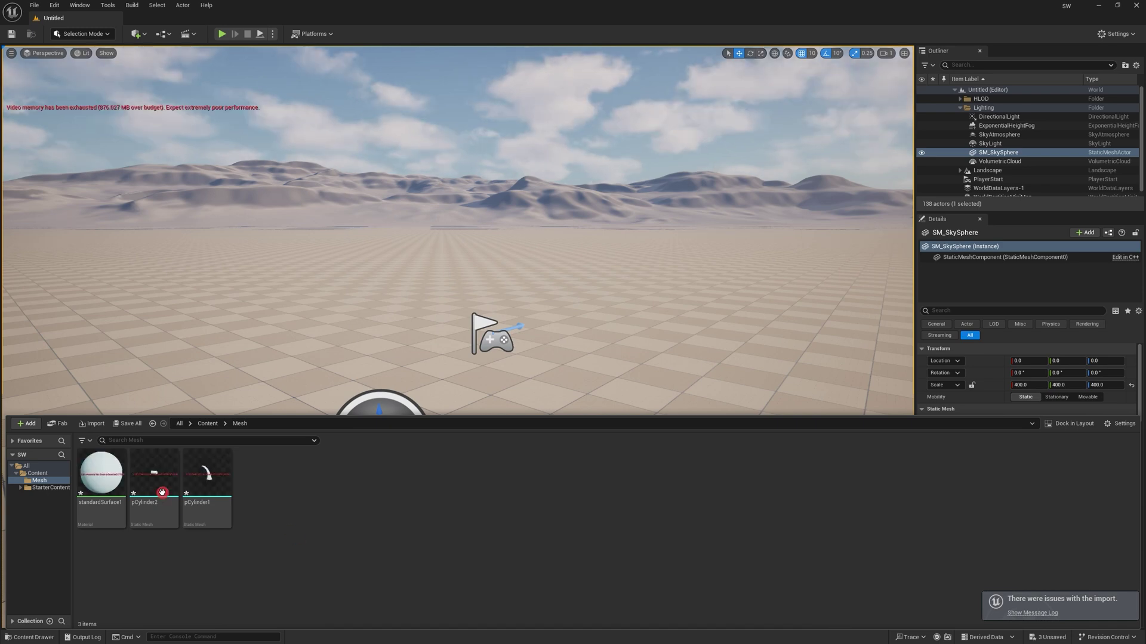
Place the imported pCylinder1 and pCylinder2 meshes in the level and focus the view on them
{"action": "left_click", "coordinate": [153, 508]}
{"action": "left_click_drag", "start_coordinate": [267, 395], "coordinate": [280, 454]}
{"action": "key", "text": "f"}
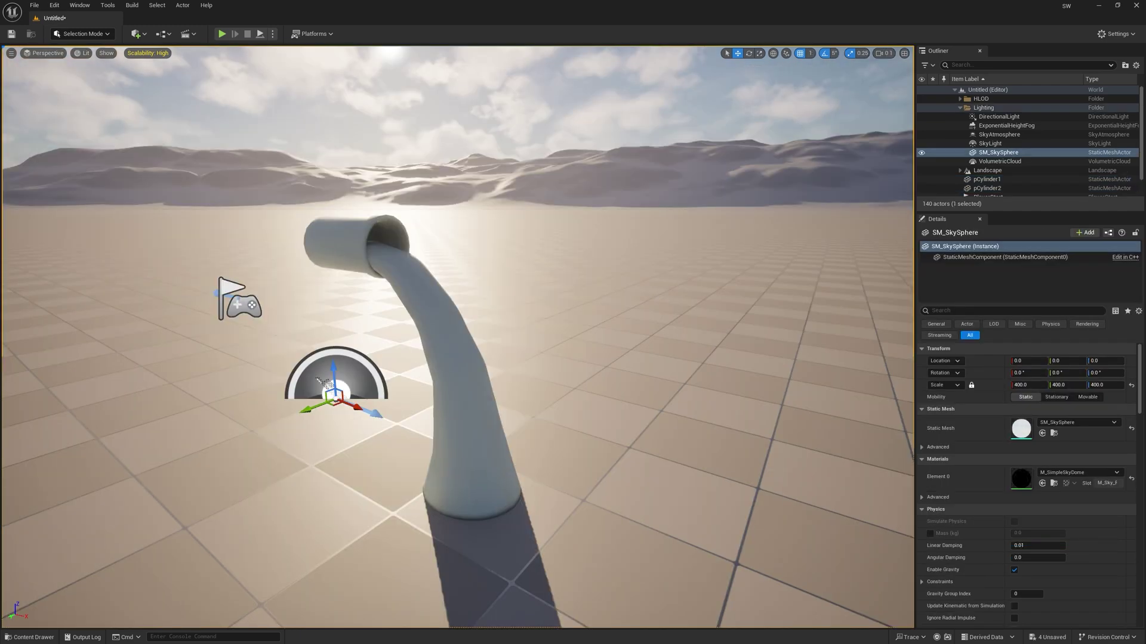
{"action": "right_click_drag", "start_coordinate": [326, 387], "coordinate": [313, 396]}
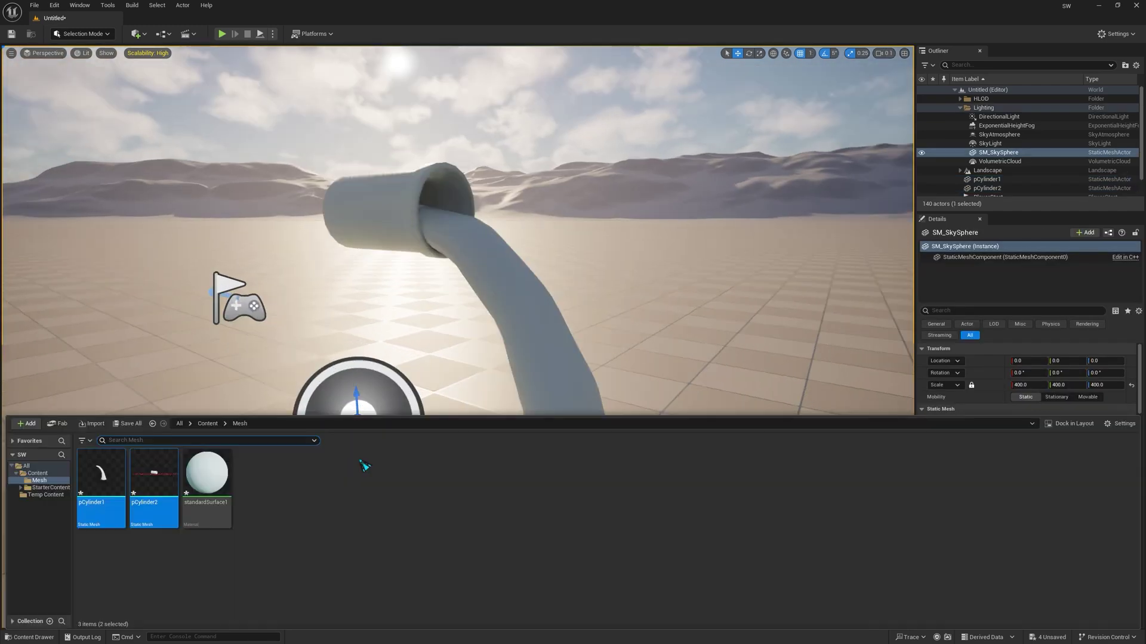
Create a new folder named Materials inside the Content folder
{"action": "left_click", "coordinate": [356, 477]}
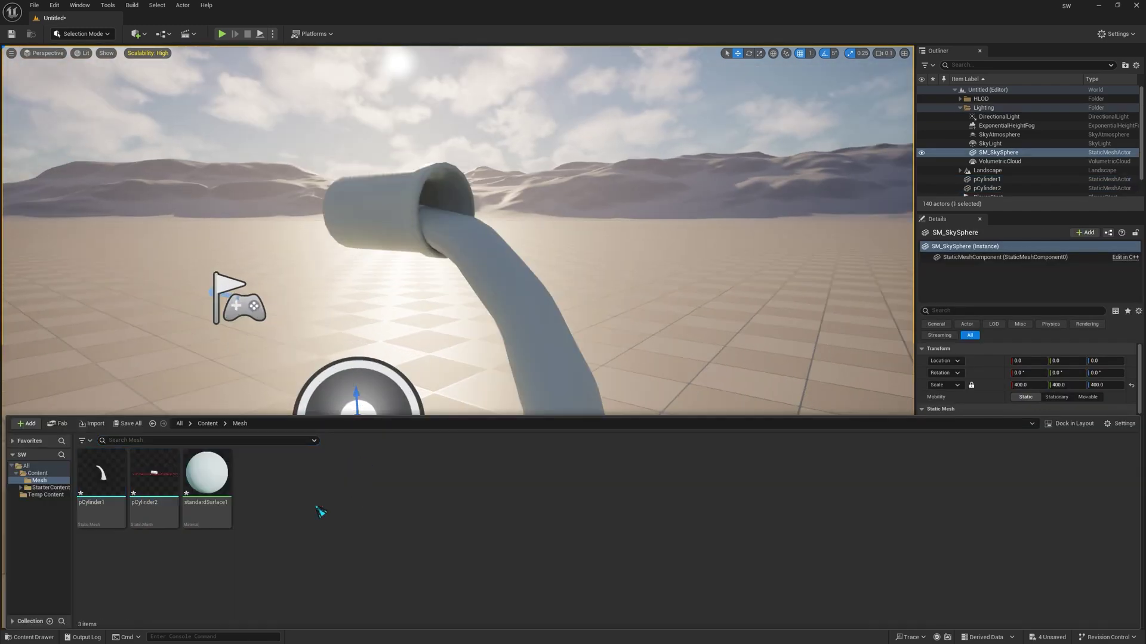
{"action": "key", "text": "alt+Left"}
{"action": "left_click", "coordinate": [250, 529]}
{"action": "key", "text": "ctrl+n"}
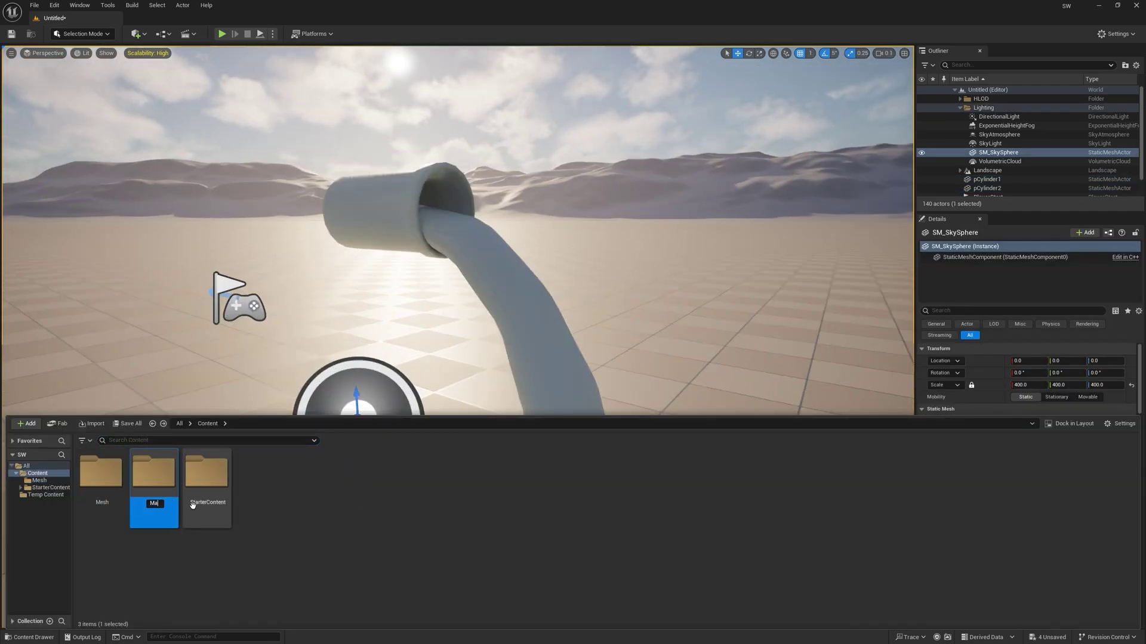
{"action": "type", "text": "Materi"}
{"action": "type", "text": "als"}
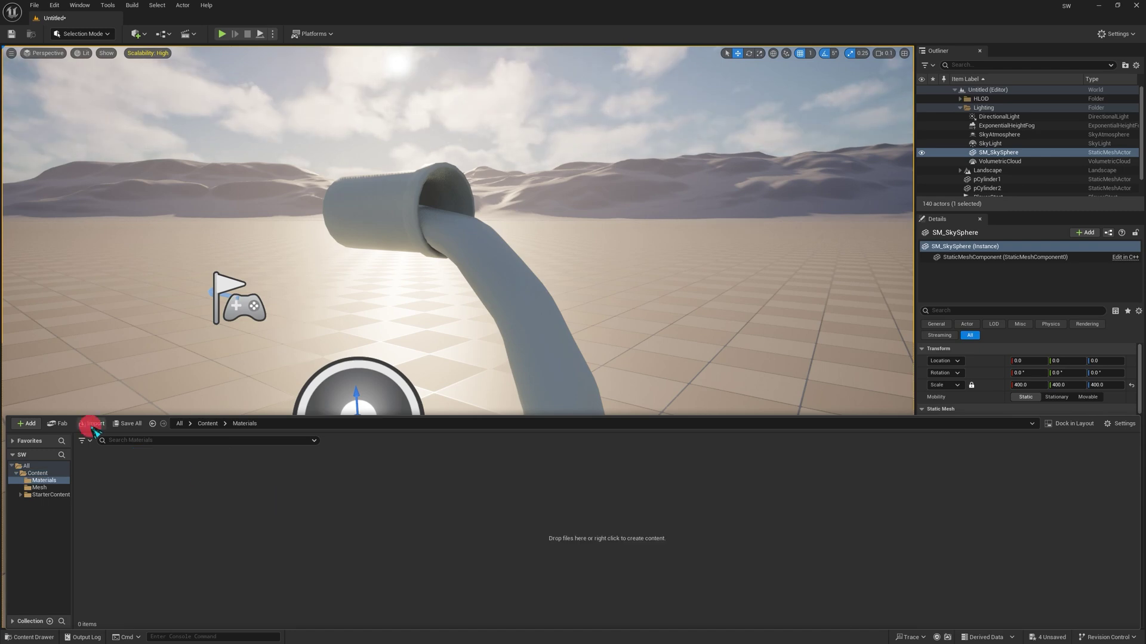
Import the Water and Waves_n textures into the Materials folder and open the options for creating a new asset
{"action": "left_click", "coordinate": [84, 422]}
{"action": "left_click", "coordinate": [75, 114]}
{"action": "double_click", "coordinate": [253, 110]}
{"action": "left_click", "coordinate": [95, 58]}
{"action": "left_click", "coordinate": [115, 49], "text": "ctrl"}
{"action": "left_click", "coordinate": [445, 302]}
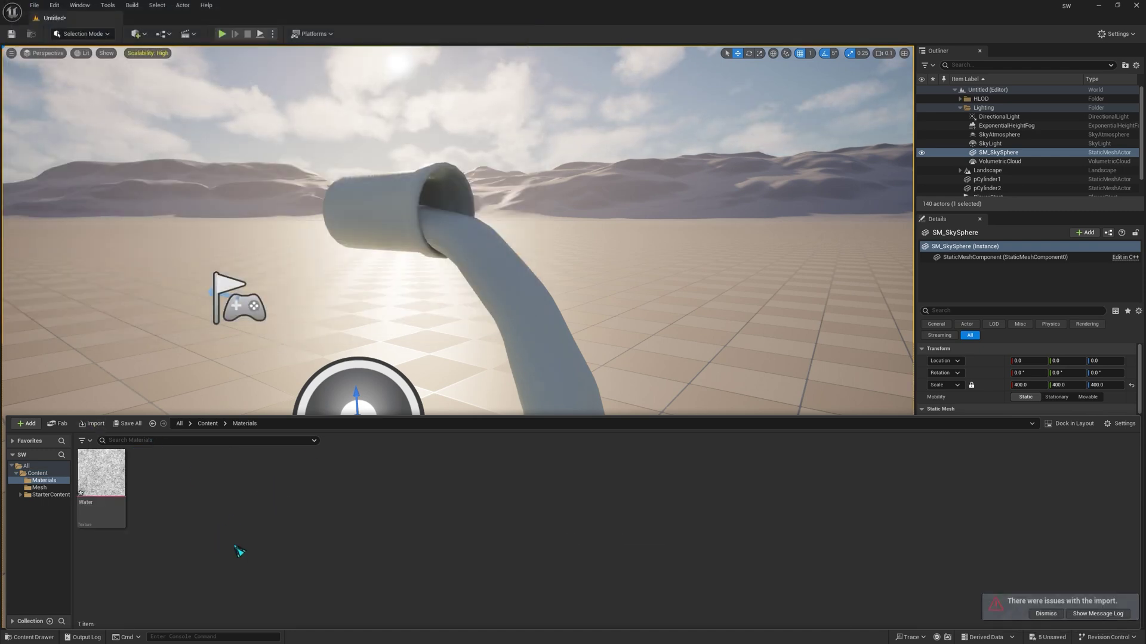
{"action": "right_click", "coordinate": [237, 504]}
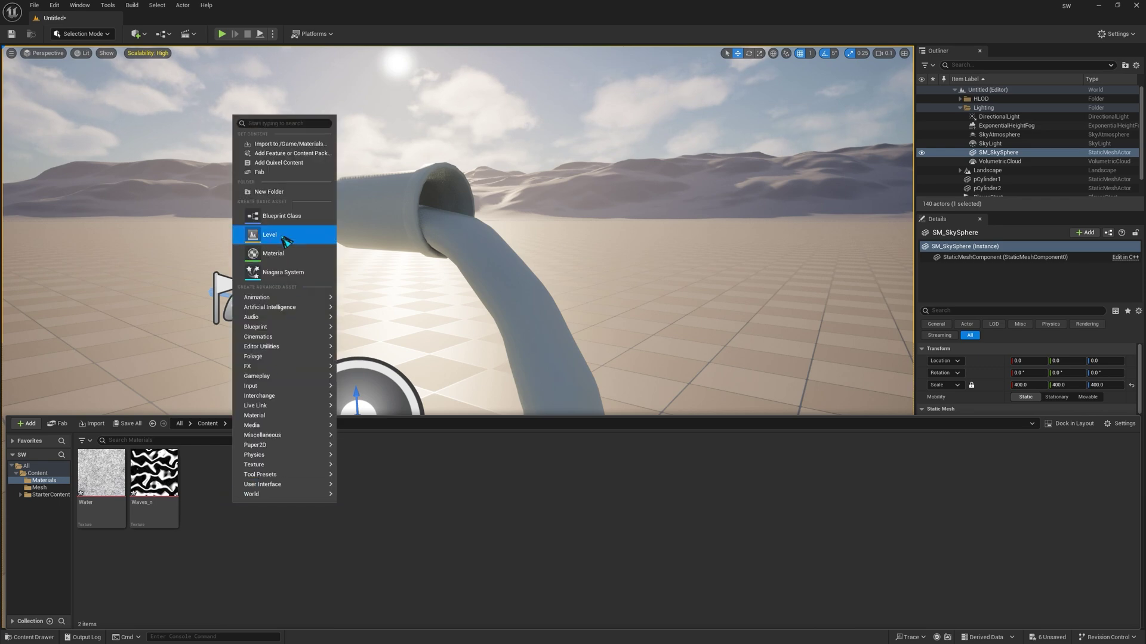
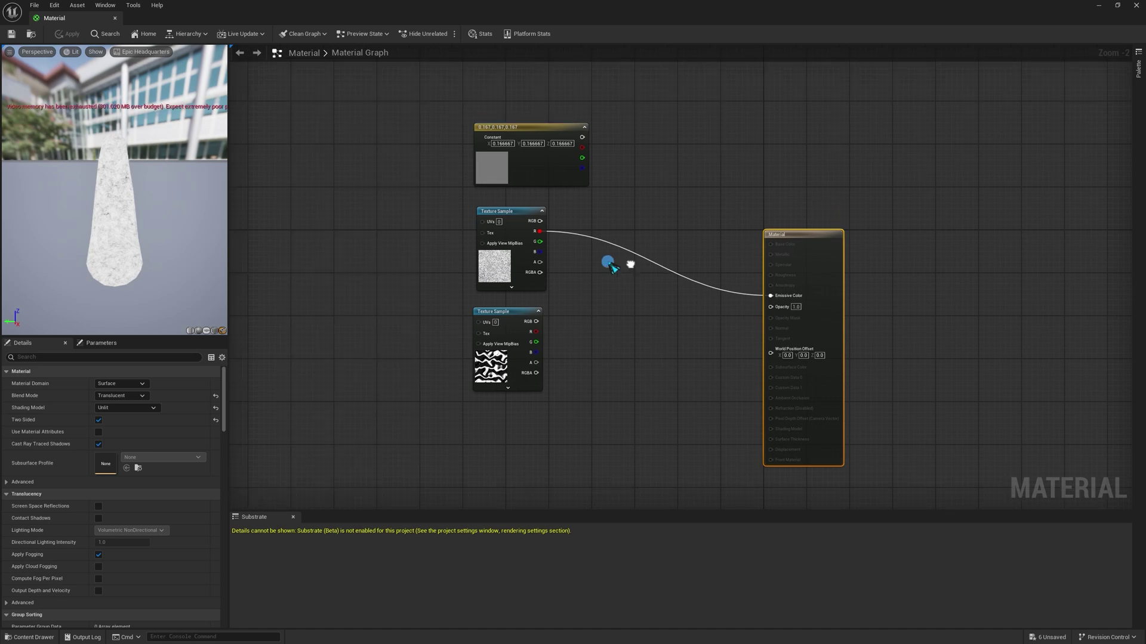
Add a Lerp node to the material graph and duplicate the three-component constant node
{"action": "right_click_drag", "start_coordinate": [630, 263], "coordinate": [627, 390]}
{"action": "left_click_drag", "start_coordinate": [515, 227], "coordinate": [435, 142]}
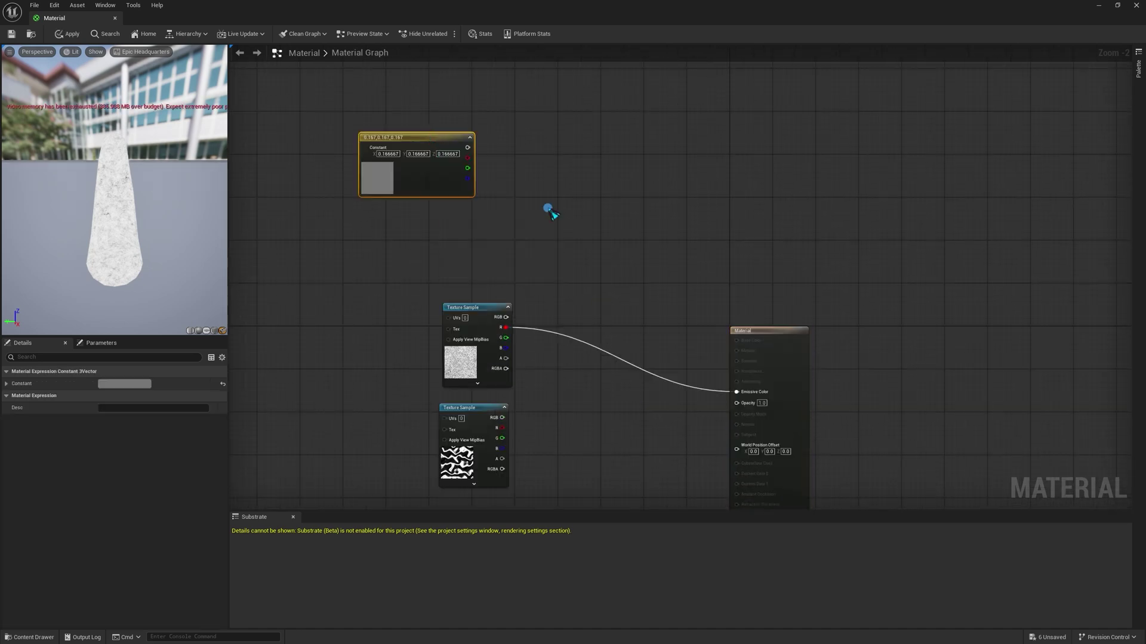
{"action": "right_click", "coordinate": [550, 210]}
{"action": "type", "text": "lerp"}
{"action": "key", "text": "Escape"}
{"action": "key", "text": "ctrl+d"}
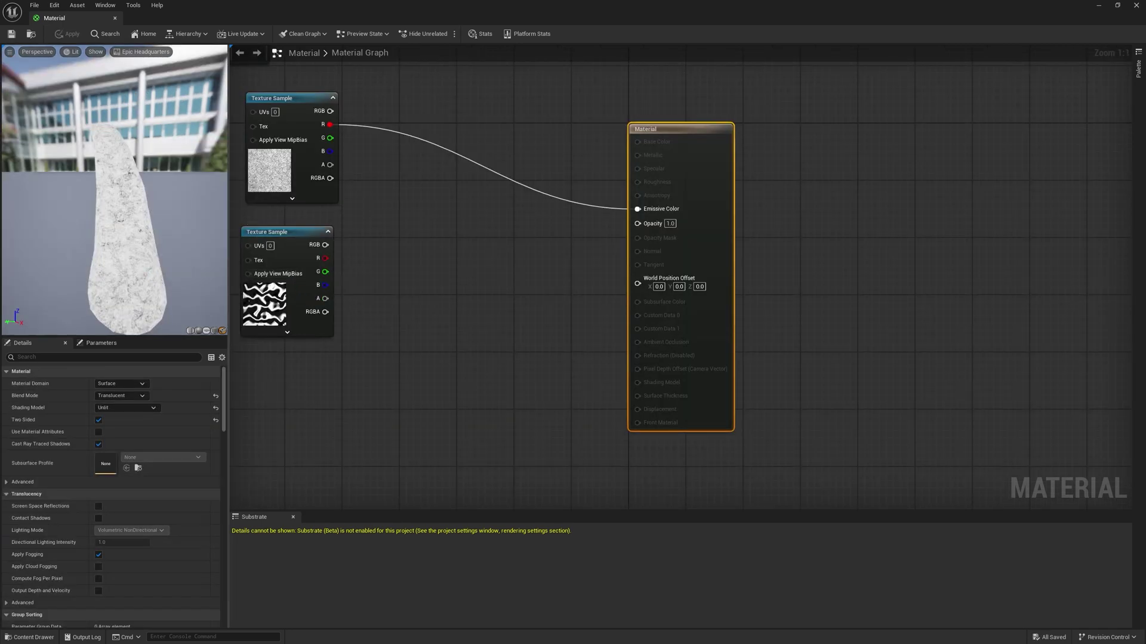
Wire the two constants into the Lerp's A and B, the noise texture's R channel into Alpha, and the Lerp into Emissive Color
{"action": "right_click_drag", "start_coordinate": [109, 265], "coordinate": [108, 316]}
{"action": "scroll", "coordinate": [114, 252], "scroll_direction": "up", "scroll_amount": 5}
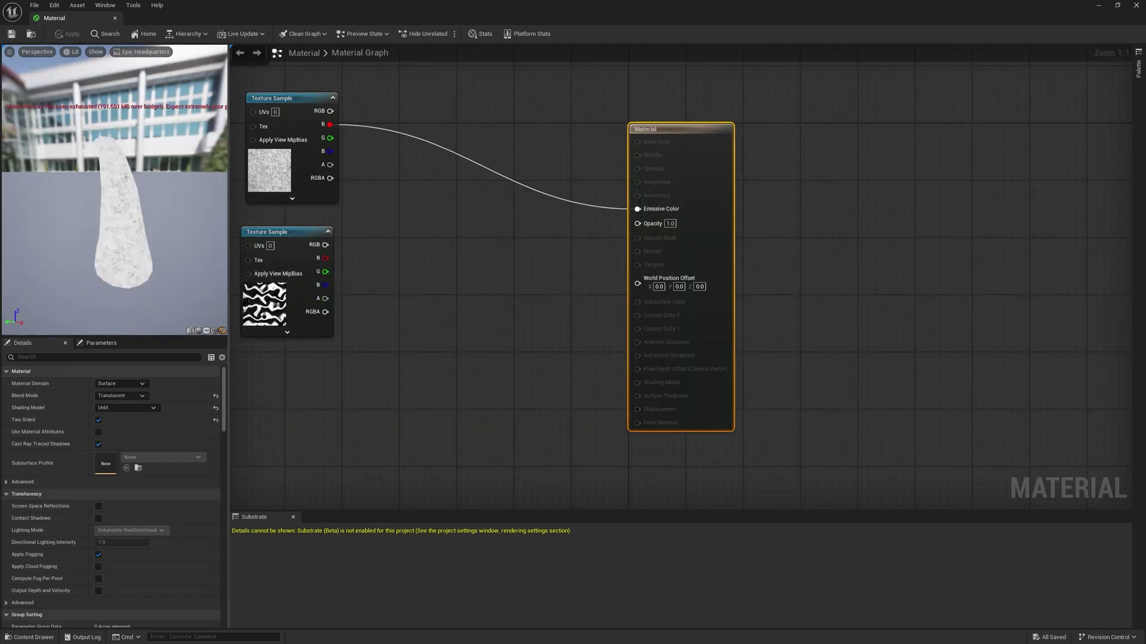
{"action": "left_click_drag", "start_coordinate": [114, 252], "coordinate": [218, 245]}
{"action": "right_click_drag", "start_coordinate": [373, 259], "coordinate": [516, 456]}
{"action": "left_click_drag", "start_coordinate": [401, 169], "coordinate": [527, 269]}
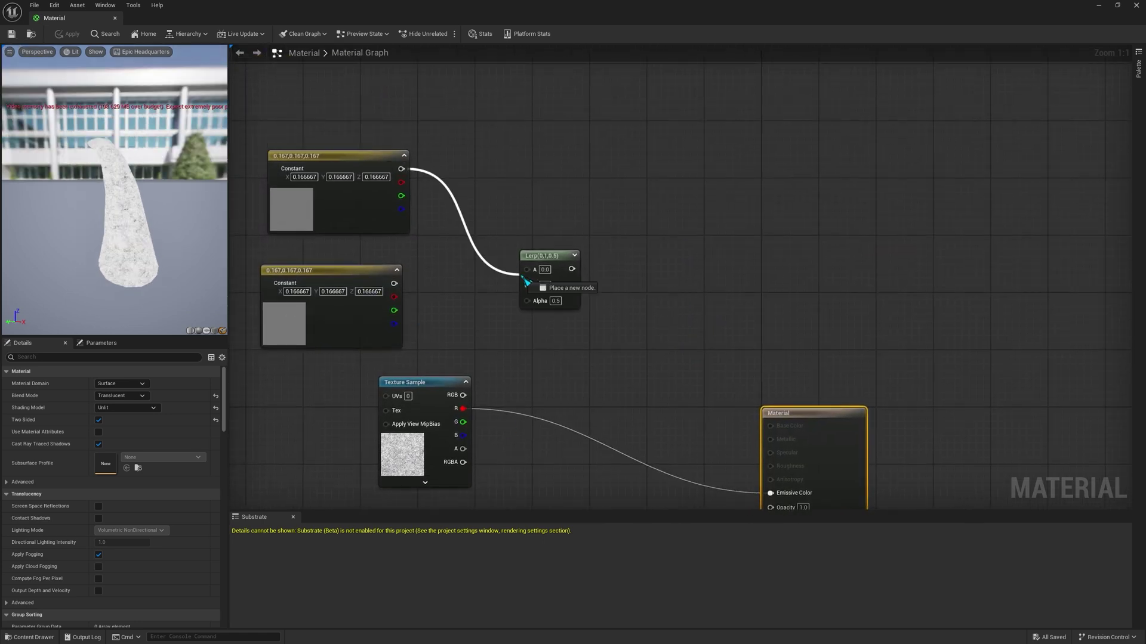
{"action": "left_click_drag", "start_coordinate": [395, 284], "coordinate": [527, 281]}
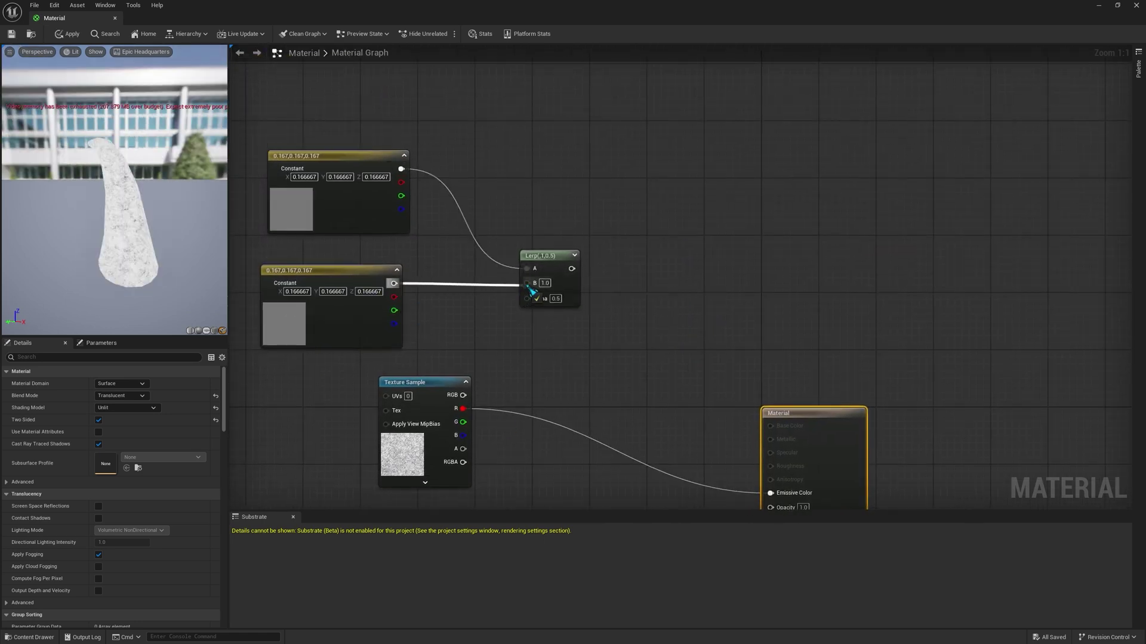
{"action": "left_click_drag", "start_coordinate": [463, 409], "coordinate": [770, 493]}
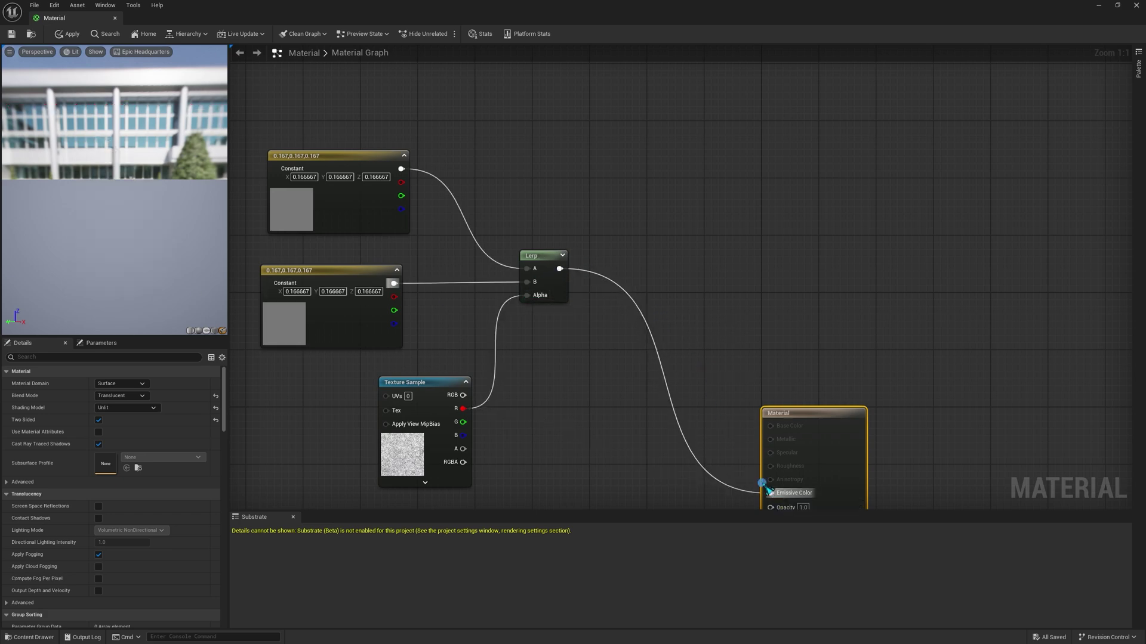
Recolour the constant feeding the Lerp's A input to a deep blue of 0, 0.134878, 0.3125
{"action": "right_click_drag", "start_coordinate": [574, 415], "coordinate": [708, 367]}
{"action": "double_click", "coordinate": [431, 174]}
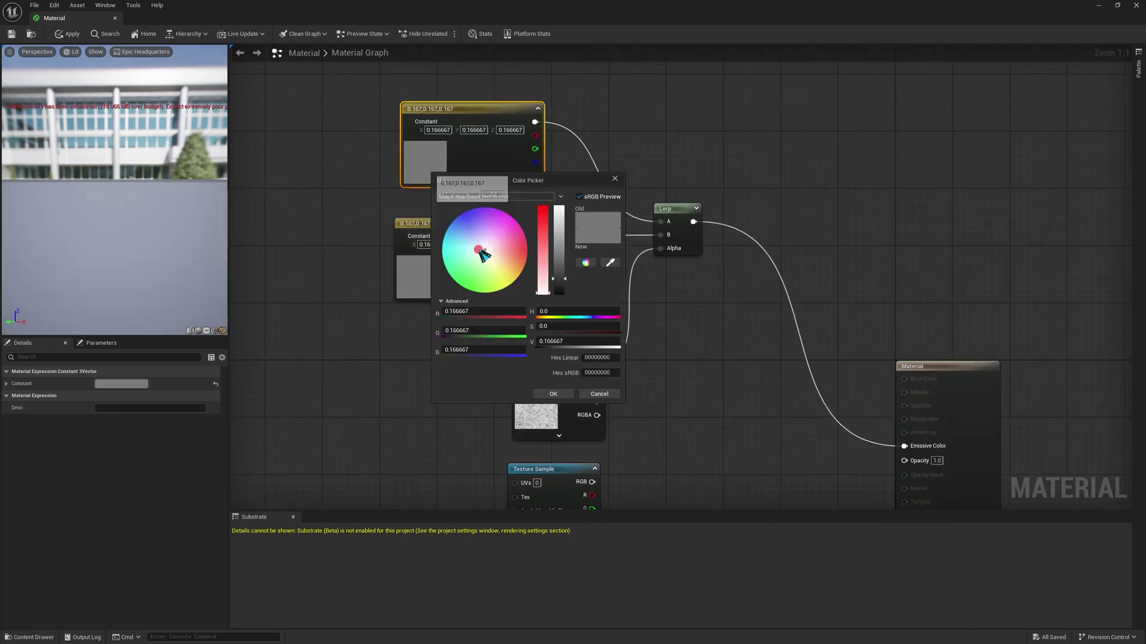
{"action": "left_click_drag", "start_coordinate": [478, 238], "coordinate": [456, 228]}
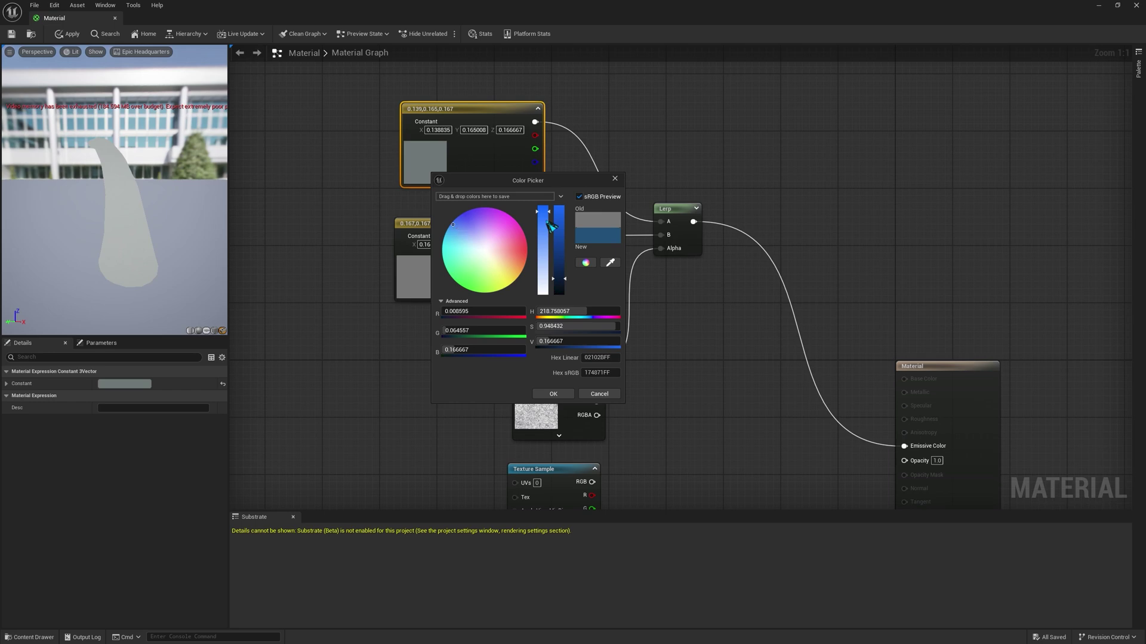
{"action": "left_click_drag", "start_coordinate": [551, 227], "coordinate": [553, 237]}
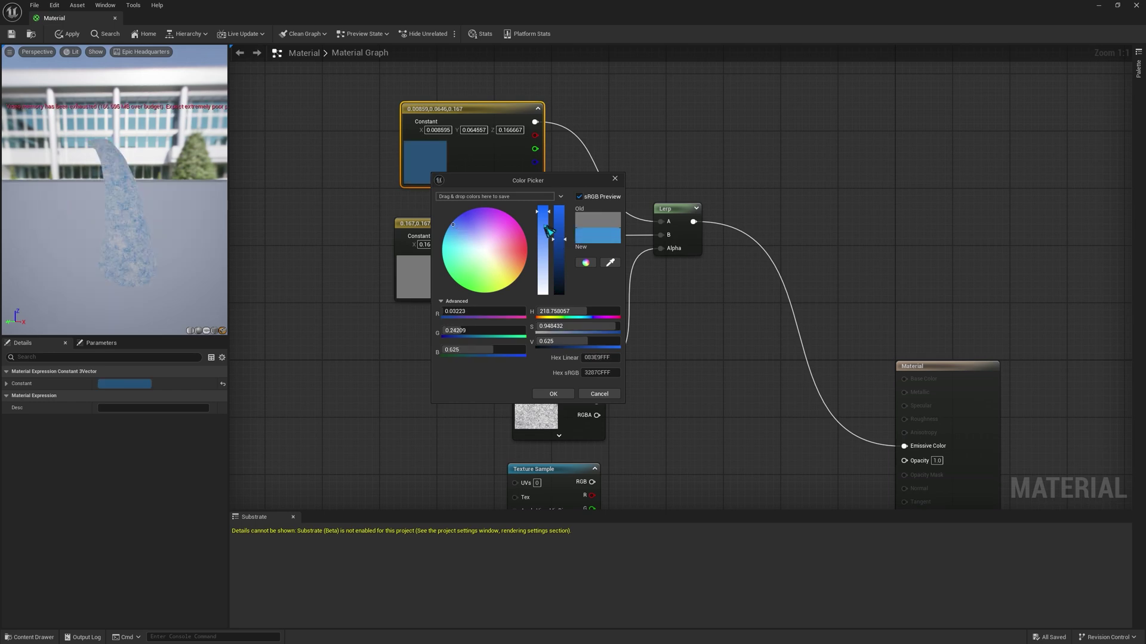
{"action": "left_click", "coordinate": [460, 215]}
{"action": "left_click", "coordinate": [558, 240]}
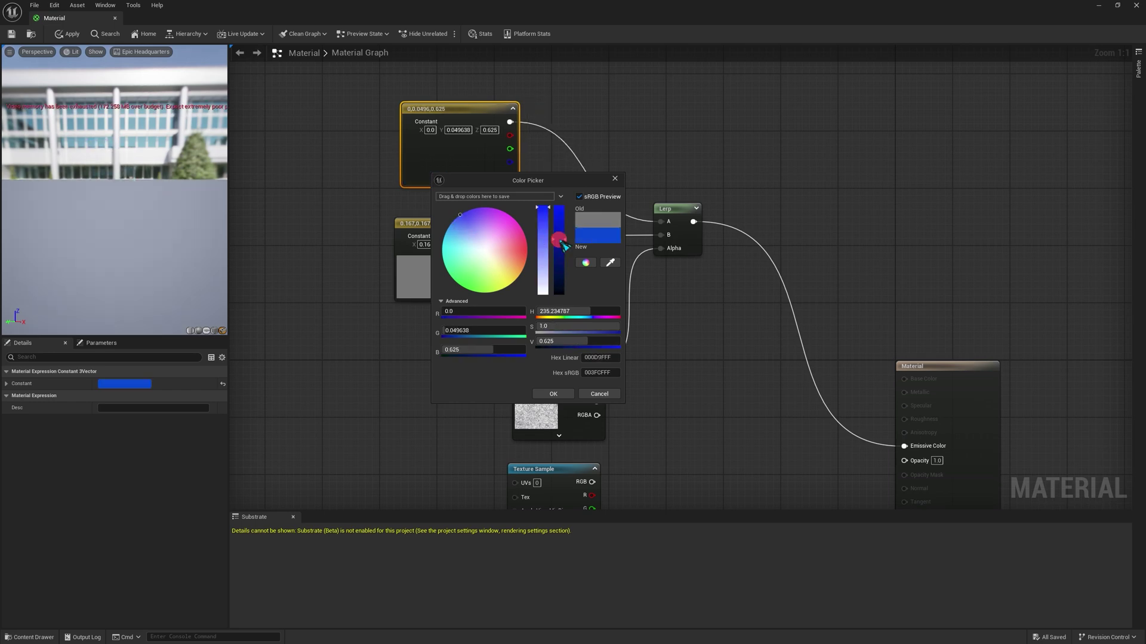
{"action": "left_click_drag", "start_coordinate": [561, 241], "coordinate": [558, 234]}
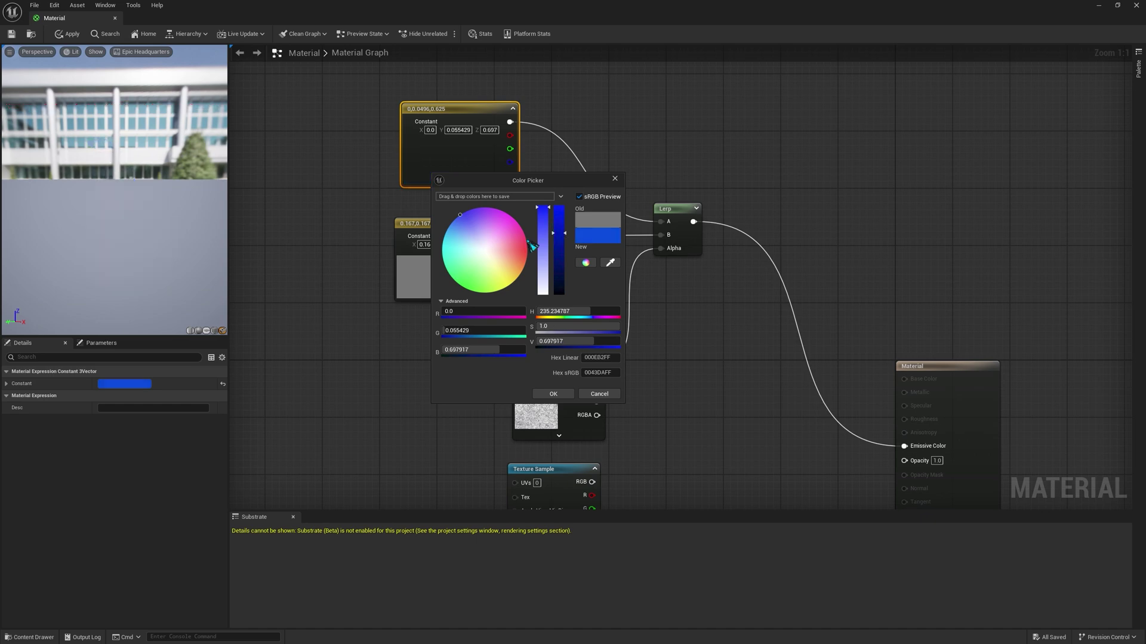
{"action": "left_click", "coordinate": [453, 224]}
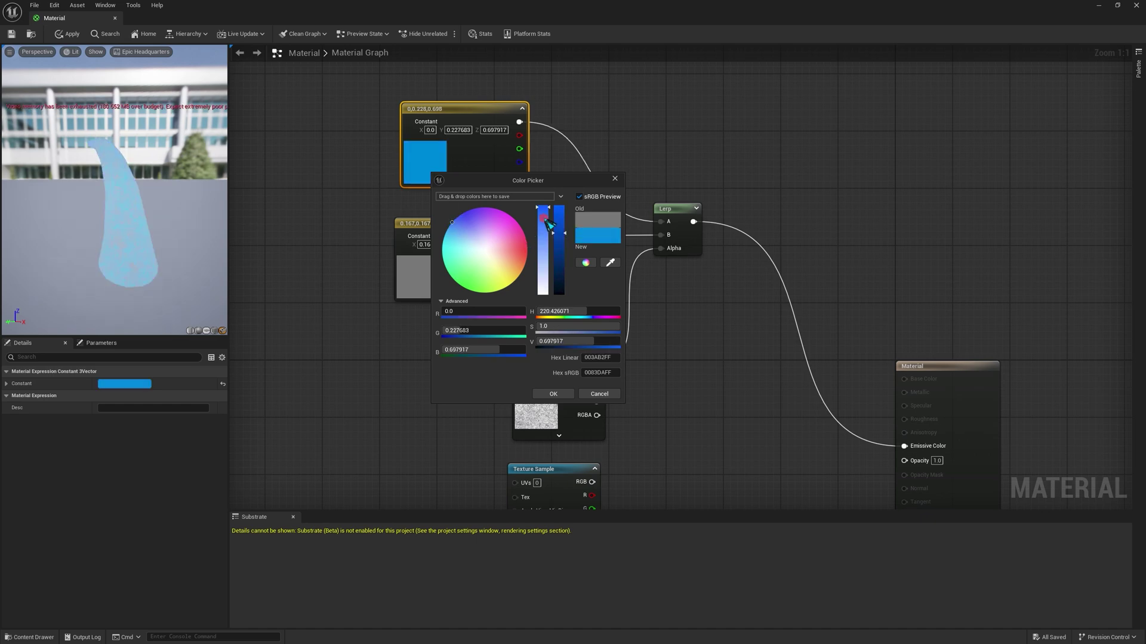
{"action": "left_click_drag", "start_coordinate": [538, 208], "coordinate": [550, 243]}
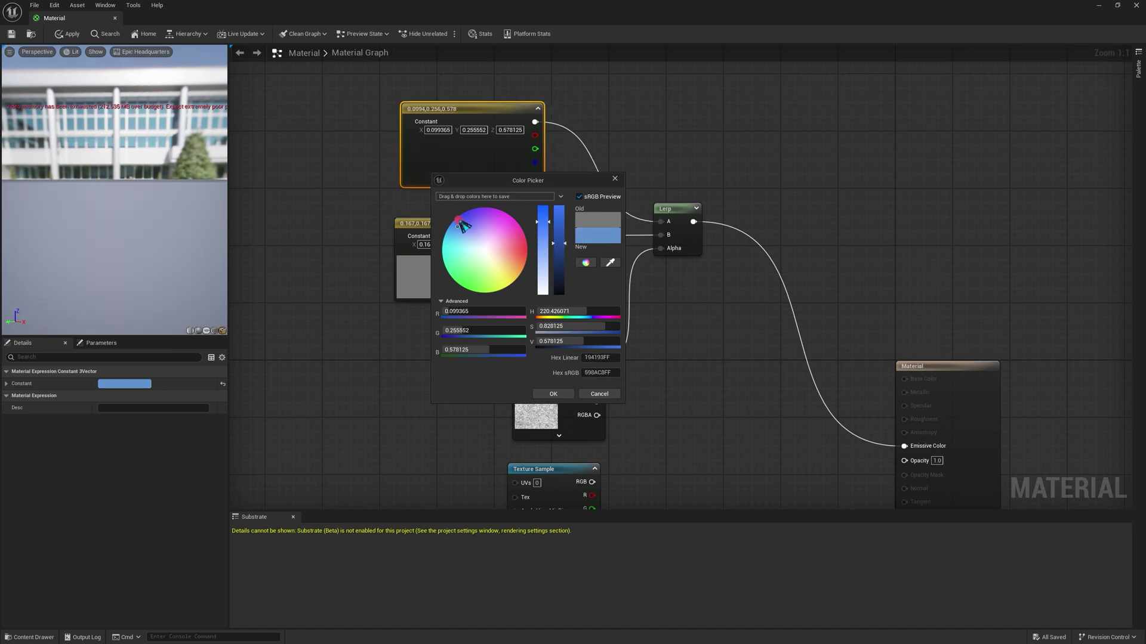
{"action": "left_click", "coordinate": [459, 219]}
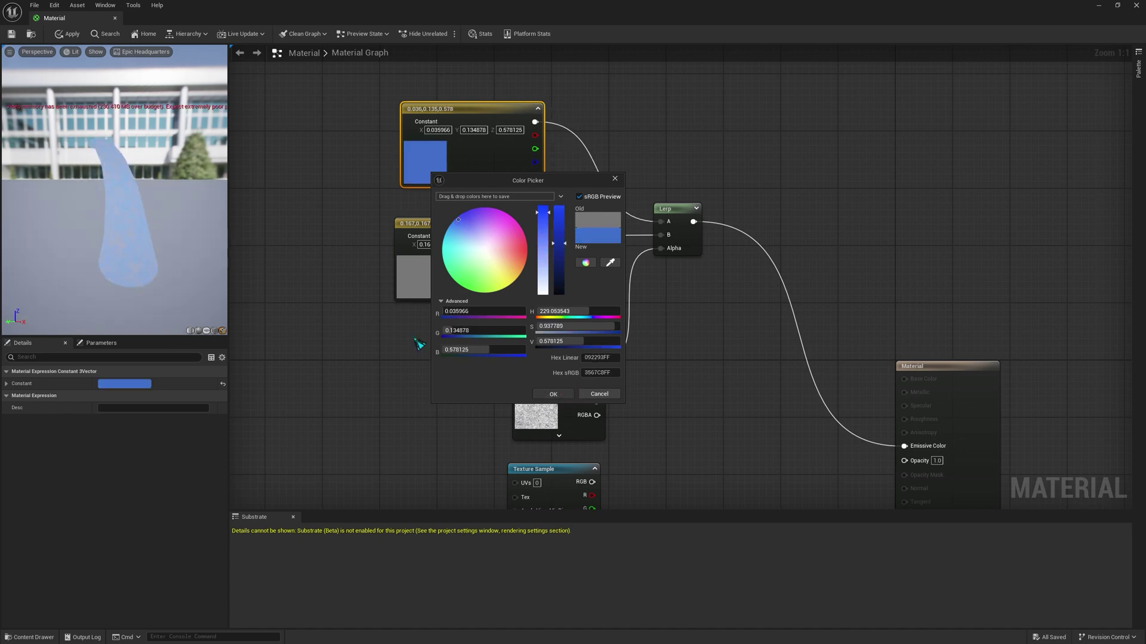
Recolour the constant feeding the Lerp's B input to a pale cyan of 0.417725, 0.750276, 0.921875
{"action": "left_click", "coordinate": [412, 278]}
{"action": "double_click", "coordinate": [408, 273]}
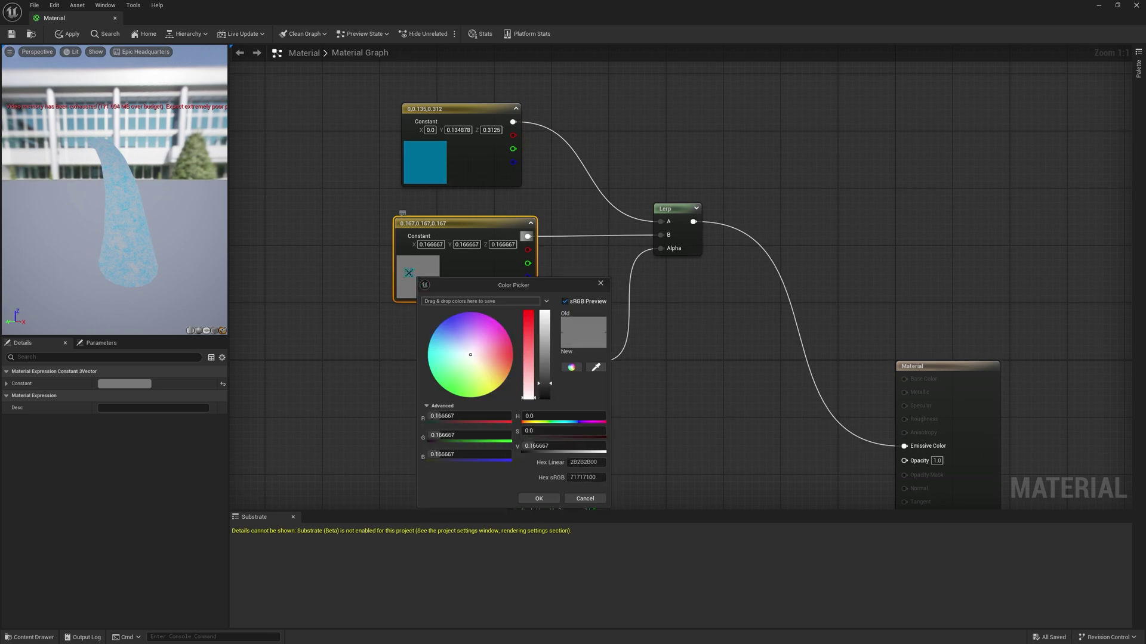
{"action": "left_click_drag", "start_coordinate": [453, 345], "coordinate": [434, 338]}
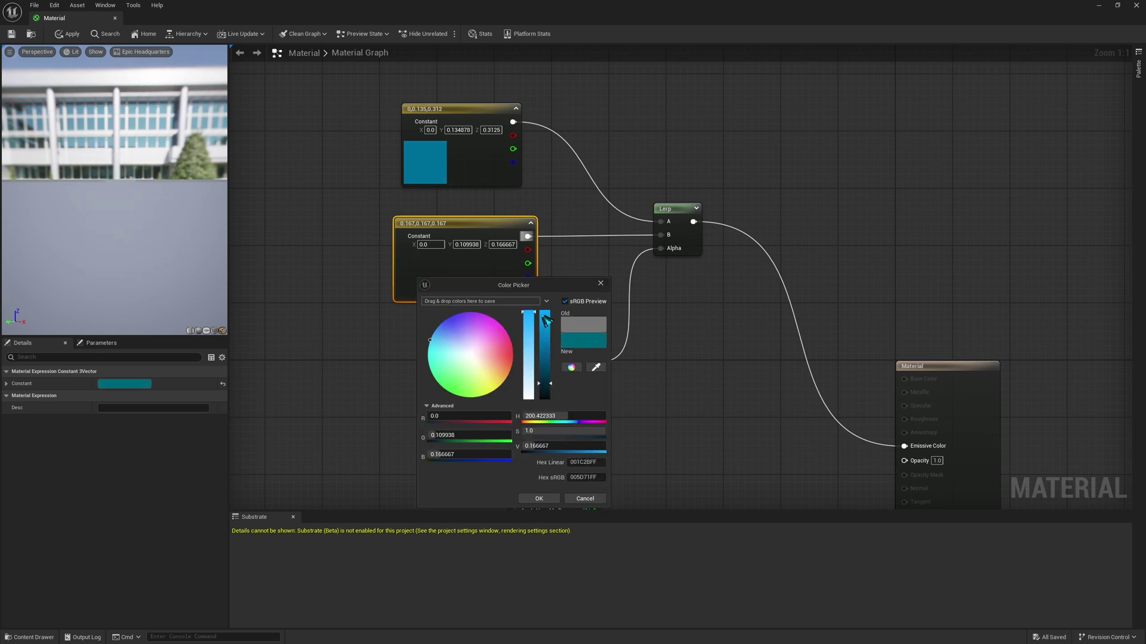
{"action": "left_click_drag", "start_coordinate": [545, 383], "coordinate": [536, 342]}
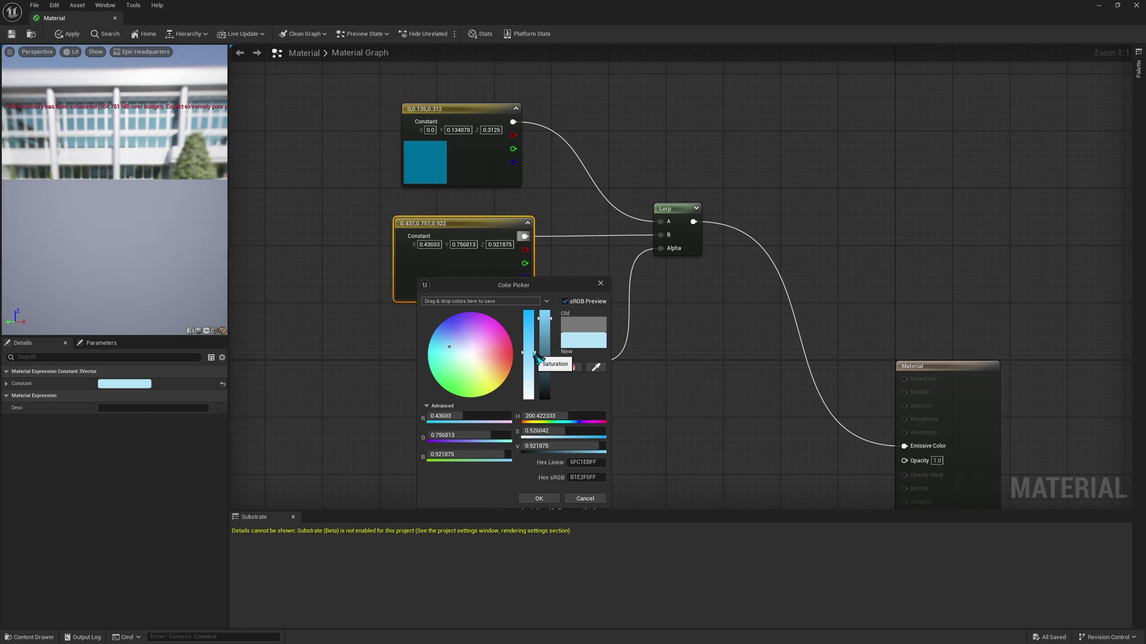
{"action": "left_click_drag", "start_coordinate": [535, 357], "coordinate": [529, 350]}
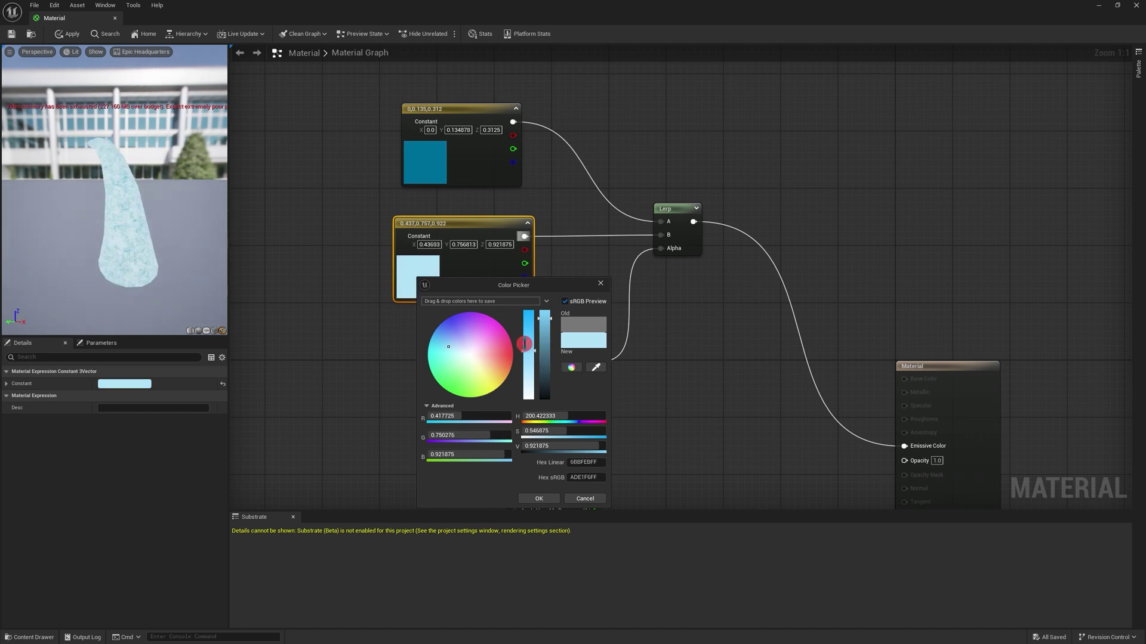
{"action": "left_click", "coordinate": [541, 499]}
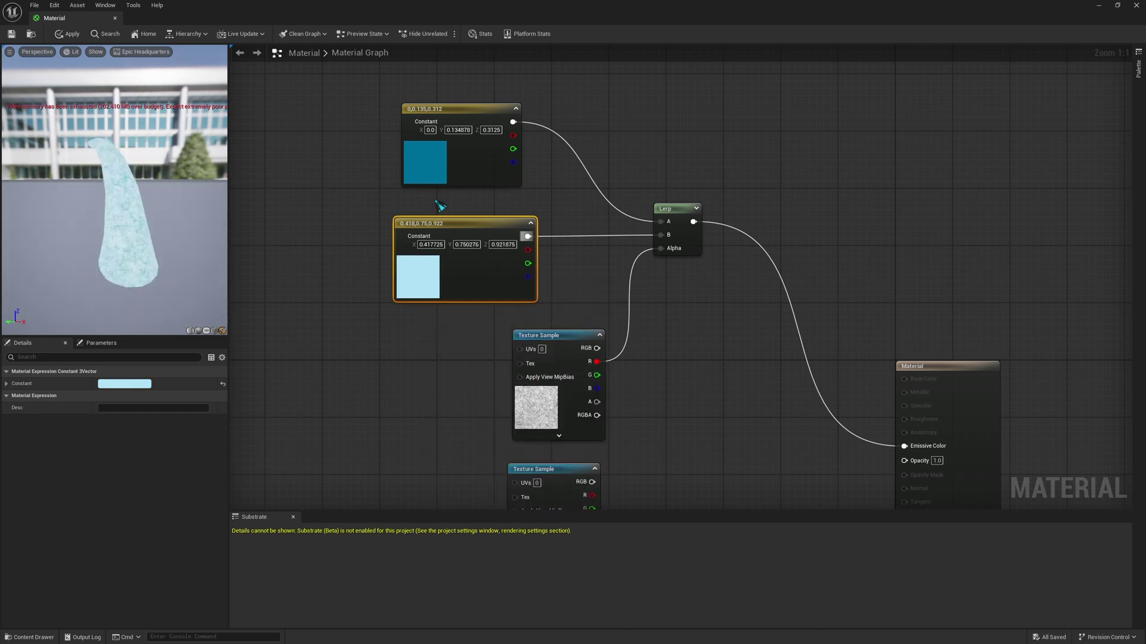
Darken the blue constant on the Lerp's A input to 0, 0.098772, 0.21875
{"action": "double_click", "coordinate": [417, 165]}
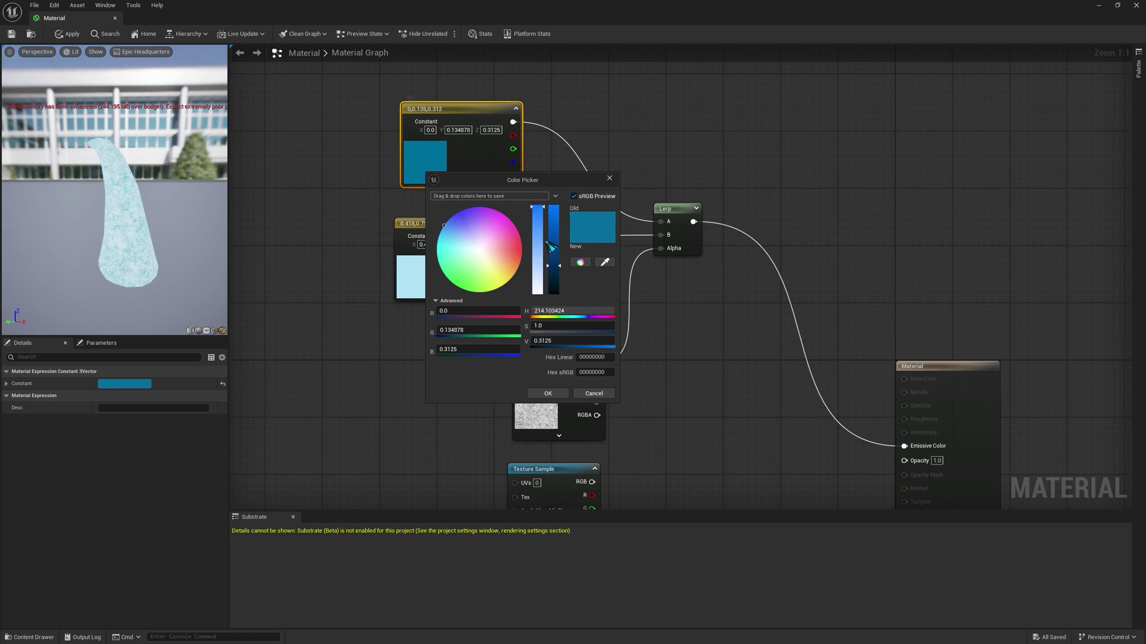
{"action": "left_click_drag", "start_coordinate": [549, 265], "coordinate": [548, 270]}
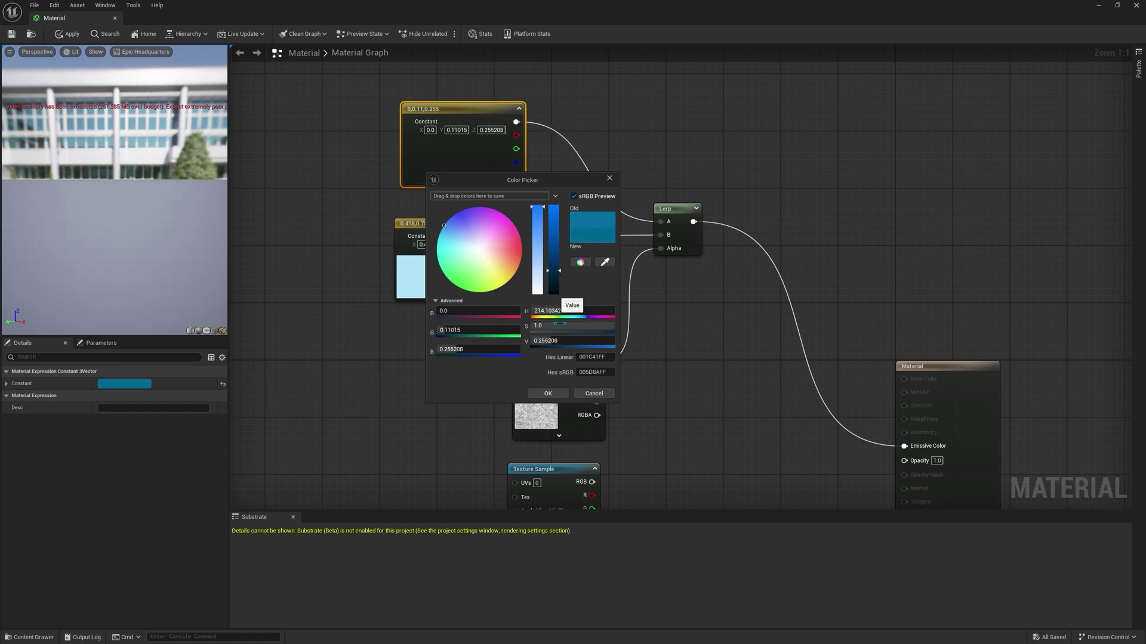
{"action": "left_click", "coordinate": [565, 309]}
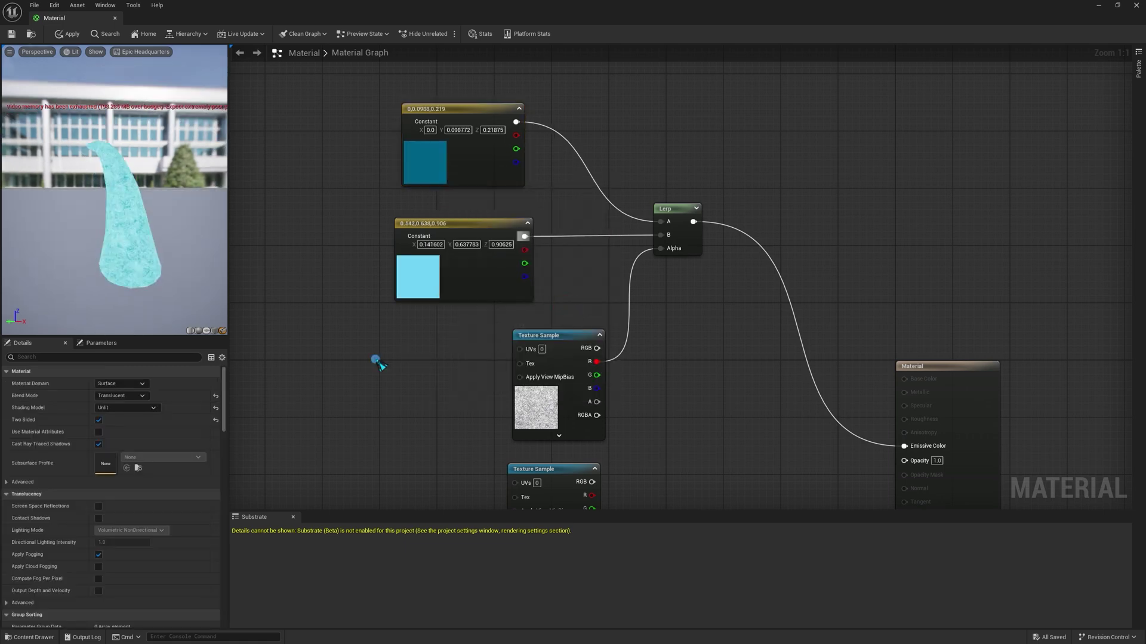
Add a Panner node and connect its output to the UVs of the noise Texture Sample
{"action": "right_click_drag", "start_coordinate": [376, 358], "coordinate": [486, 322]}
{"action": "right_click", "coordinate": [489, 326]}
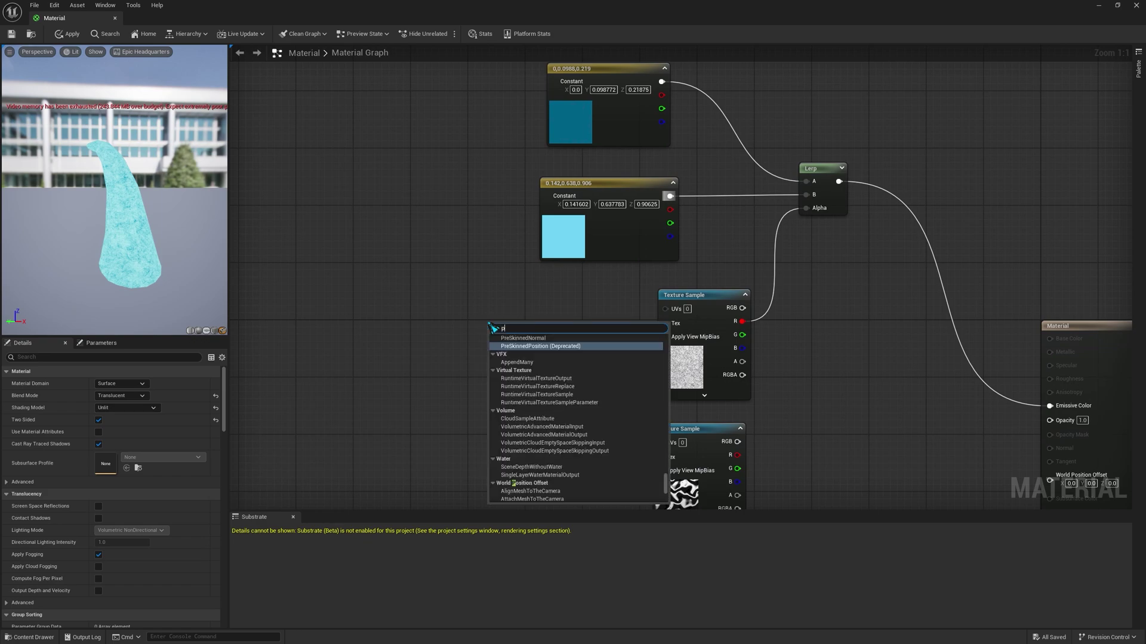
{"action": "type", "text": "panne"}
{"action": "key", "text": "Return"}
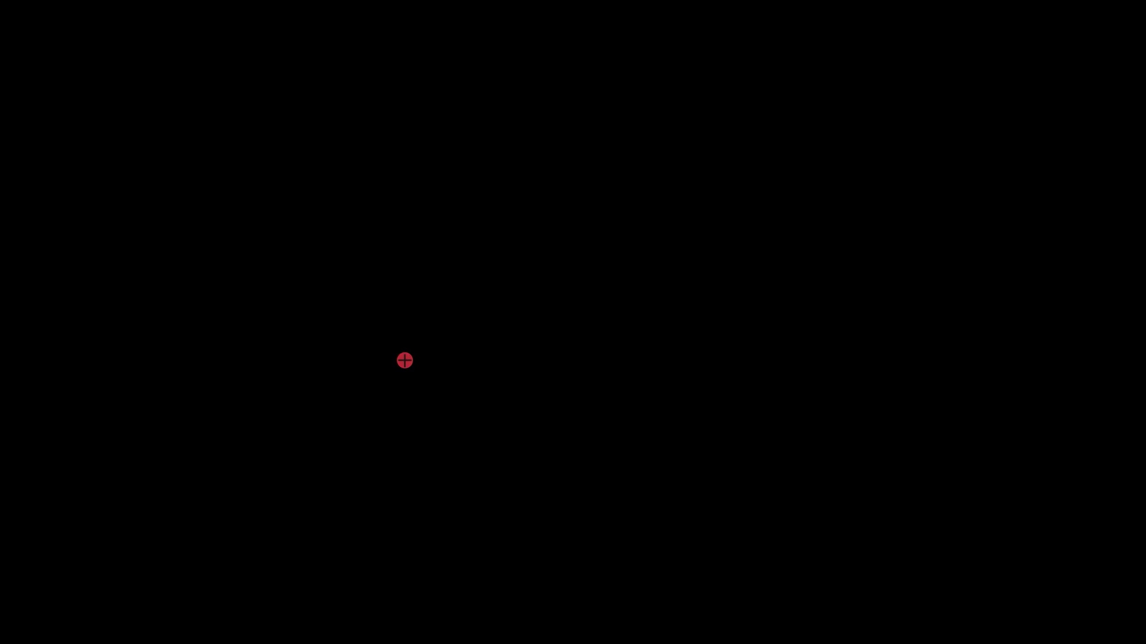
{"action": "left_click_drag", "start_coordinate": [384, 375], "coordinate": [512, 353]}
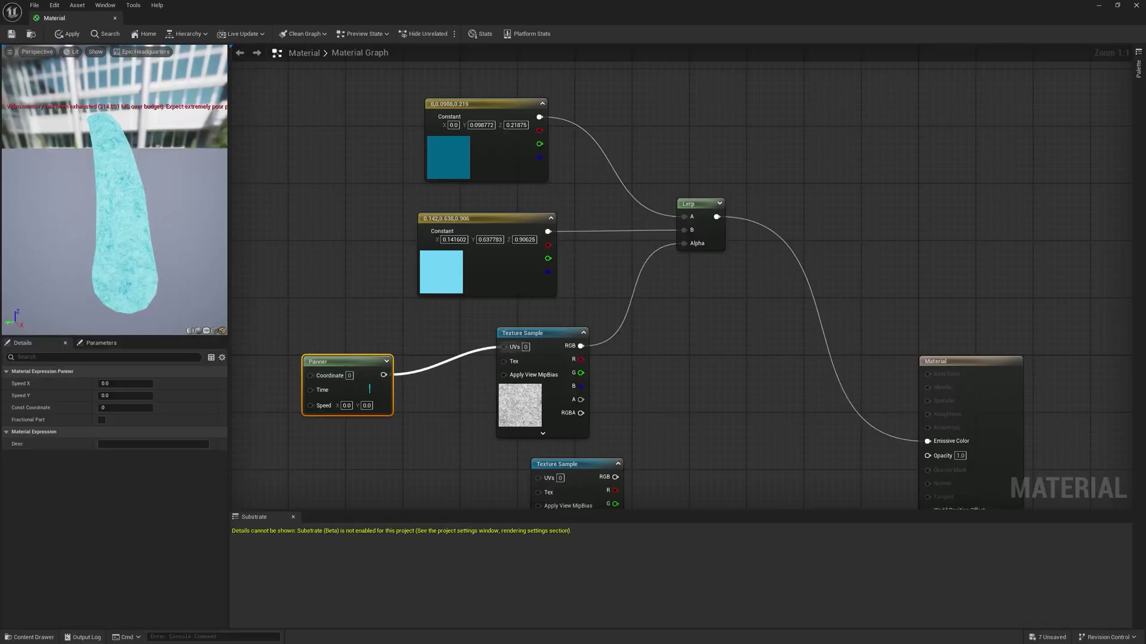
Try a Speed Y of -0.5 on the Panner node and settle on -0.8
{"action": "left_click", "coordinate": [365, 403]}
{"action": "type", "text": "-0.5"}
{"action": "key", "text": "Return"}
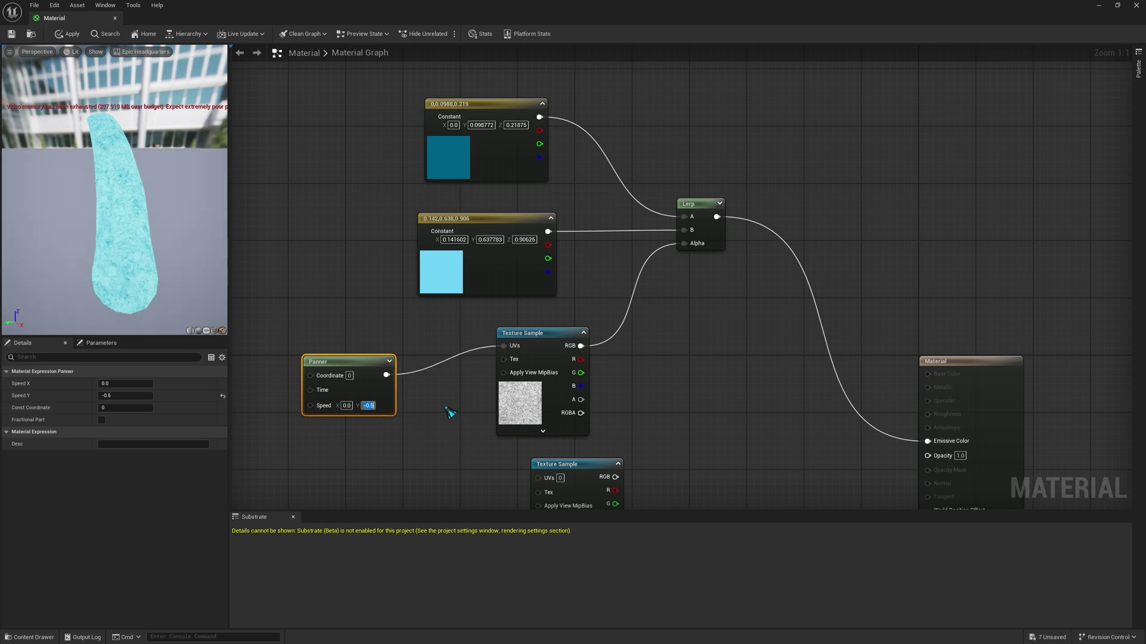
{"action": "left_click", "coordinate": [365, 399]}
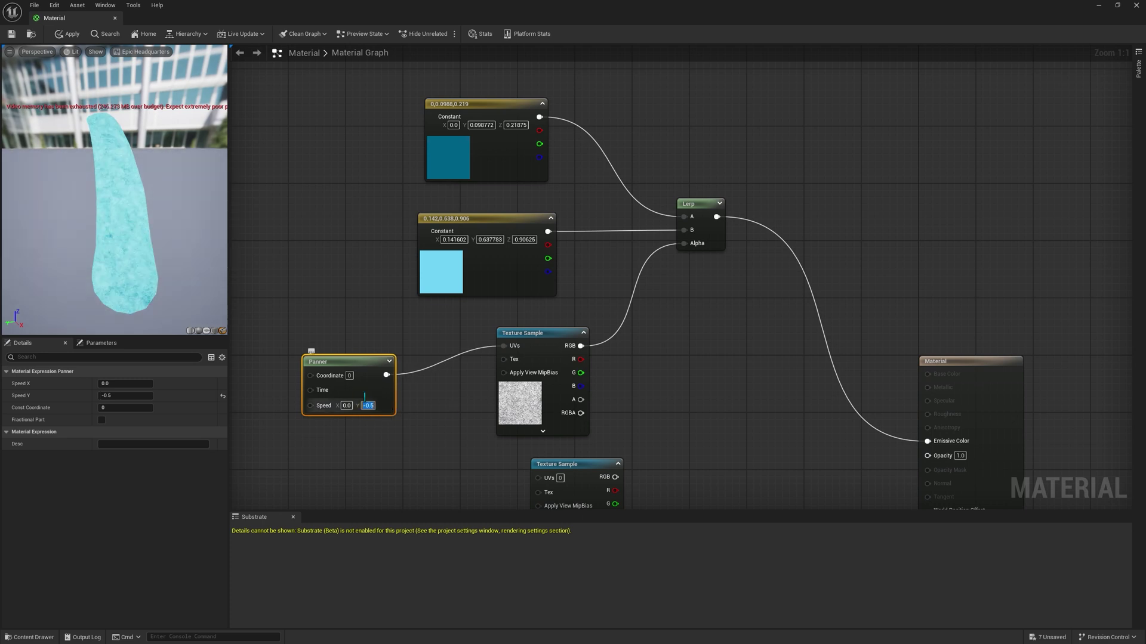
{"action": "type", "text": "8"}
{"action": "key", "text": "Return"}
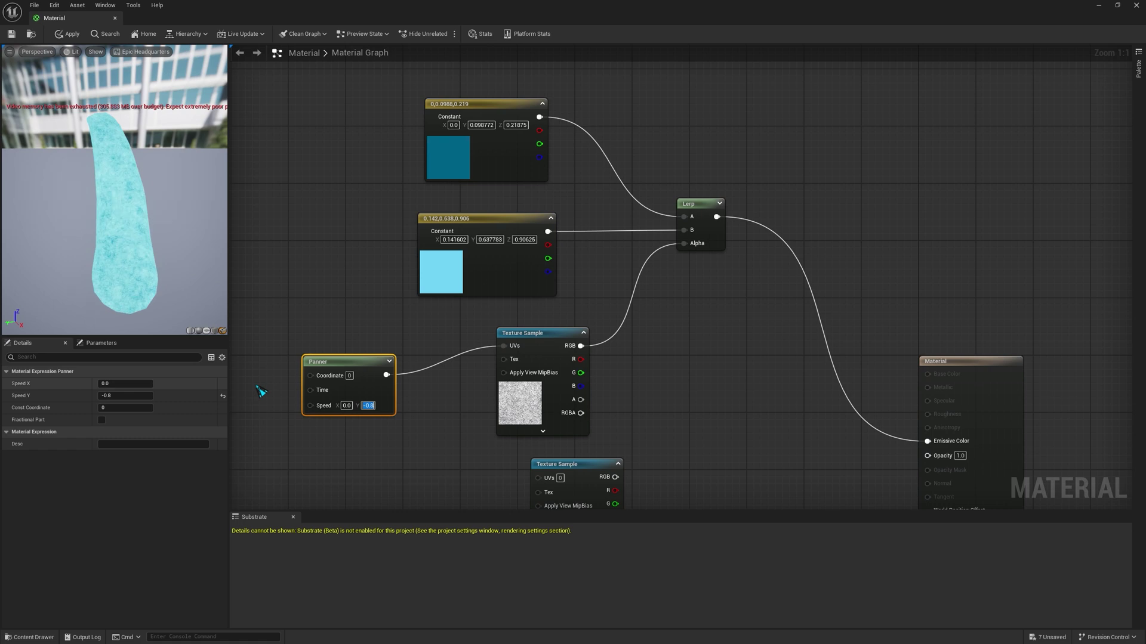
{"action": "left_click", "coordinate": [335, 394]}
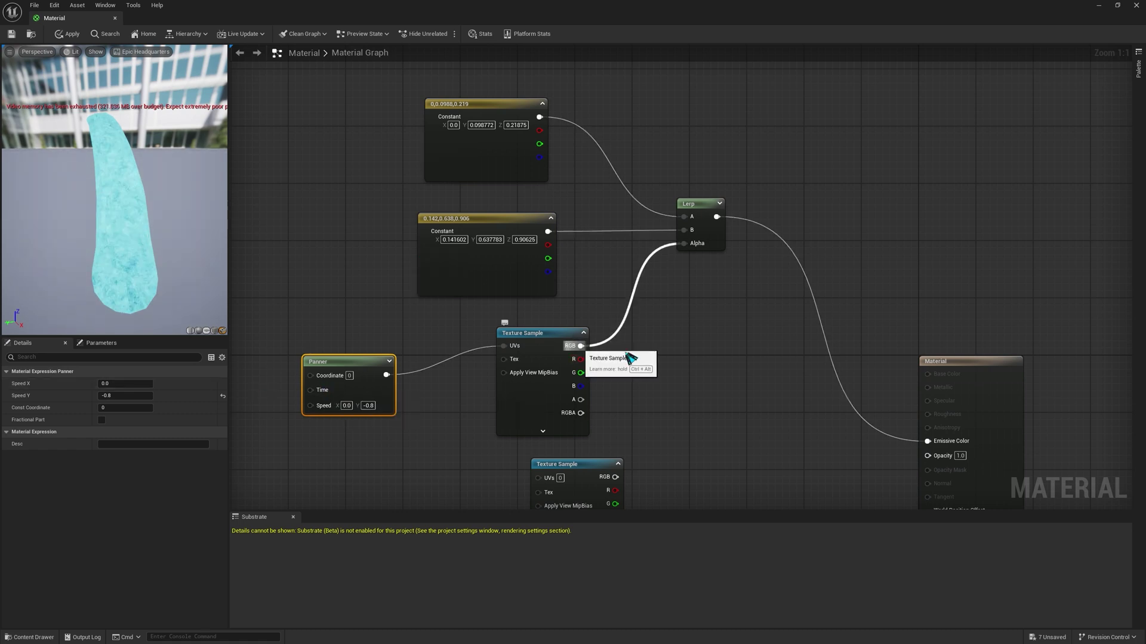
Drive both the Lerp's Alpha and the material's Opacity with the noise texture's R channel and check the preview
{"action": "left_click_drag", "start_coordinate": [580, 360], "coordinate": [684, 243]}
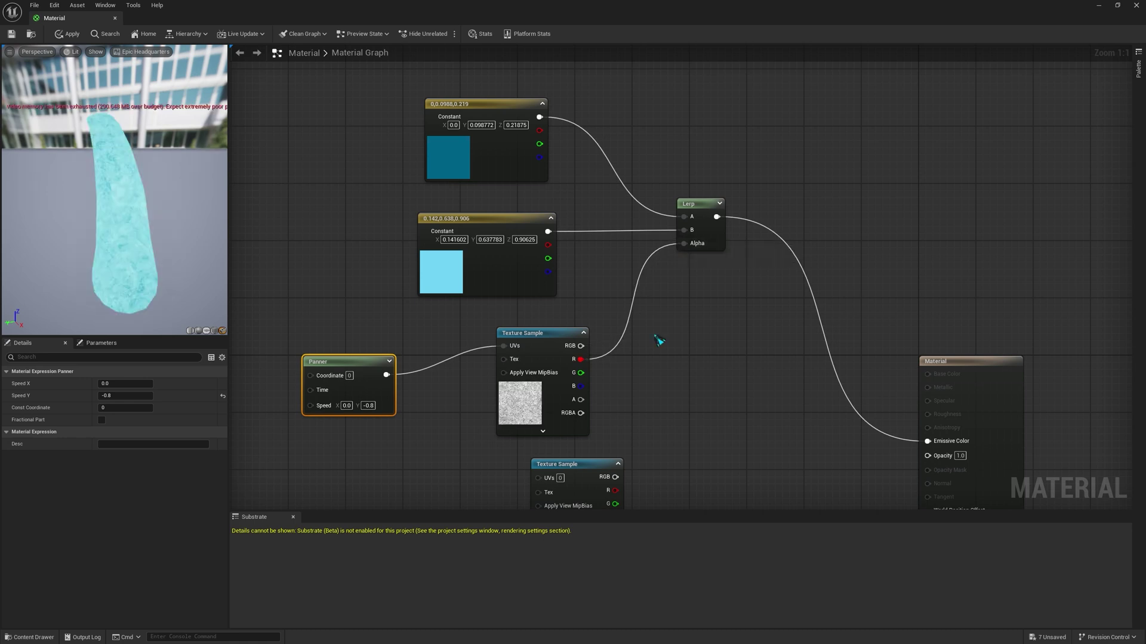
{"action": "left_click", "coordinate": [688, 380]}
{"action": "left_click_drag", "start_coordinate": [577, 357], "coordinate": [927, 456]}
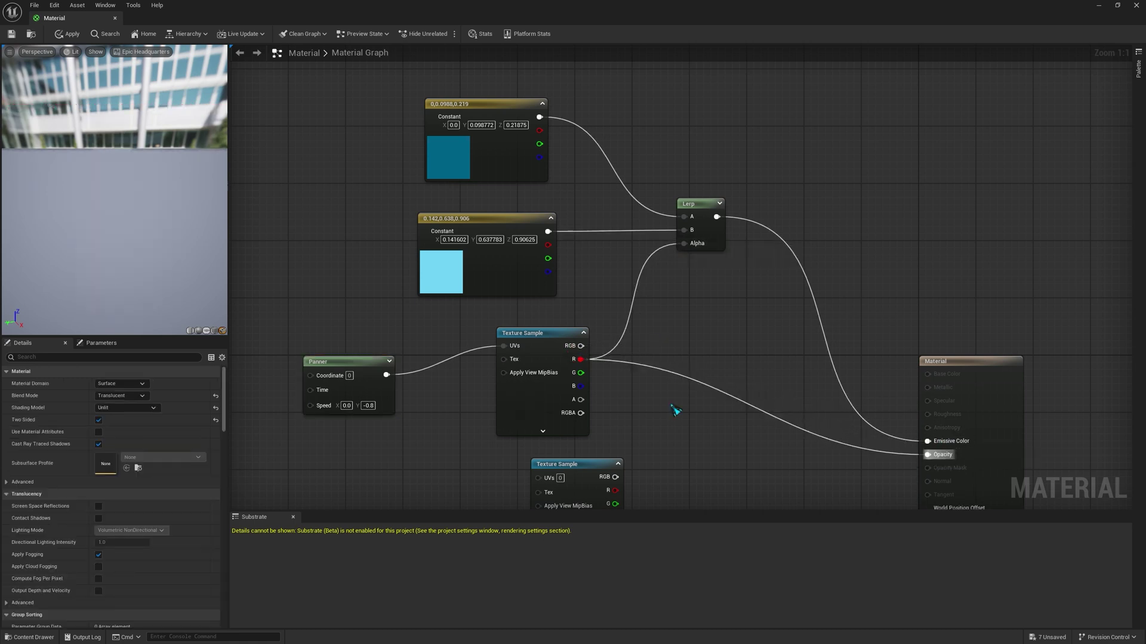
{"action": "right_click_drag", "start_coordinate": [649, 404], "coordinate": [654, 375]}
{"action": "left_click_drag", "start_coordinate": [120, 205], "coordinate": [120, 209]}
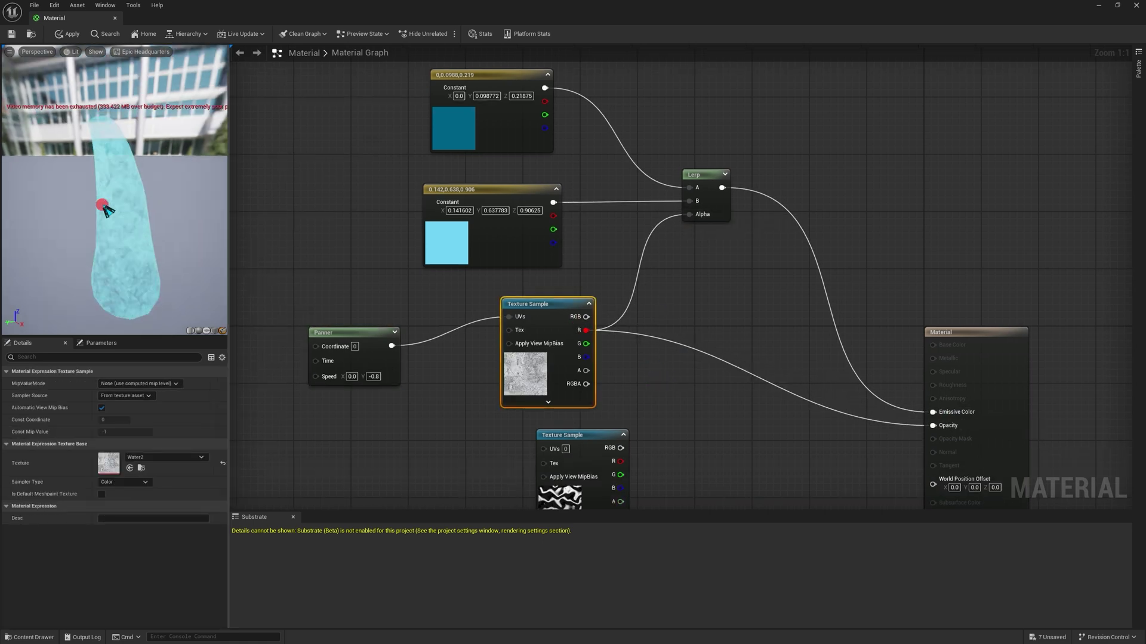
{"action": "left_click_drag", "start_coordinate": [103, 203], "coordinate": [64, 222]}
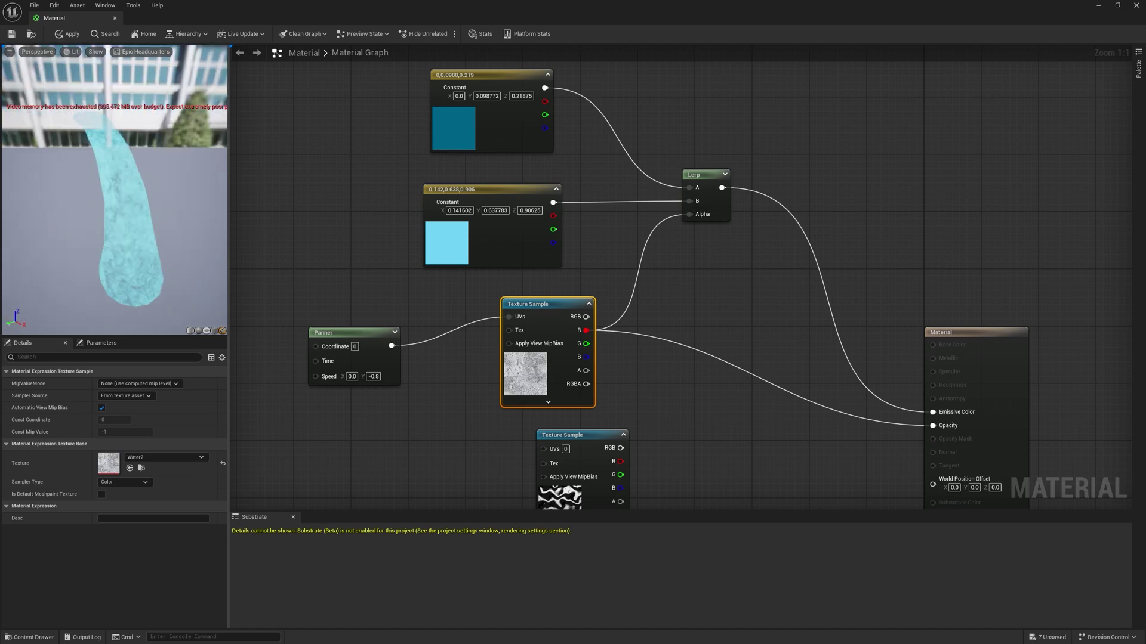
{"action": "right_click", "coordinate": [697, 454]}
{"action": "type", "text": "fer"}
{"action": "key", "text": "BackSpace"}
{"action": "key", "text": "BackSpace"}
{"action": "key", "text": "BackSpace"}
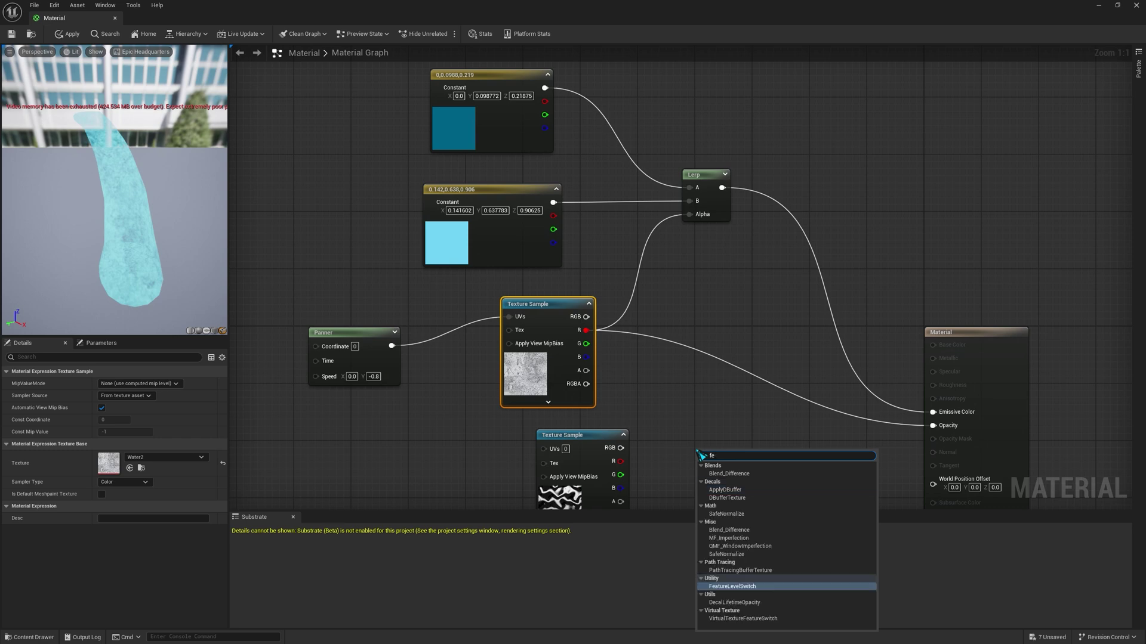
{"action": "left_click", "coordinate": [669, 424]}
Add a Fresnel node and place it between the noise Texture Sample and the material's output node
{"action": "right_click", "coordinate": [669, 423]}
{"action": "type", "text": "fre"}
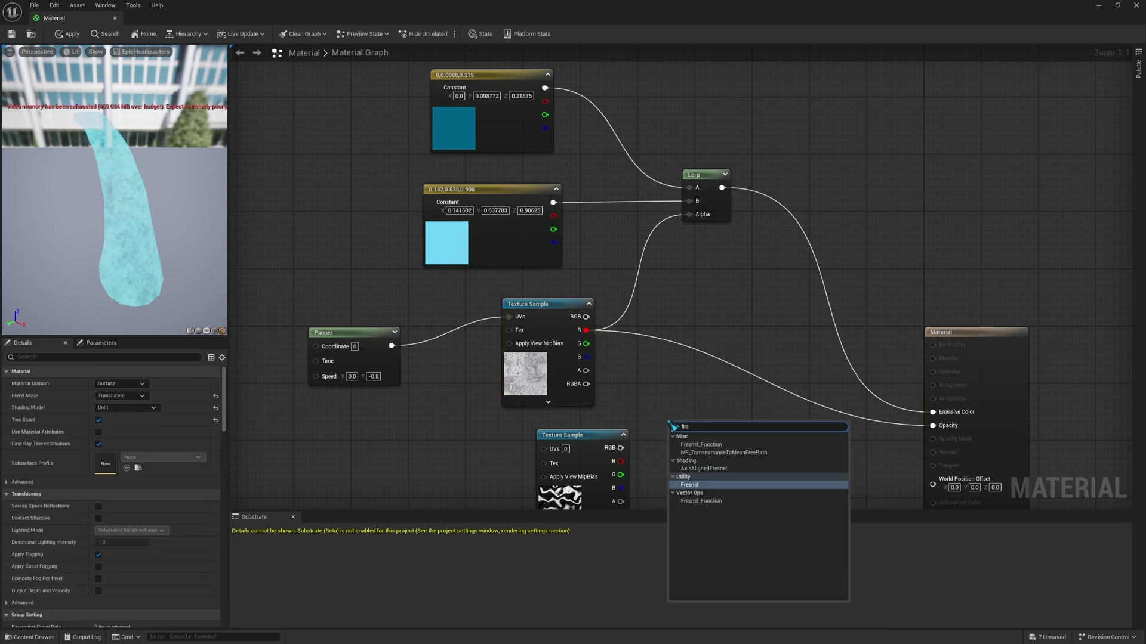
{"action": "key", "text": "Return"}
{"action": "left_click_drag", "start_coordinate": [691, 422], "coordinate": [702, 382]}
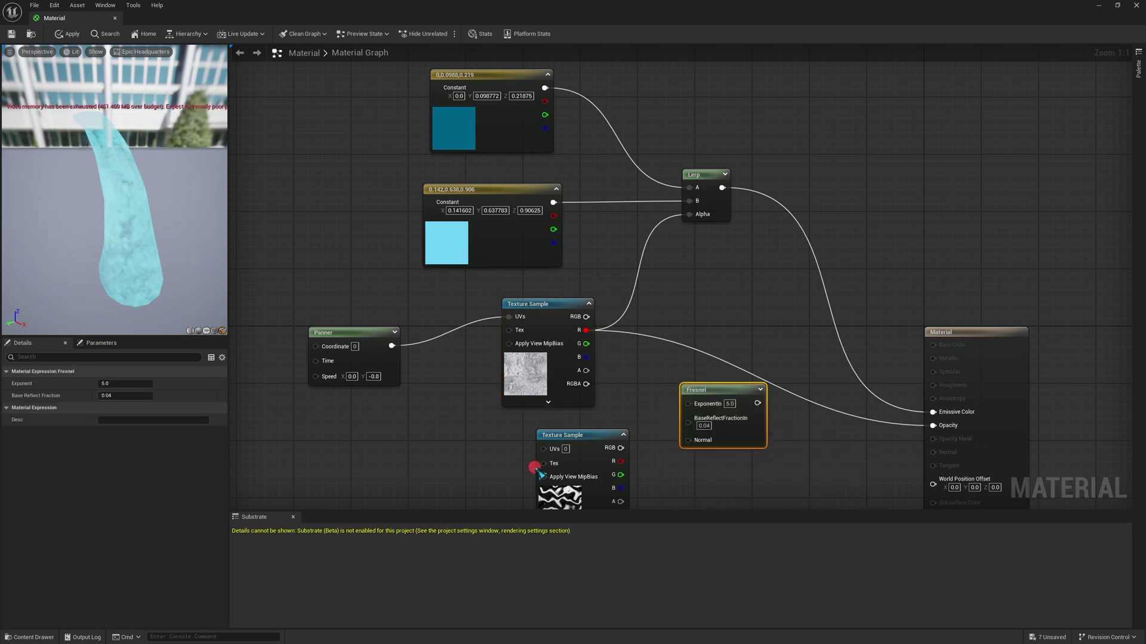
Move the waves Texture Sample aside and route the noise texture's R channel through the Fresnel's BaseReflectFractionIn into the material's Opacity
{"action": "left_click_drag", "start_coordinate": [562, 438], "coordinate": [507, 486]}
{"action": "left_click", "coordinate": [604, 418]}
{"action": "left_click_drag", "start_coordinate": [593, 350], "coordinate": [688, 422]}
{"action": "left_click_drag", "start_coordinate": [758, 404], "coordinate": [932, 427]}
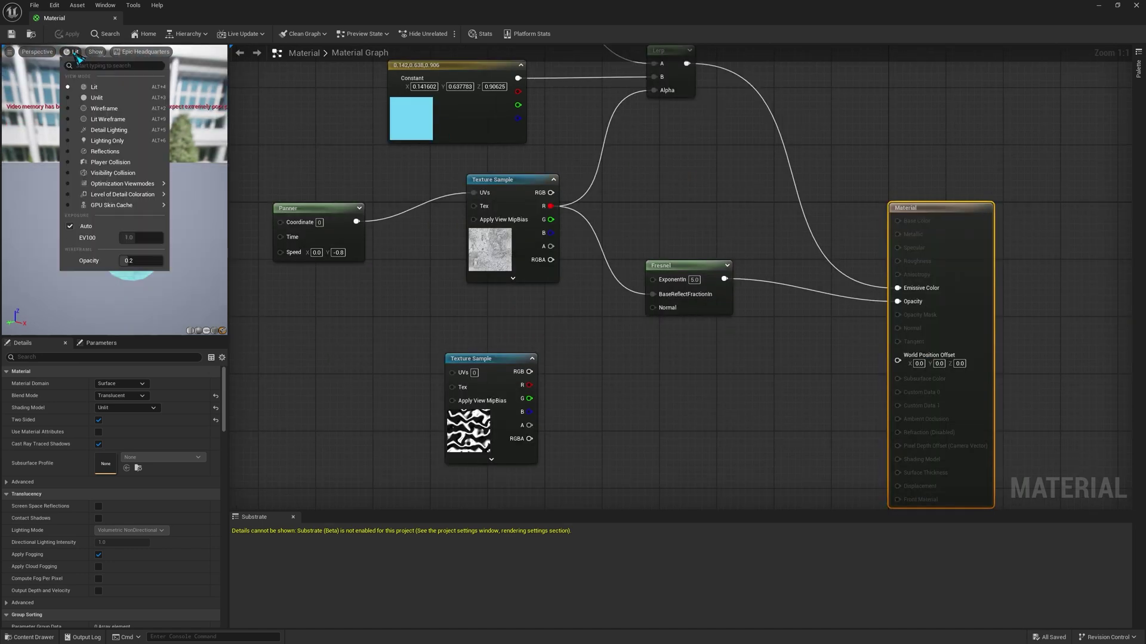
Switch the material preview to Unlit and add a Depth Fade node below the Fresnel node
{"action": "left_click", "coordinate": [95, 93]}
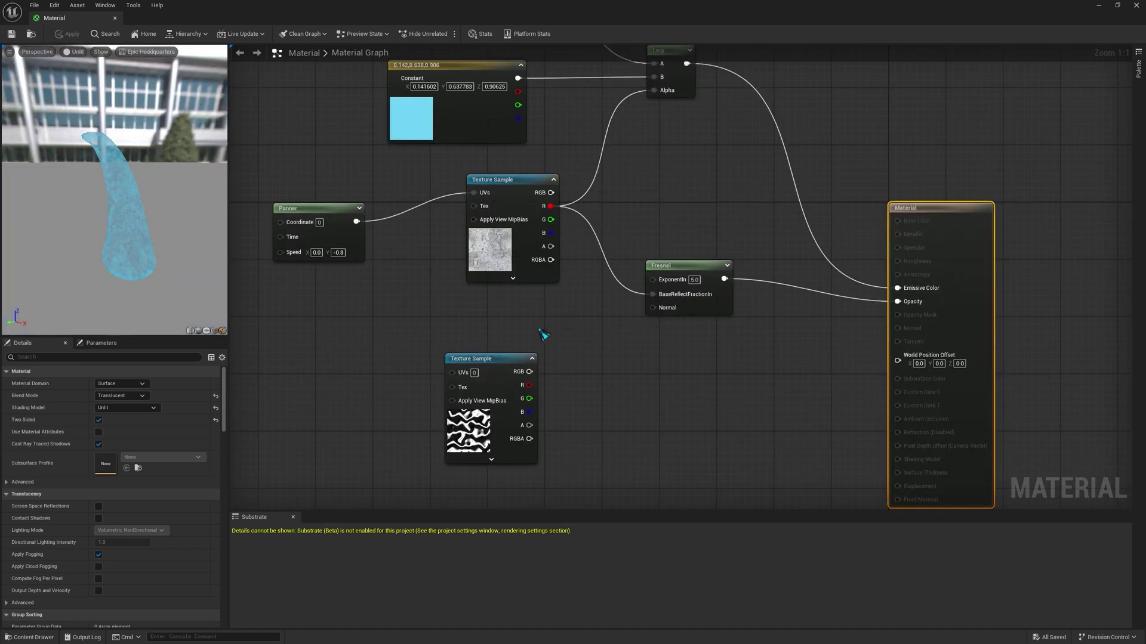
{"action": "right_click_drag", "start_coordinate": [597, 332], "coordinate": [502, 331]}
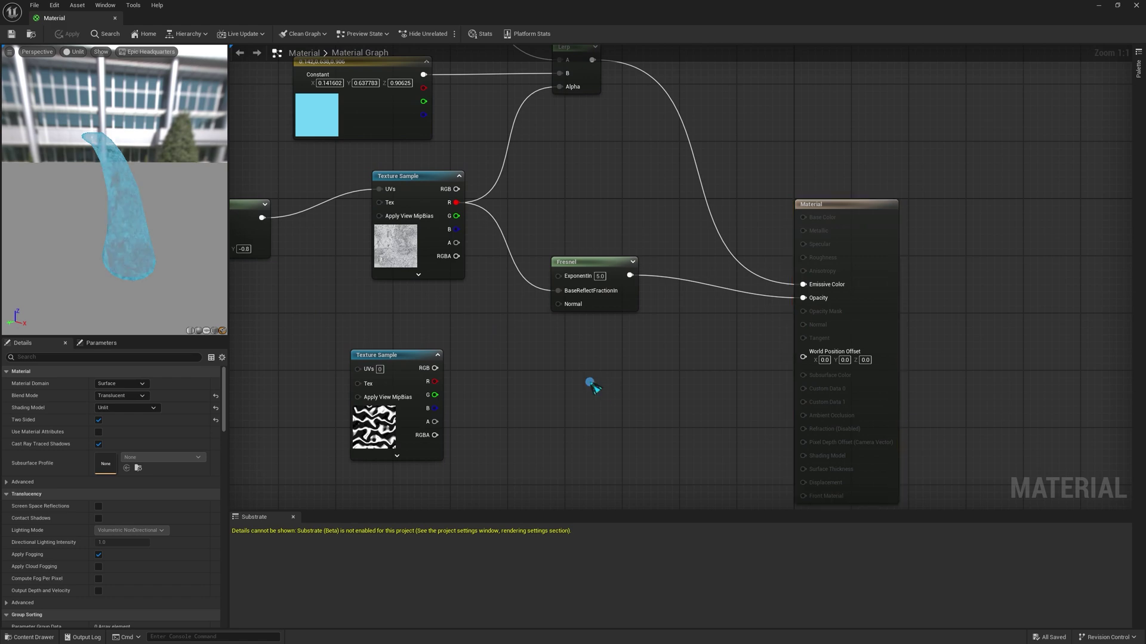
{"action": "right_click", "coordinate": [588, 383]}
{"action": "type", "text": "depth"}
{"action": "key", "text": "Return"}
{"action": "left_click", "coordinate": [532, 378]}
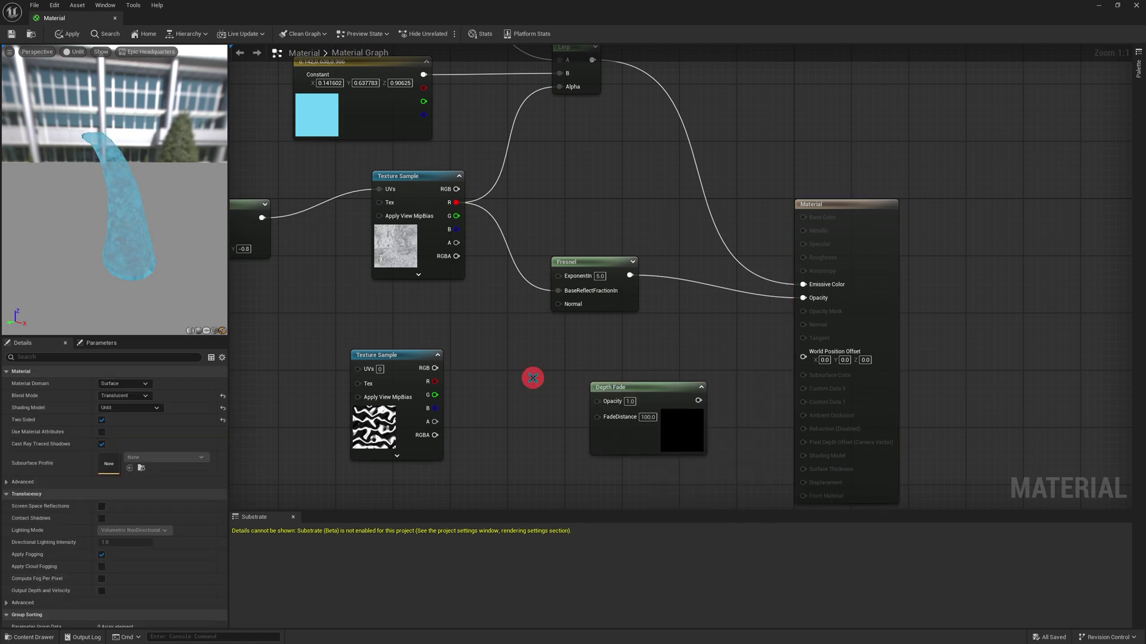
{"action": "left_click_drag", "start_coordinate": [654, 390], "coordinate": [625, 433]}
Add a Multiply node with the Fresnel feeding input A and the Depth Fade feeding input B
{"action": "right_click", "coordinate": [657, 362]}
{"action": "type", "text": "multi"}
{"action": "key", "text": "Return"}
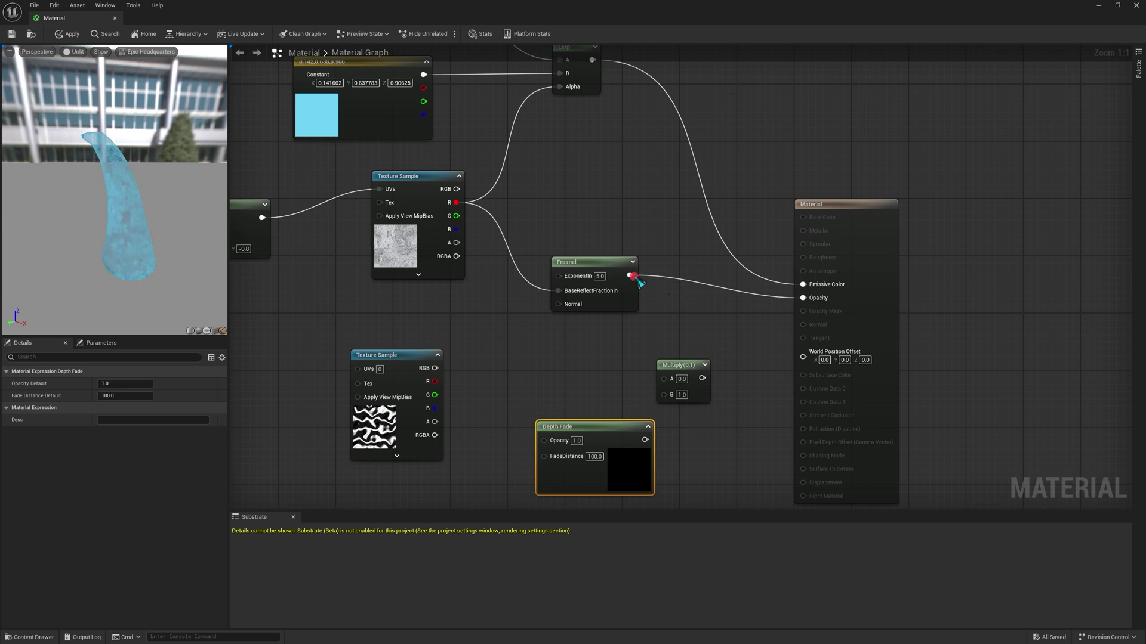
{"action": "left_click_drag", "start_coordinate": [630, 275], "coordinate": [664, 379]}
{"action": "left_click_drag", "start_coordinate": [645, 440], "coordinate": [797, 354]}
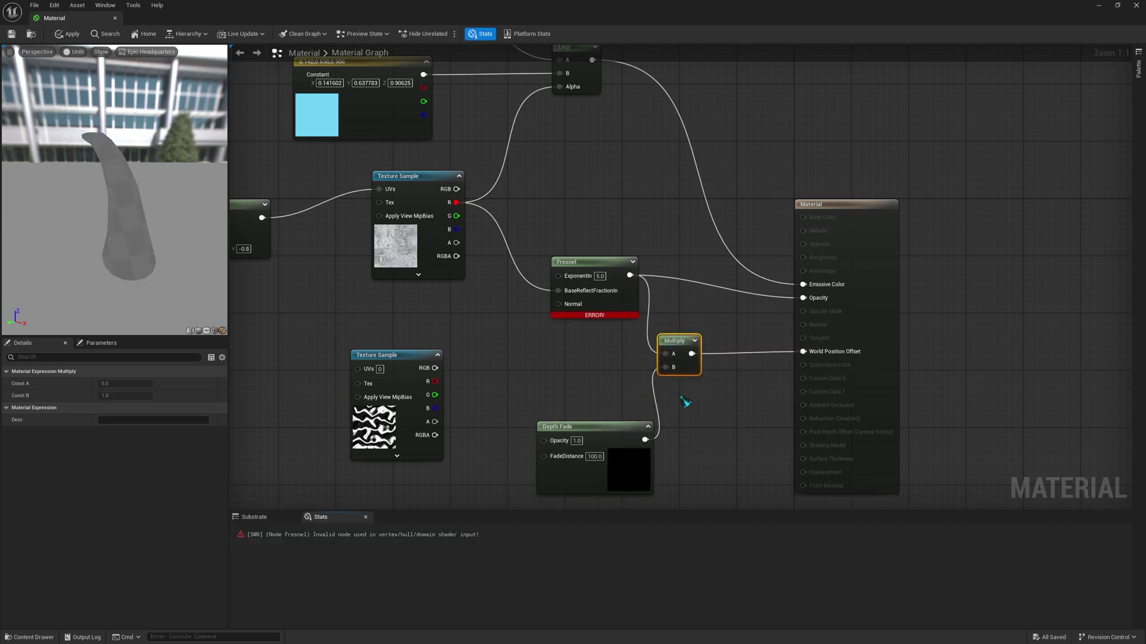
Undo the Multiply's link to World Position Offset and connect its output to the material's Opacity instead
{"action": "left_click_drag", "start_coordinate": [691, 357], "coordinate": [804, 300]}
{"action": "key", "text": "ctrl+z"}
{"action": "key", "text": "ctrl+z"}
{"action": "key", "text": "ctrl+z"}
{"action": "left_click_drag", "start_coordinate": [689, 379], "coordinate": [803, 299]}
{"action": "left_click", "coordinate": [563, 362]}
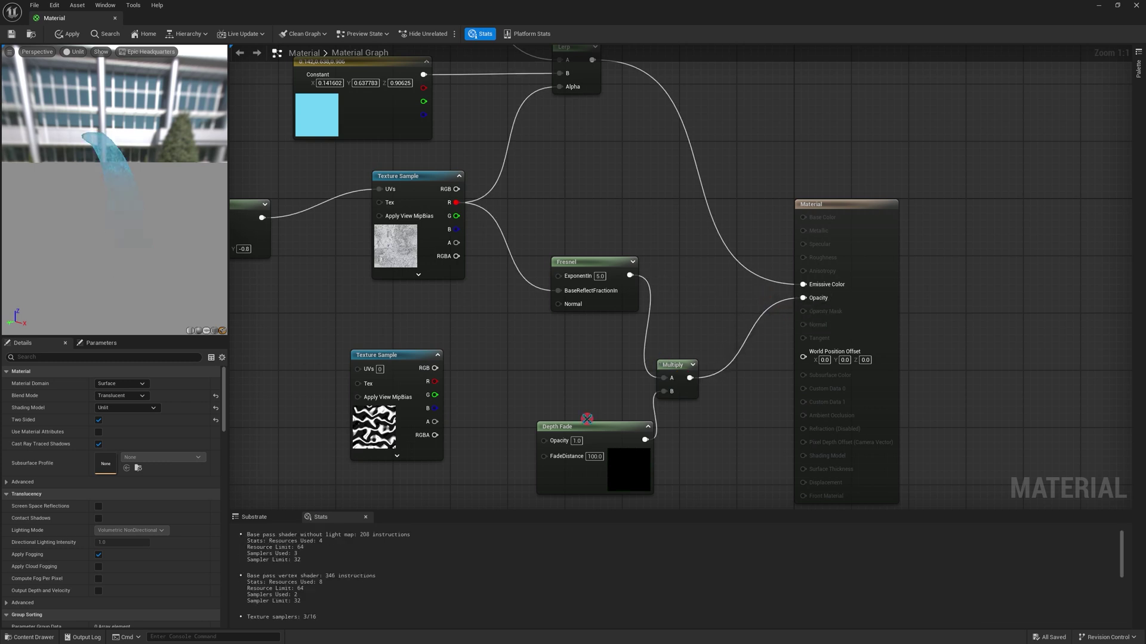
Nudge the Depth Fade node slightly aside and switch the material preview back to Lit
{"action": "left_click_drag", "start_coordinate": [587, 418], "coordinate": [578, 419]}
{"action": "left_click", "coordinate": [75, 51]}
{"action": "left_click", "coordinate": [86, 89]}
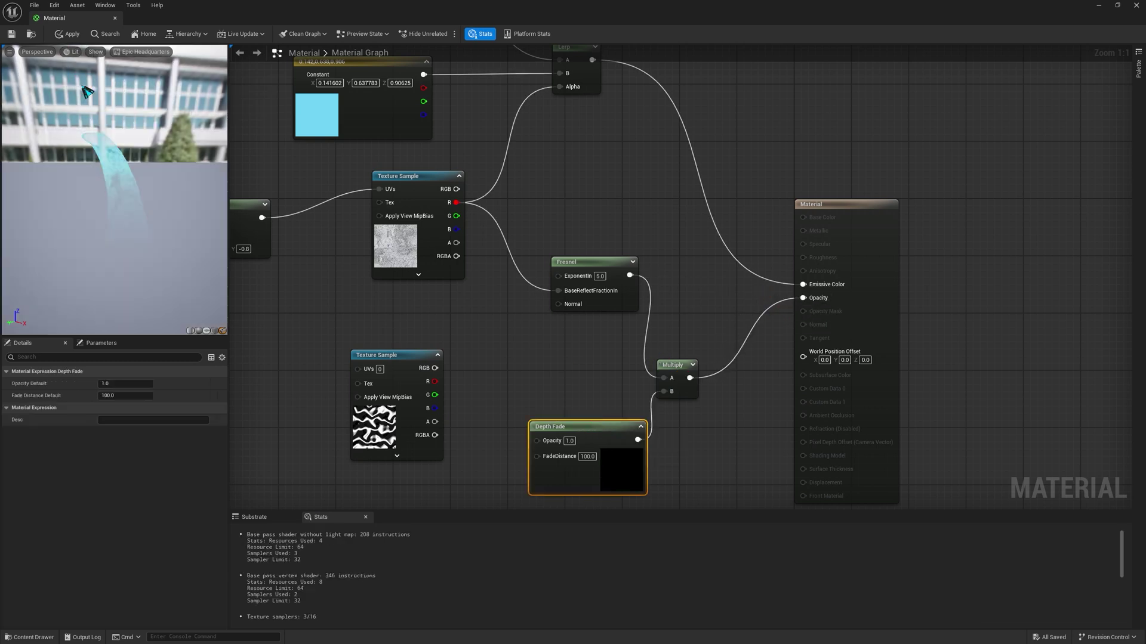
Try several Opacity values on the Depth Fade node, including 0.5 and 3, and settle on 3.5
{"action": "left_click", "coordinate": [570, 439]}
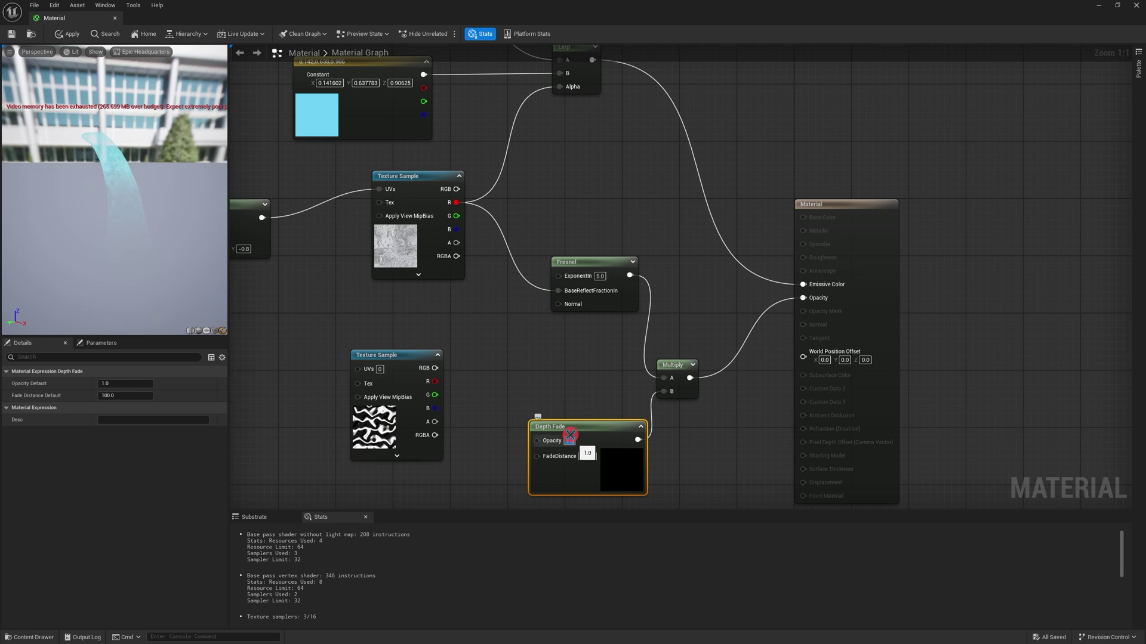
{"action": "type", "text": "2"}
{"action": "key", "text": "Return"}
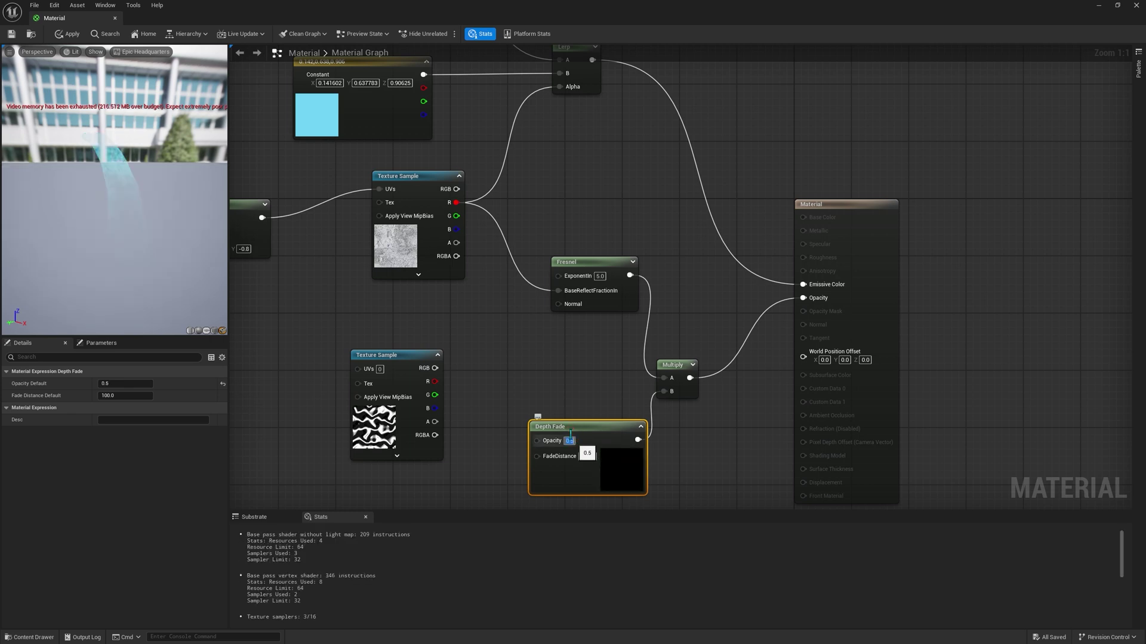
{"action": "type", "text": "3"}
{"action": "key", "text": "Return"}
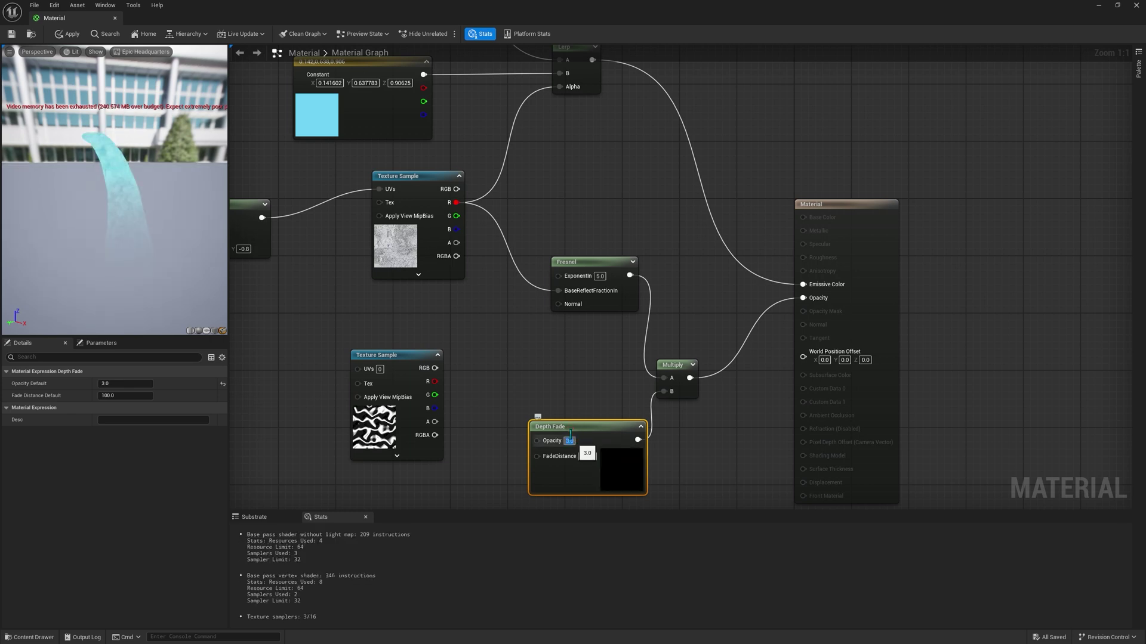
{"action": "type", "text": "3.5"}
{"action": "key", "text": "Return"}
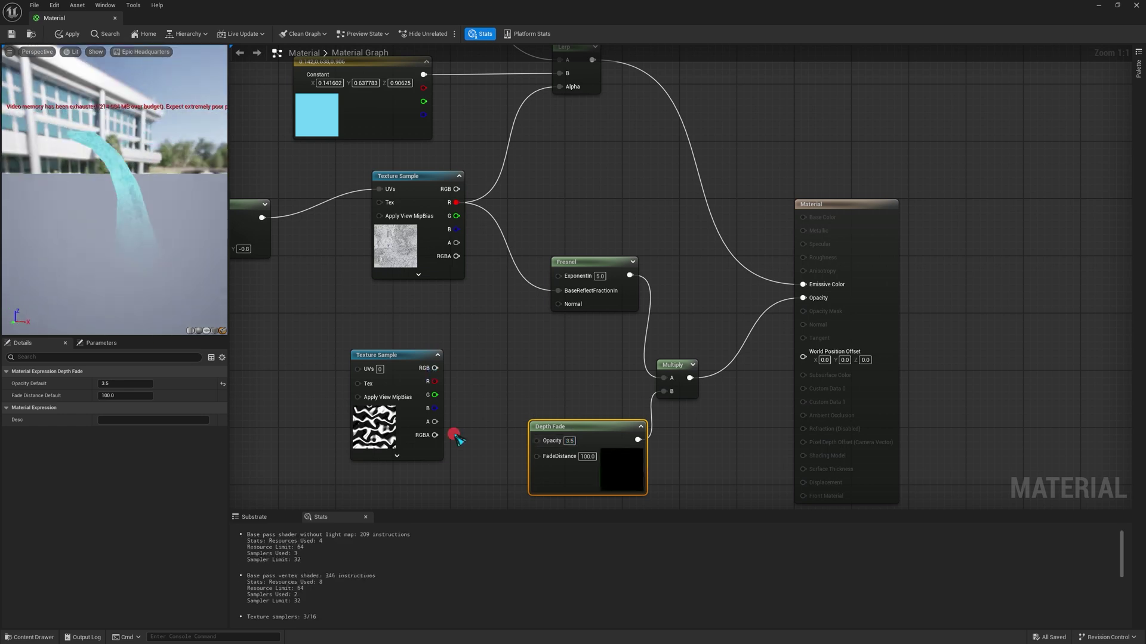
Set the Depth Fade's FadeDistance to 150 and check the stream in the preview from different angles
{"action": "left_click", "coordinate": [586, 455]}
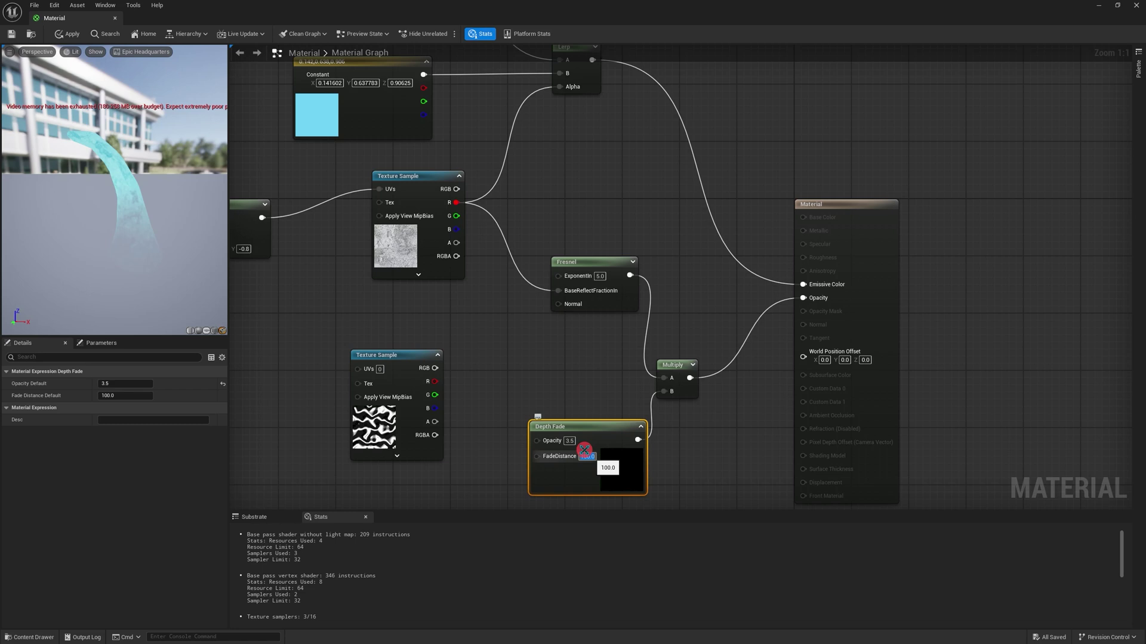
{"action": "type", "text": "150"}
{"action": "key", "text": "Return"}
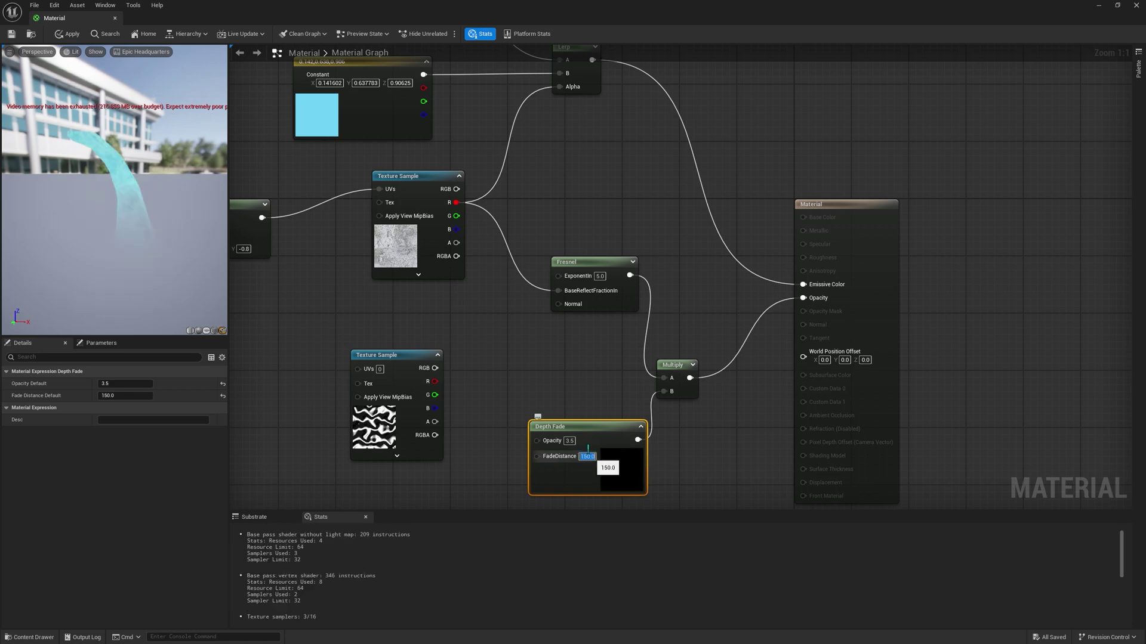
{"action": "right_click_drag", "start_coordinate": [127, 188], "coordinate": [128, 206]}
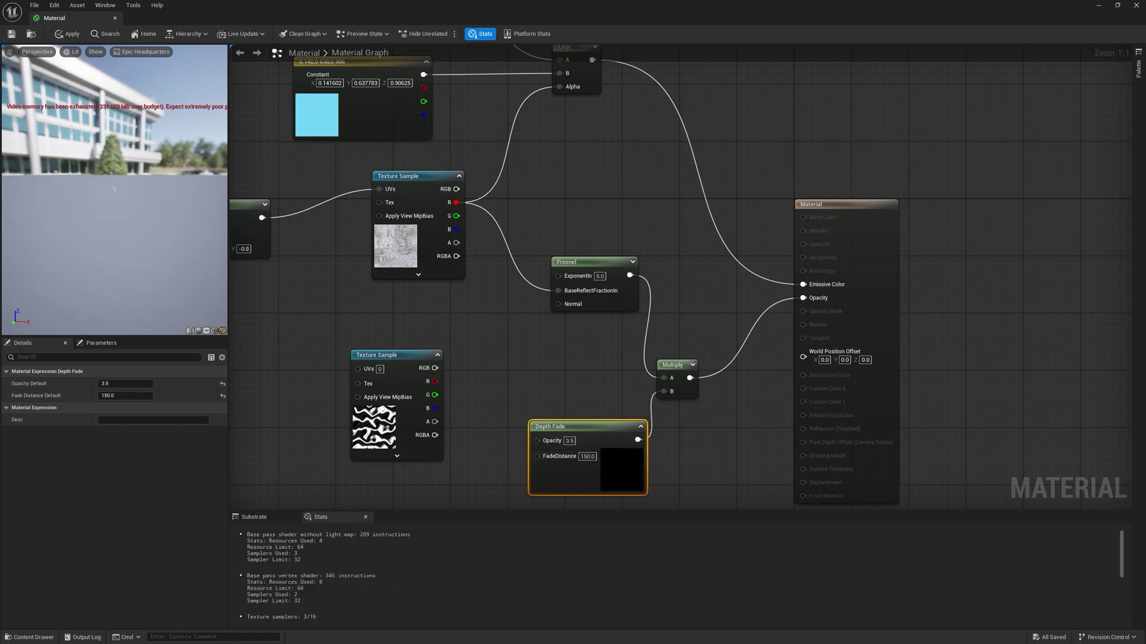
{"action": "scroll", "coordinate": [159, 247], "scroll_direction": "up", "scroll_amount": 3}
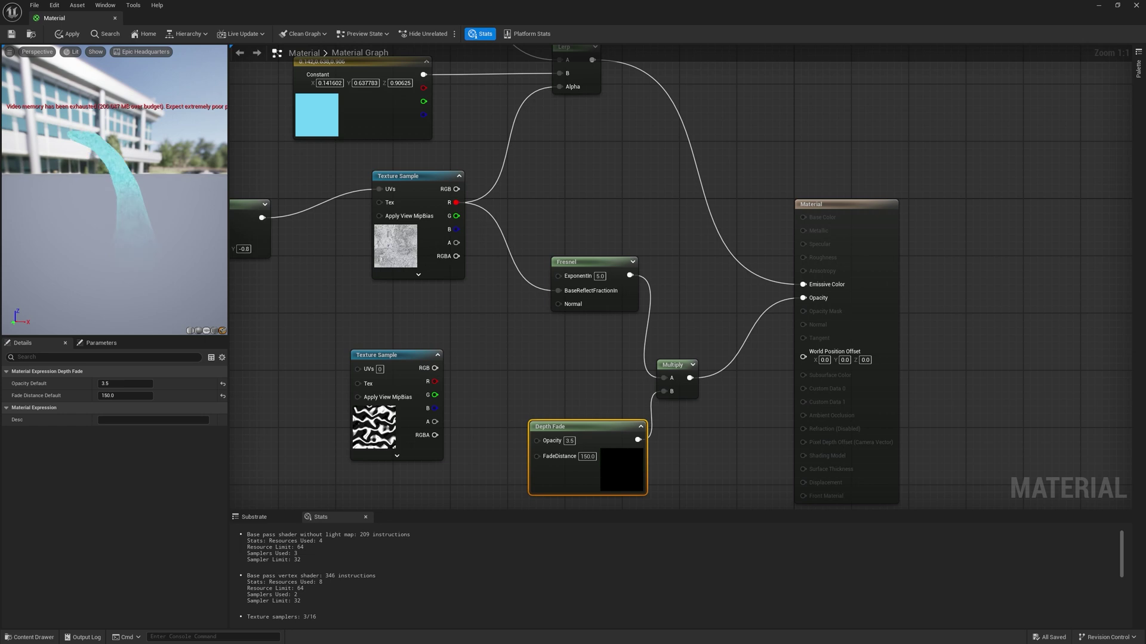
{"action": "left_click_drag", "start_coordinate": [160, 247], "coordinate": [65, 257]}
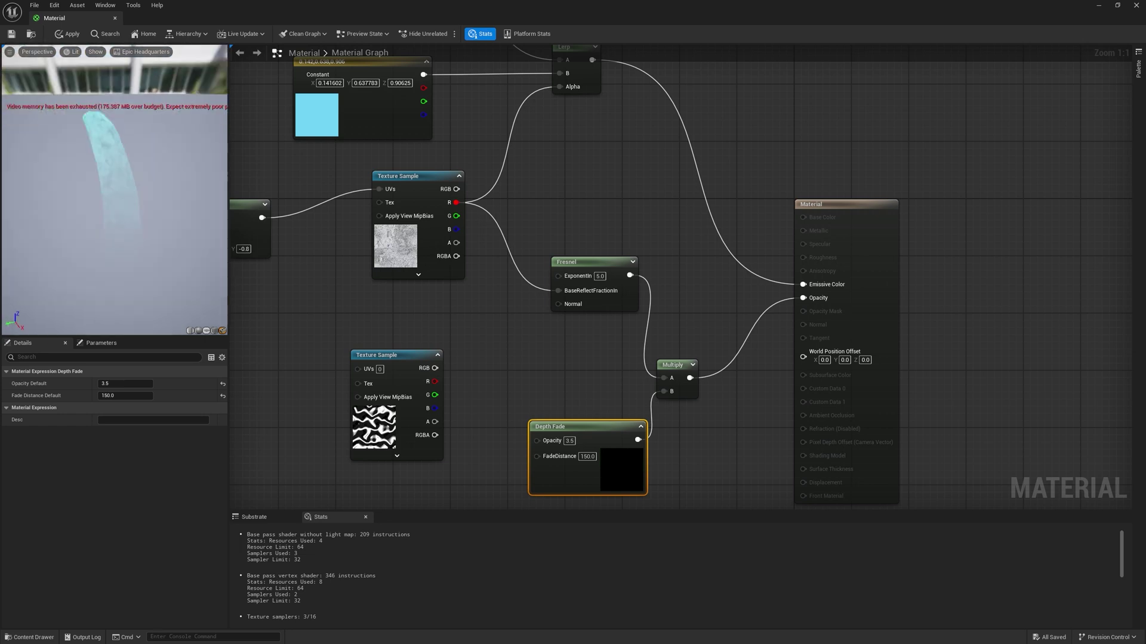
Try a FadeDistance of 130 on the Depth Fade, change it to 200 and apply the material
{"action": "left_click", "coordinate": [586, 455]}
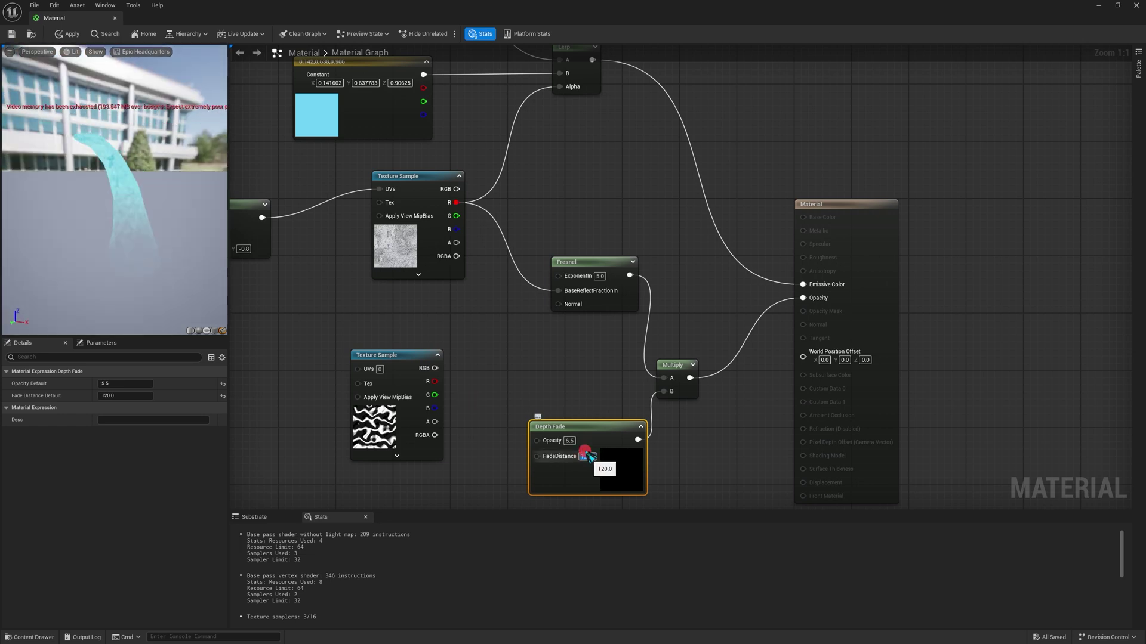
{"action": "type", "text": "130"}
{"action": "key", "text": "Return"}
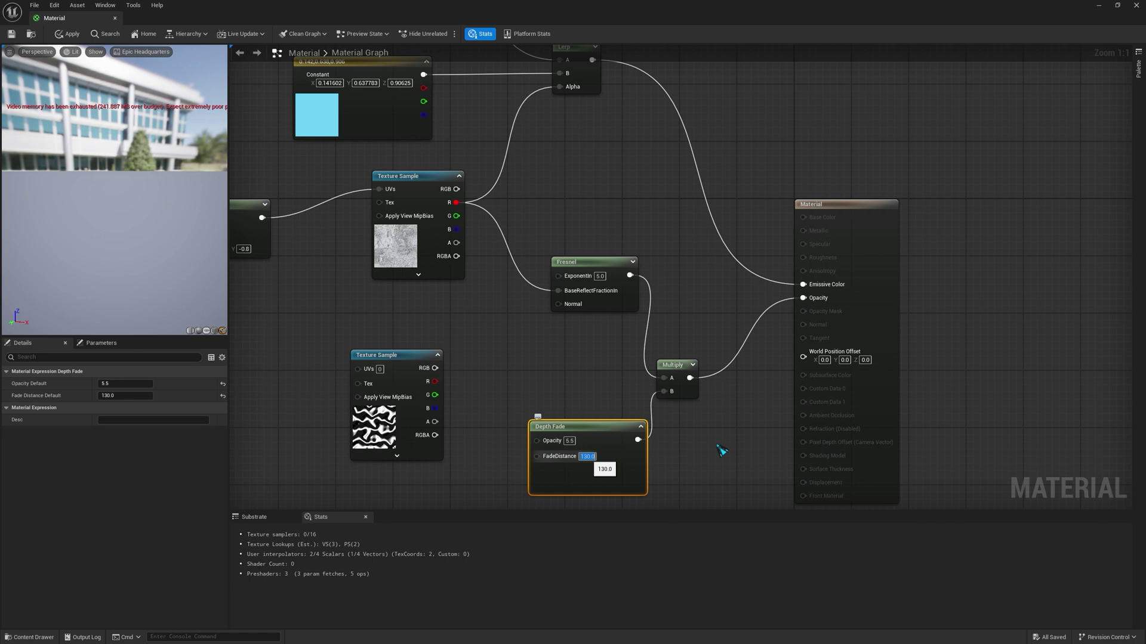
{"action": "type", "text": "200"}
{"action": "key", "text": "Return"}
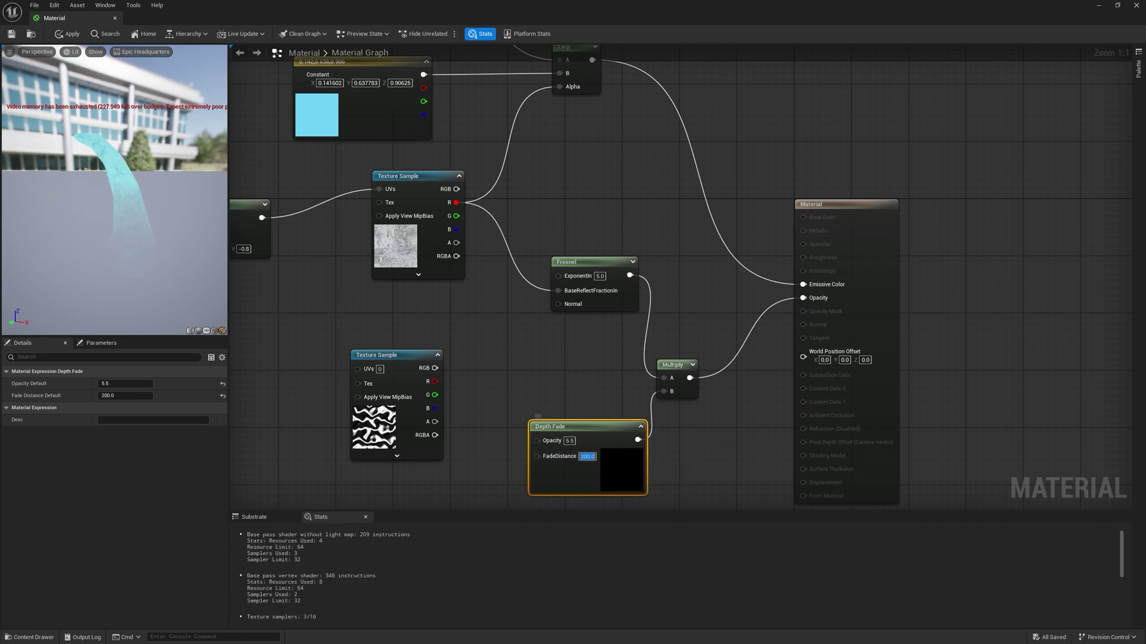
{"action": "left_click", "coordinate": [68, 34]}
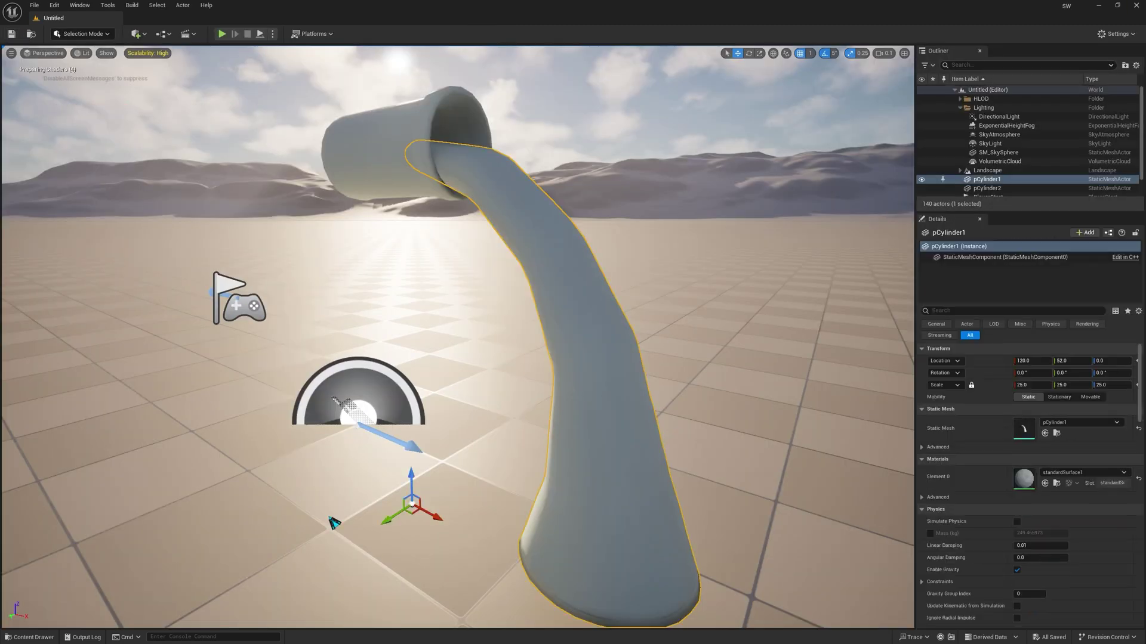
Assign the water Material to Element 0 of the pCylinder1 stream mesh in the level
{"action": "key", "text": "ctrl+space"}
{"action": "key", "text": "ctrl+space"}
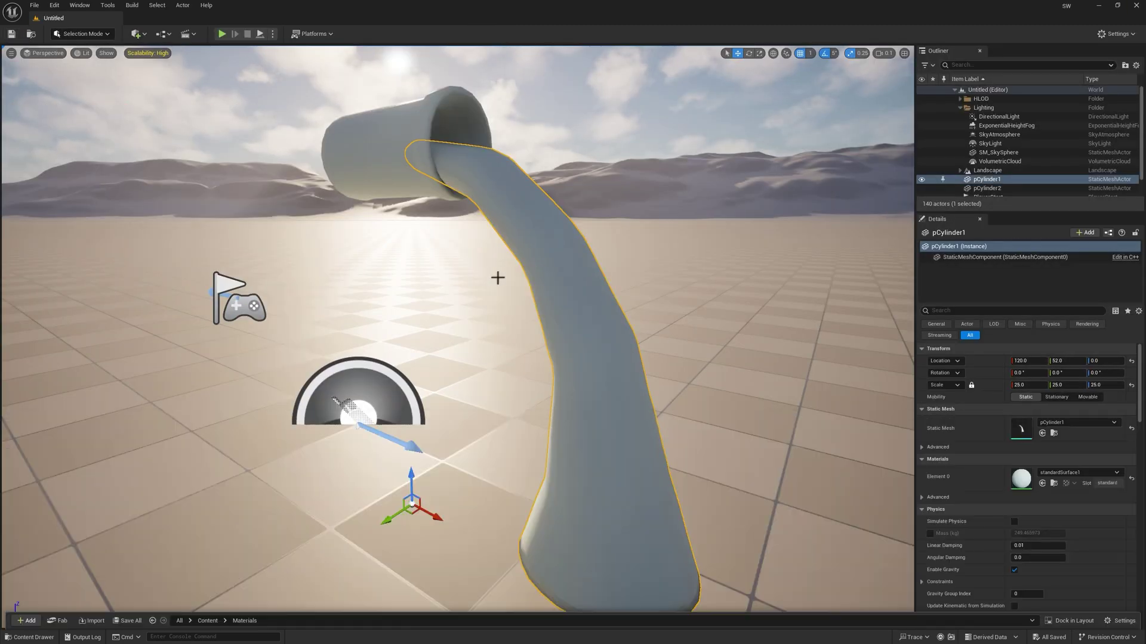
{"action": "left_click", "coordinate": [1042, 483]}
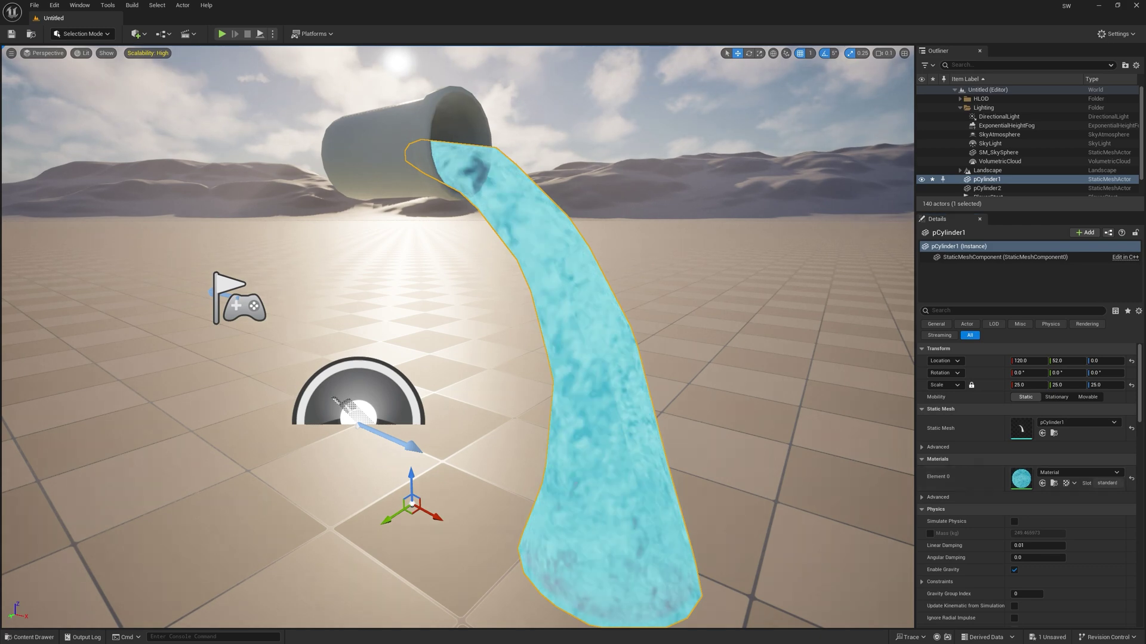
Examine the textured water stream from several angles, with and without its selection outline
{"action": "key", "text": "s"}
{"action": "right_click_drag", "start_coordinate": [457, 337], "coordinate": [355, 347]}
{"action": "key", "text": "d"}
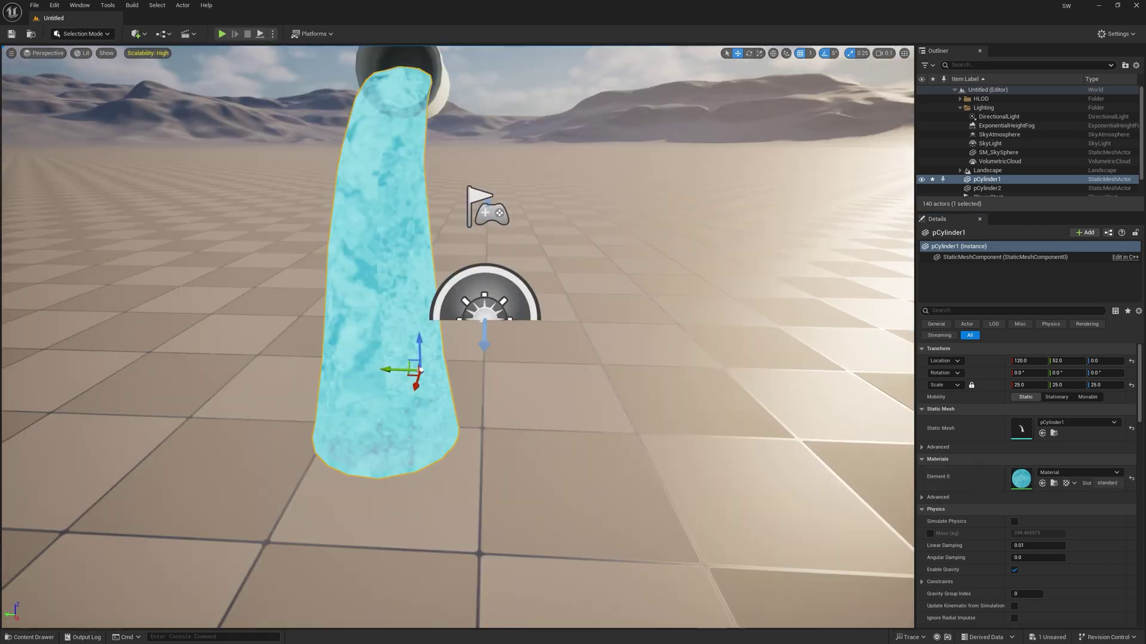
{"action": "key", "text": "s"}
{"action": "right_click_drag", "start_coordinate": [457, 337], "coordinate": [400, 339]}
{"action": "key", "text": "d"}
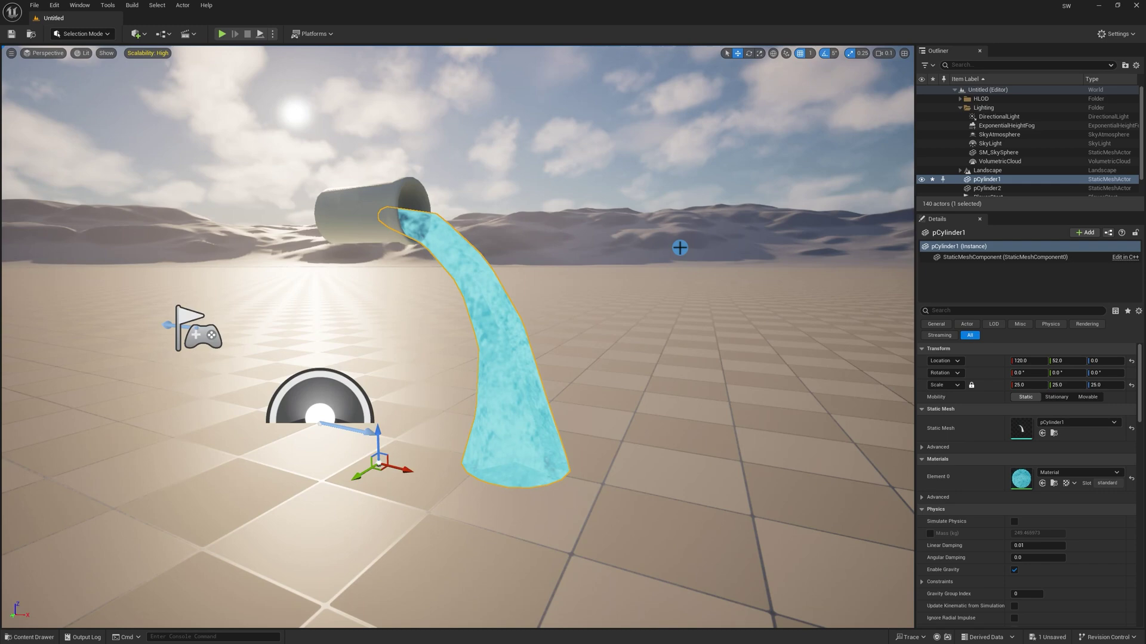
{"action": "left_click", "coordinate": [997, 152]}
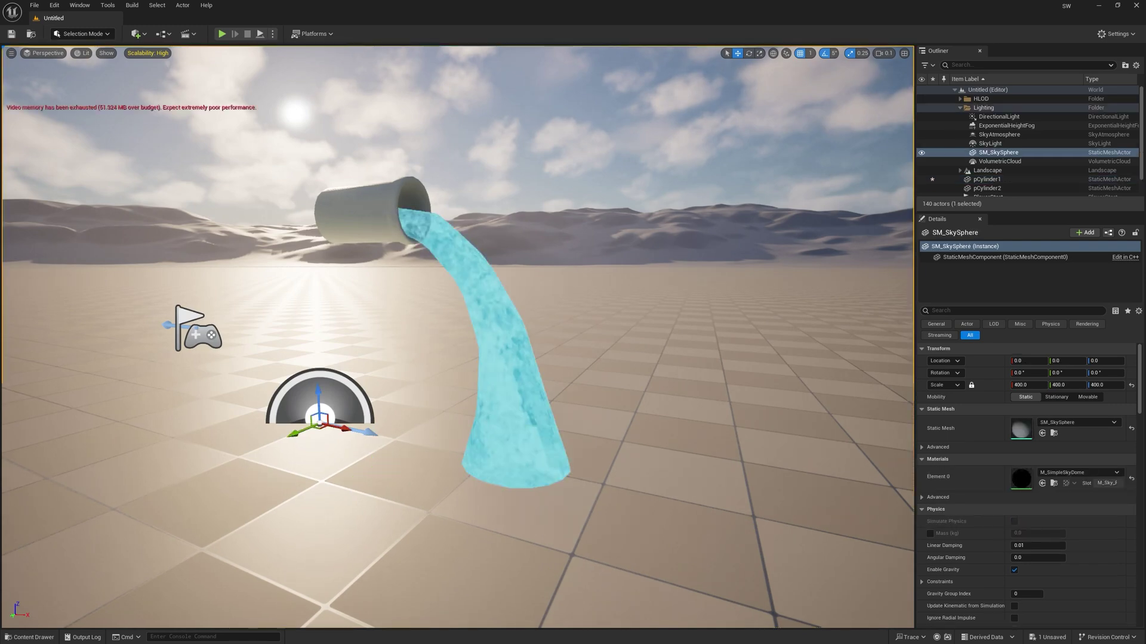
{"action": "scroll", "coordinate": [457, 337], "scroll_direction": "up", "scroll_amount": 4}
{"action": "left_click", "coordinate": [496, 443]}
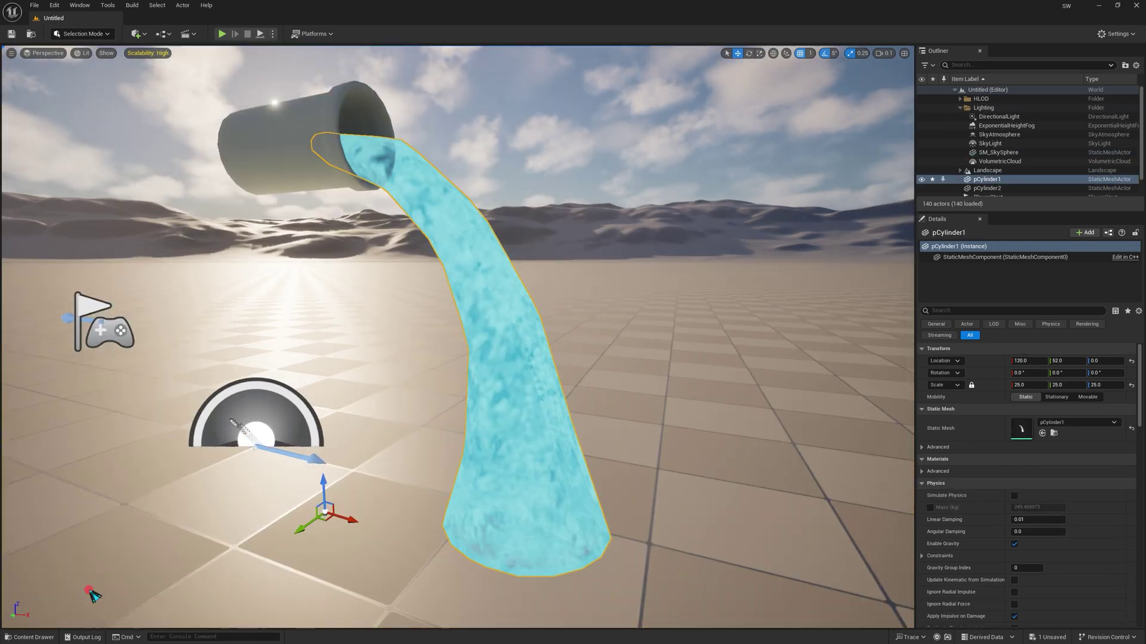
Reopen the water Material and restore its editor to a smaller floating window over the level view
{"action": "left_click", "coordinate": [30, 638]}
{"action": "double_click", "coordinate": [101, 479]}
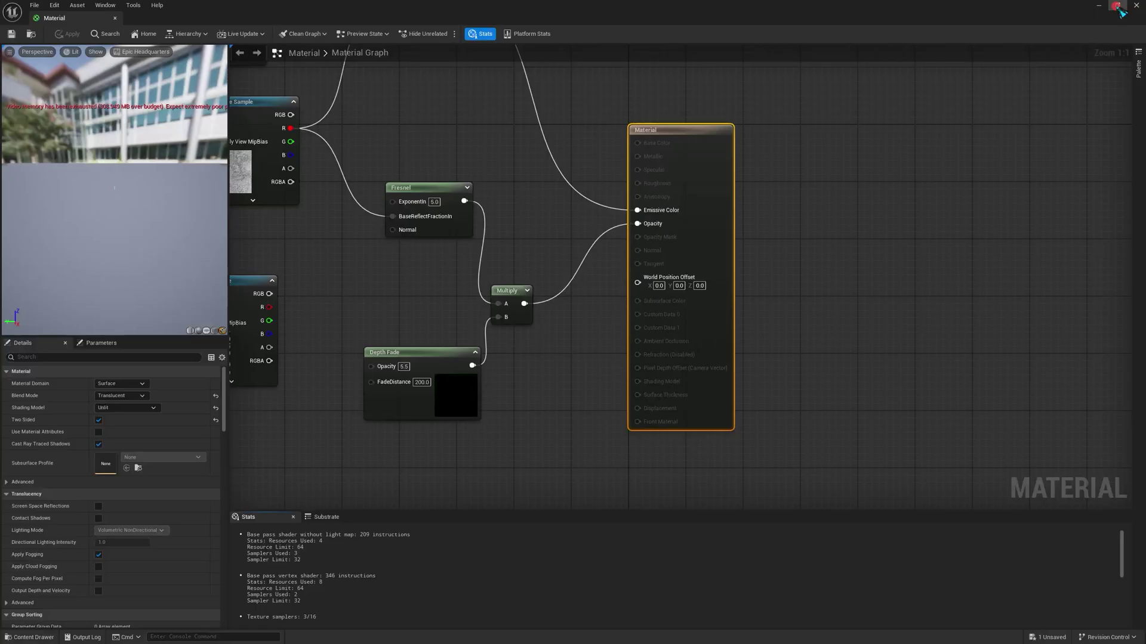
{"action": "left_click", "coordinate": [1115, 7]}
{"action": "left_click_drag", "start_coordinate": [544, 153], "coordinate": [782, 139]}
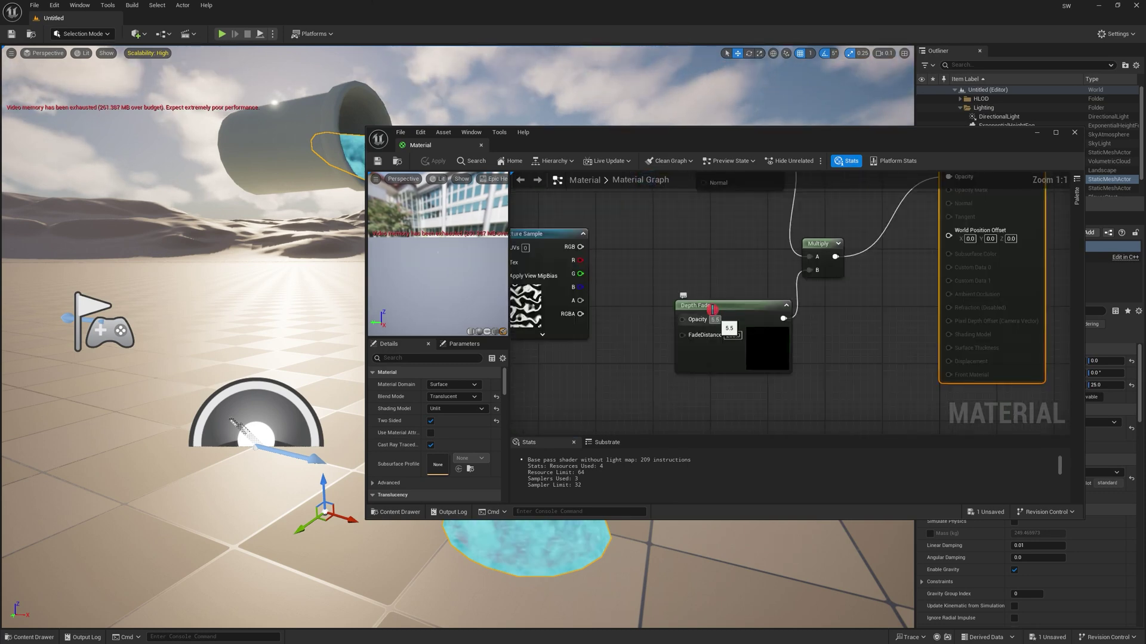
Set the Depth Fade node's Opacity to 1
{"action": "left_click", "coordinate": [713, 317]}
{"action": "type", "text": "1"}
{"action": "key", "text": "Return"}
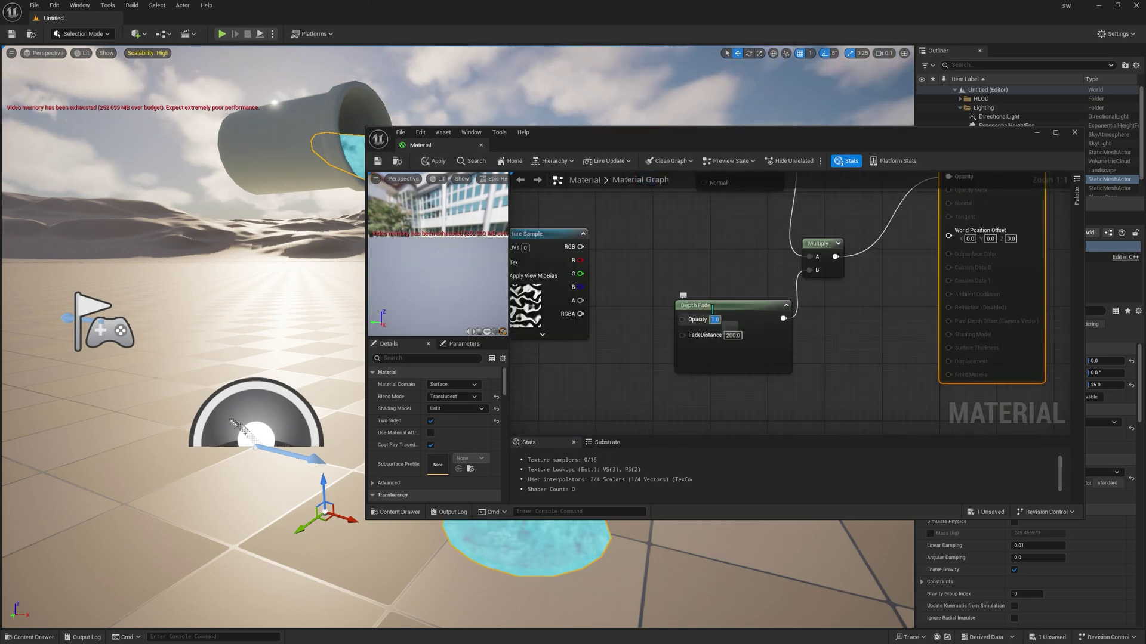
Set the Depth Fade's FadeDistance to 1500, apply the material and deselect the stream to check it
{"action": "left_click", "coordinate": [731, 332]}
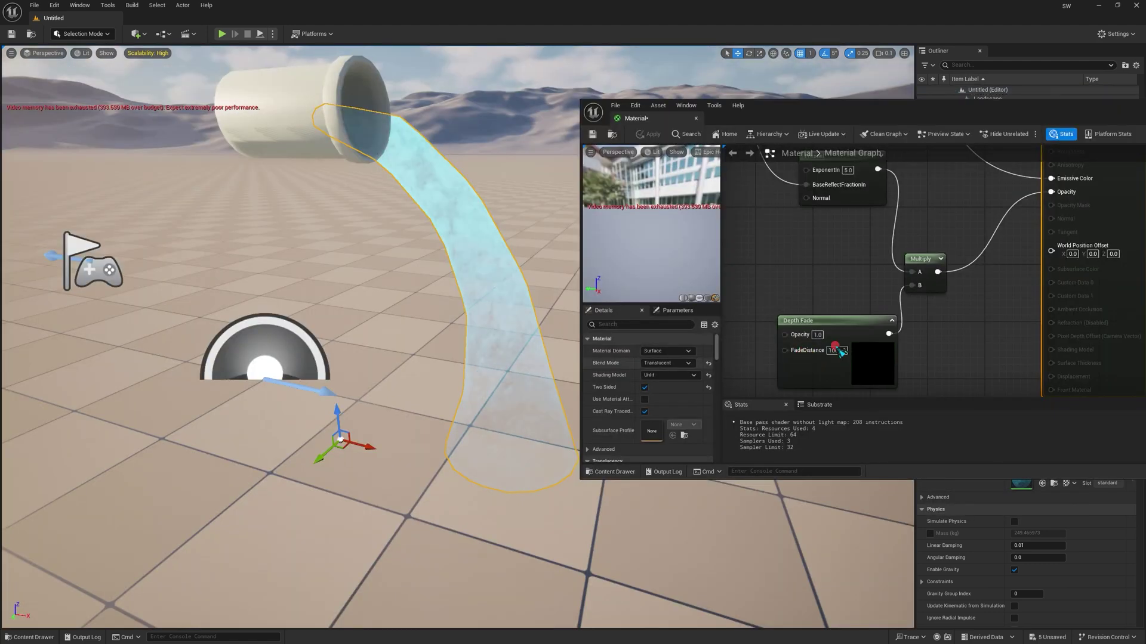
{"action": "left_click", "coordinate": [818, 336]}
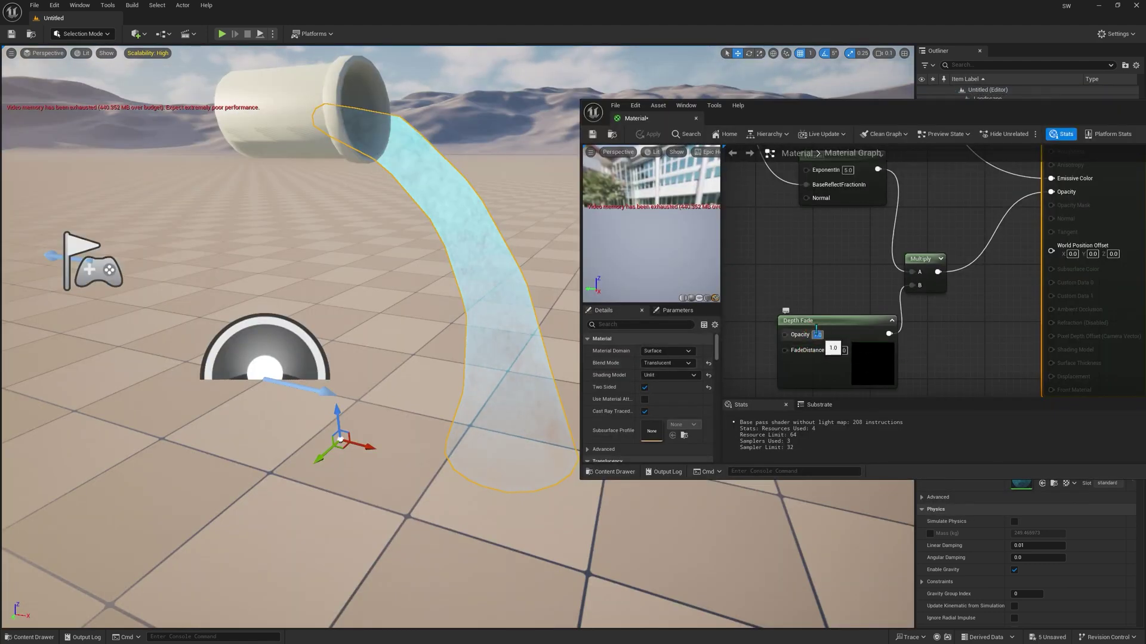
{"action": "left_click", "coordinate": [838, 351]}
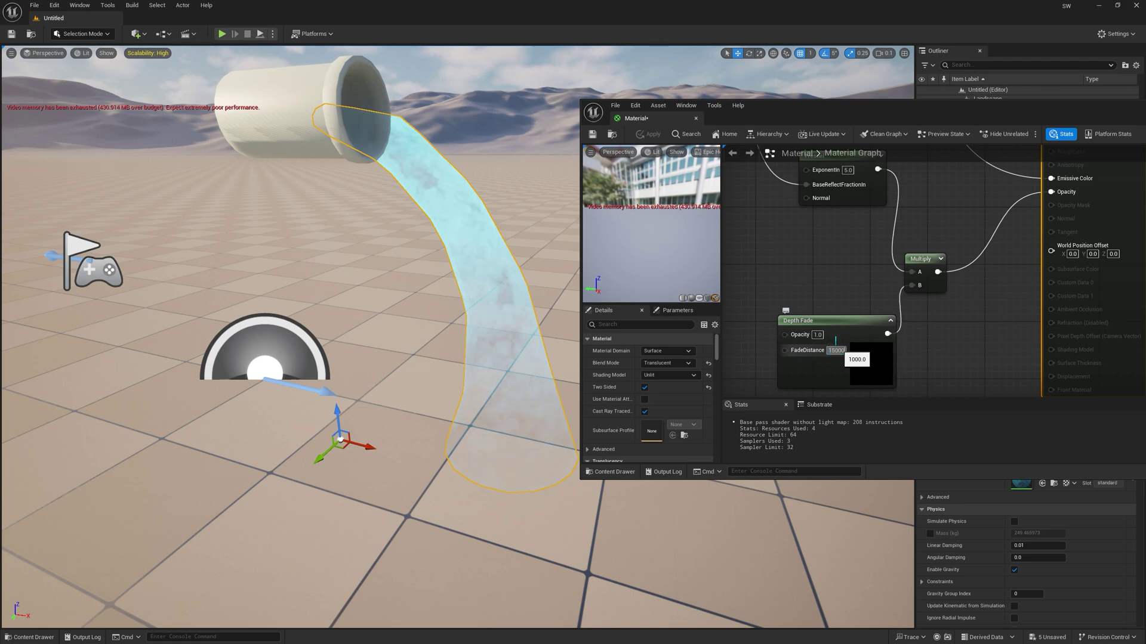
{"action": "type", "text": "1500"}
{"action": "key", "text": "Return"}
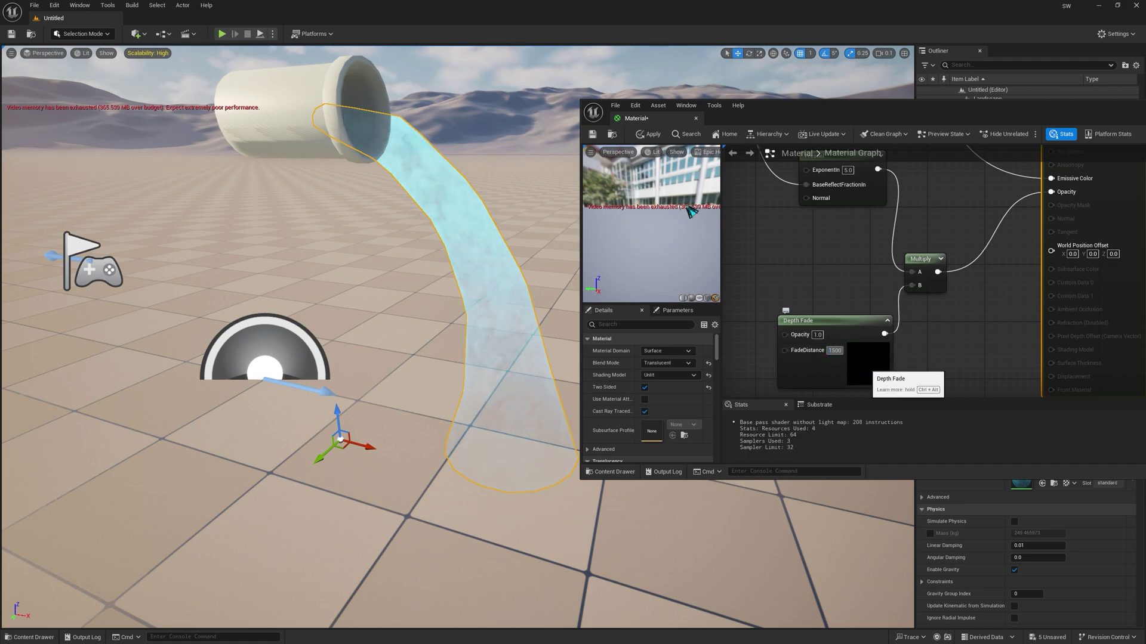
{"action": "left_click", "coordinate": [649, 134]}
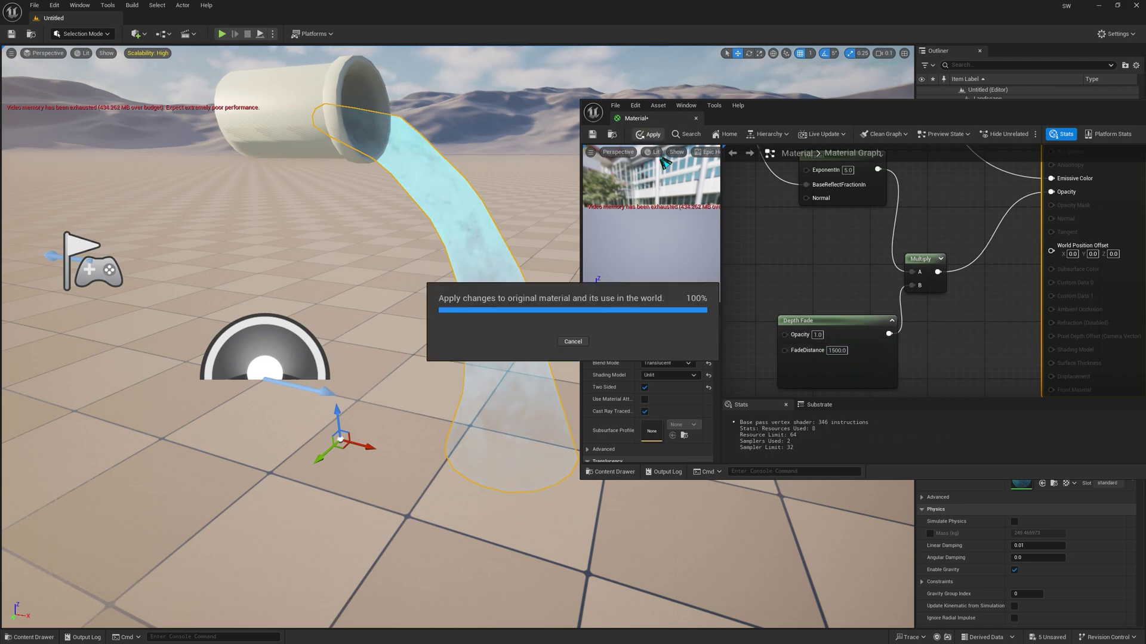
{"action": "left_click", "coordinate": [511, 58]}
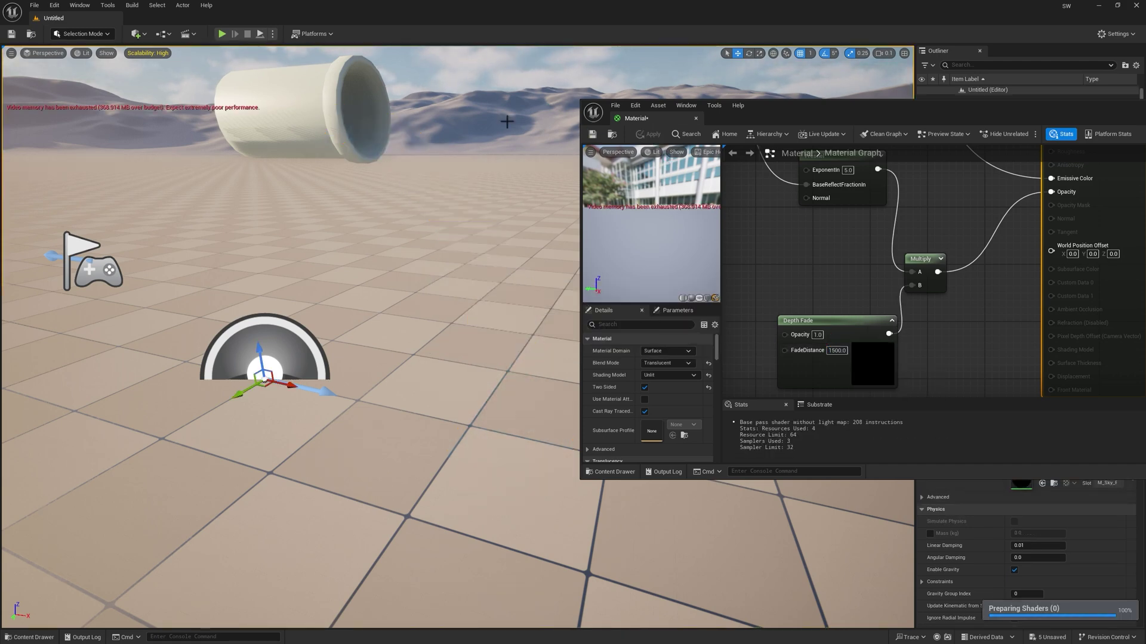
Try Depth Fade Opacity values of 2 and 0.5, applying the material after each to compare the stream
{"action": "left_click", "coordinate": [817, 335]}
{"action": "type", "text": "2"}
{"action": "key", "text": "Return"}
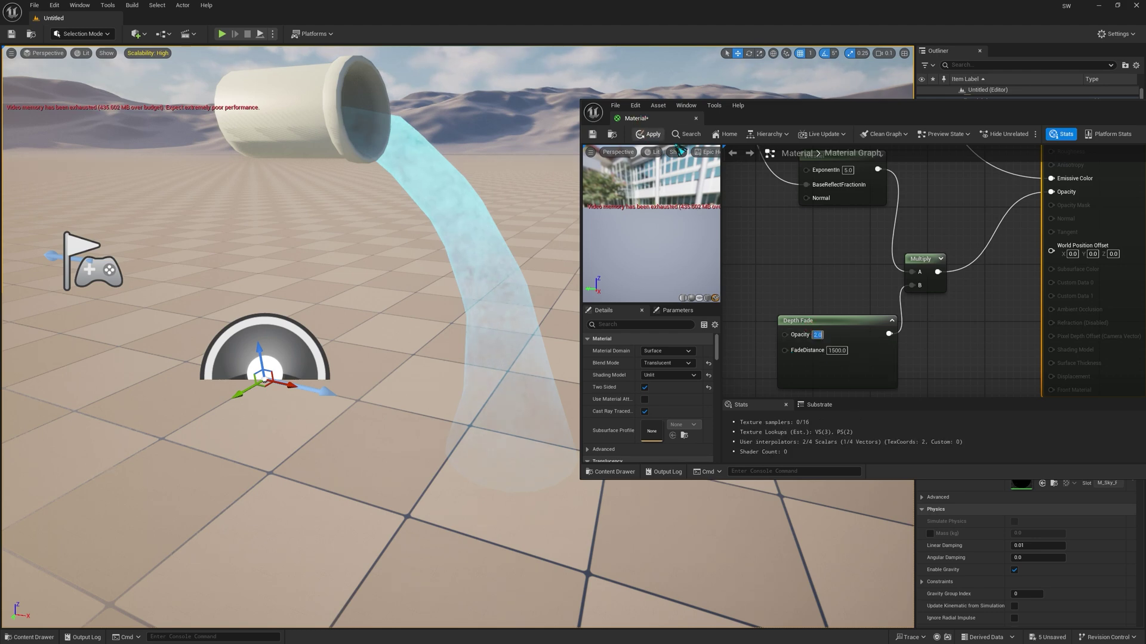
{"action": "left_click", "coordinate": [649, 134]}
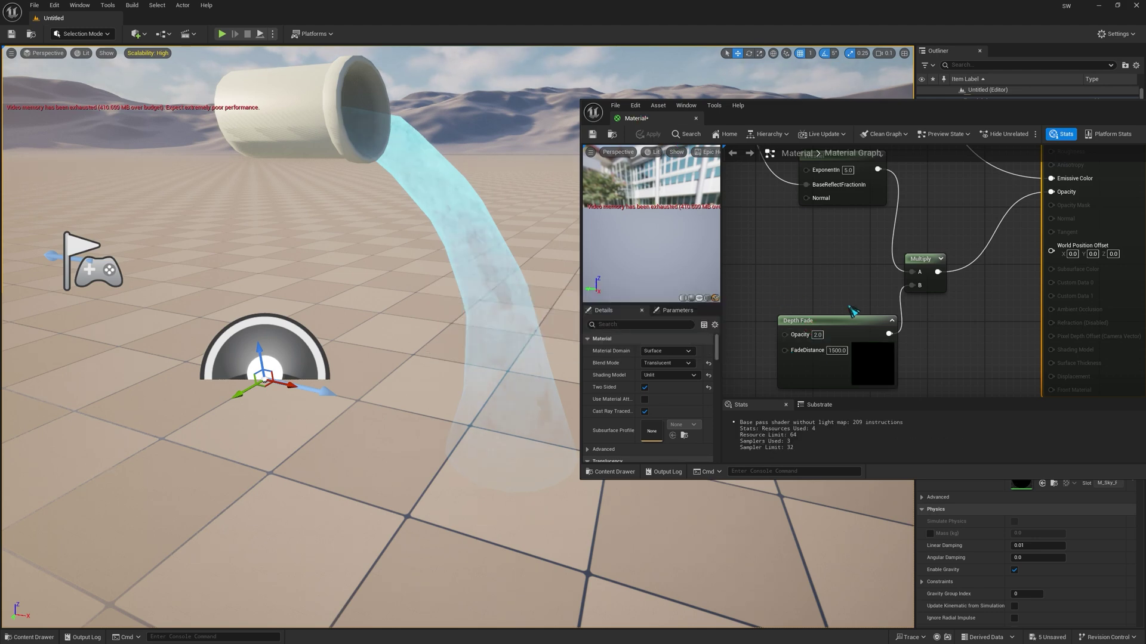
{"action": "left_click", "coordinate": [818, 332]}
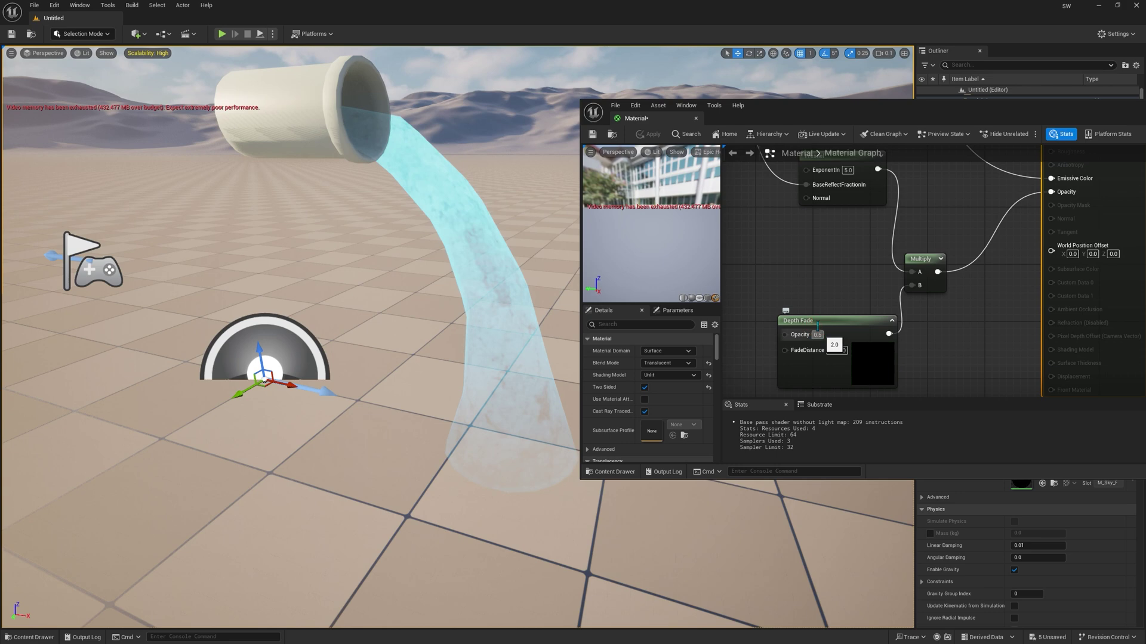
{"action": "left_click", "coordinate": [650, 134]}
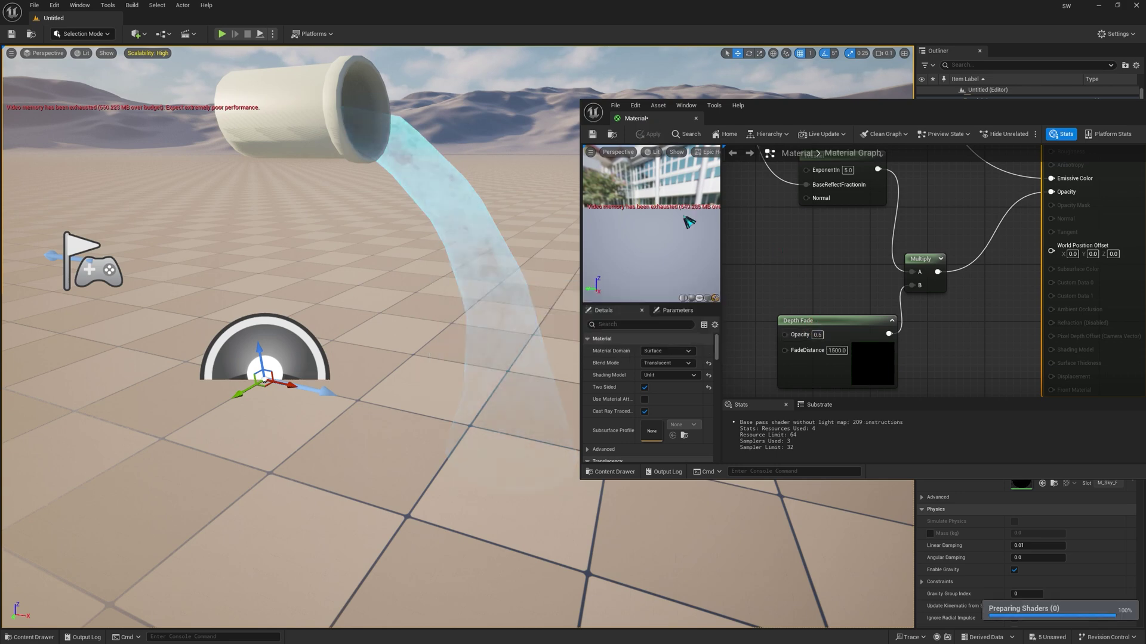
Set the Depth Fade's Opacity to 0.8 and save the material
{"action": "left_click", "coordinate": [816, 328]}
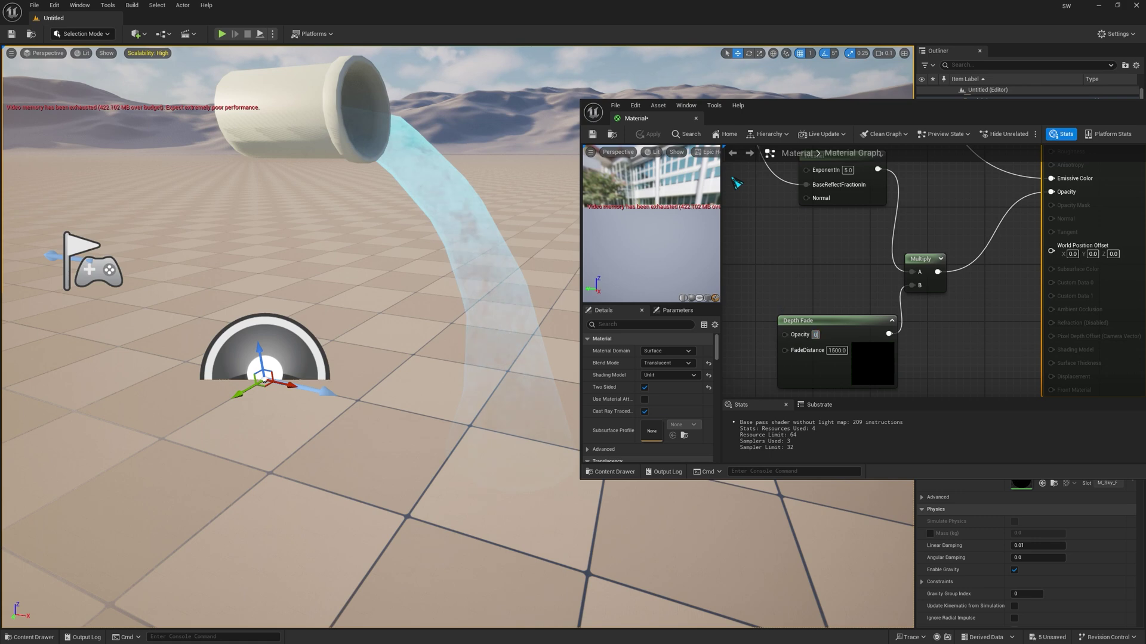
{"action": "key", "text": "ctrl+s"}
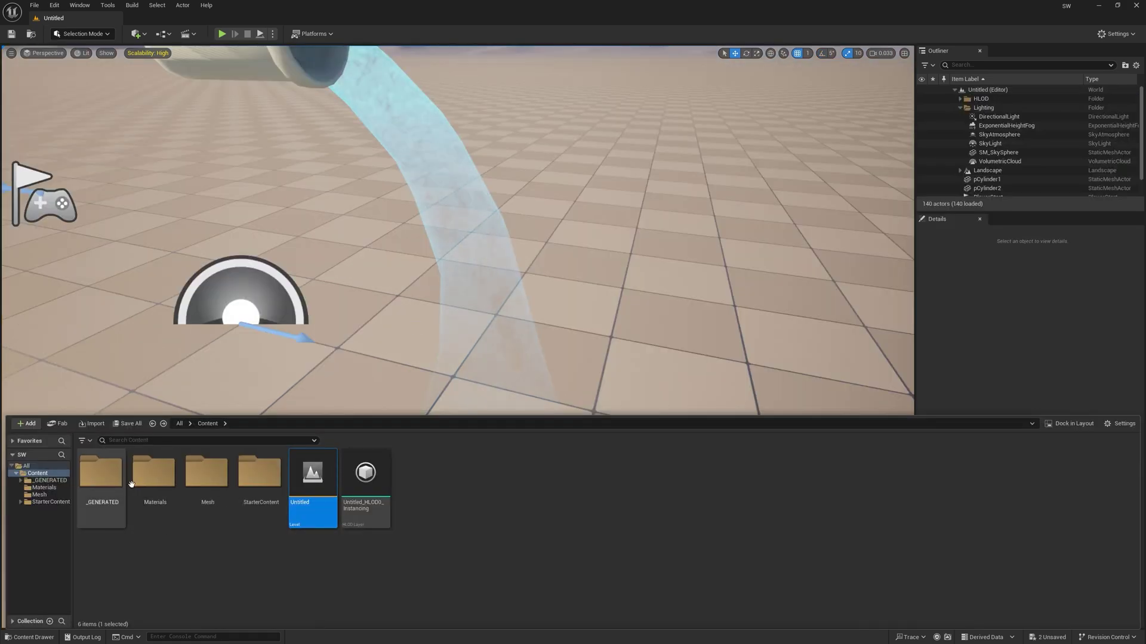
Reopen the water Material from the Materials folder and bring its output node area into view
{"action": "double_click", "coordinate": [132, 484]}
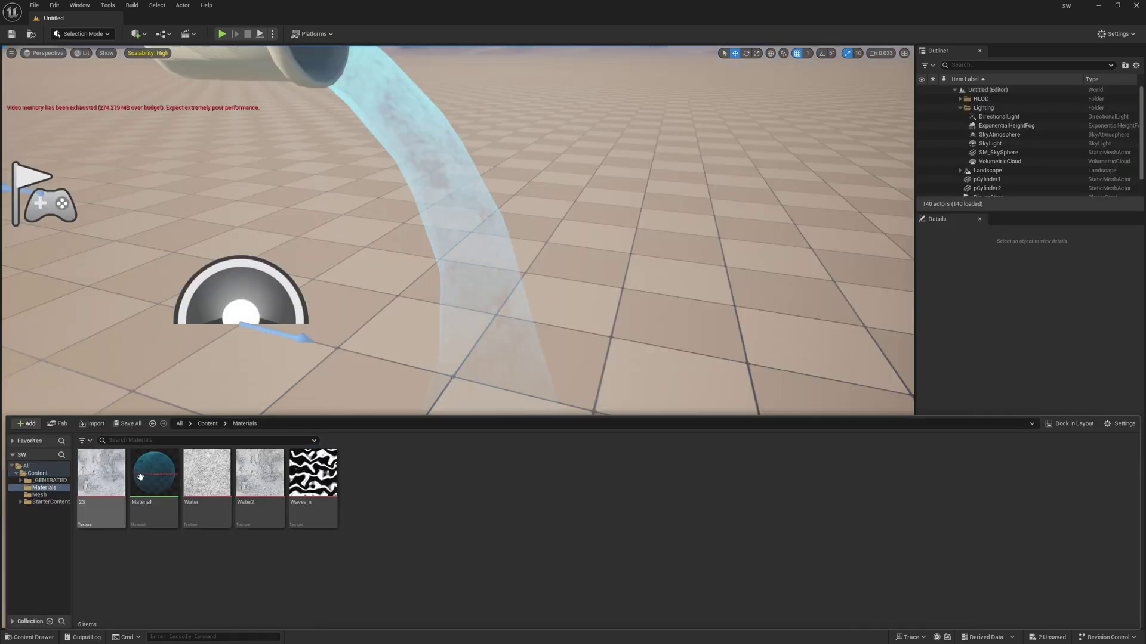
{"action": "double_click", "coordinate": [154, 472]}
{"action": "right_click_drag", "start_coordinate": [518, 349], "coordinate": [481, 409]}
{"action": "left_click", "coordinate": [902, 118]}
{"action": "right_click_drag", "start_coordinate": [525, 215], "coordinate": [670, 385]}
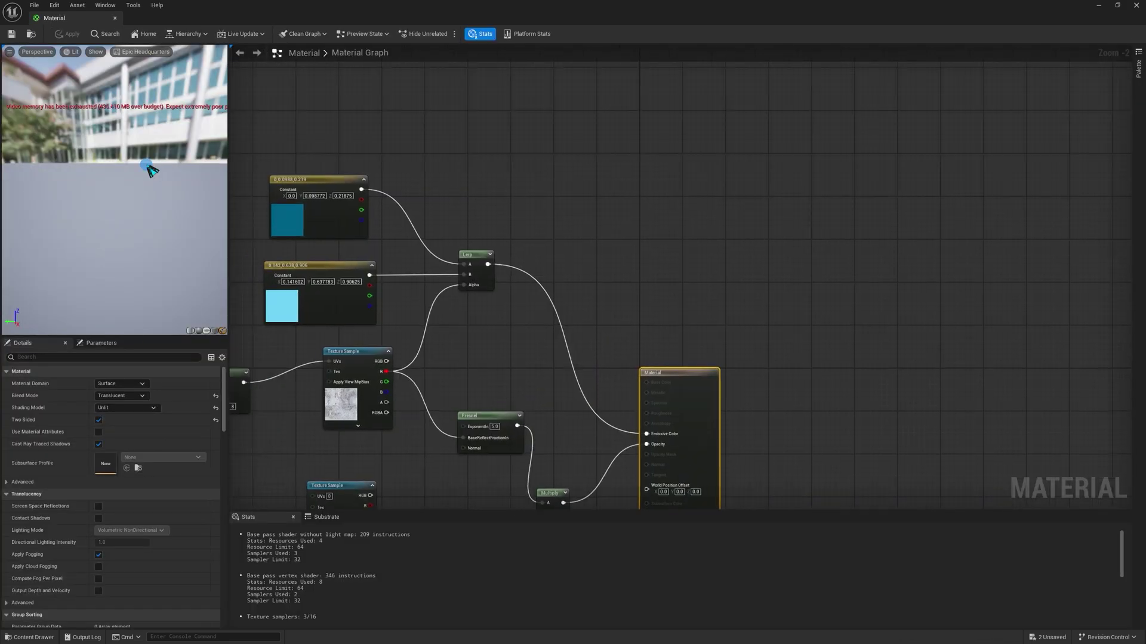
Examine the material preview in another view mode and from different angles, then return it to Lit
{"action": "left_click", "coordinate": [70, 51]}
{"action": "left_click", "coordinate": [90, 83]}
{"action": "left_click_drag", "start_coordinate": [114, 197], "coordinate": [197, 224]}
{"action": "left_click_drag", "start_coordinate": [114, 197], "coordinate": [134, 137]}
{"action": "left_click", "coordinate": [72, 53]}
{"action": "left_click", "coordinate": [86, 88]}
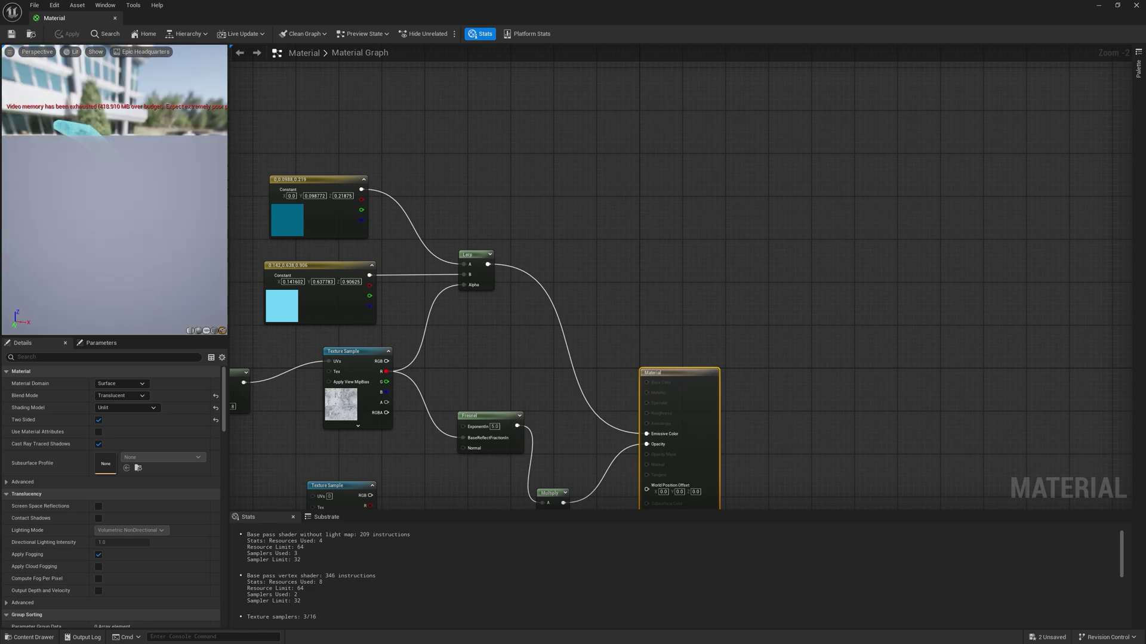
Duplicate the water texture's Panner and Texture Sample together and place the copies above the colour Lerp
{"action": "right_click_drag", "start_coordinate": [374, 404], "coordinate": [548, 332]}
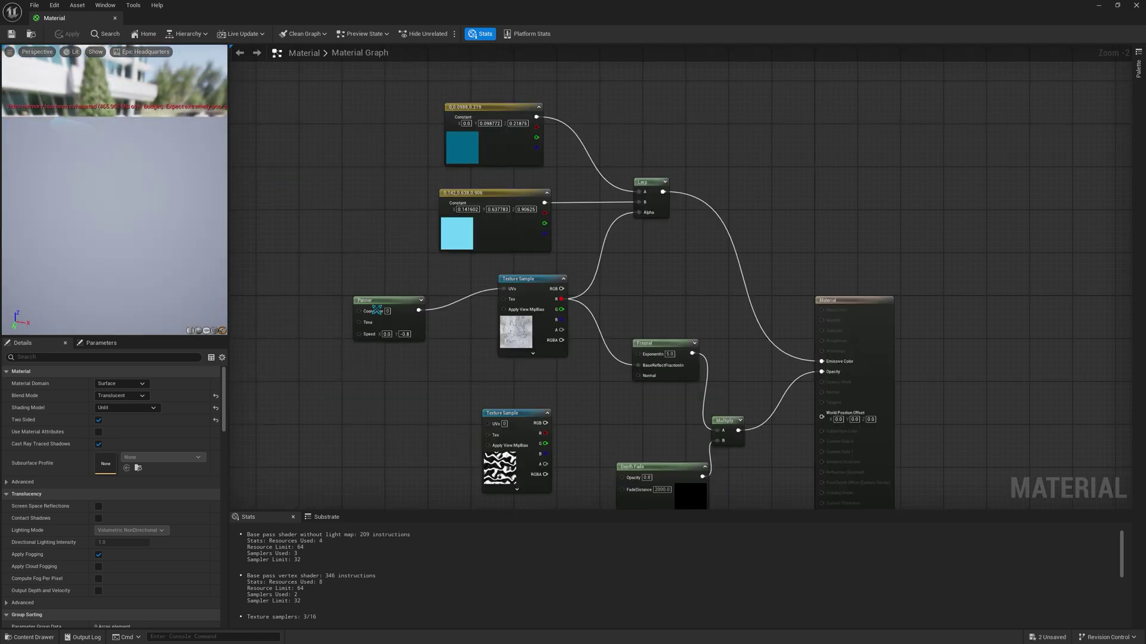
{"action": "left_click", "coordinate": [400, 319]}
{"action": "left_click", "coordinate": [518, 313], "text": "ctrl"}
{"action": "key", "text": "ctrl+d"}
{"action": "left_click_drag", "start_coordinate": [650, 313], "coordinate": [865, 67]}
{"action": "right_click_drag", "start_coordinate": [865, 66], "coordinate": [554, 232]}
Feed the duplicated texture's red channel into a new Step node with X at 0.45 and preview that node
{"action": "left_click_drag", "start_coordinate": [561, 251], "coordinate": [620, 250]}
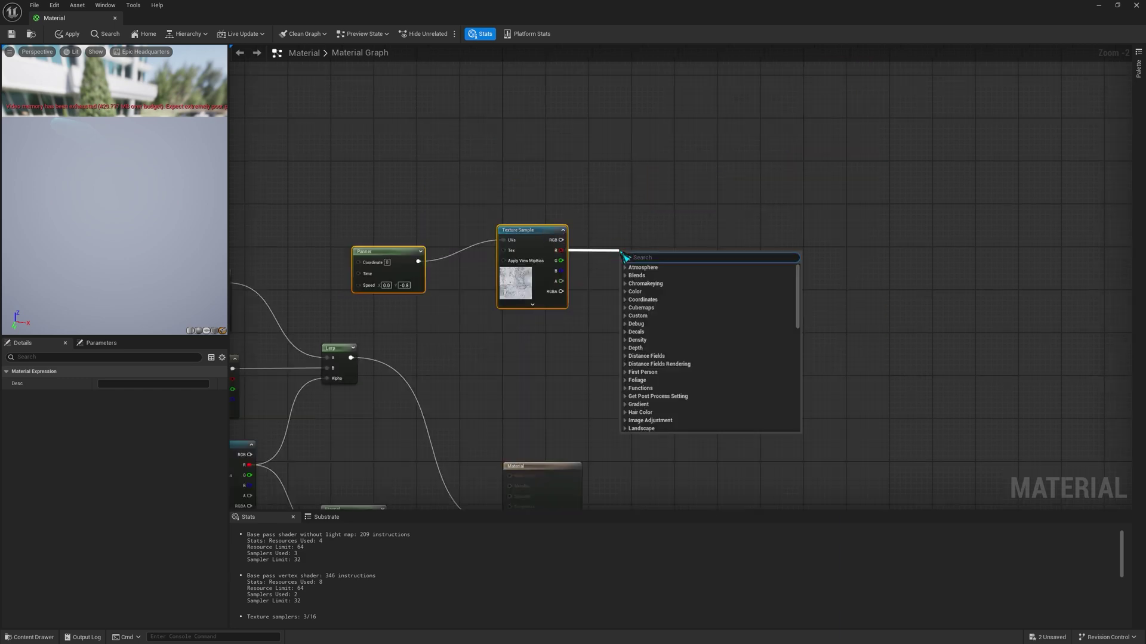
{"action": "type", "text": "step"}
{"action": "key", "text": "Return"}
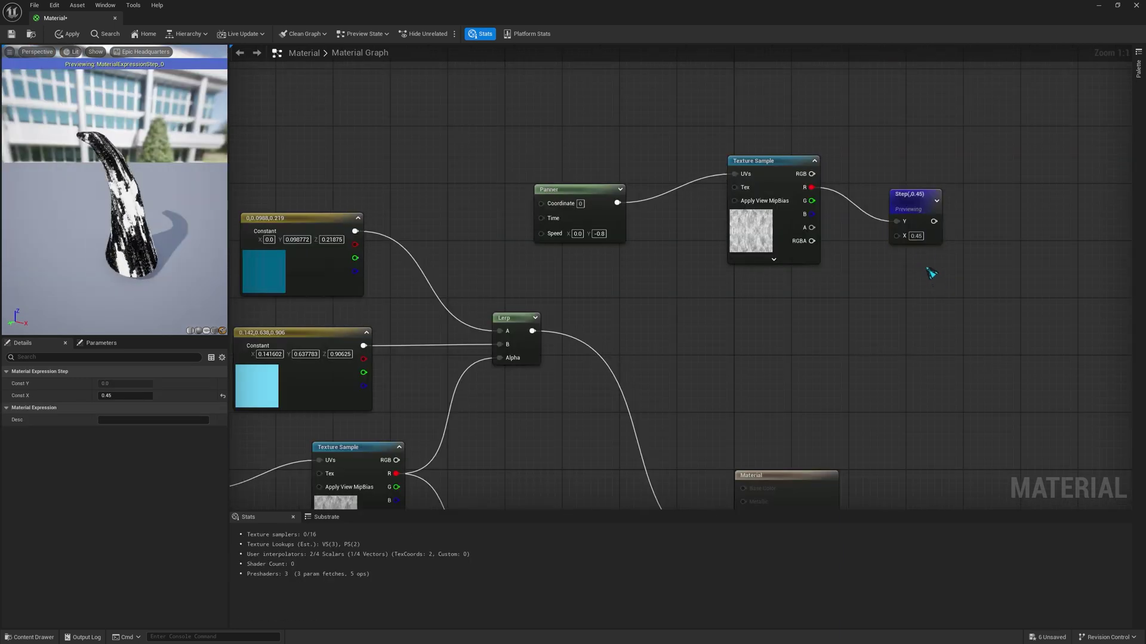
{"action": "right_click", "coordinate": [921, 221]}
{"action": "left_click", "coordinate": [958, 237]}
{"action": "right_click", "coordinate": [925, 205]}
{"action": "left_click", "coordinate": [954, 227]}
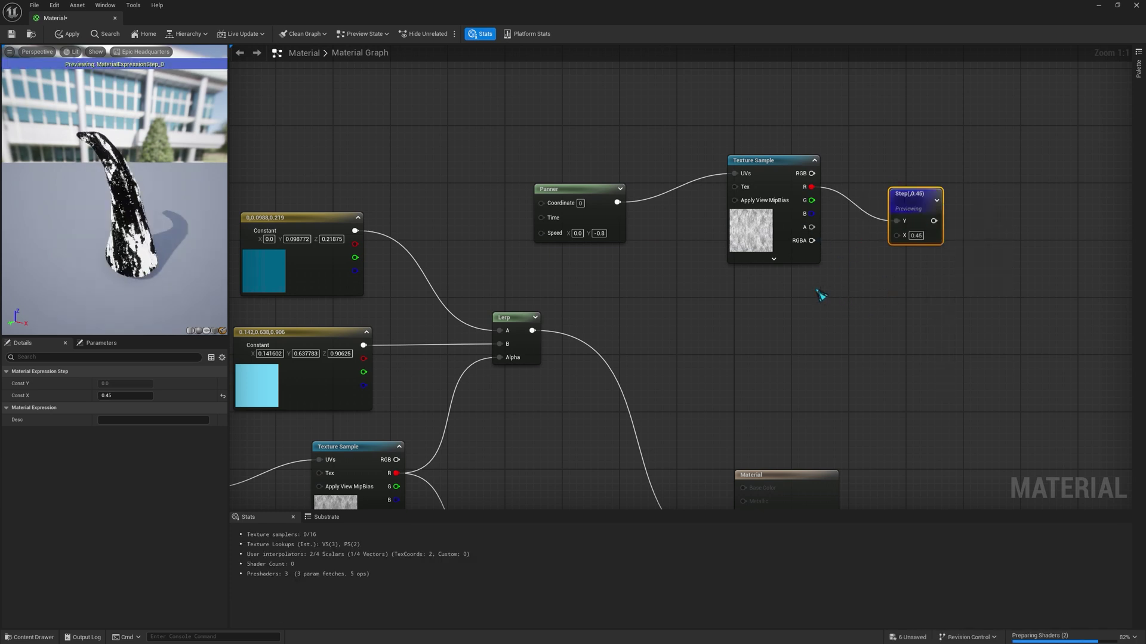
Create an Add node and connect the Step output to A and the colour Lerp output to B
{"action": "left_click", "coordinate": [836, 365]}
{"action": "right_click", "coordinate": [882, 317]}
{"action": "type", "text": "add"}
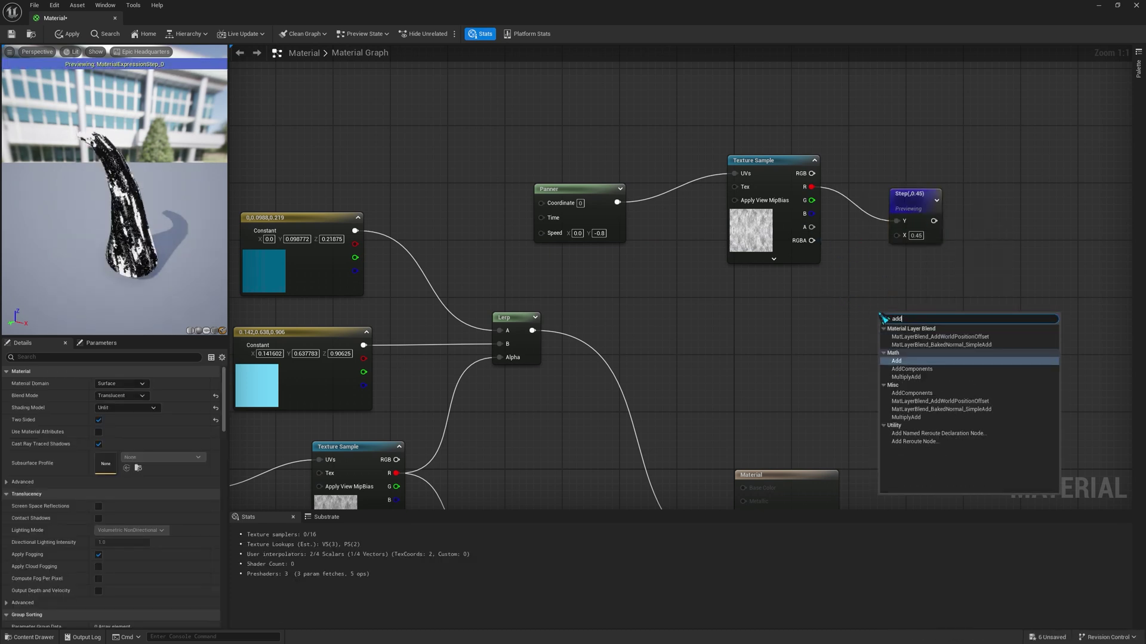
{"action": "key", "text": "Return"}
{"action": "left_click", "coordinate": [725, 380]}
{"action": "left_click_drag", "start_coordinate": [532, 330], "coordinate": [1016, 310]}
{"action": "left_click_drag", "start_coordinate": [934, 220], "coordinate": [1000, 325]}
{"action": "right_click_drag", "start_coordinate": [857, 388], "coordinate": [740, 308]}
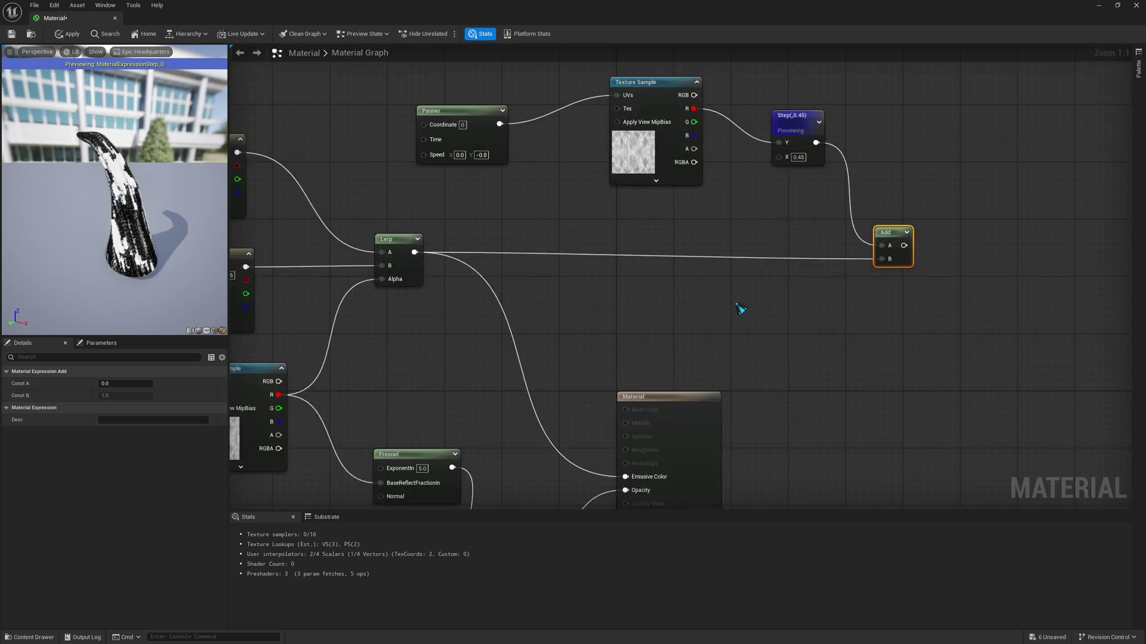
Rearrange the graph by moving the duplicated Panner, texture and Step nodes further up and the Add node closer to the Lerp
{"action": "right_click_drag", "start_coordinate": [532, 97], "coordinate": [566, 136]}
{"action": "left_click_drag", "start_coordinate": [513, 114], "coordinate": [586, 66]}
{"action": "right_click_drag", "start_coordinate": [589, 71], "coordinate": [591, 167]}
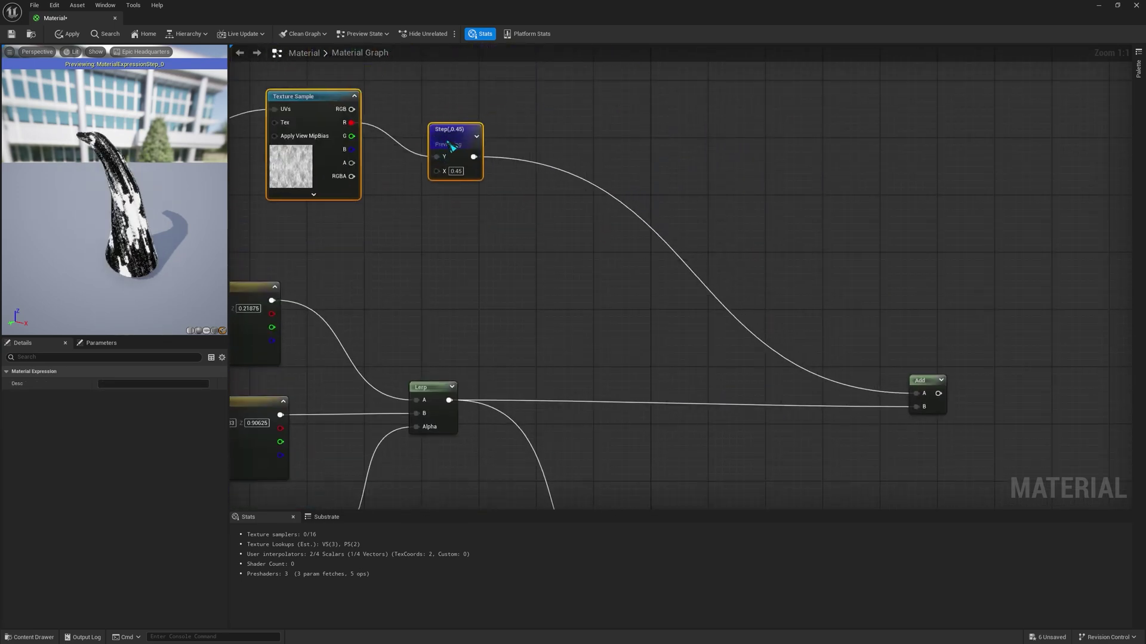
{"action": "left_click", "coordinate": [925, 385]}
{"action": "left_click_drag", "start_coordinate": [925, 385], "coordinate": [623, 415]}
Connect the Add node's output to the material's Emissive Color and apply the material
{"action": "right_click_drag", "start_coordinate": [715, 402], "coordinate": [755, 220]}
{"action": "left_click_drag", "start_coordinate": [678, 236], "coordinate": [708, 438]}
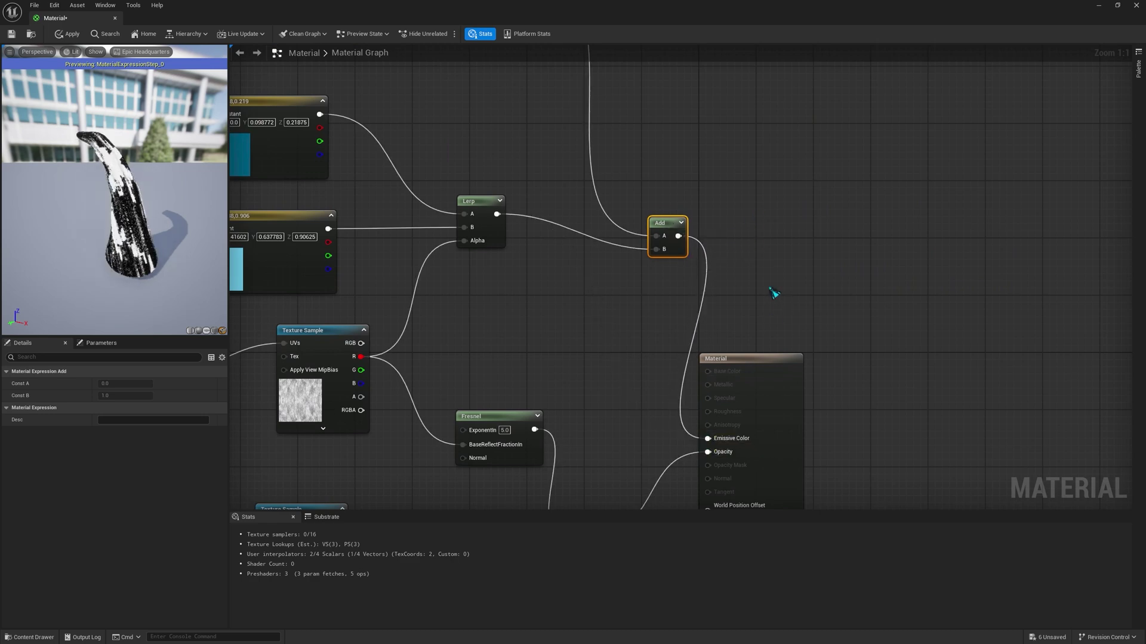
{"action": "left_click", "coordinate": [72, 35]}
{"action": "left_click", "coordinate": [528, 204]}
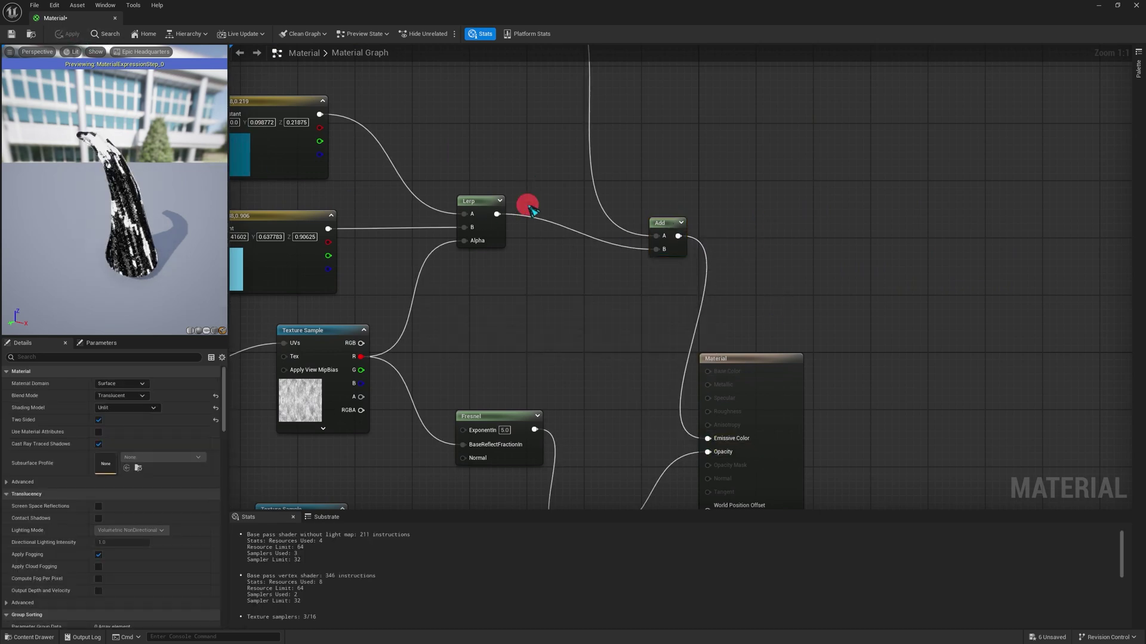
Stop previewing the Step node so the preview mesh uses the full material
{"action": "right_click_drag", "start_coordinate": [531, 206], "coordinate": [563, 434]}
{"action": "right_click", "coordinate": [534, 182]}
{"action": "left_click", "coordinate": [562, 211]}
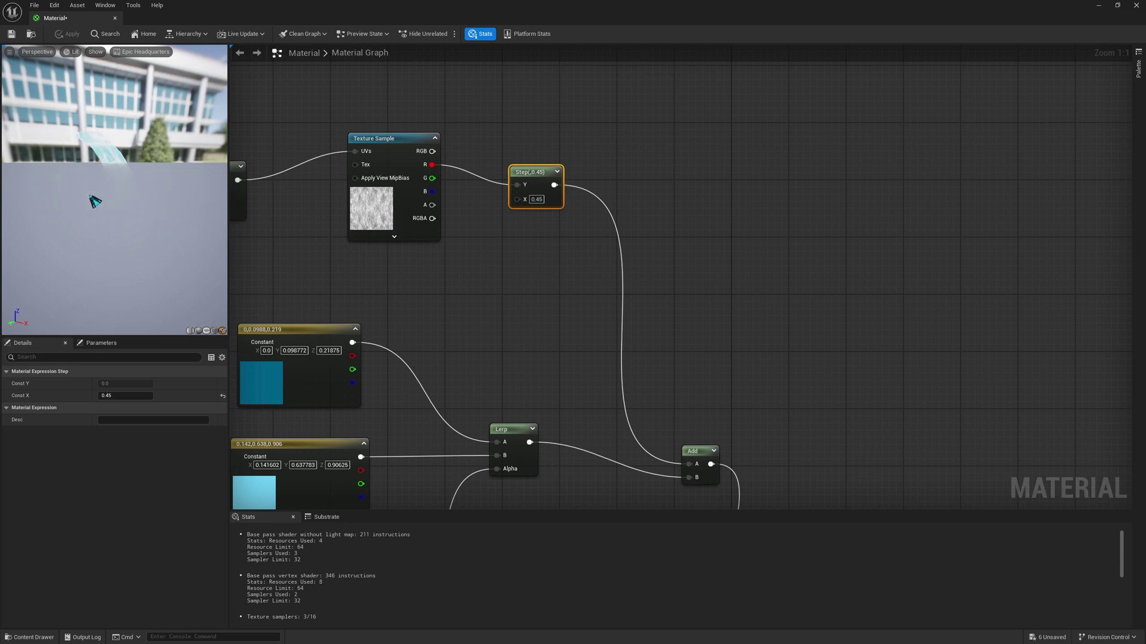
{"action": "mouse_move", "coordinate": [97, 192]}
{"action": "right_mouse_down"}
{"action": "mouse_move", "coordinate": [96, 173]}
{"action": "mouse_move", "coordinate": [96, 192]}
{"action": "right_mouse_up"}
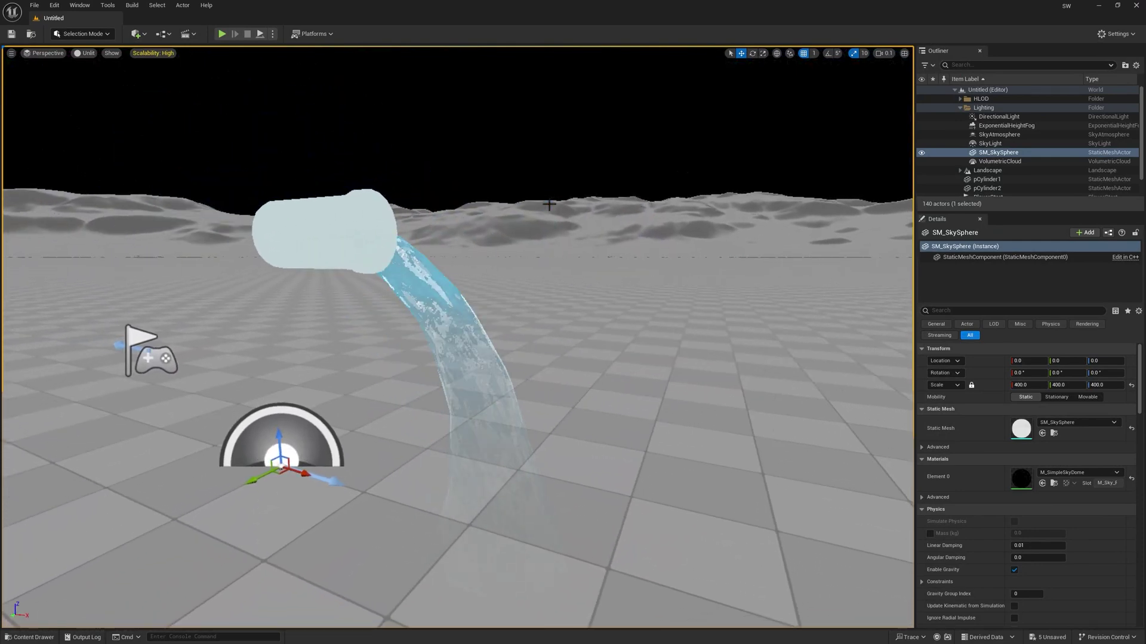
Switch the level view to Lit and play the level, flying around the pipe to examine the animated water
{"action": "key", "text": "alt+4"}
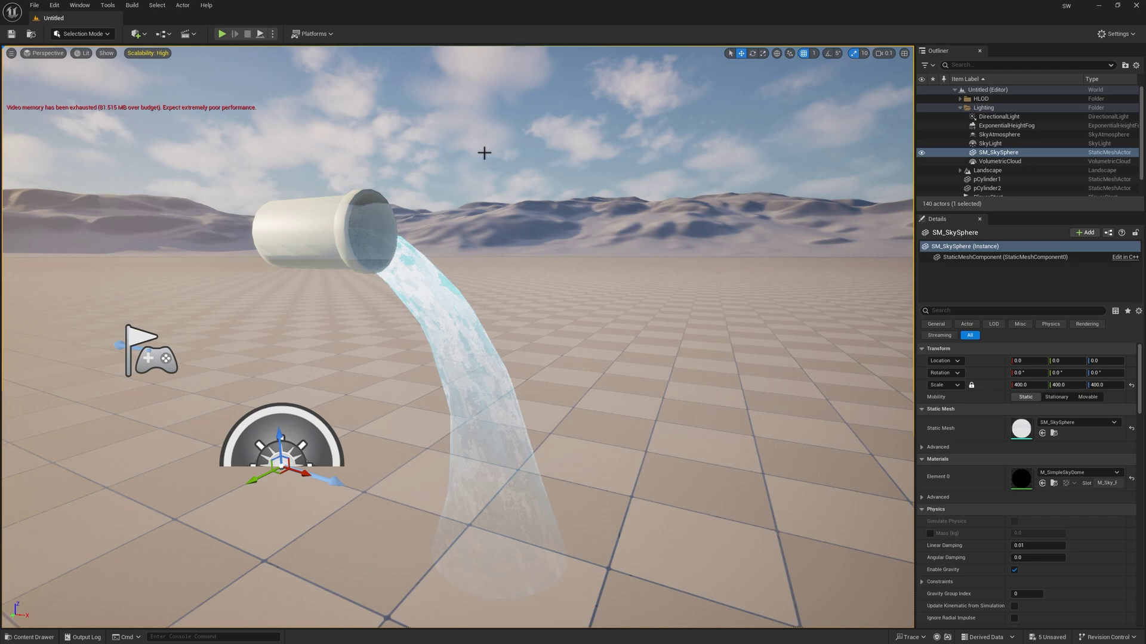
{"action": "key", "text": "alt+p"}
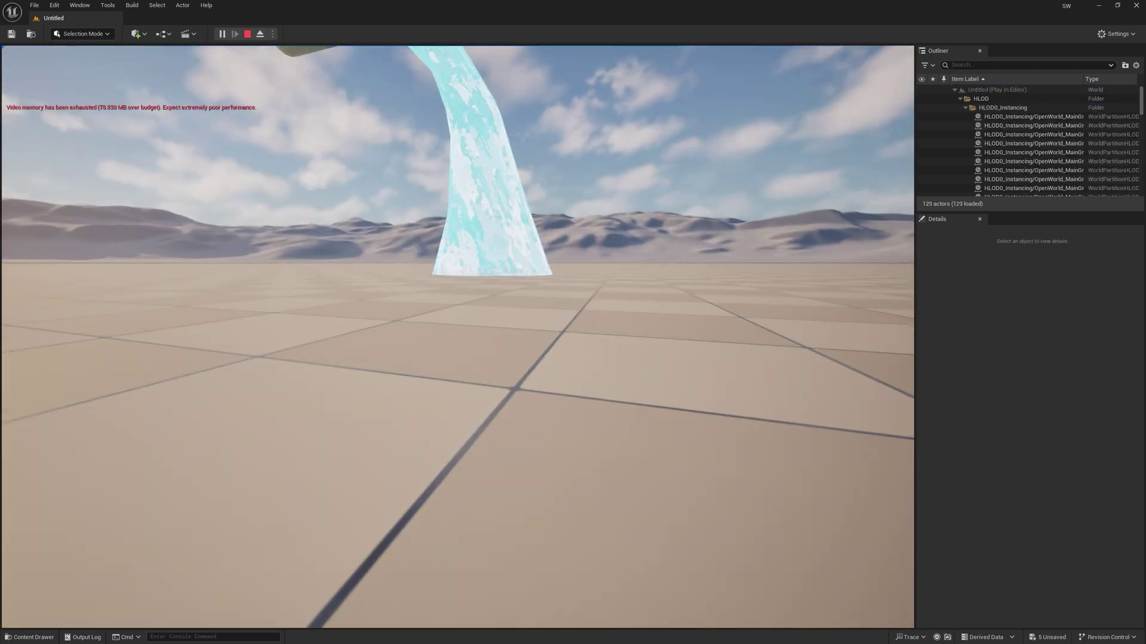
{"action": "key", "text": "w"}
{"action": "key", "text": "d"}
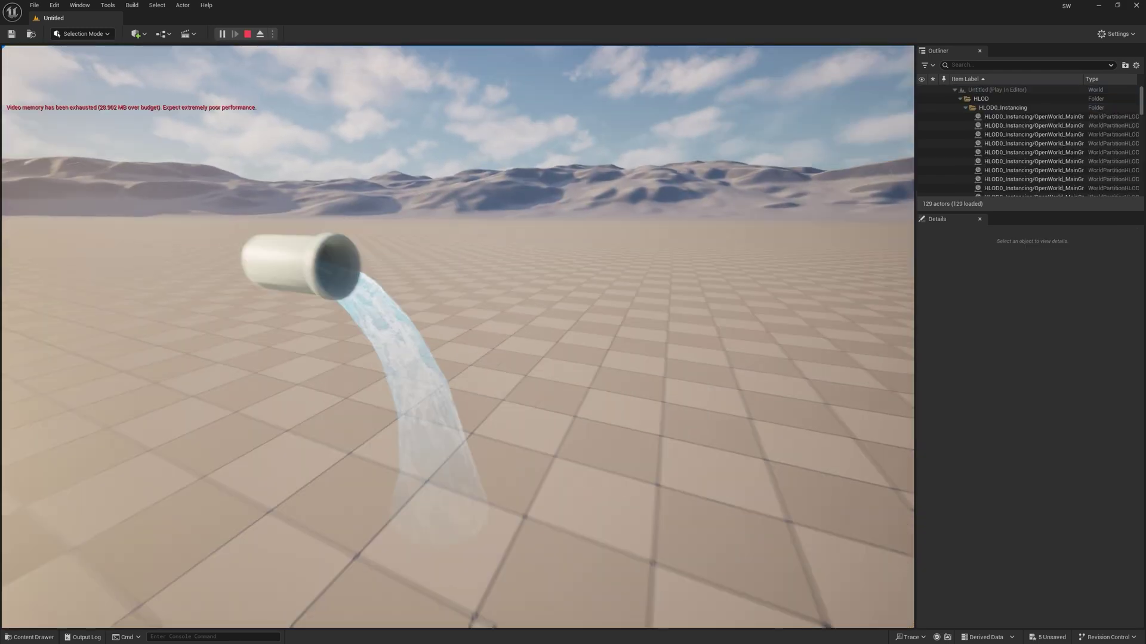
{"action": "key", "text": "w"}
{"action": "key", "text": "s"}
{"action": "key", "text": "w"}
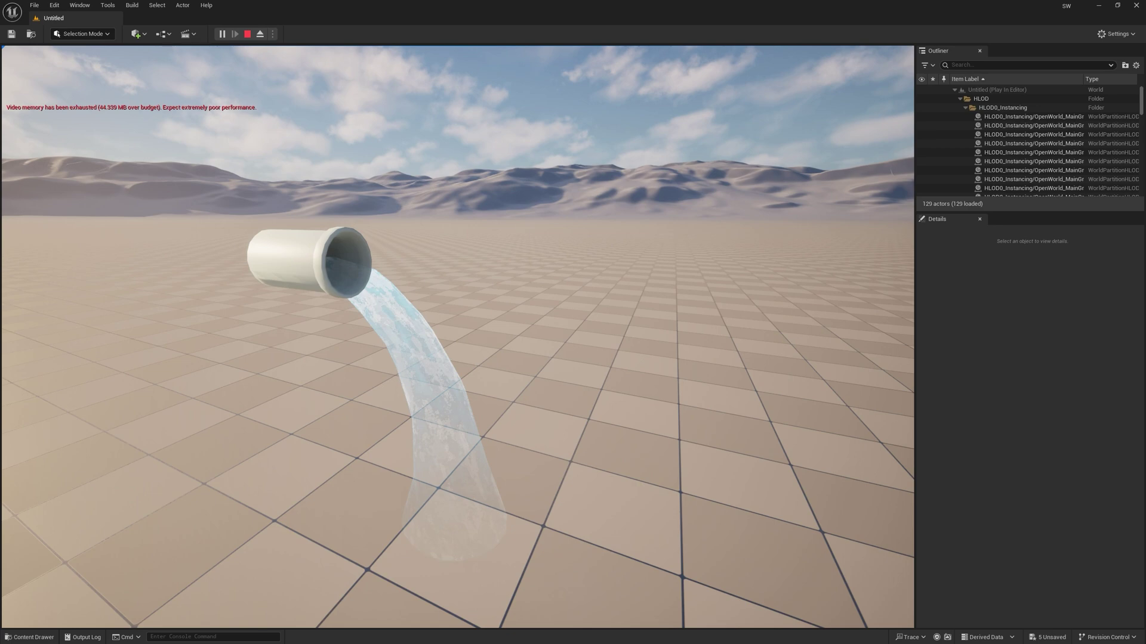
{"action": "key", "text": "w"}
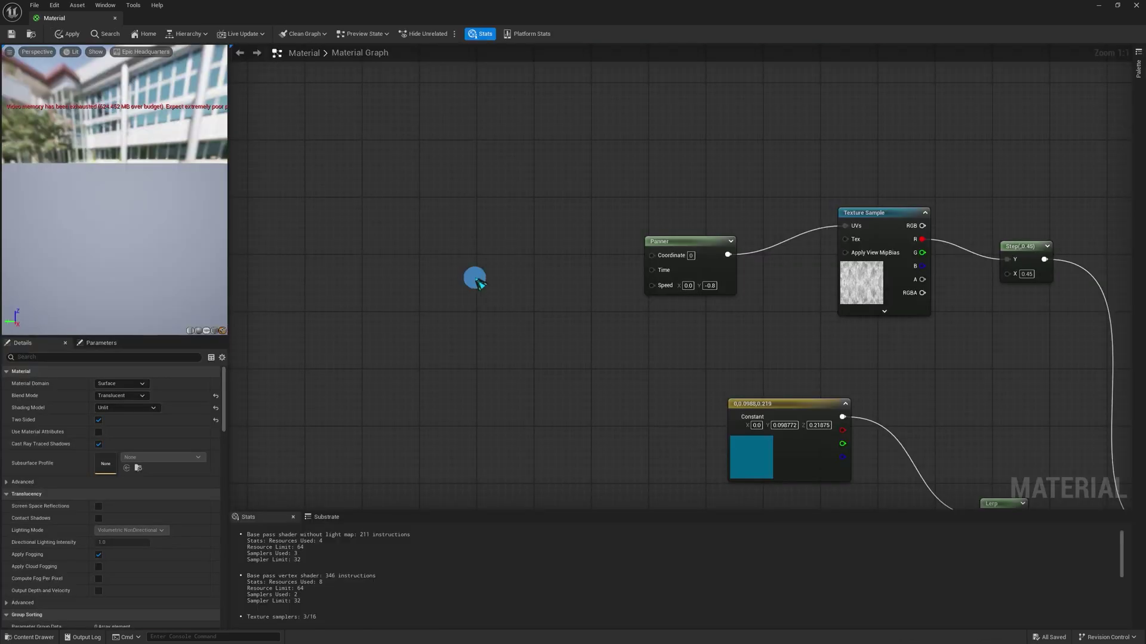
Add a TextureCoordinate node and connect it to the Coordinate input of the duplicated Panner
{"action": "right_click", "coordinate": [475, 277]}
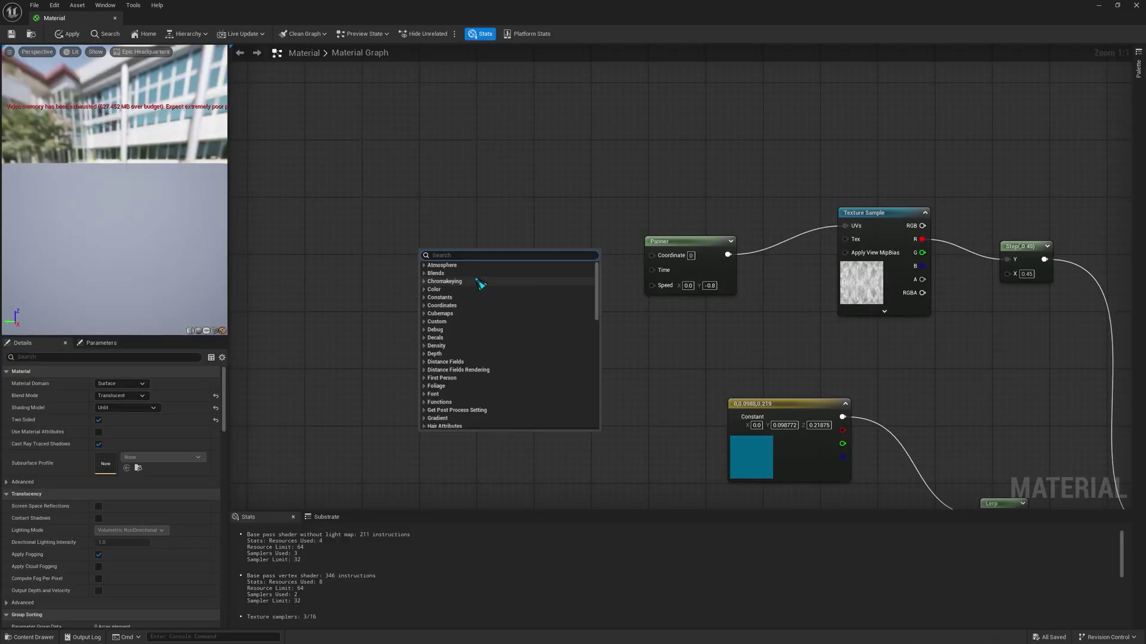
{"action": "type", "text": "twxt"}
{"action": "key", "text": "BackSpace"}
{"action": "key", "text": "BackSpace"}
{"action": "key", "text": "BackSpace"}
{"action": "key", "text": "BackSpace"}
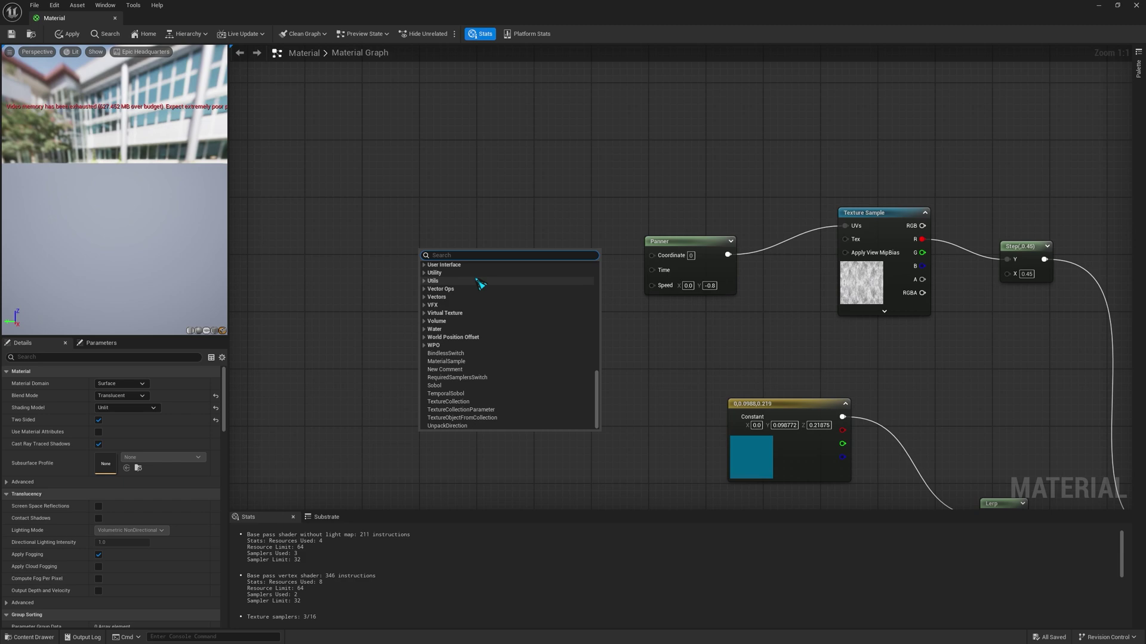
{"action": "type", "text": "texturec"}
{"action": "key", "text": "BackSpace"}
{"action": "type", "text": "c"}
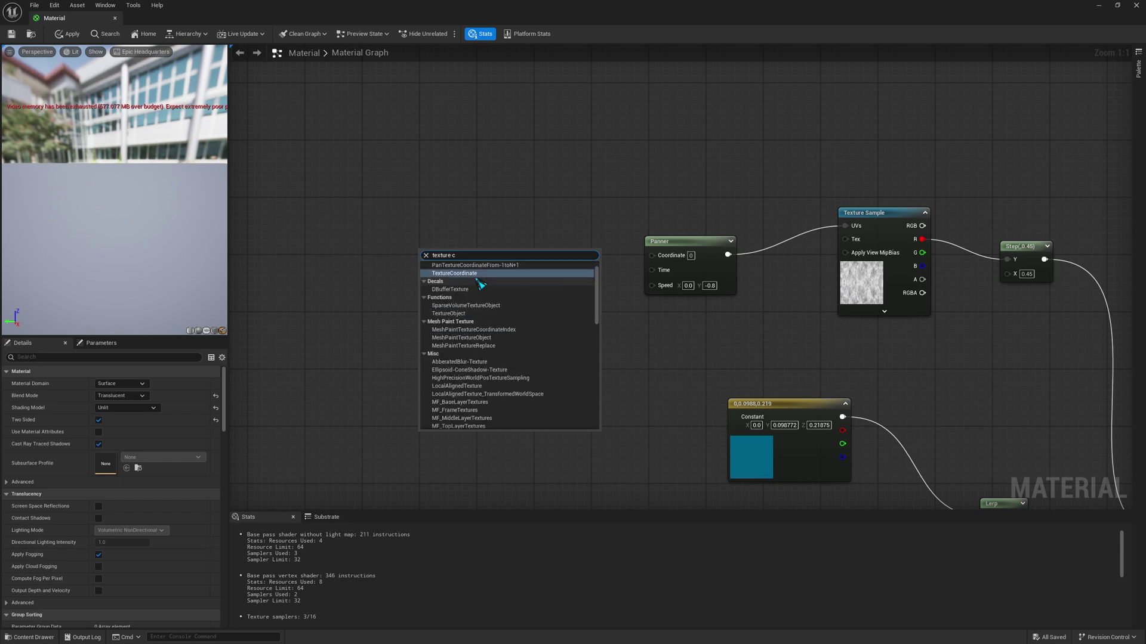
{"action": "left_click", "coordinate": [471, 273]}
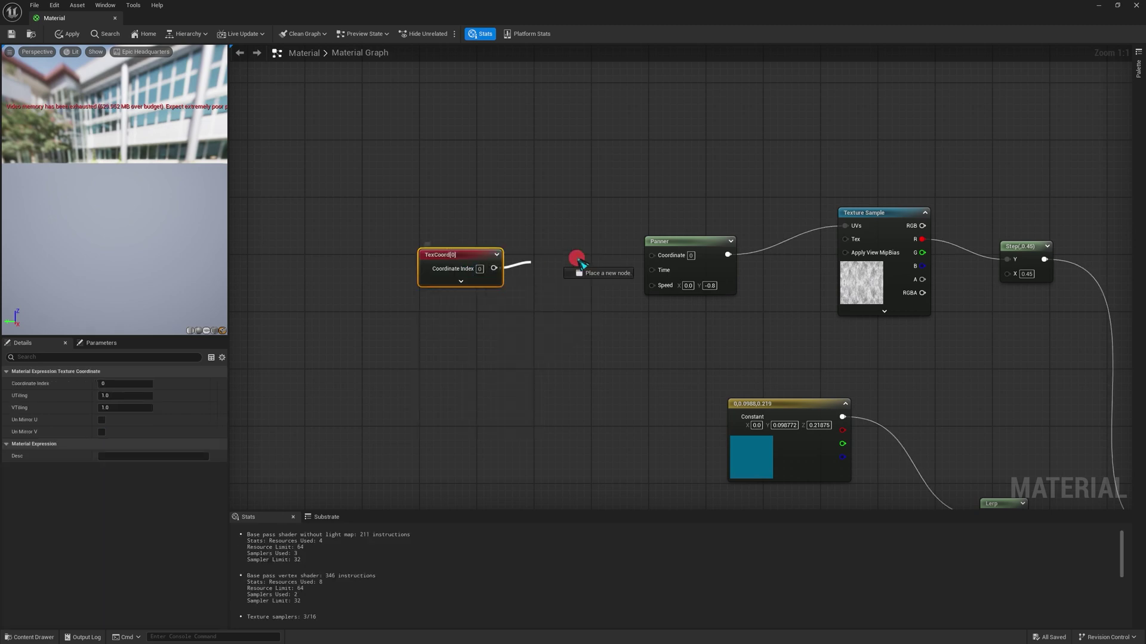
{"action": "left_click_drag", "start_coordinate": [660, 260], "coordinate": [656, 258]}
{"action": "left_click", "coordinate": [565, 309]}
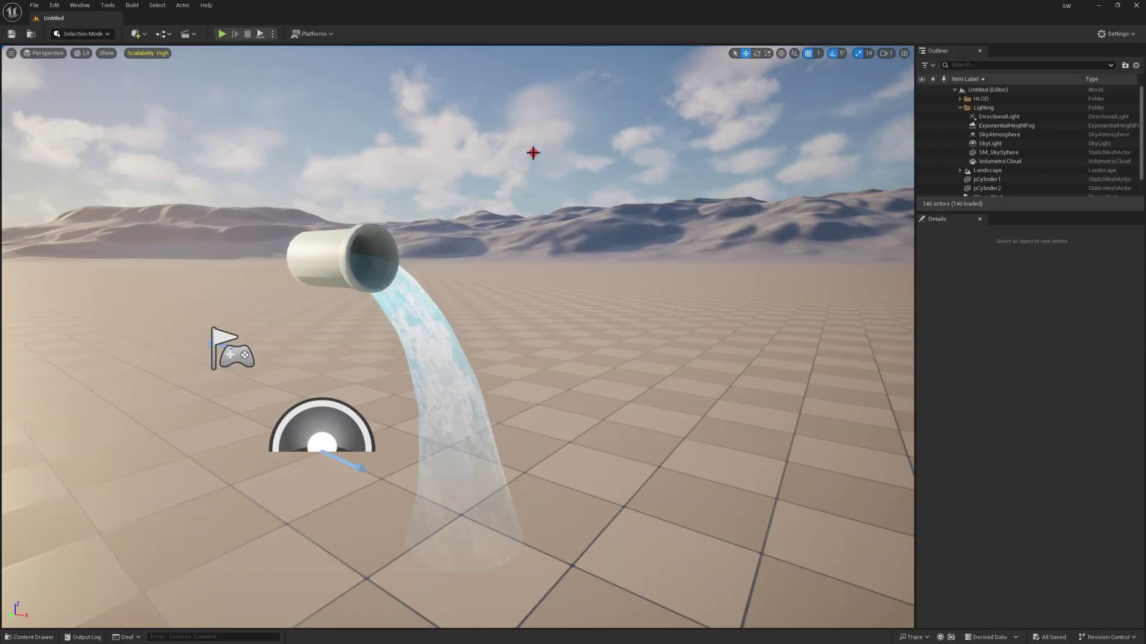
Examine the flowing water stream in the level view from several camera positions
{"action": "left_click", "coordinate": [532, 149]}
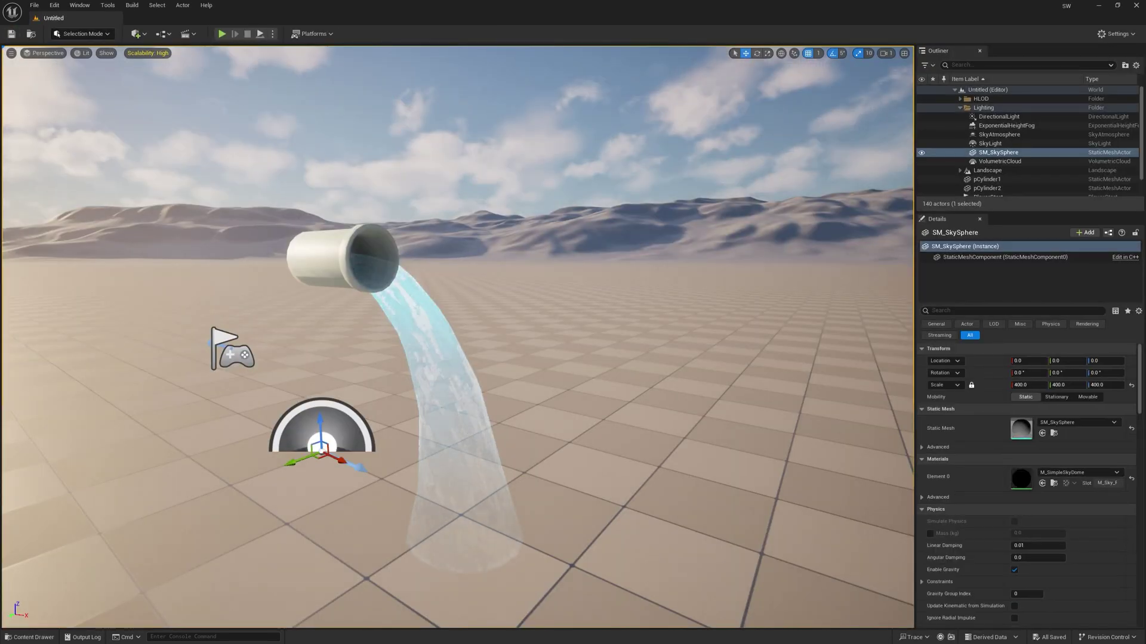
{"action": "key", "text": "a"}
{"action": "key", "text": "d"}
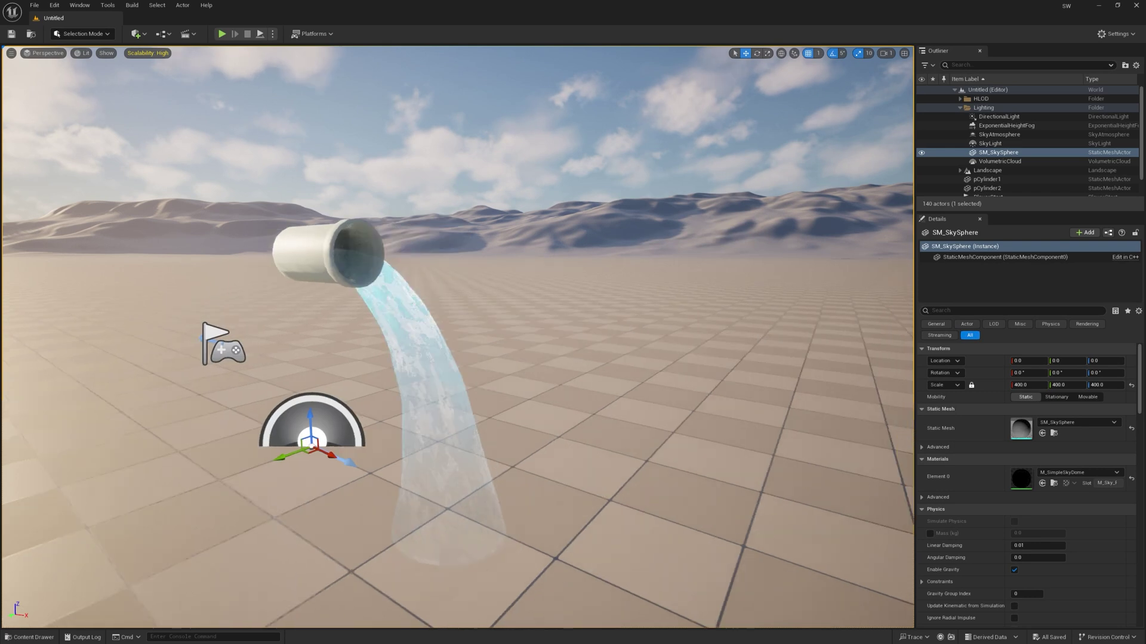
{"action": "scroll", "coordinate": [426, 162], "scroll_direction": "down", "scroll_amount": 3}
{"action": "key", "text": "s"}
{"action": "key", "text": "a"}
{"action": "key", "text": "d"}
{"action": "key", "text": "w"}
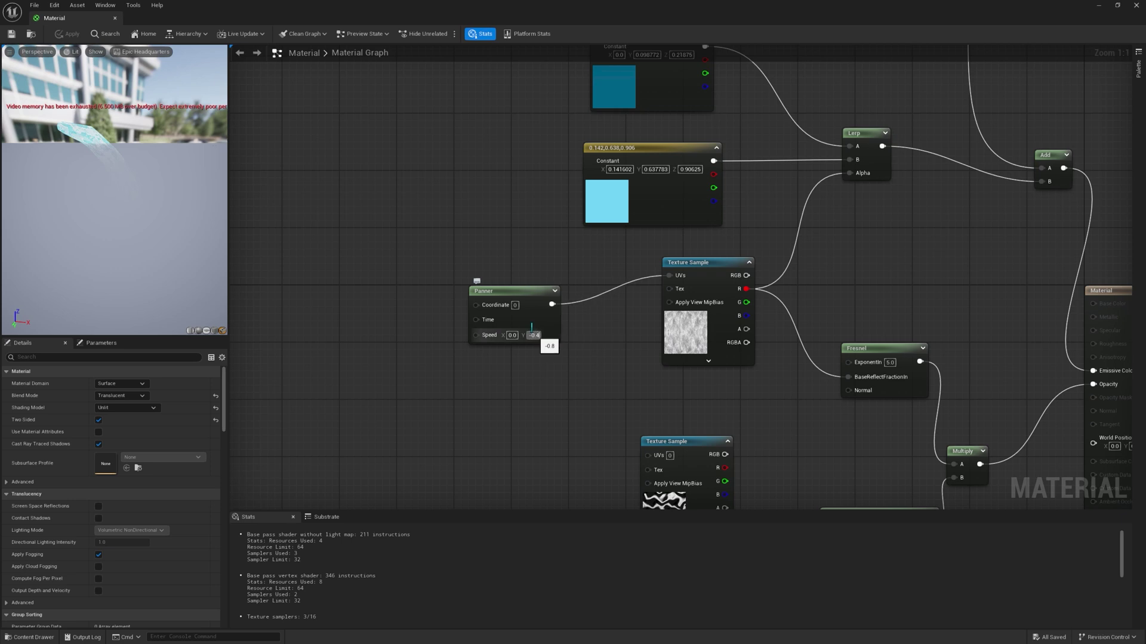
Set the original water texture Panner's Y speed to -0.4 and apply the material
{"action": "key", "text": "Return"}
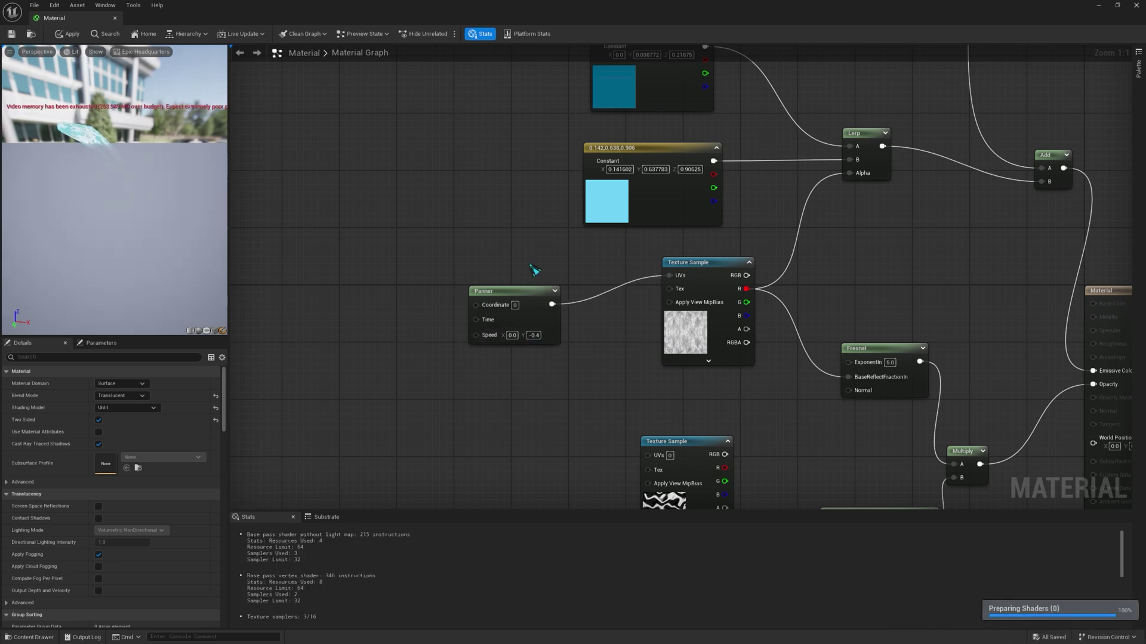
{"action": "left_click", "coordinate": [70, 34]}
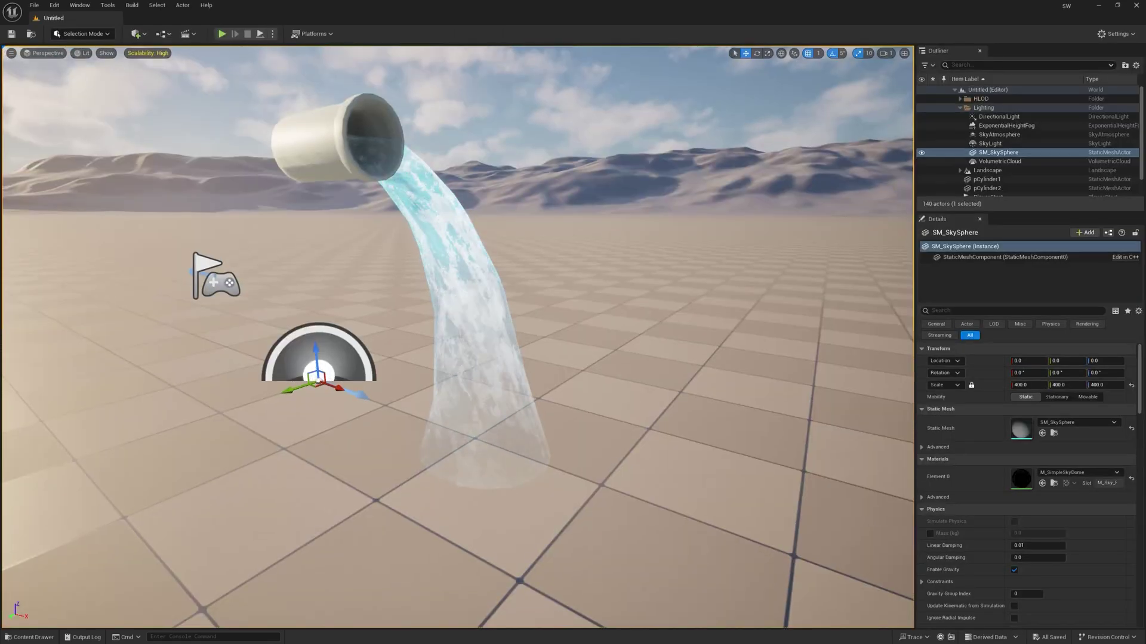
Examine the pouring water and the pipe mouth in the level view from nearer and farther camera positions
{"action": "scroll", "coordinate": [457, 337], "scroll_direction": "down", "scroll_amount": 3}
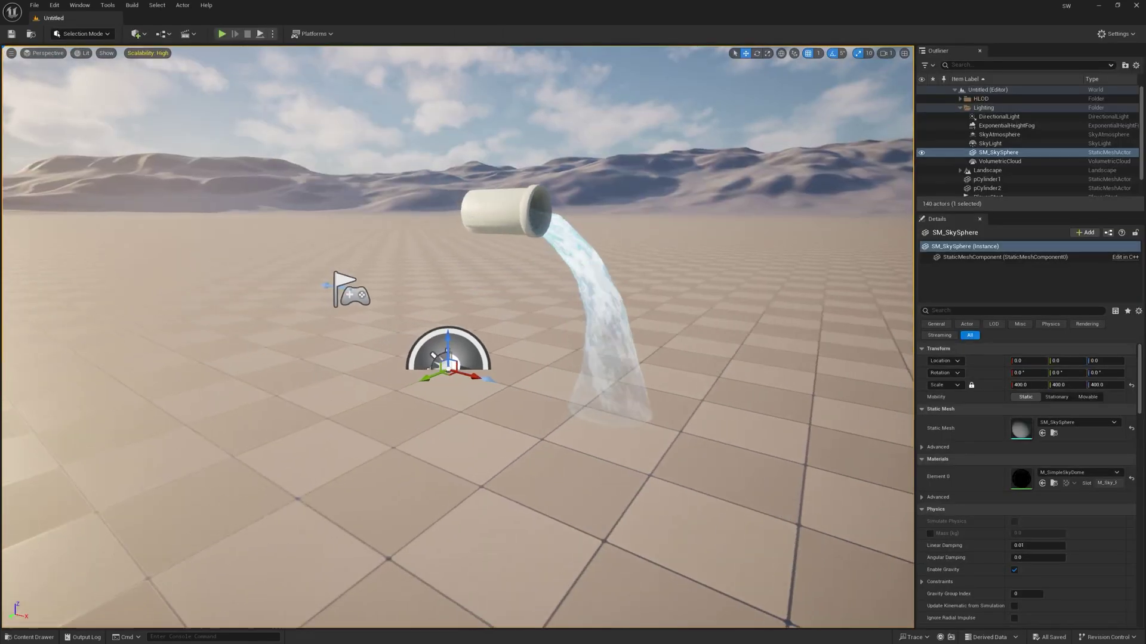
{"action": "scroll", "coordinate": [457, 337], "scroll_direction": "up", "scroll_amount": 5}
{"action": "right_click_drag", "start_coordinate": [457, 338], "coordinate": [457, 290]}
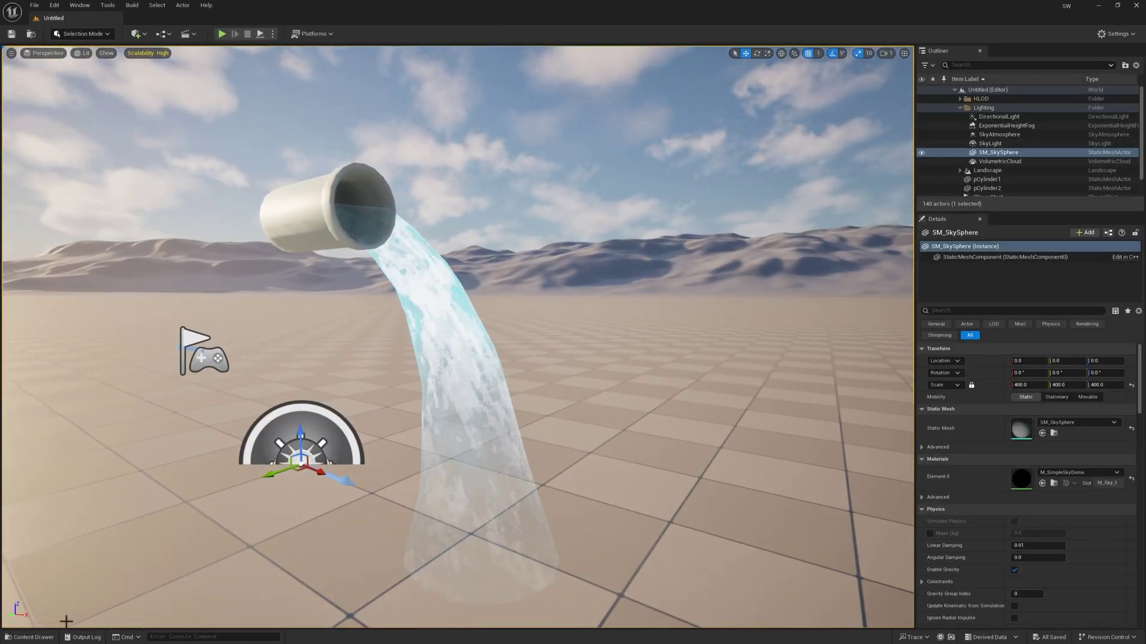
{"action": "scroll", "coordinate": [436, 158], "scroll_direction": "up", "scroll_amount": 1}
{"action": "key", "text": "s"}
{"action": "key", "text": "w"}
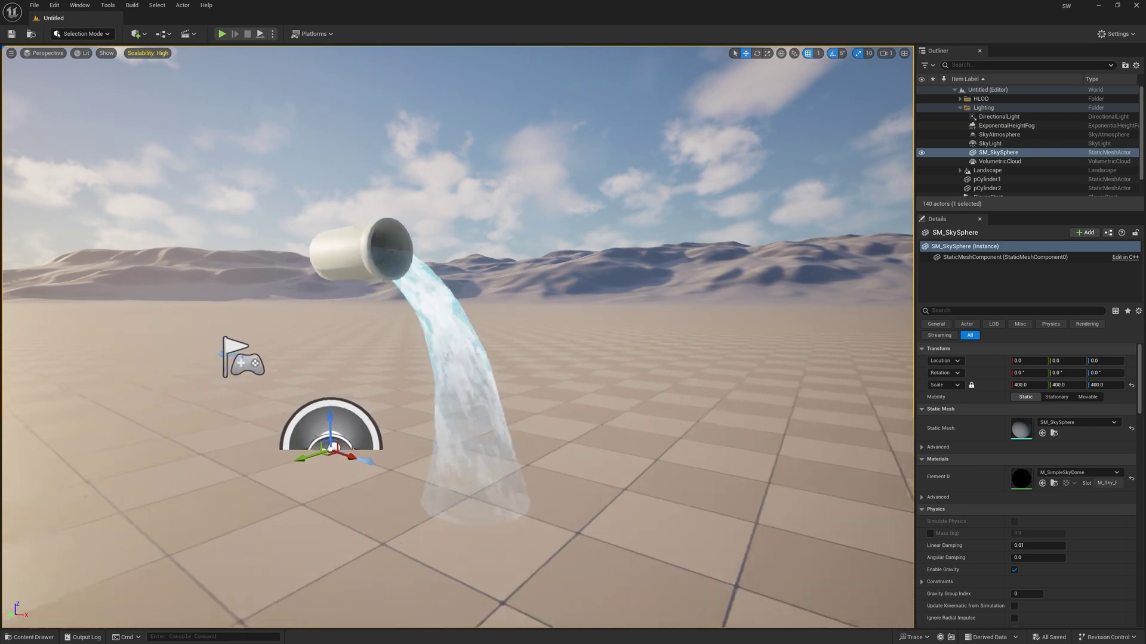
{"action": "right_click_drag", "start_coordinate": [435, 159], "coordinate": [442, 153]}
Reopen the water material and set its Refraction Method to Index Of Refraction
{"action": "key", "text": "ctrl+space"}
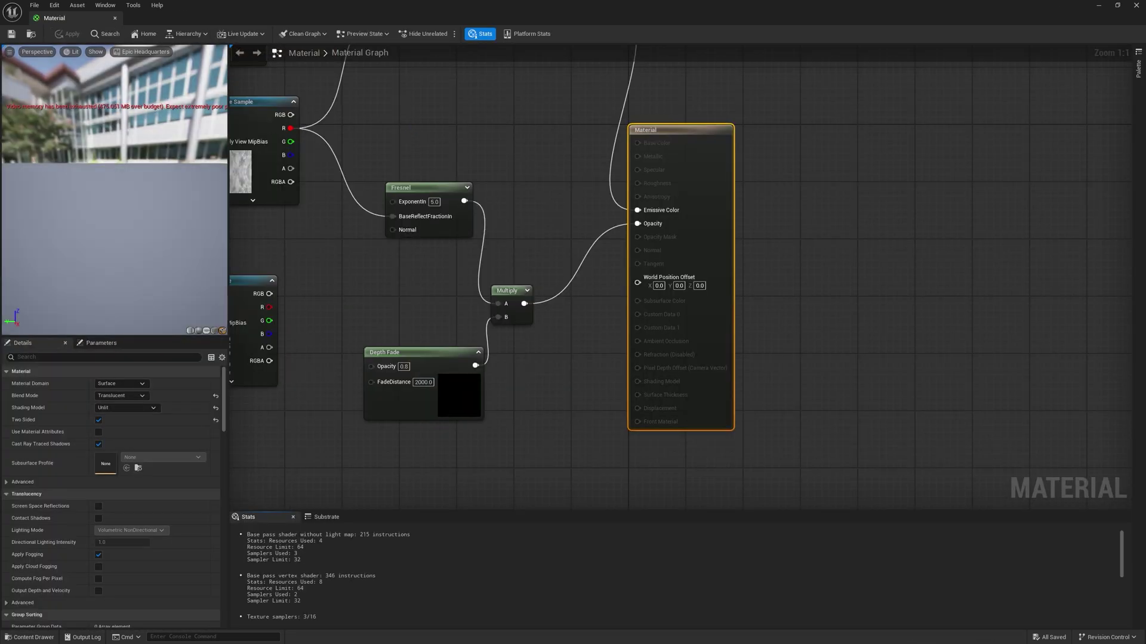
{"action": "scroll", "coordinate": [514, 185], "scroll_direction": "down", "scroll_amount": 2}
{"action": "right_click_drag", "start_coordinate": [513, 185], "coordinate": [654, 261]}
{"action": "right_click_drag", "start_coordinate": [607, 196], "coordinate": [680, 277]}
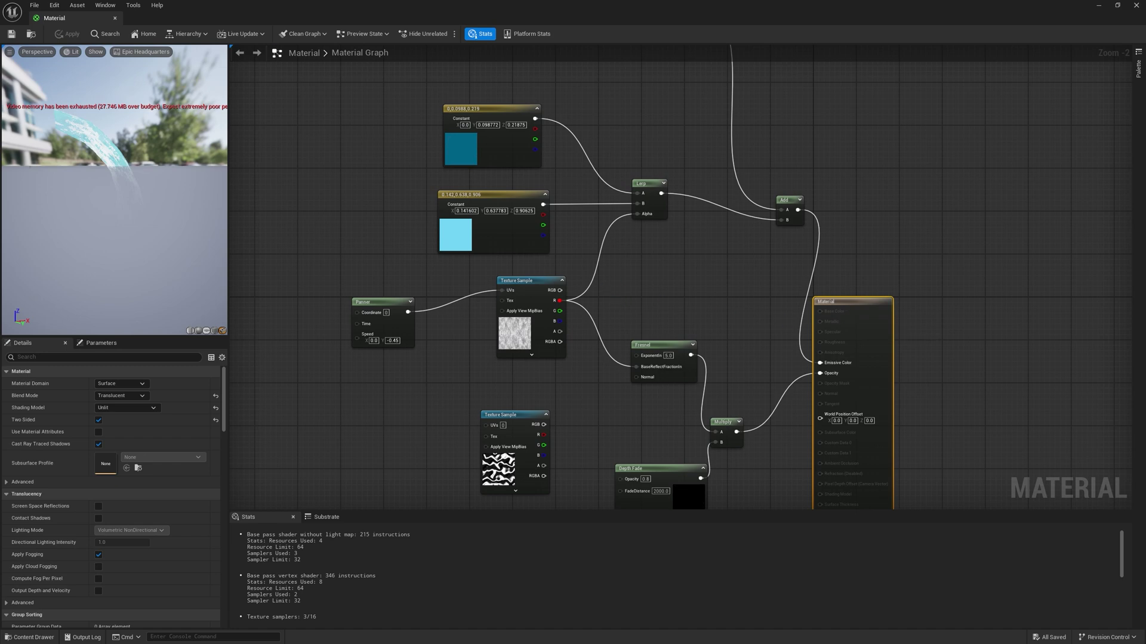
{"action": "right_click_drag", "start_coordinate": [613, 287], "coordinate": [581, 257]}
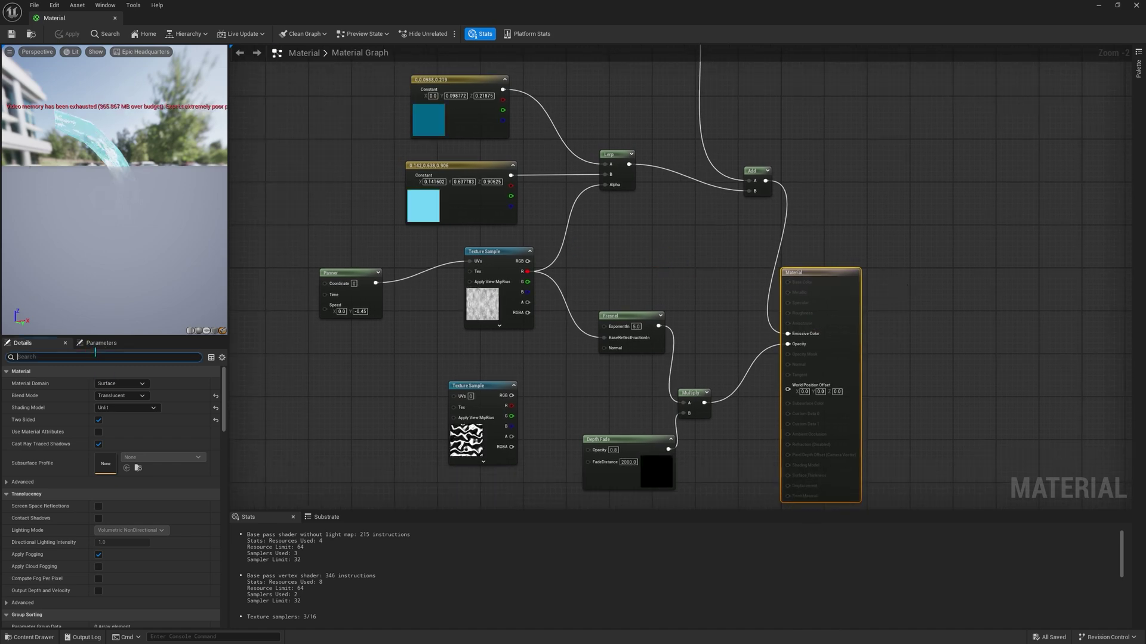
{"action": "type", "text": "refra"}
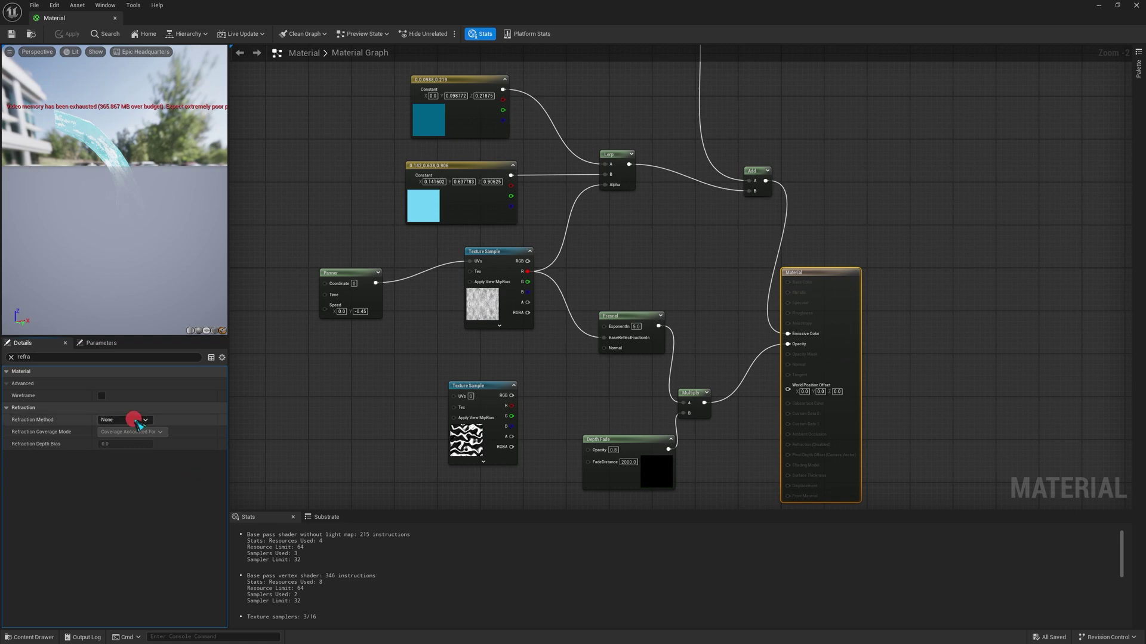
{"action": "left_click", "coordinate": [123, 428]}
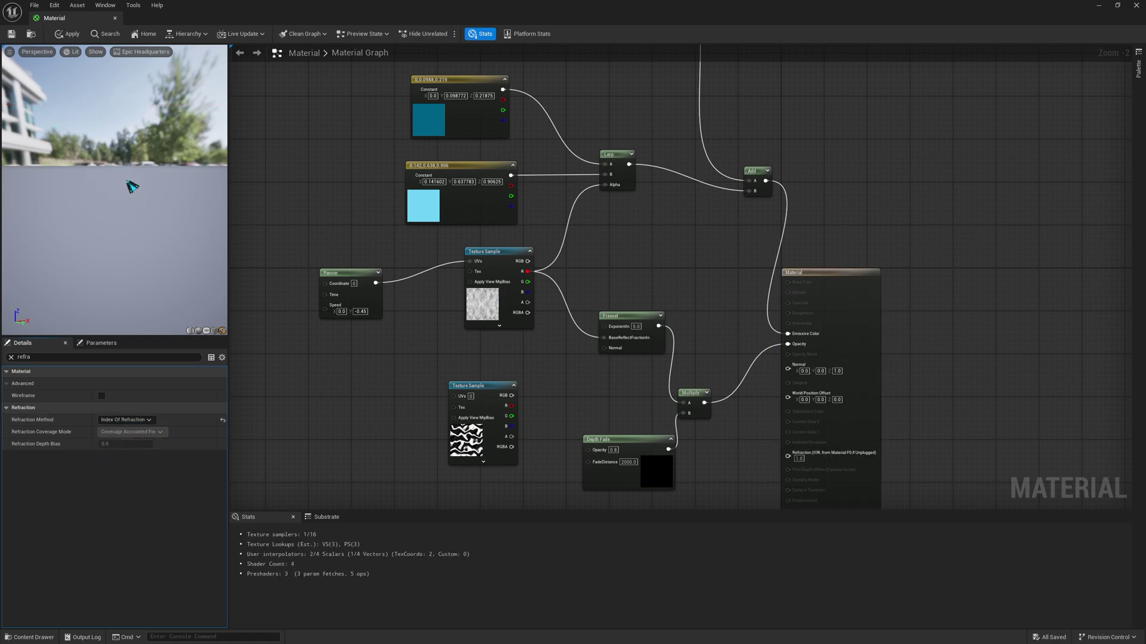
Save the material and move its editor window aside to check the refraction on the water in the level view
{"action": "left_click_drag", "start_coordinate": [143, 150], "coordinate": [42, 161]}
{"action": "left_click", "coordinate": [11, 36]}
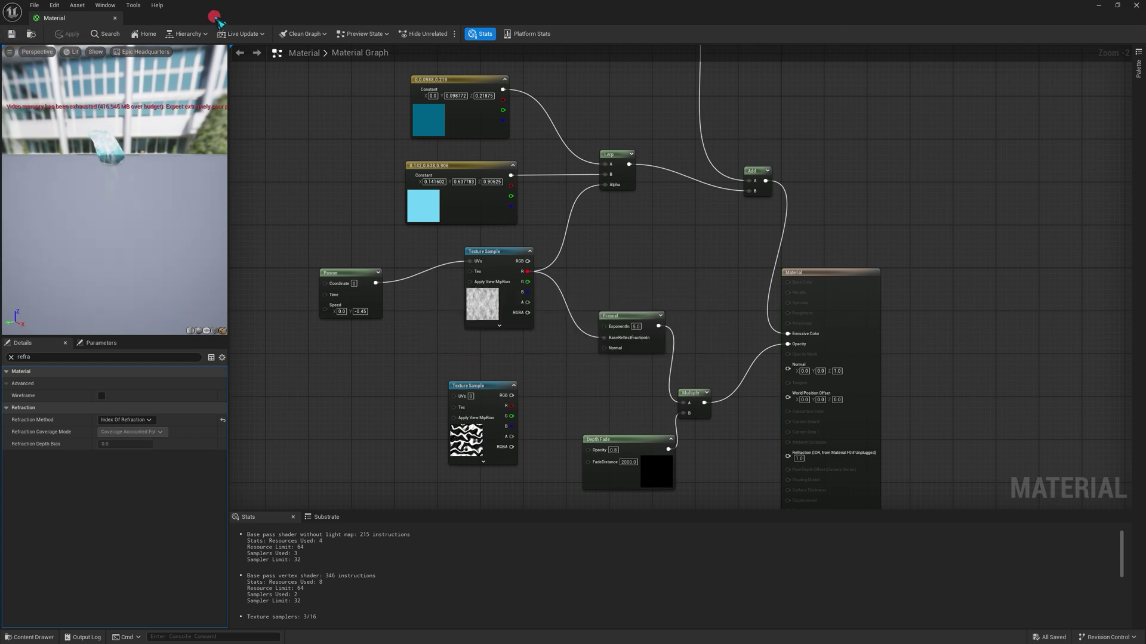
{"action": "left_click_drag", "start_coordinate": [218, 20], "coordinate": [618, 329]}
{"action": "left_click", "coordinate": [392, 159]}
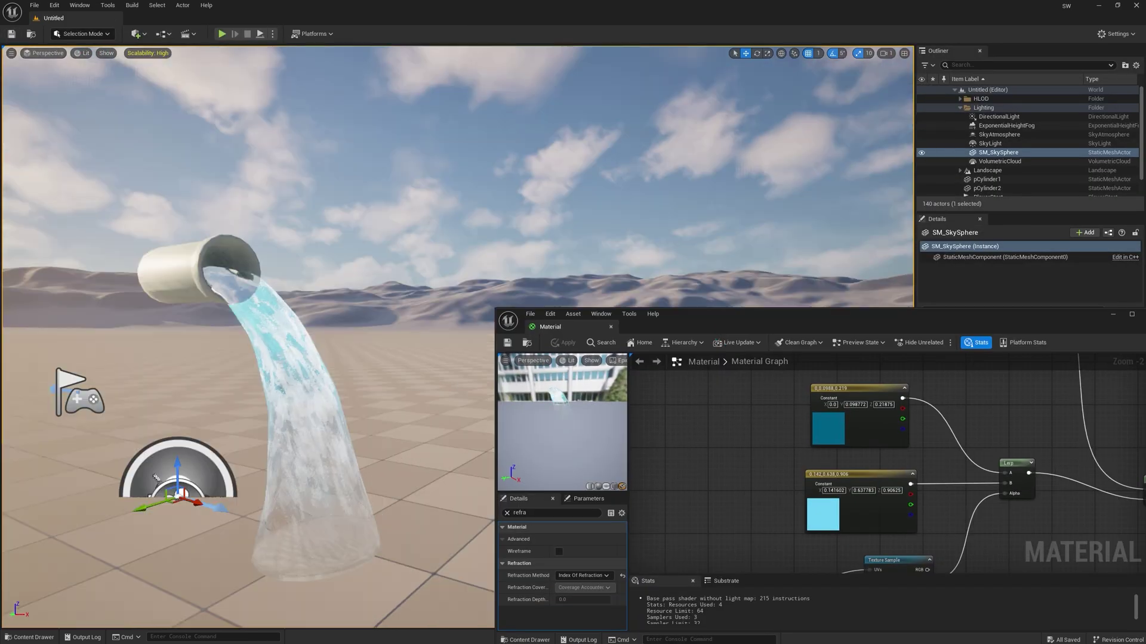
Connect the grey water Texture Sample's R output to the material's Refraction input and close the maximized material editor
{"action": "double_click", "coordinate": [618, 329]}
{"action": "left_click_drag", "start_coordinate": [749, 366], "coordinate": [765, 426]}
{"action": "right_click_drag", "start_coordinate": [688, 444], "coordinate": [782, 375]}
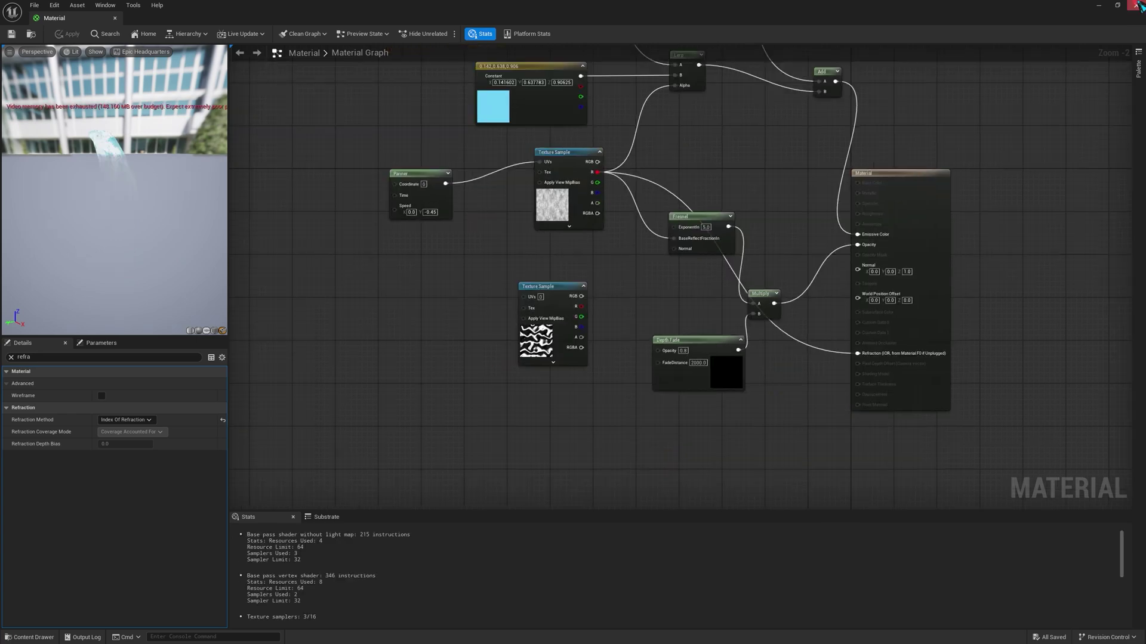
{"action": "left_click", "coordinate": [1136, 5]}
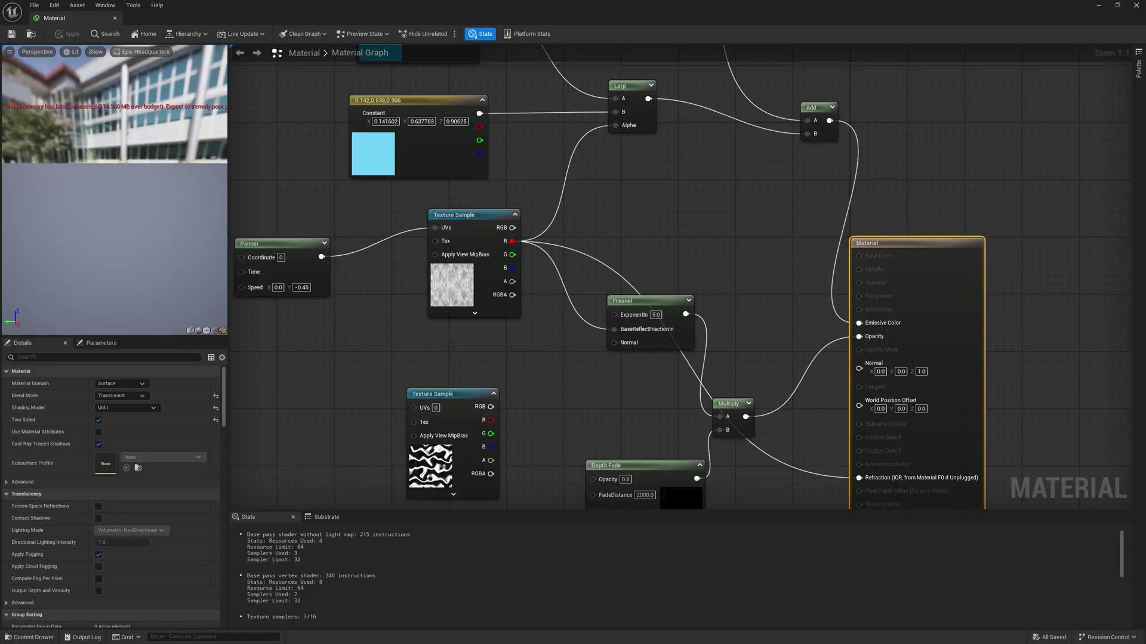
Add a Multiply node between the grey water Texture Sample and the material output
{"action": "right_click_drag", "start_coordinate": [674, 231], "coordinate": [677, 283]}
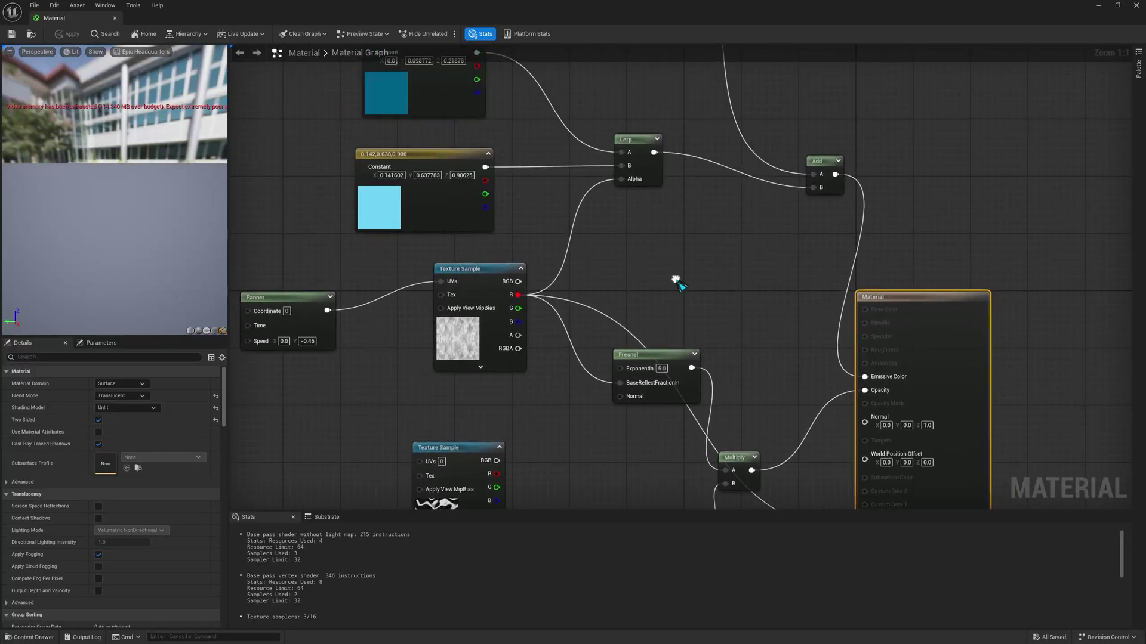
{"action": "right_click", "coordinate": [696, 277]}
{"action": "type", "text": "mult"}
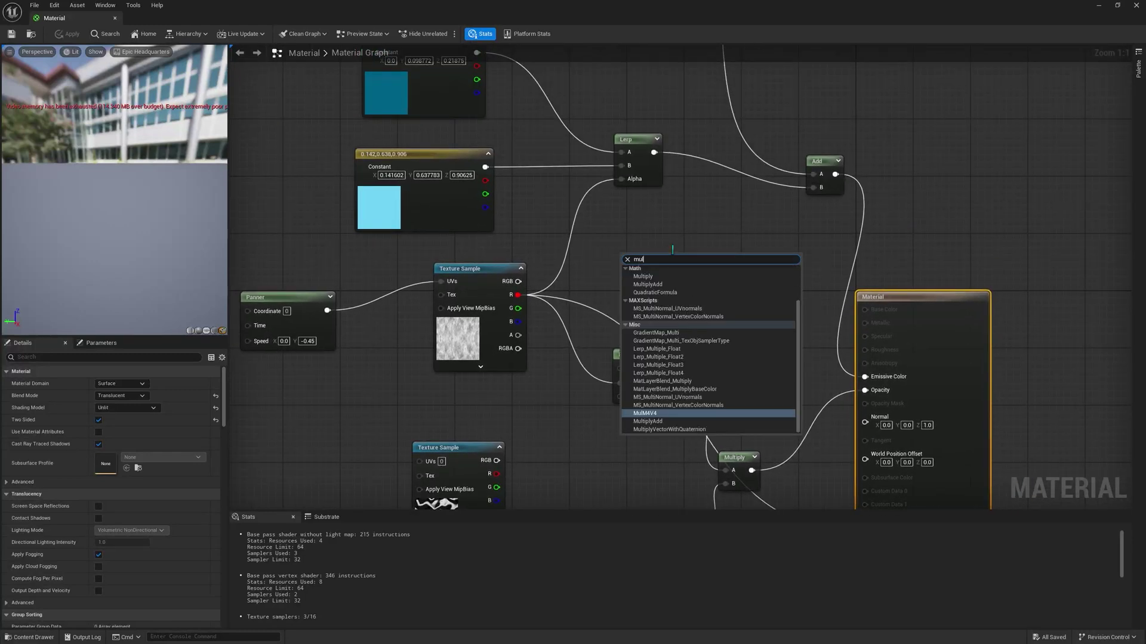
{"action": "key", "text": "Return"}
{"action": "left_click_drag", "start_coordinate": [641, 256], "coordinate": [748, 265]}
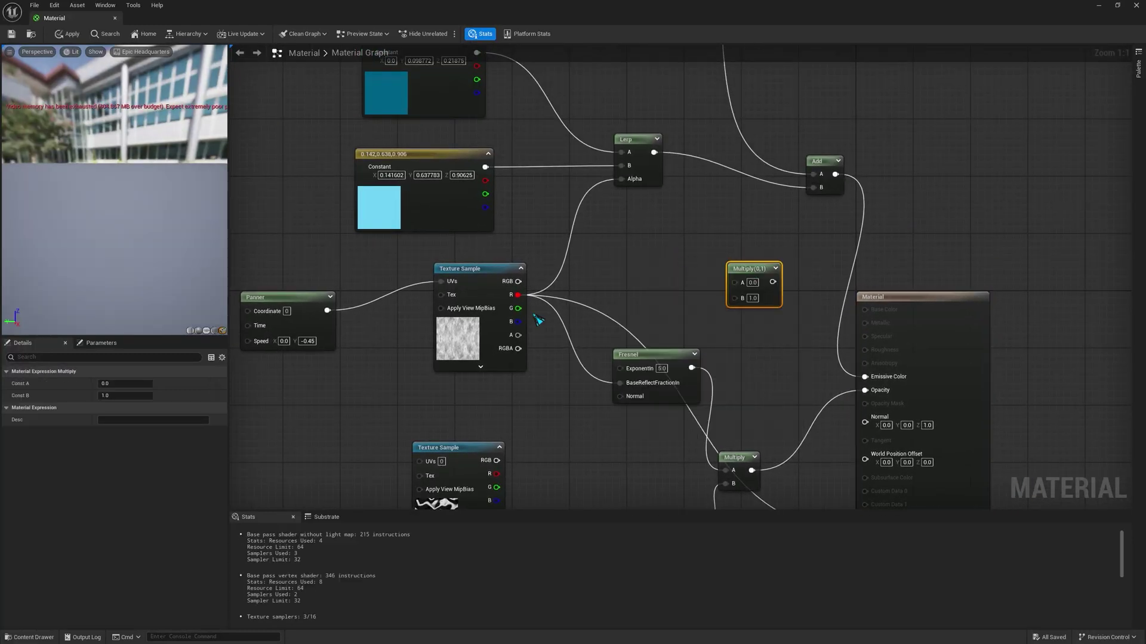
{"action": "right_click", "coordinate": [766, 280]}
{"action": "left_click", "coordinate": [668, 269]}
{"action": "right_click_drag", "start_coordinate": [743, 411], "coordinate": [704, 287]}
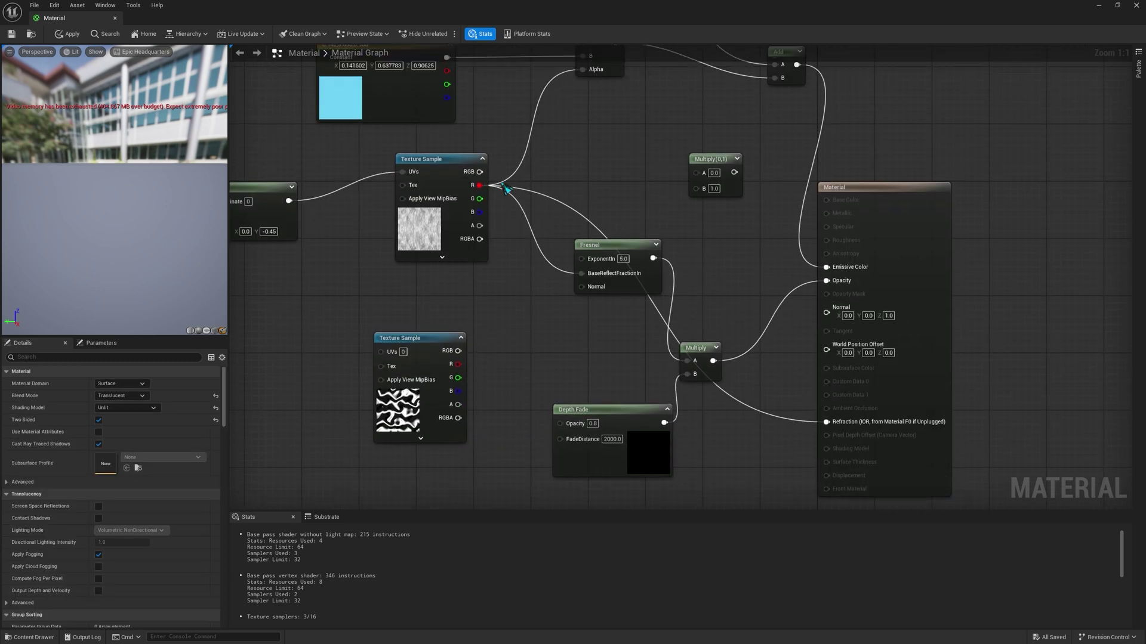
Connect the water texture's R output to the new Multiply's A input and a Constant of 0.5 to B
{"action": "left_click_drag", "start_coordinate": [480, 185], "coordinate": [659, 212]}
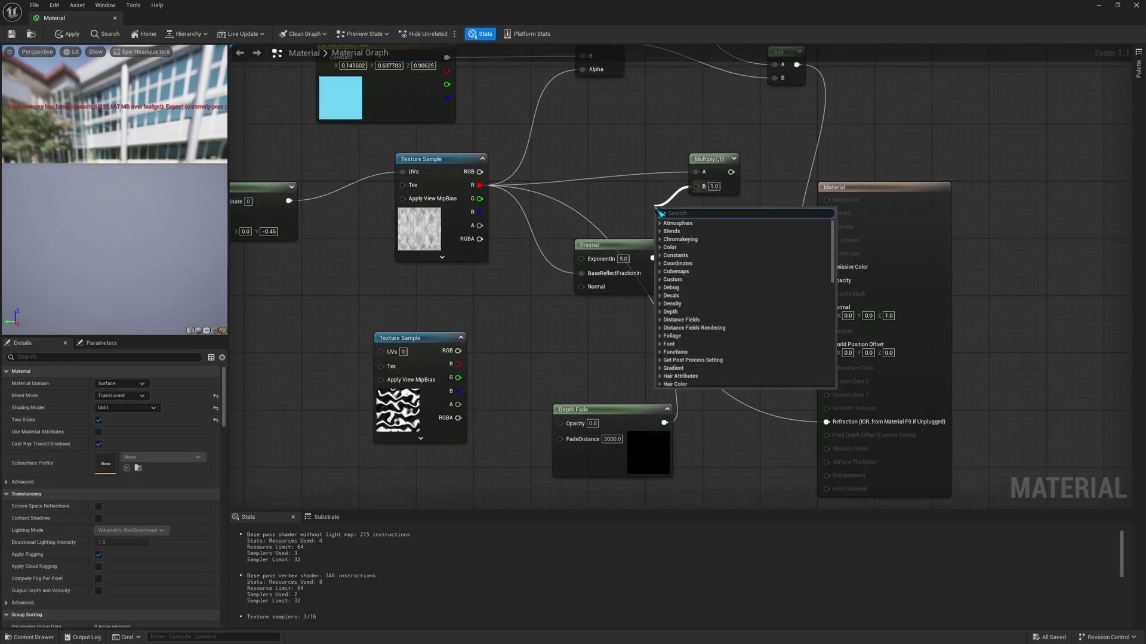
{"action": "type", "text": "const"}
{"action": "key", "text": "Return"}
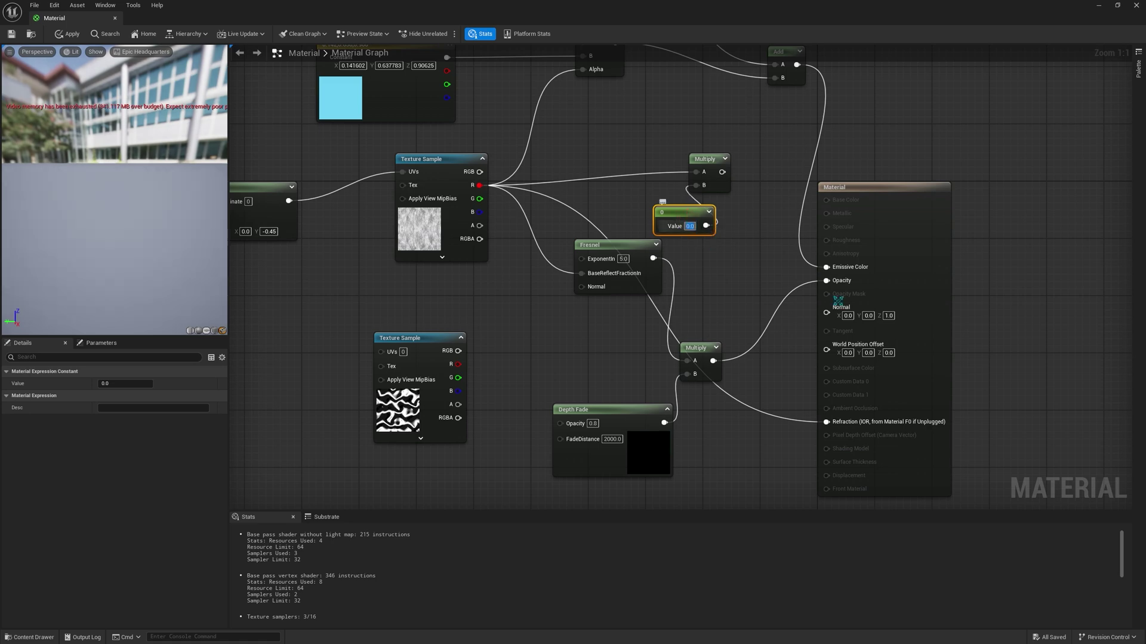
{"action": "type", "text": "0.5"}
{"action": "key", "text": "Return"}
Connect the new Multiply's output to the material's Refraction input, apply the material and close its editor
{"action": "left_click_drag", "start_coordinate": [828, 423], "coordinate": [827, 423]}
{"action": "right_click_drag", "start_coordinate": [714, 292], "coordinate": [776, 399]}
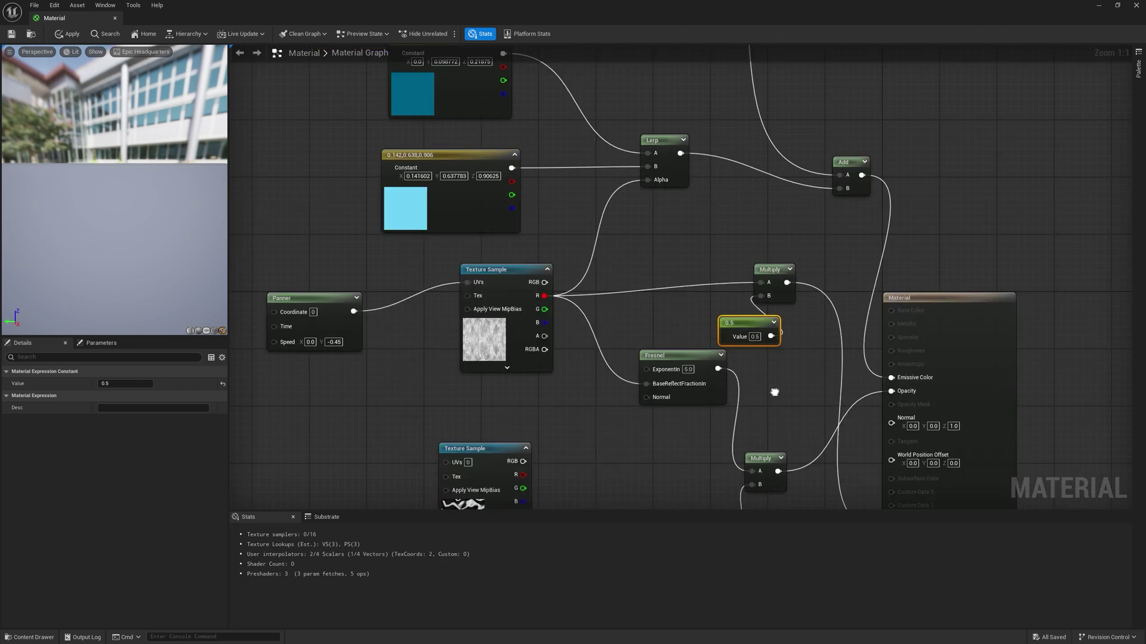
{"action": "left_click", "coordinate": [64, 34]}
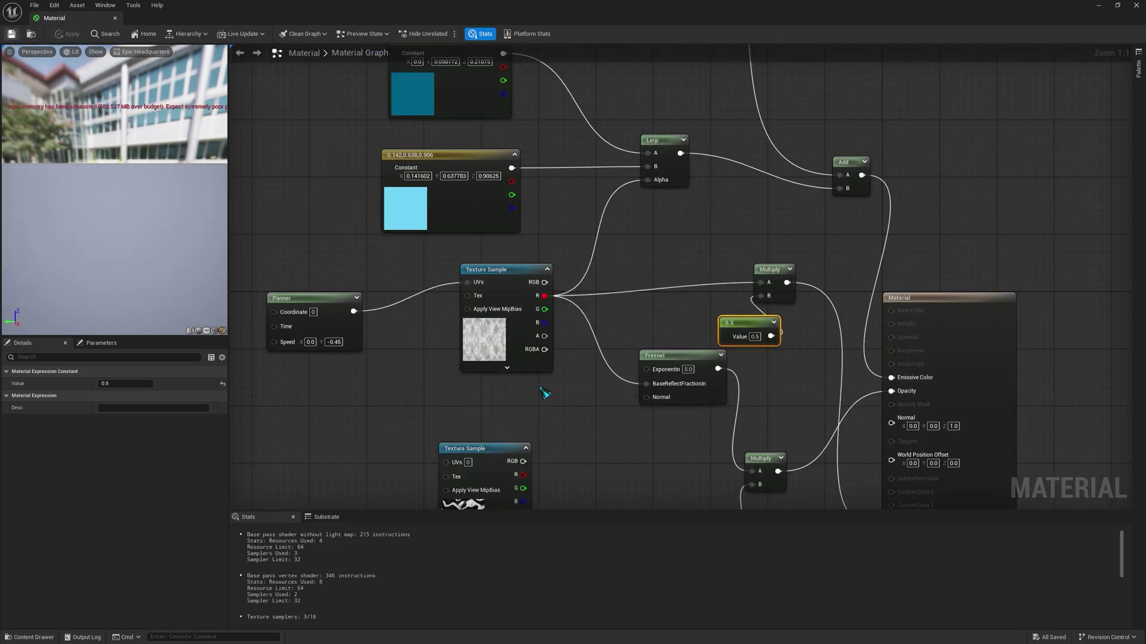
{"action": "left_click", "coordinate": [1134, 6]}
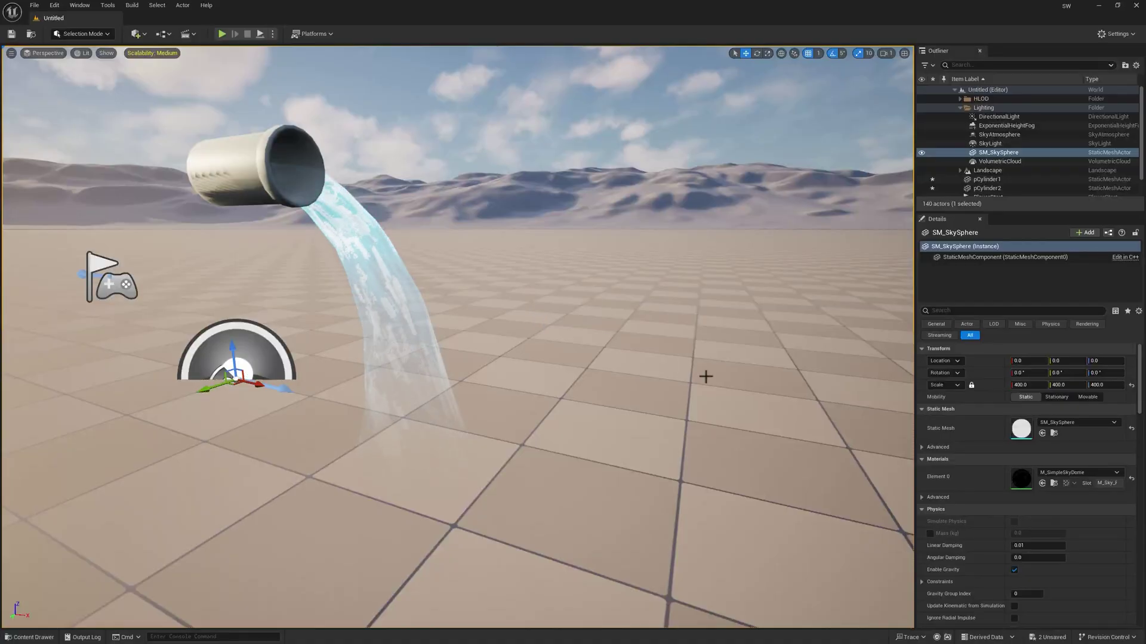
Reopen the water material and move the black-and-white wave Texture Sample into the free space below the other nodes
{"action": "key", "text": "ctrl+space"}
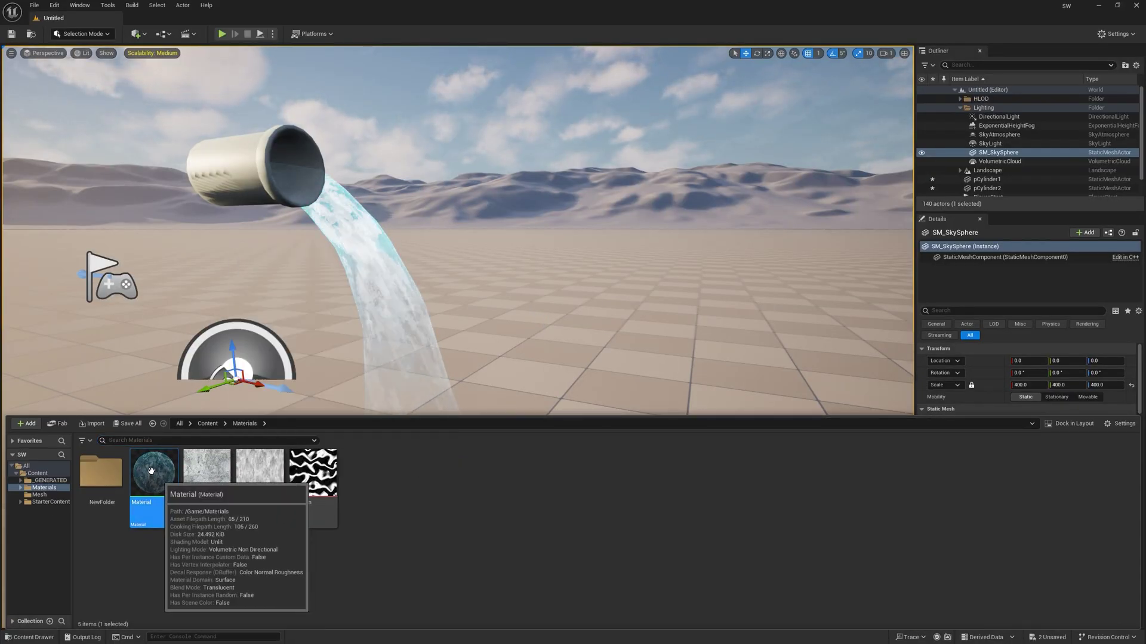
{"action": "left_click", "coordinate": [472, 160]}
{"action": "key", "text": "ctrl+space"}
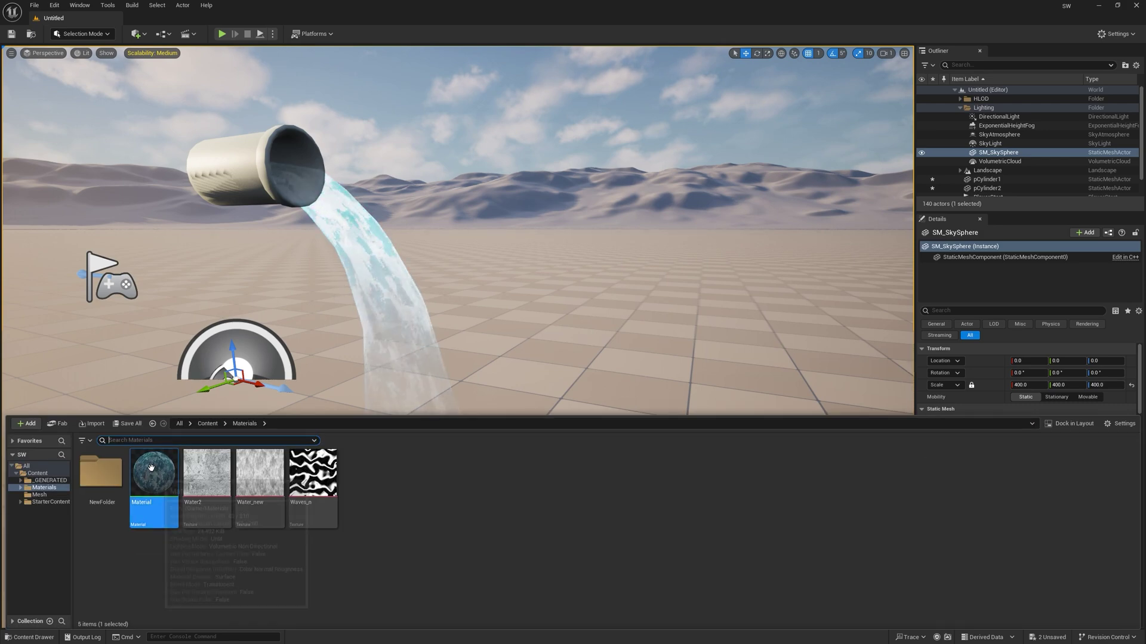
{"action": "double_click", "coordinate": [151, 469]}
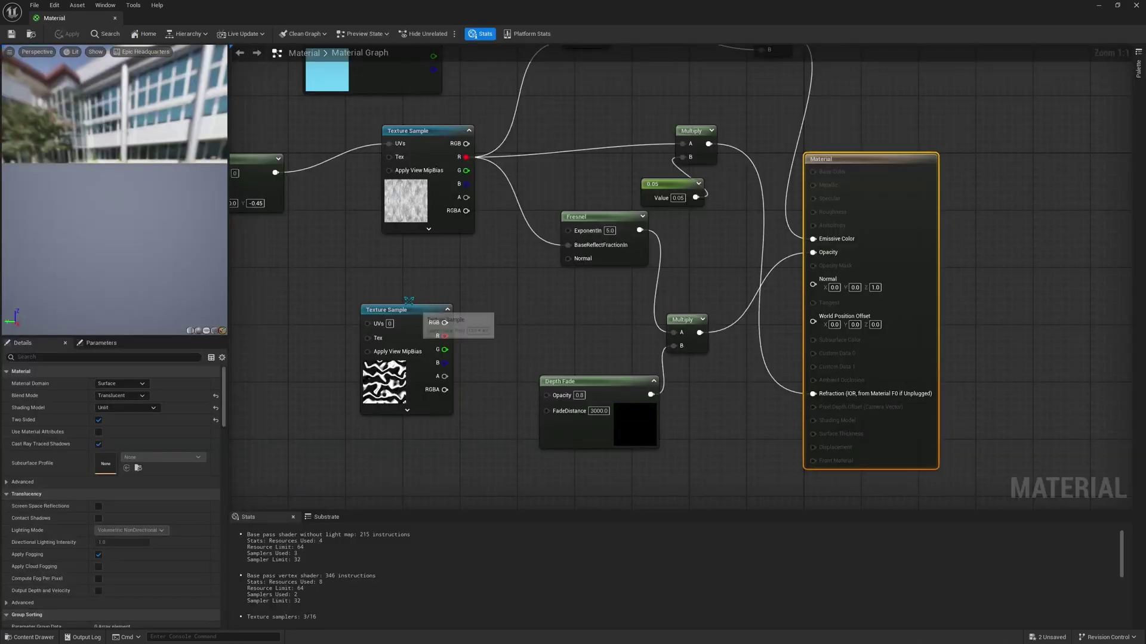
{"action": "left_click_drag", "start_coordinate": [408, 301], "coordinate": [322, 371]}
{"action": "right_click_drag", "start_coordinate": [417, 354], "coordinate": [558, 264]}
{"action": "left_click_drag", "start_coordinate": [467, 287], "coordinate": [453, 323]}
{"action": "left_click", "coordinate": [477, 280]}
{"action": "right_click_drag", "start_coordinate": [477, 279], "coordinate": [461, 251]}
Add a Multiply and a VertexNormalWS node, placing them above and below the wave Texture Sample
{"action": "right_click", "coordinate": [565, 378]}
{"action": "type", "text": "multi"}
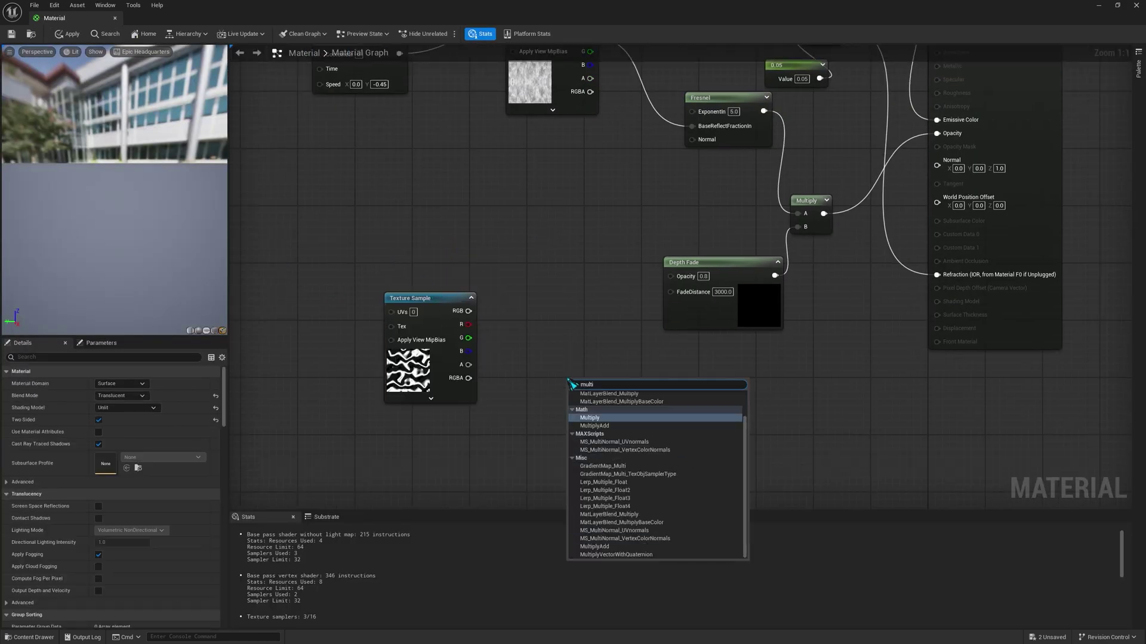
{"action": "key", "text": "Return"}
{"action": "right_click", "coordinate": [542, 332]}
{"action": "type", "text": "vertex"}
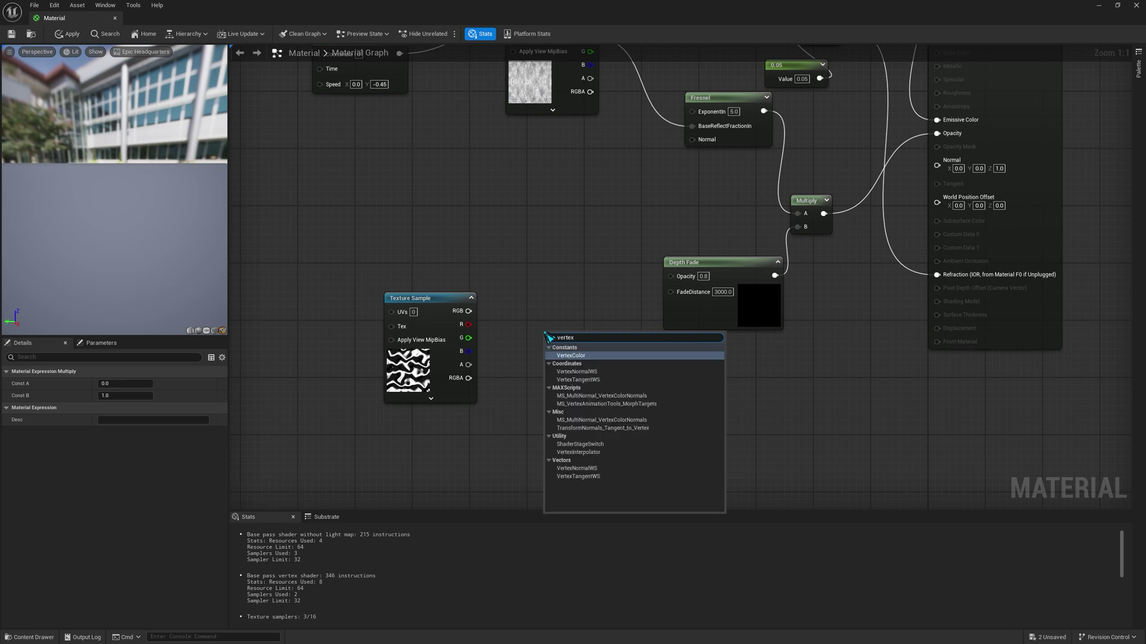
{"action": "left_click", "coordinate": [577, 374]}
{"action": "left_click_drag", "start_coordinate": [560, 340], "coordinate": [574, 309]}
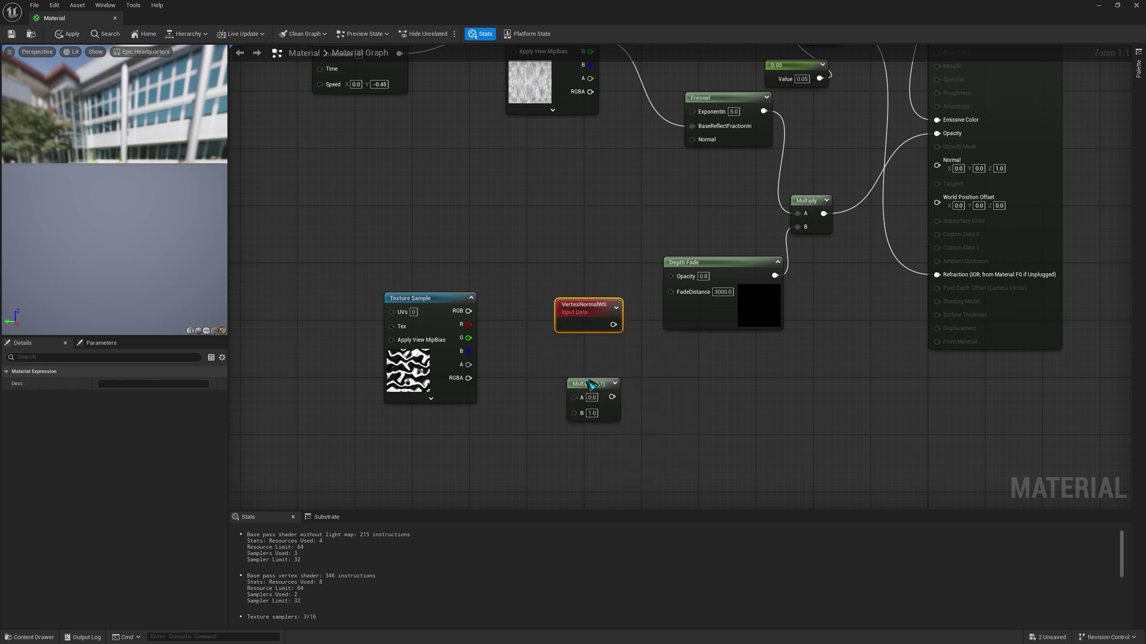
{"action": "left_click_drag", "start_coordinate": [587, 380], "coordinate": [547, 238]}
{"action": "left_click_drag", "start_coordinate": [563, 305], "coordinate": [475, 455]}
{"action": "left_click", "coordinate": [525, 368]}
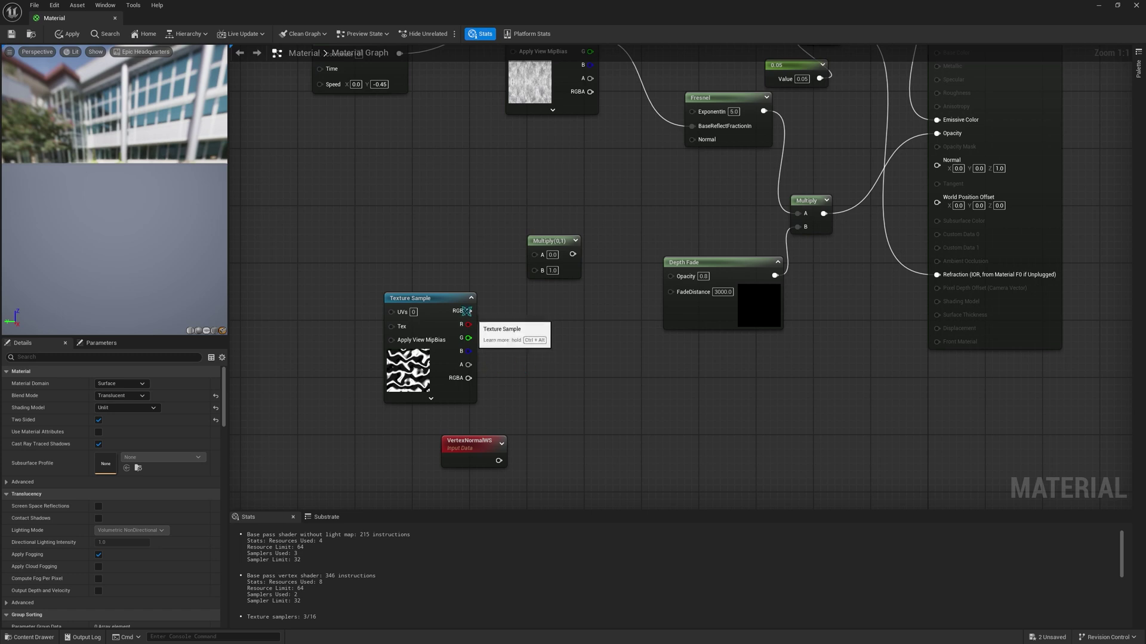
Multiply the wave texture's RGB output by VertexNormalWS and connect the result to the material's World Position Offset input
{"action": "left_click_drag", "start_coordinate": [466, 310], "coordinate": [534, 255]}
{"action": "left_click_drag", "start_coordinate": [499, 460], "coordinate": [539, 337]}
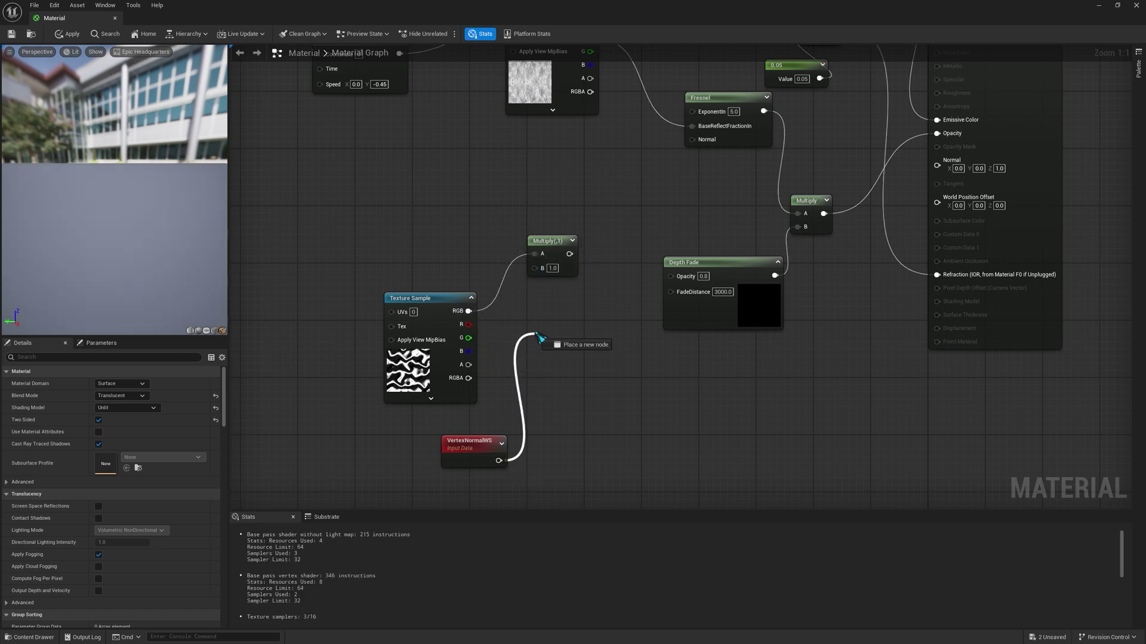
{"action": "left_click_drag", "start_coordinate": [536, 271], "coordinate": [535, 270]}
{"action": "right_click_drag", "start_coordinate": [626, 343], "coordinate": [572, 421]}
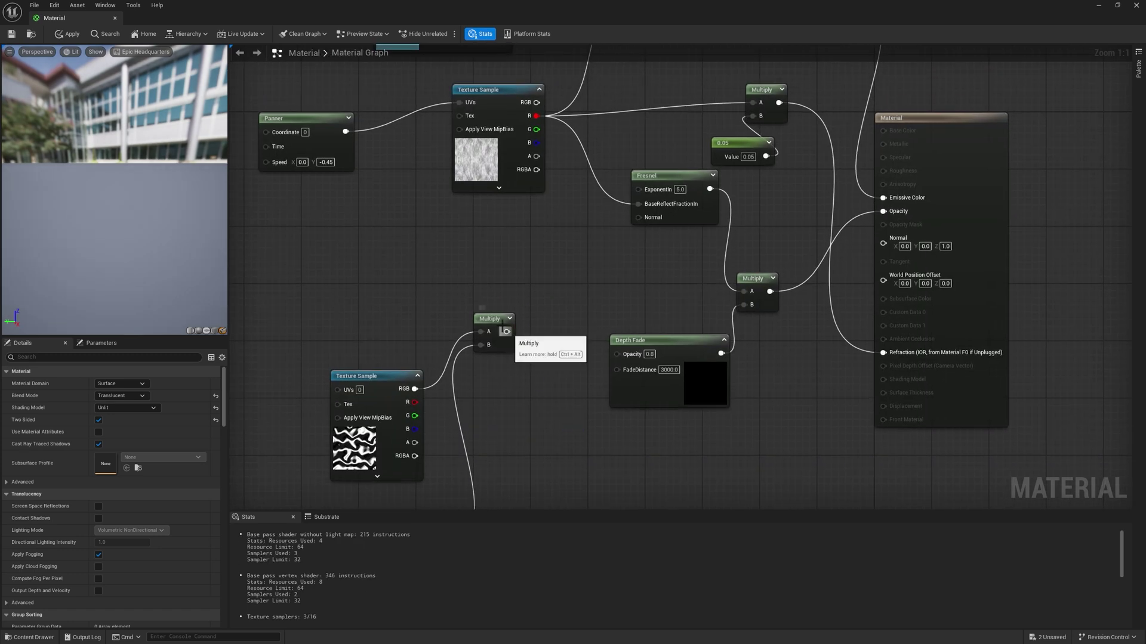
{"action": "left_click_drag", "start_coordinate": [506, 332], "coordinate": [883, 275]}
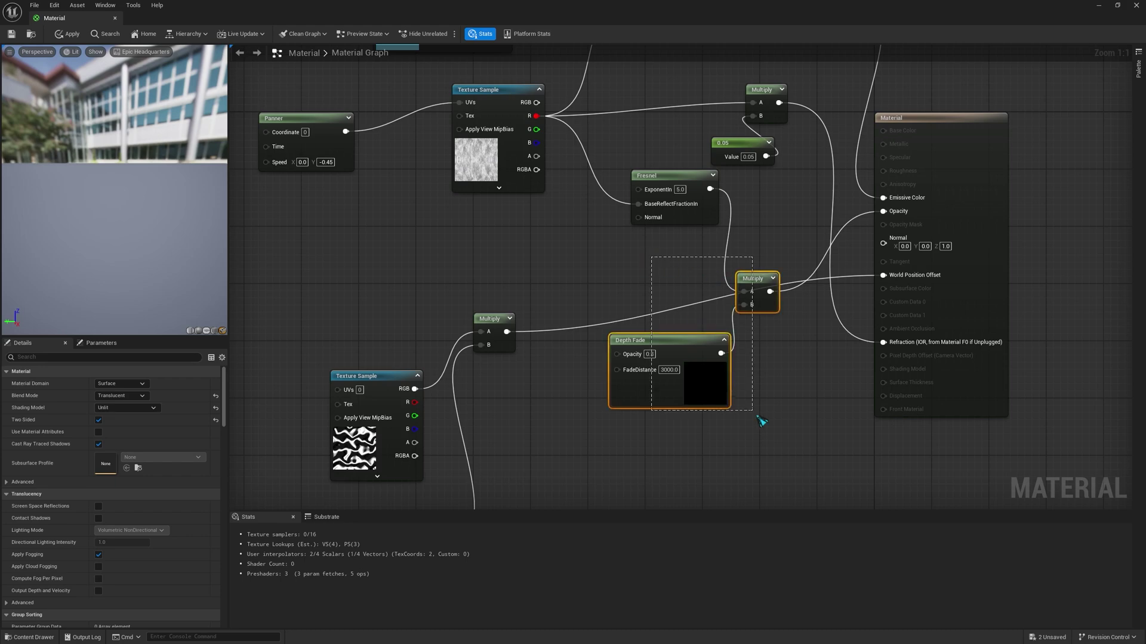
Tidy the graph by moving the wave nodes lower and regrouping the Depth Fade, opacity Multiply and Fresnel nodes
{"action": "left_click_drag", "start_coordinate": [757, 417], "coordinate": [758, 418]}
{"action": "left_click_drag", "start_coordinate": [356, 288], "coordinate": [498, 387]}
{"action": "left_click_drag", "start_coordinate": [496, 133], "coordinate": [667, 284]}
{"action": "right_click_drag", "start_coordinate": [551, 239], "coordinate": [515, 404]}
{"action": "left_click_drag", "start_coordinate": [558, 265], "coordinate": [678, 357]}
{"action": "left_click_drag", "start_coordinate": [702, 247], "coordinate": [640, 247]}
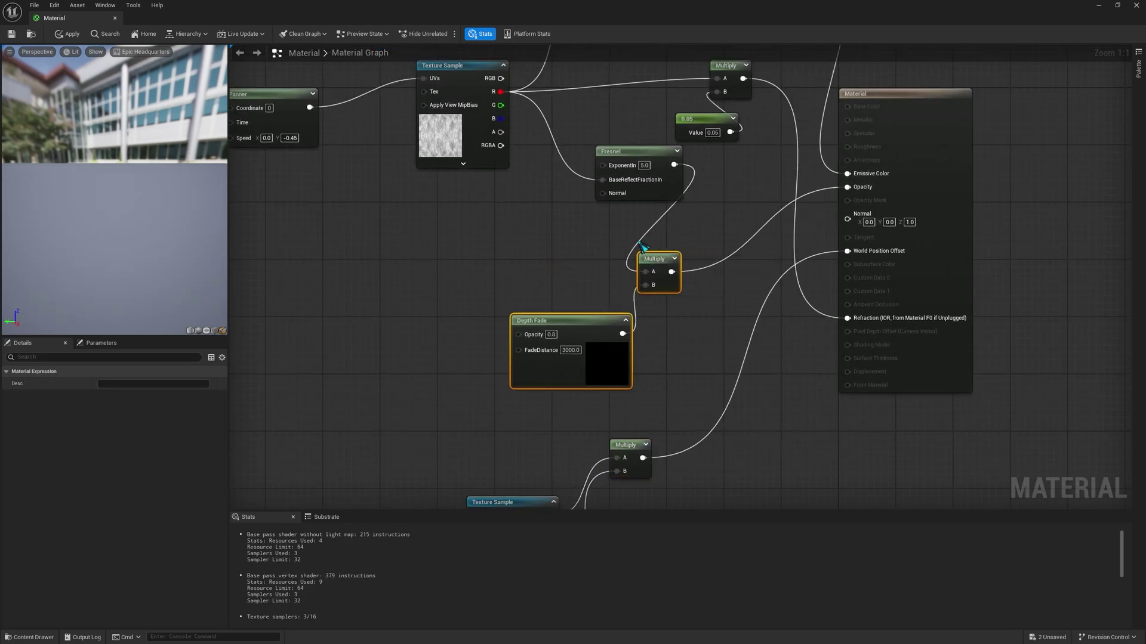
{"action": "left_click_drag", "start_coordinate": [621, 151], "coordinate": [542, 215]}
Reposition the 0.05 Constant and the refraction Multiply closer to the grey water Texture Sample
{"action": "right_click_drag", "start_coordinate": [709, 132], "coordinate": [697, 291]}
{"action": "left_click_drag", "start_coordinate": [697, 290], "coordinate": [644, 302]}
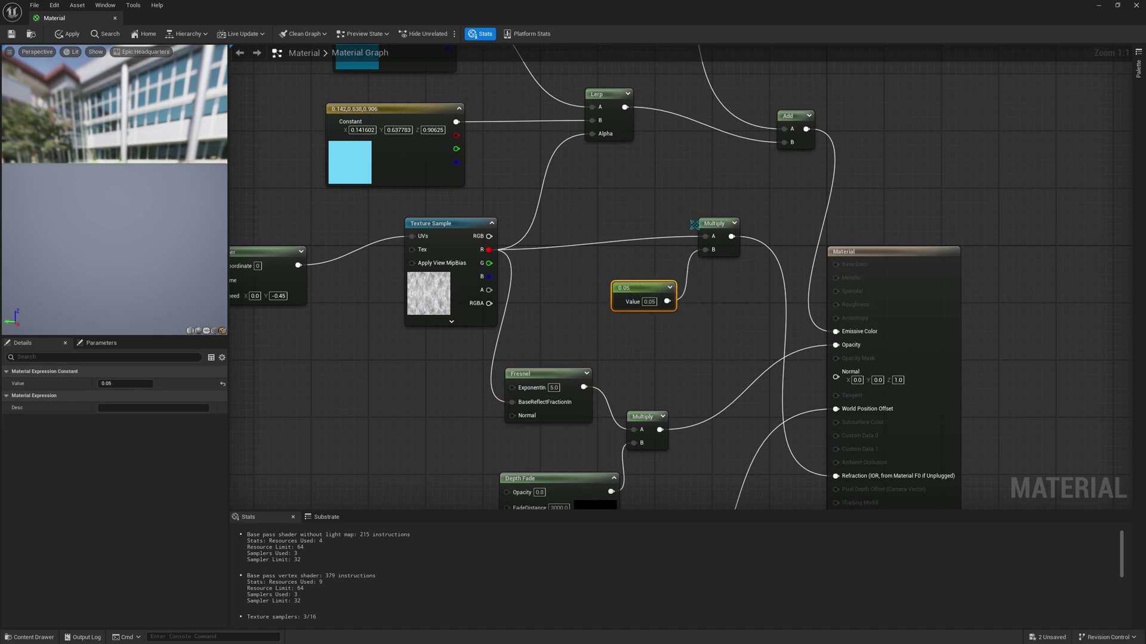
{"action": "left_click_drag", "start_coordinate": [724, 230], "coordinate": [684, 222]}
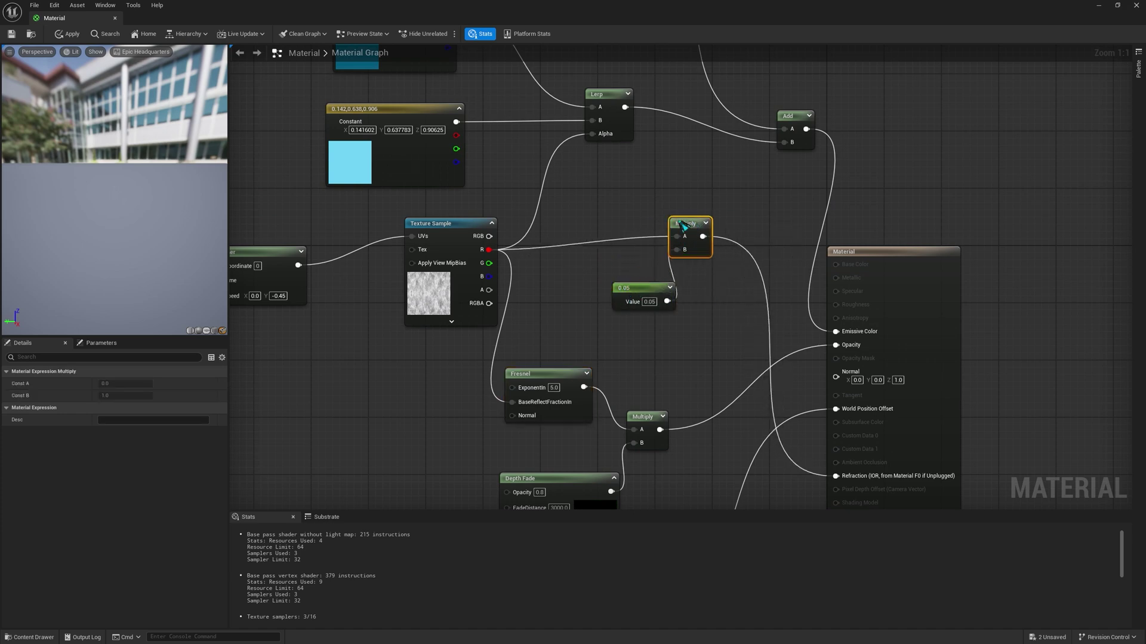
{"action": "left_click_drag", "start_coordinate": [644, 287], "coordinate": [609, 281]}
{"action": "right_click_drag", "start_coordinate": [701, 396], "coordinate": [740, 55]}
{"action": "right_click_drag", "start_coordinate": [760, 337], "coordinate": [787, 403]}
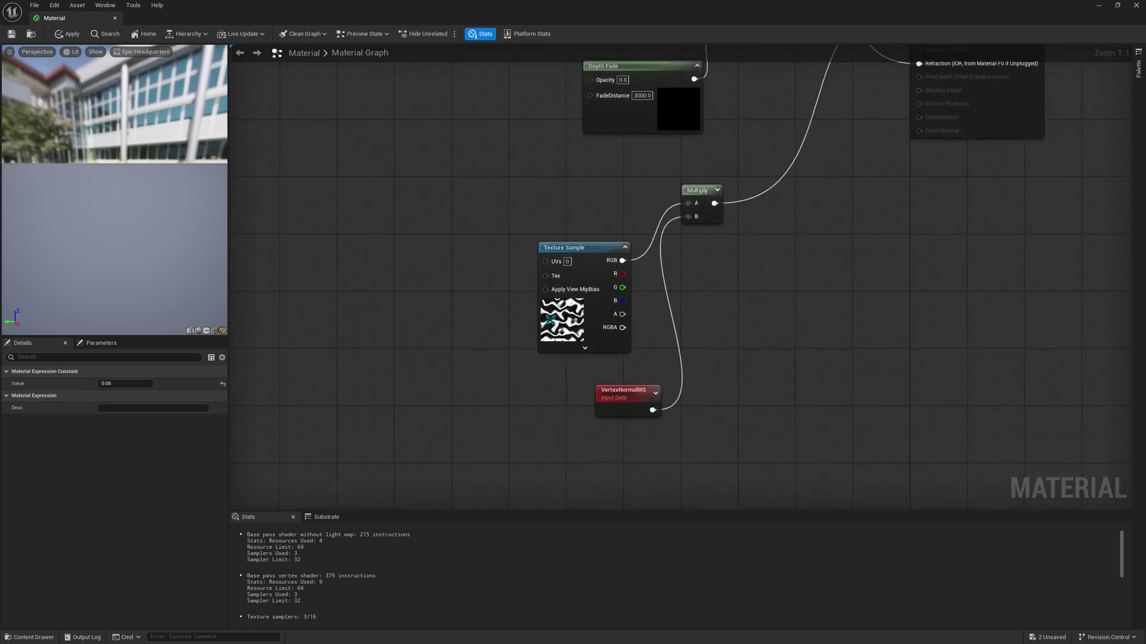
Connect the water Panner's output to the wave Texture Sample's UVs input and check the moving waves in the preview
{"action": "right_click_drag", "start_coordinate": [264, 48], "coordinate": [467, 320]}
{"action": "right_click_drag", "start_coordinate": [524, 221], "coordinate": [485, 329]}
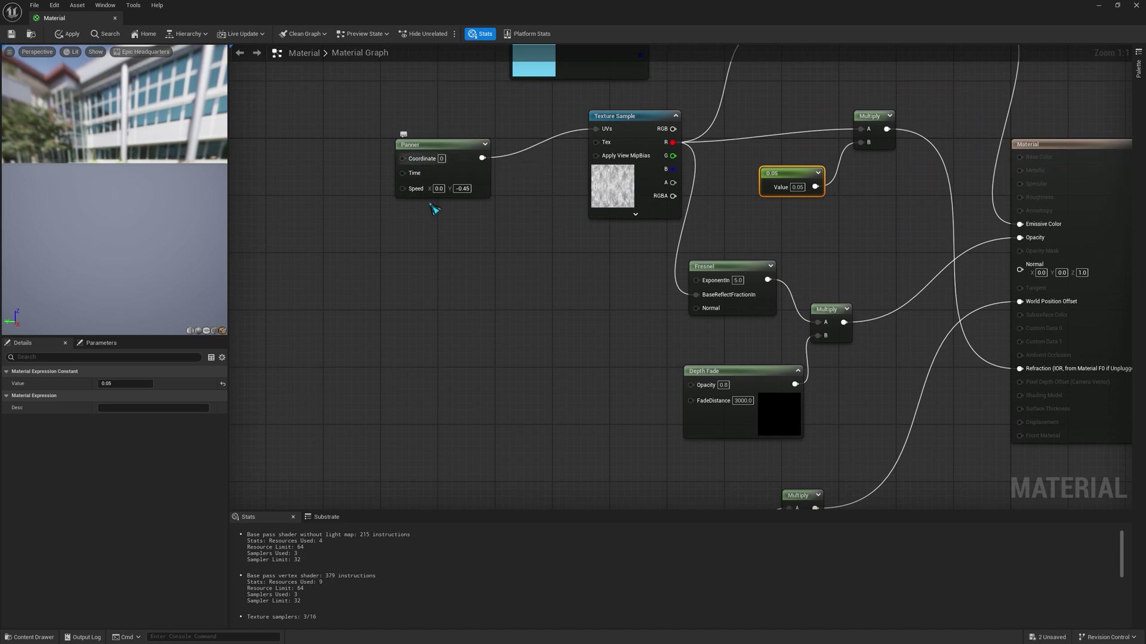
{"action": "mouse_move", "coordinate": [434, 209]}
{"action": "right_mouse_down"}
{"action": "mouse_move", "coordinate": [397, 205]}
{"action": "mouse_move", "coordinate": [463, 220]}
{"action": "mouse_move", "coordinate": [453, 203]}
{"action": "right_mouse_up"}
{"action": "left_click_drag", "start_coordinate": [430, 94], "coordinate": [597, 457]}
{"action": "right_click_drag", "start_coordinate": [646, 366], "coordinate": [522, 328]}
{"action": "left_click_drag", "start_coordinate": [114, 205], "coordinate": [210, 209]}
{"action": "right_click_drag", "start_coordinate": [501, 380], "coordinate": [745, 430]}
{"action": "left_click_drag", "start_coordinate": [113, 197], "coordinate": [137, 199]}
{"action": "right_click_drag", "start_coordinate": [783, 463], "coordinate": [742, 336]}
Add a Multiply fed by the wave displacement Multiply and attach a Constant to its B input
{"action": "left_click_drag", "start_coordinate": [635, 287], "coordinate": [709, 403]}
{"action": "type", "text": "multi"}
{"action": "key", "text": "Return"}
{"action": "type", "text": "const"}
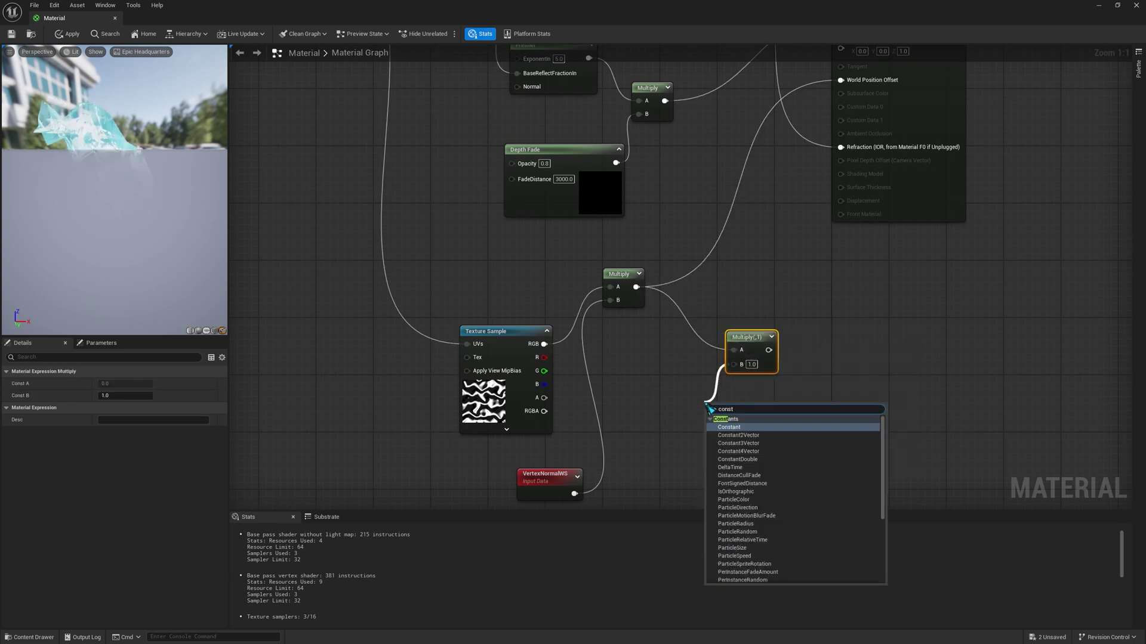
{"action": "key", "text": "Return"}
Connect the new Multiply to the material's World Position Offset input and apply the material
{"action": "left_click_drag", "start_coordinate": [760, 351], "coordinate": [810, 186]}
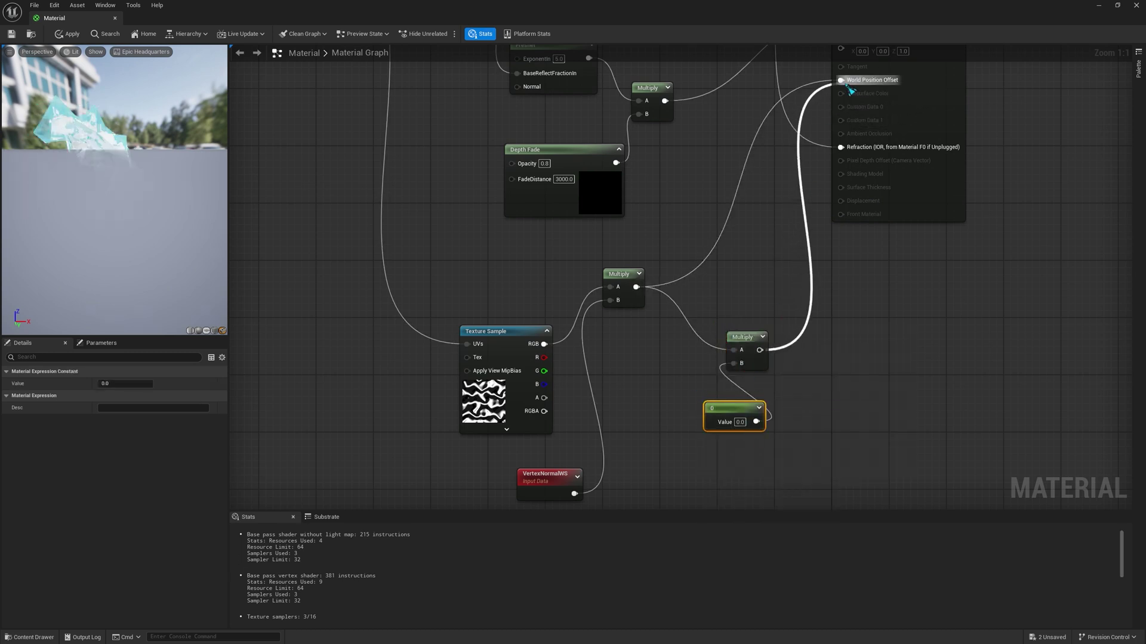
{"action": "left_click_drag", "start_coordinate": [849, 88], "coordinate": [841, 80]}
{"action": "left_click", "coordinate": [67, 34]}
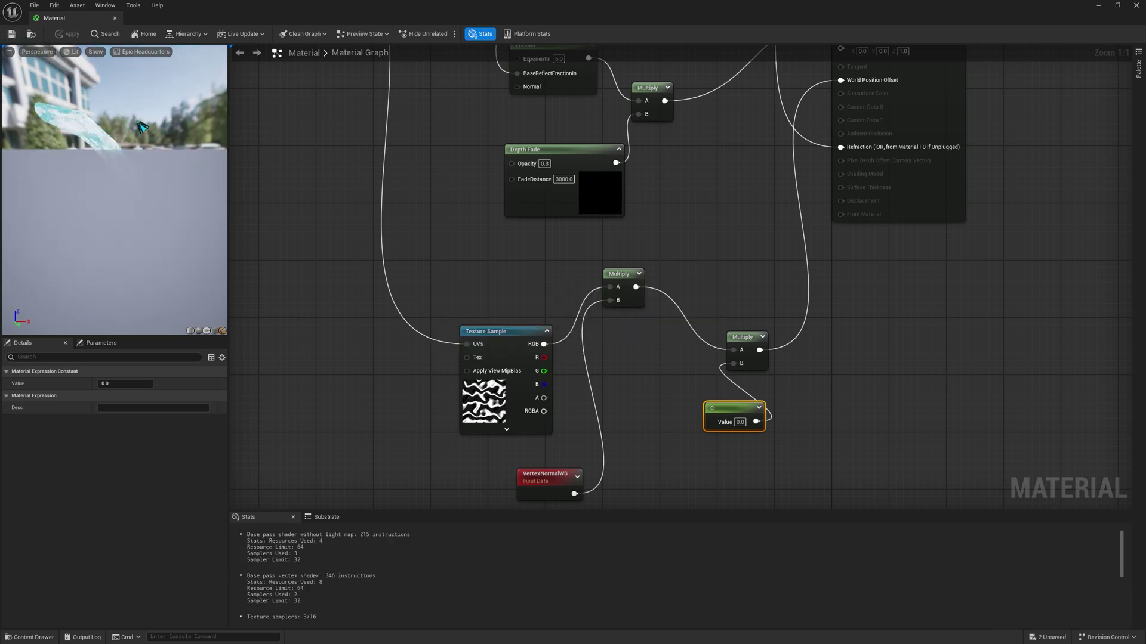
{"action": "left_click_drag", "start_coordinate": [142, 127], "coordinate": [114, 72]}
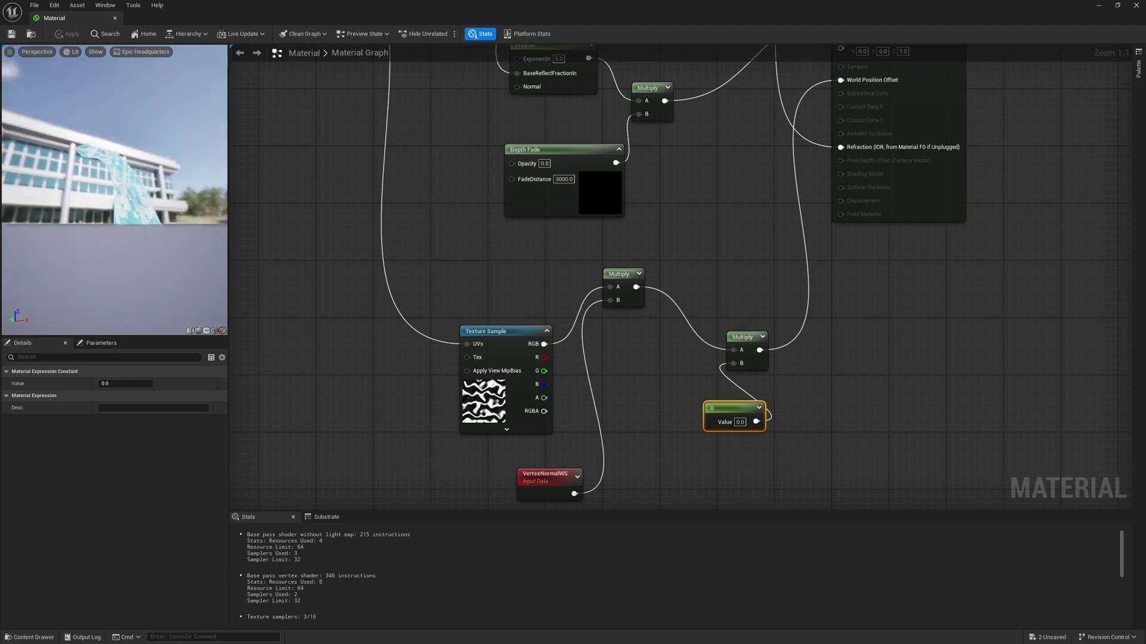
{"action": "left_click_drag", "start_coordinate": [114, 139], "coordinate": [99, 147]}
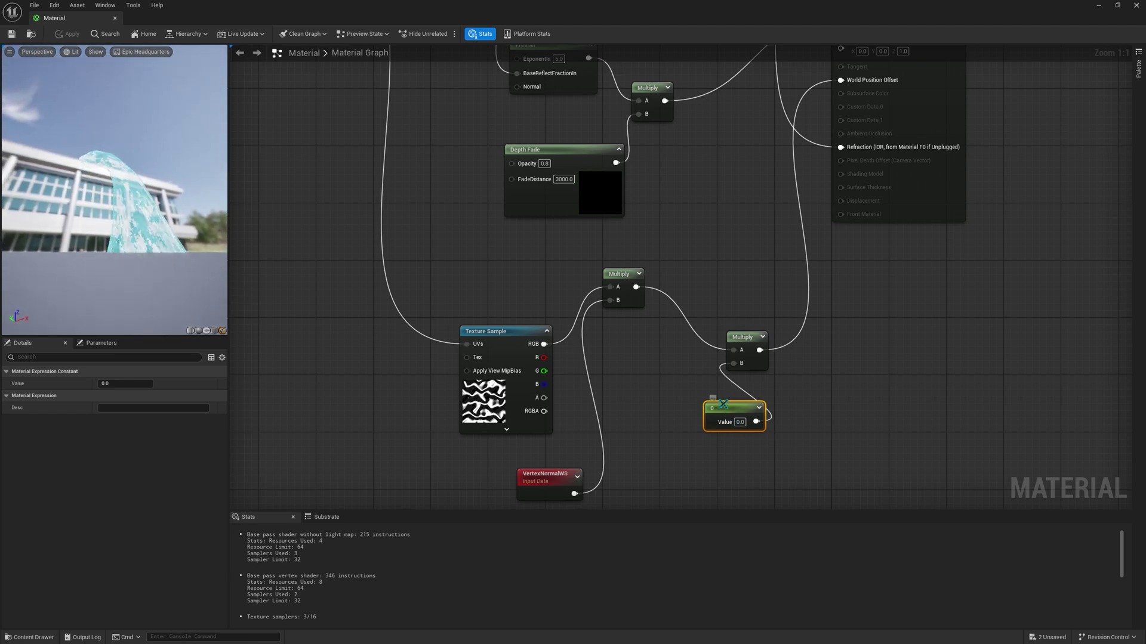
Set the wave strength Constant to 0.05 and apply the material
{"action": "type", "text": "5"}
{"action": "key", "text": "Return"}
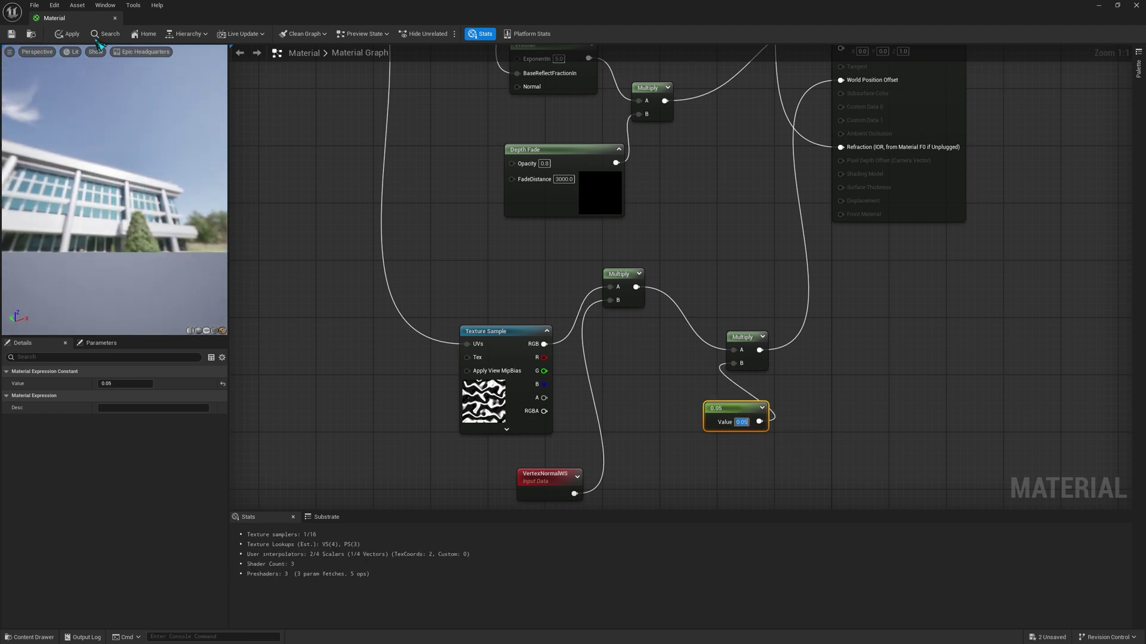
{"action": "left_click", "coordinate": [68, 34]}
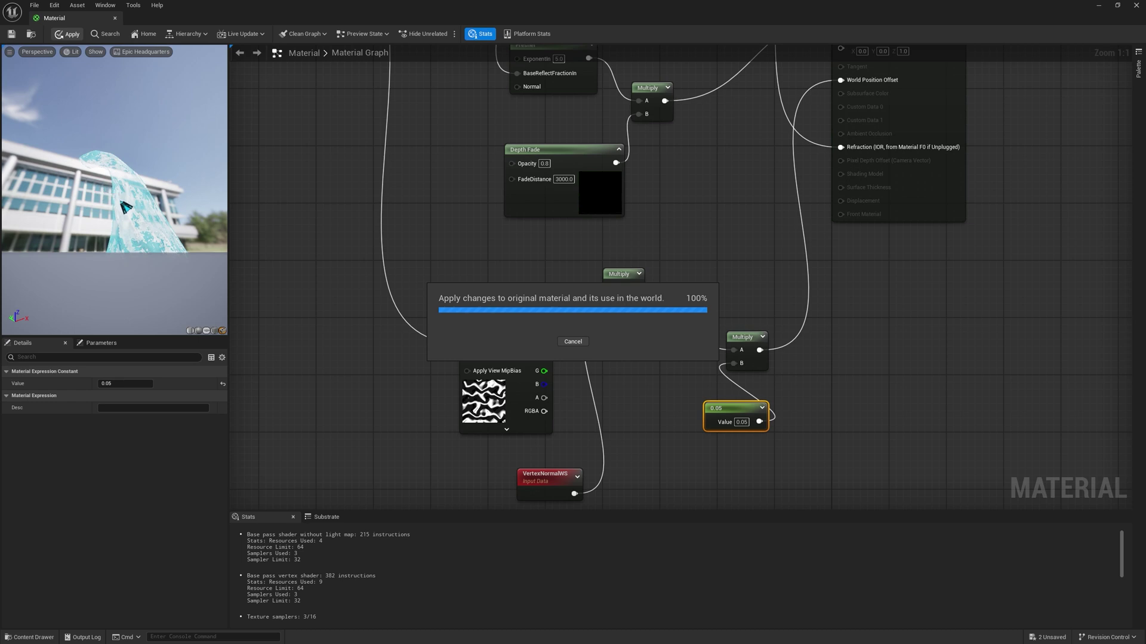
{"action": "left_click_drag", "start_coordinate": [122, 203], "coordinate": [147, 201]}
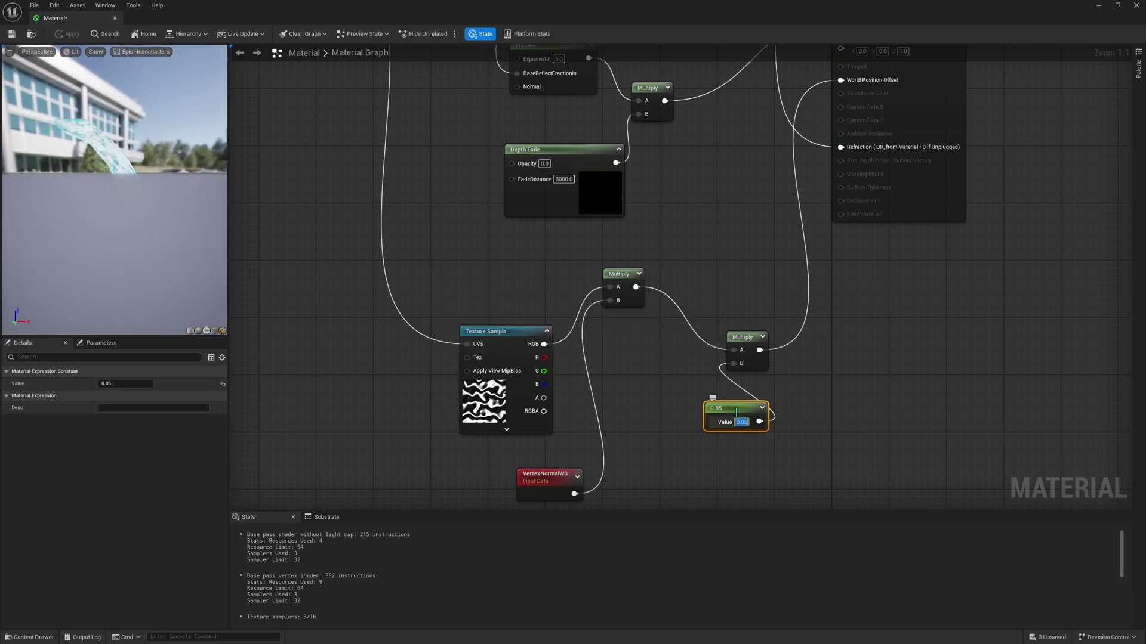
Set the wave strength Constant to 0.09, apply the material and return to the level
{"action": "type", "text": "0.09"}
{"action": "key", "text": "Return"}
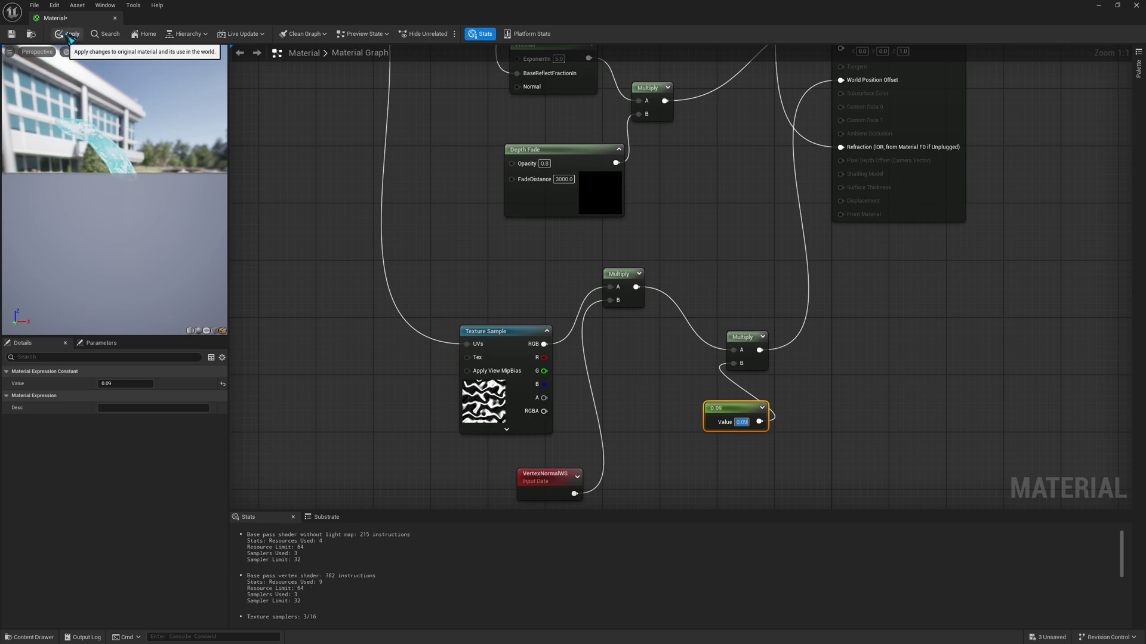
{"action": "left_click", "coordinate": [67, 34]}
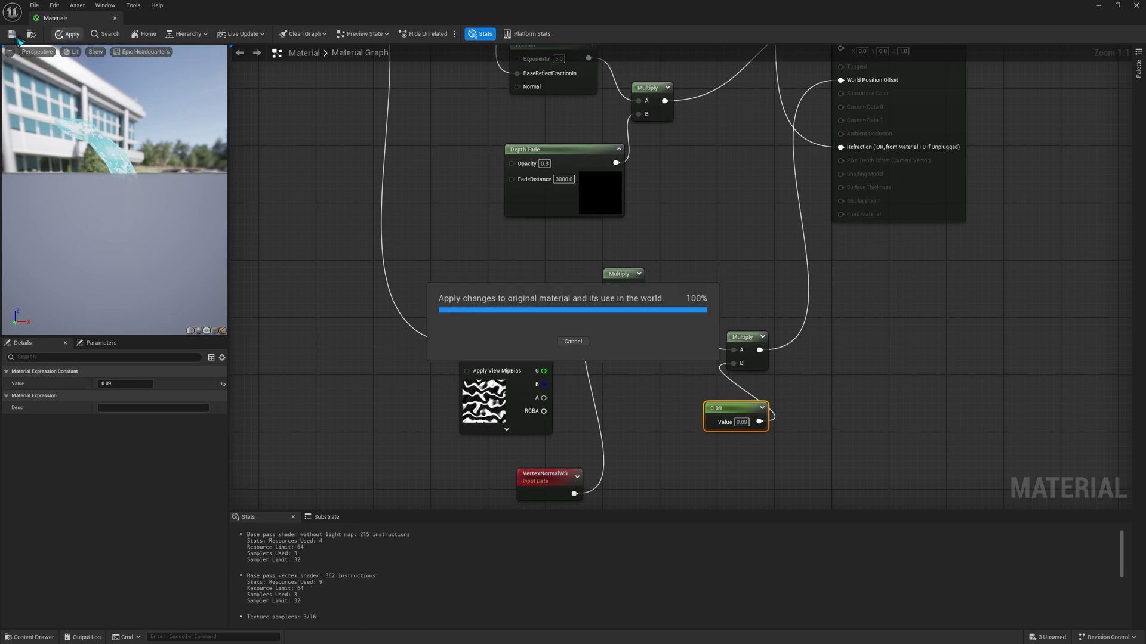
{"action": "left_click", "coordinate": [1133, 8]}
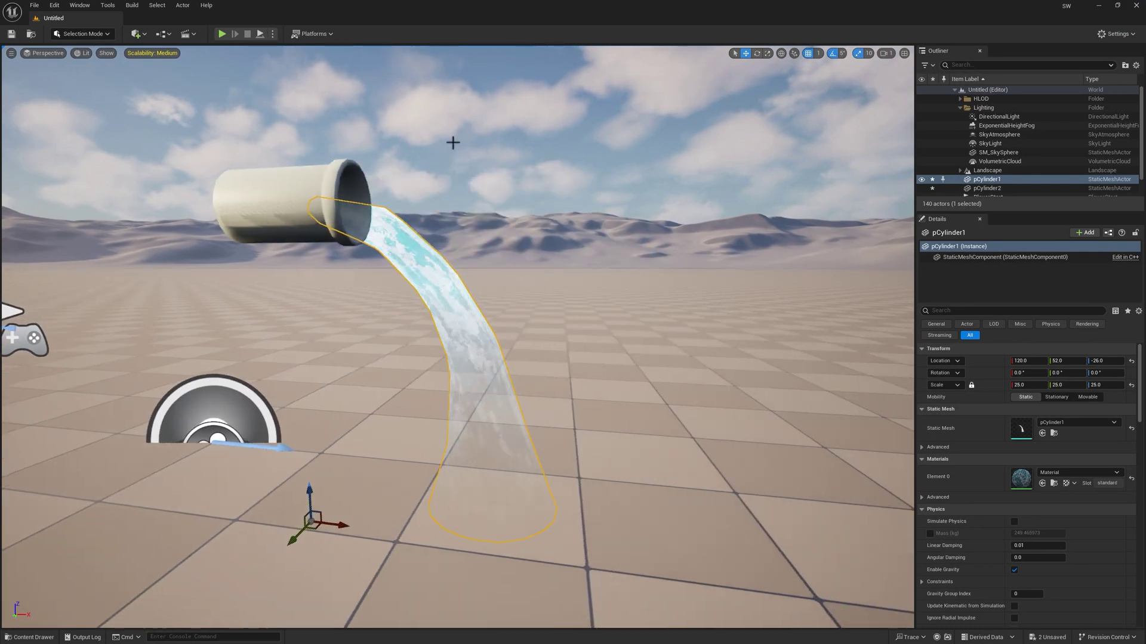
Look over the water in the level and try a wave strength Constant of 0.1, applying the material
{"action": "left_click", "coordinate": [453, 143]}
{"action": "key", "text": "s"}
{"action": "right_click_drag", "start_coordinate": [453, 142], "coordinate": [412, 158]}
{"action": "key", "text": "w"}
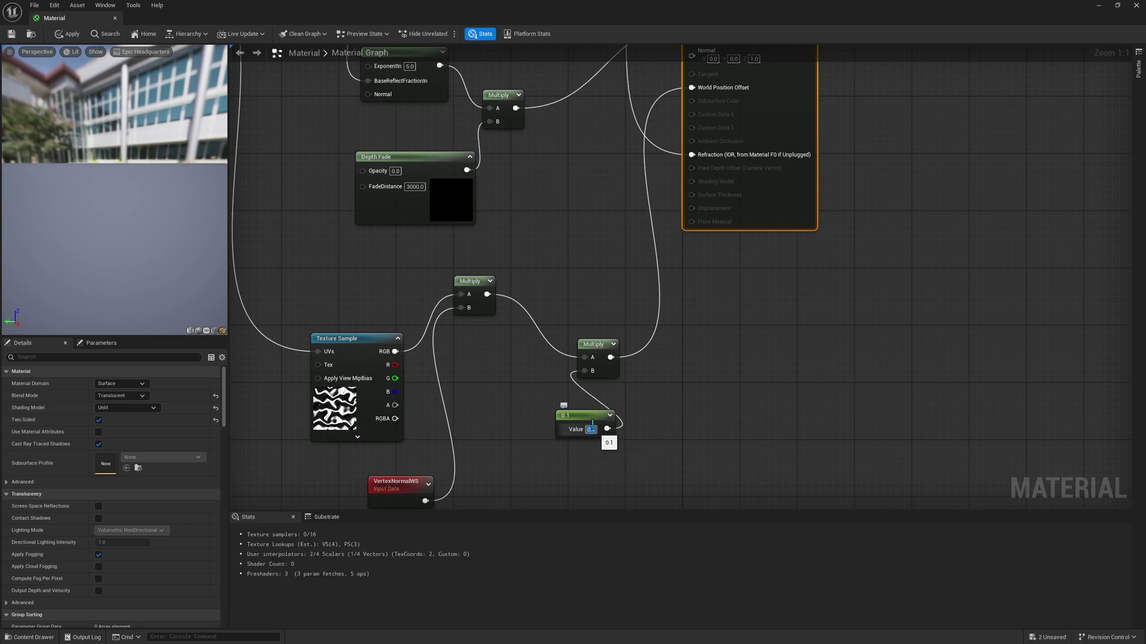
{"action": "left_click_drag", "start_coordinate": [116, 182], "coordinate": [191, 182]}
{"action": "left_click", "coordinate": [67, 35]}
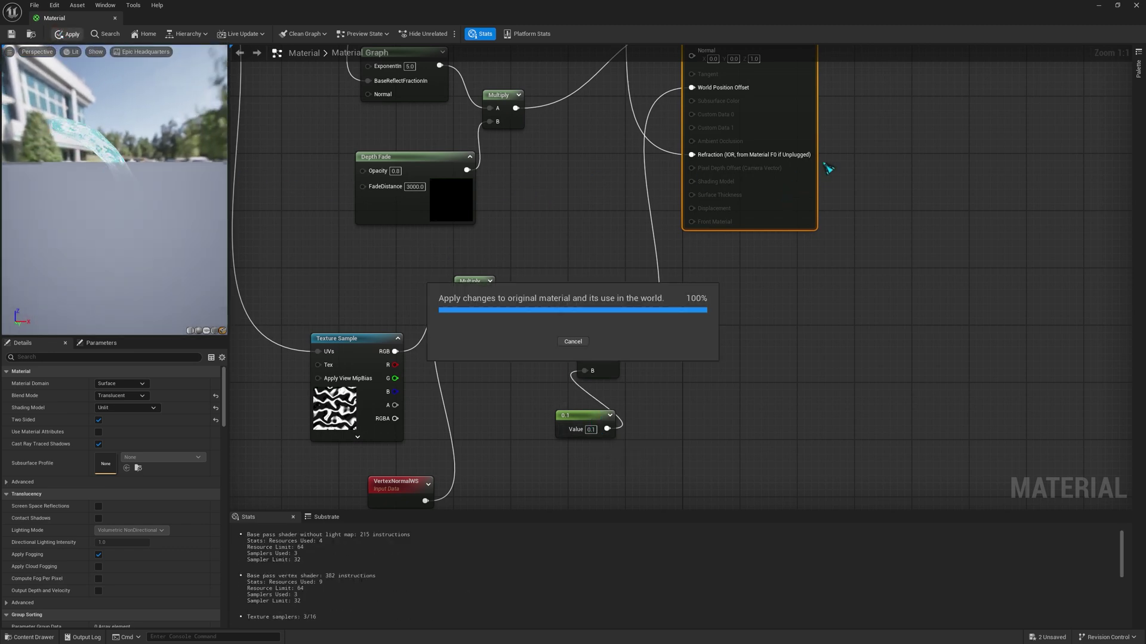
{"action": "left_click", "coordinate": [1134, 6]}
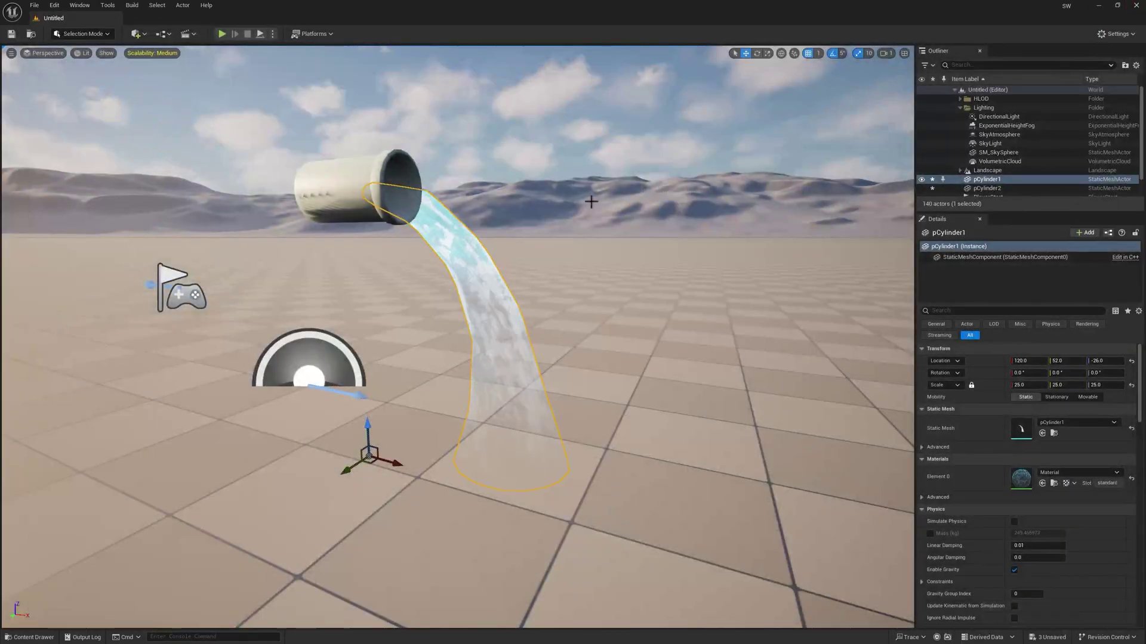
Reopen the water material and try a wave strength Constant of 0.25, applying the change
{"action": "right_click_drag", "start_coordinate": [593, 199], "coordinate": [573, 179]}
{"action": "right_click_drag", "start_coordinate": [637, 207], "coordinate": [671, 241]}
{"action": "double_click", "coordinate": [1021, 477]}
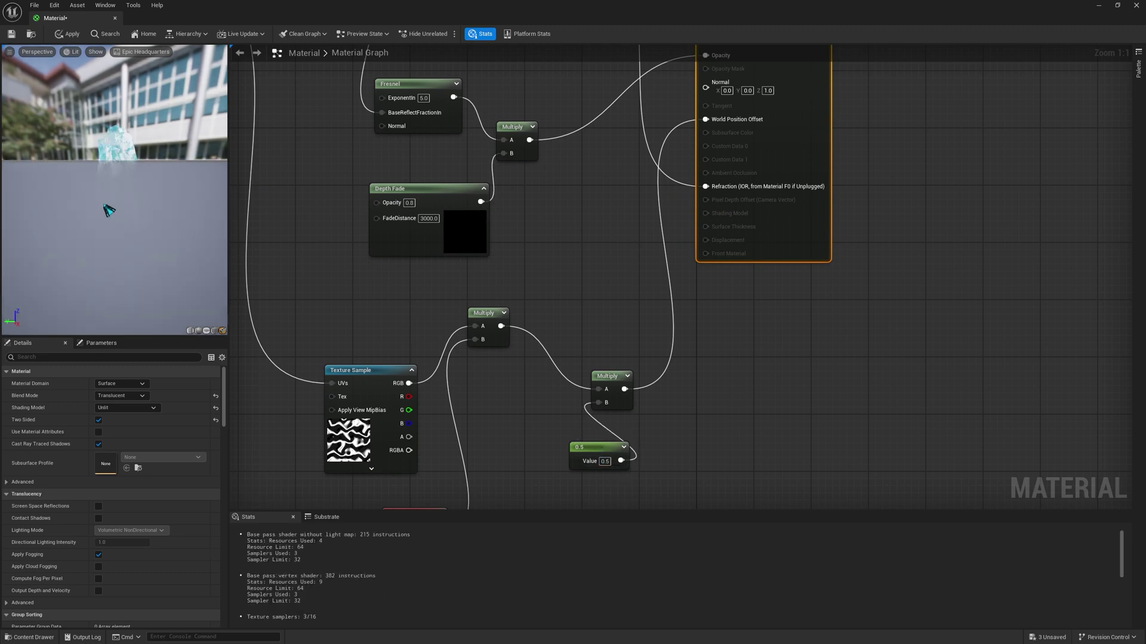
{"action": "left_click_drag", "start_coordinate": [103, 205], "coordinate": [221, 201]}
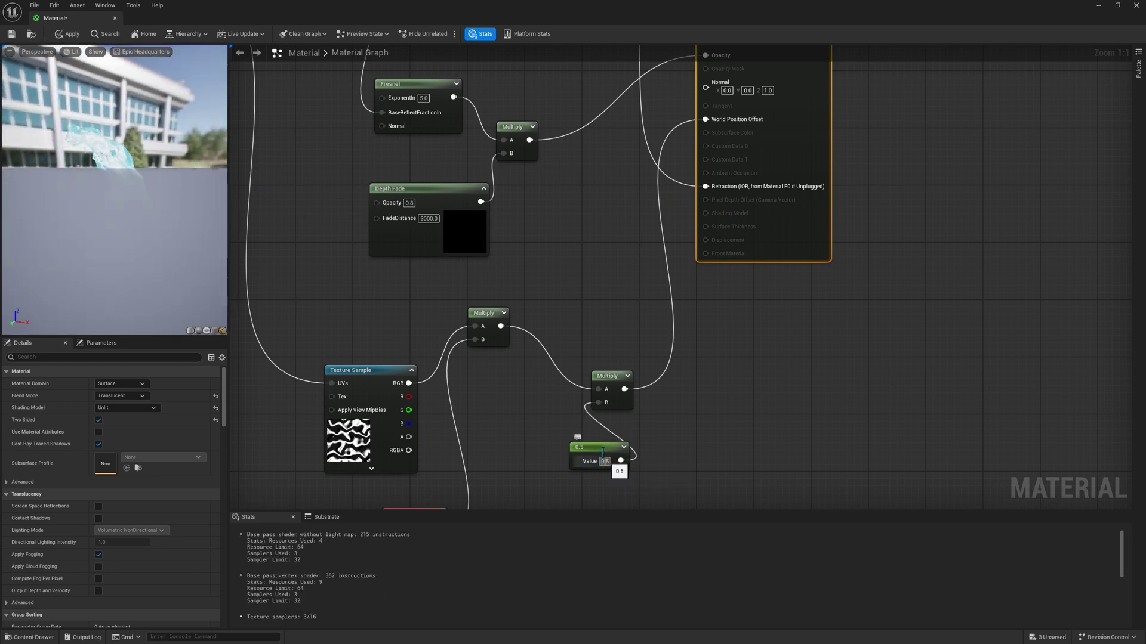
{"action": "type", "text": "0.25"}
{"action": "key", "text": "Return"}
{"action": "left_click", "coordinate": [67, 34]}
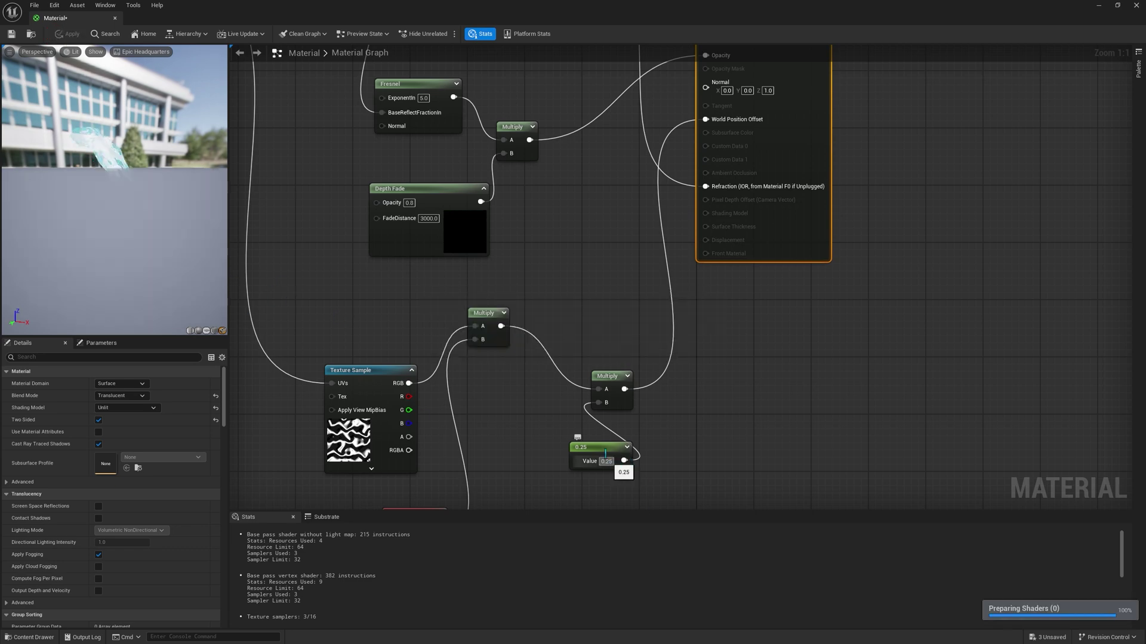
Set the wave strength Constant to 0.15 and apply the material
{"action": "left_click", "coordinate": [605, 454]}
{"action": "type", "text": "0.1"}
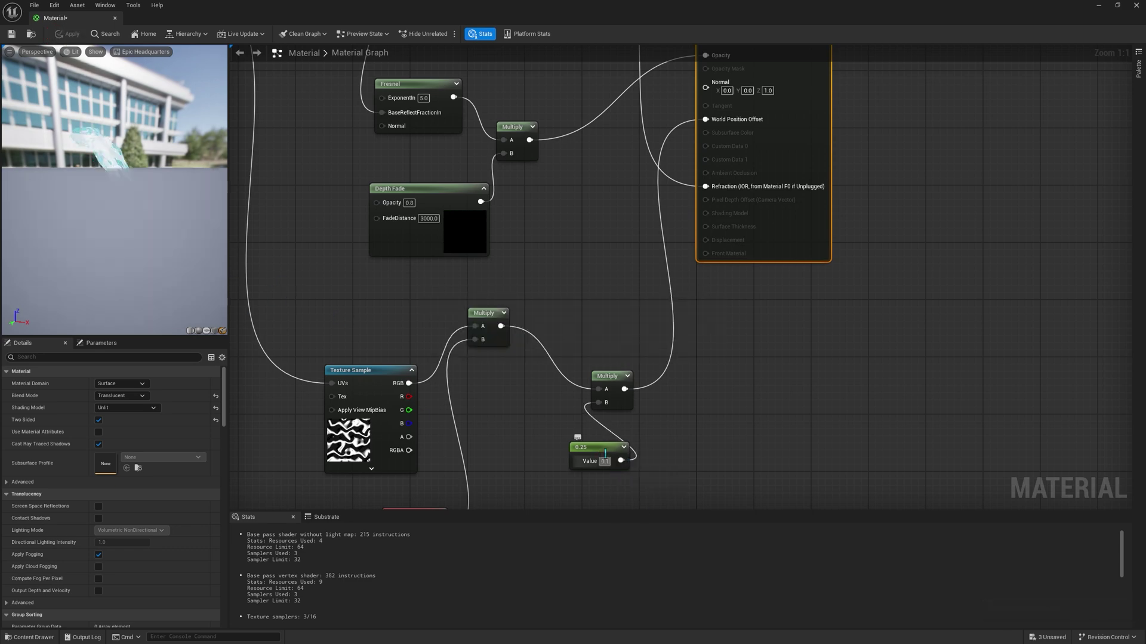
{"action": "type", "text": "5"}
{"action": "key", "text": "Return"}
{"action": "left_click_drag", "start_coordinate": [100, 187], "coordinate": [156, 201]}
{"action": "left_click", "coordinate": [70, 34]}
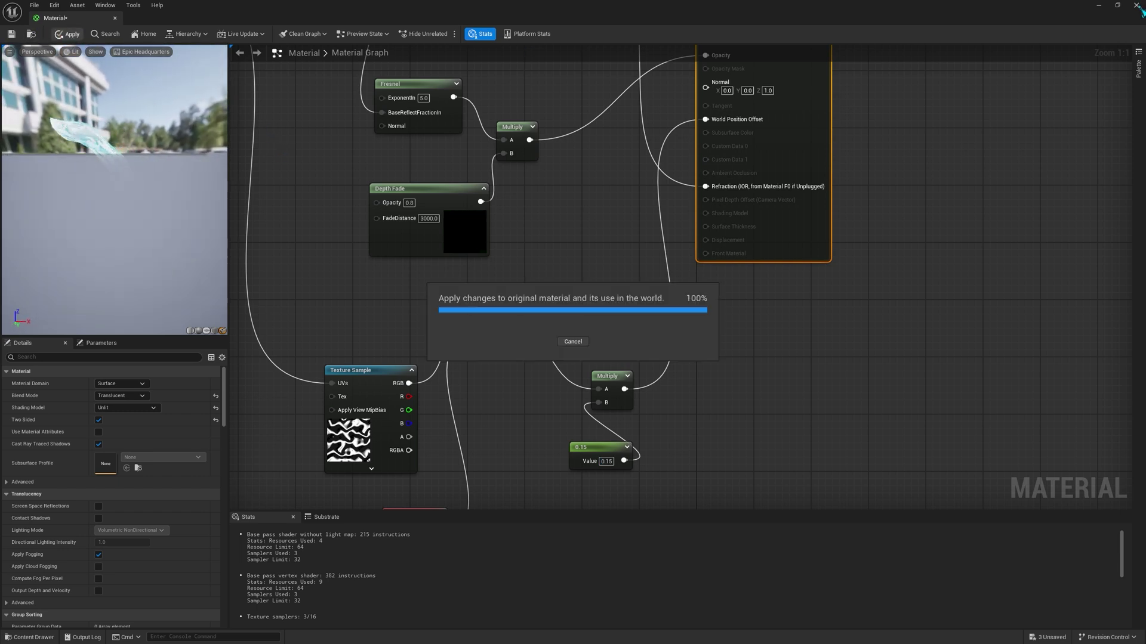
Return to the level and examine the pouring water's shape and movement from several angles around the pipe
{"action": "left_click", "coordinate": [1138, 7]}
{"action": "key", "text": "s"}
{"action": "right_click_drag", "start_coordinate": [597, 287], "coordinate": [477, 230]}
{"action": "key", "text": "w"}
{"action": "key", "text": "d"}
{"action": "key", "text": "s"}
{"action": "key", "text": "e"}
{"action": "right_click_drag", "start_coordinate": [668, 133], "coordinate": [524, 330]}
{"action": "left_click", "coordinate": [668, 133]}
{"action": "key", "text": "s"}
{"action": "key", "text": "d"}
{"action": "key", "text": "q"}
{"action": "key", "text": "d"}
{"action": "key", "text": "e"}
{"action": "key", "text": "w"}
Rename the water material asset in the Materials folder as Water_Shader
{"action": "key", "text": "ctrl+space"}
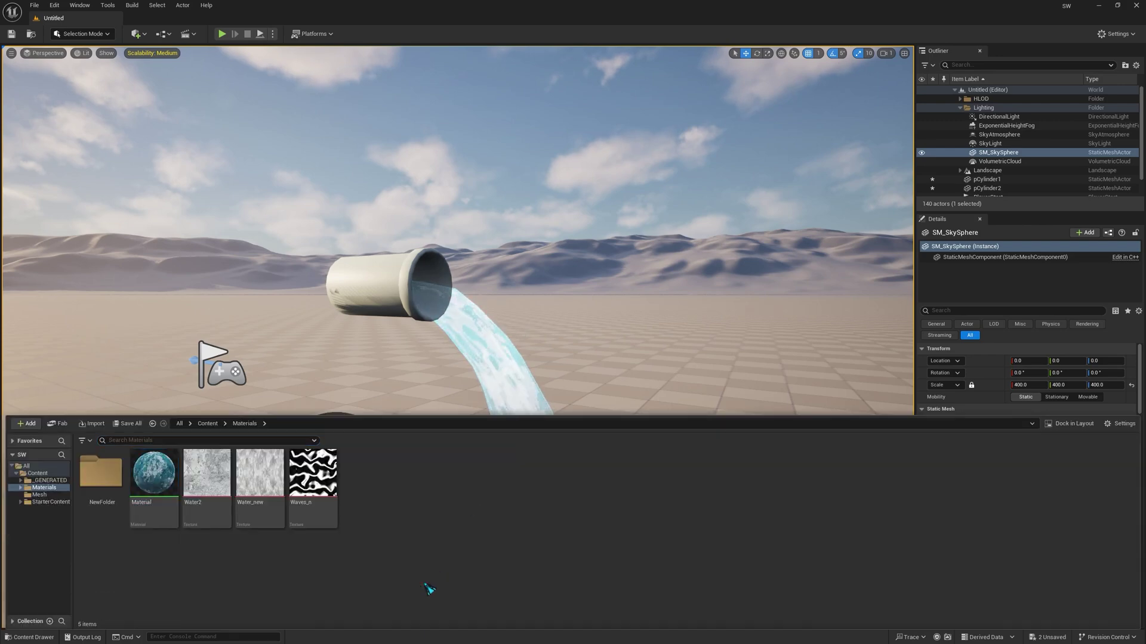
{"action": "right_click", "coordinate": [154, 486]}
{"action": "left_click", "coordinate": [179, 415]}
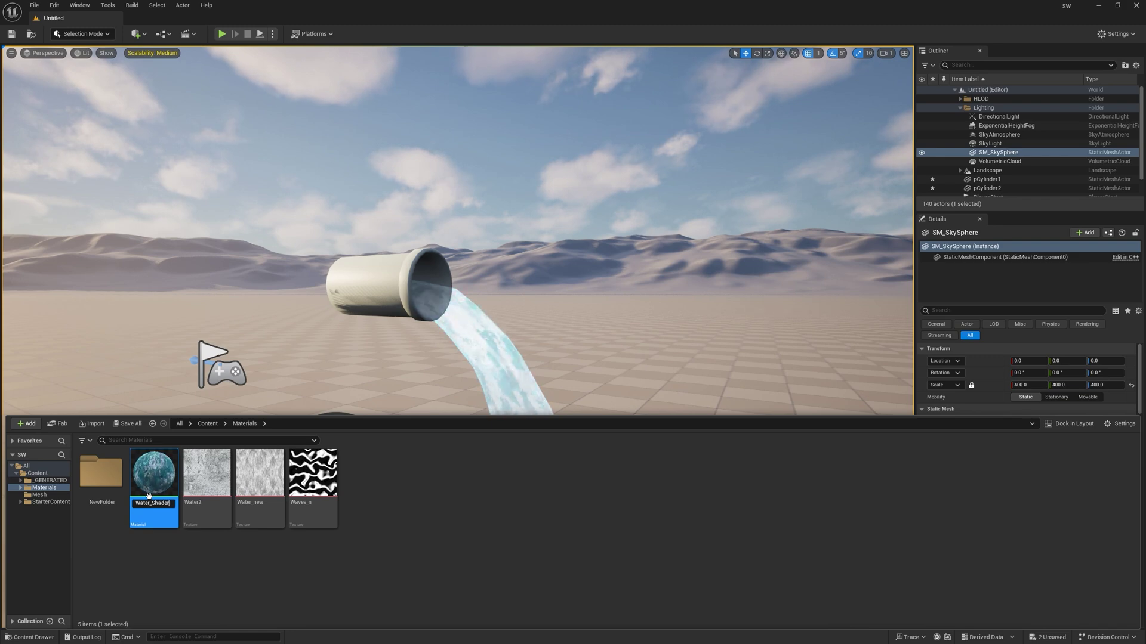
{"action": "key", "text": "Return"}
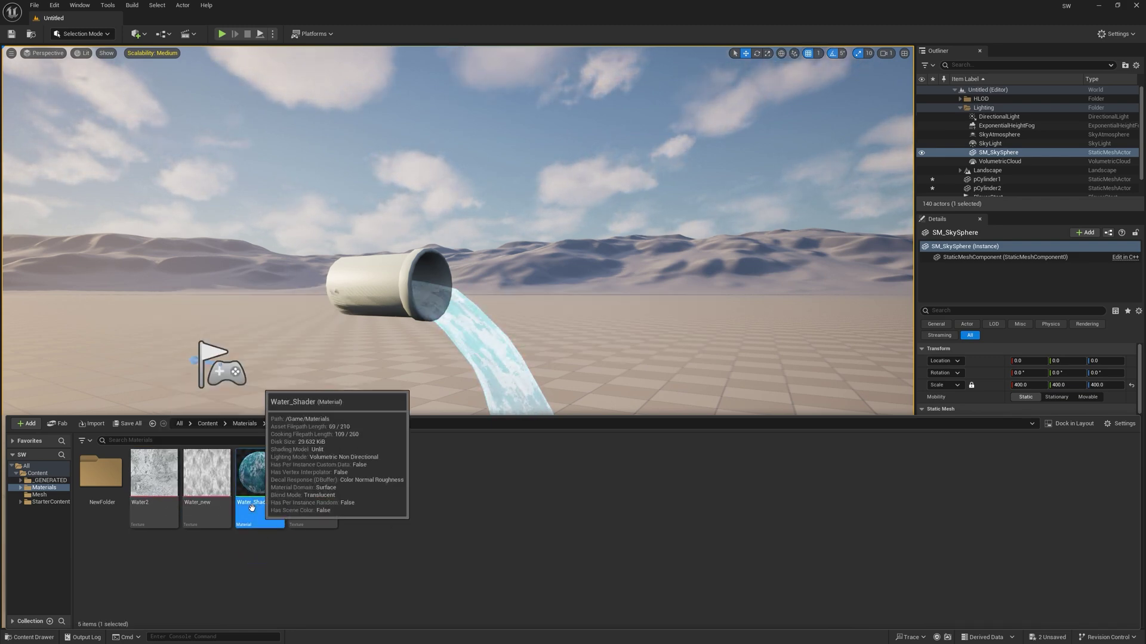
Duplicate Water_Shader as Water_Shader_Float and open the copy with a plane as its preview mesh
{"action": "key", "text": "ctrl+d"}
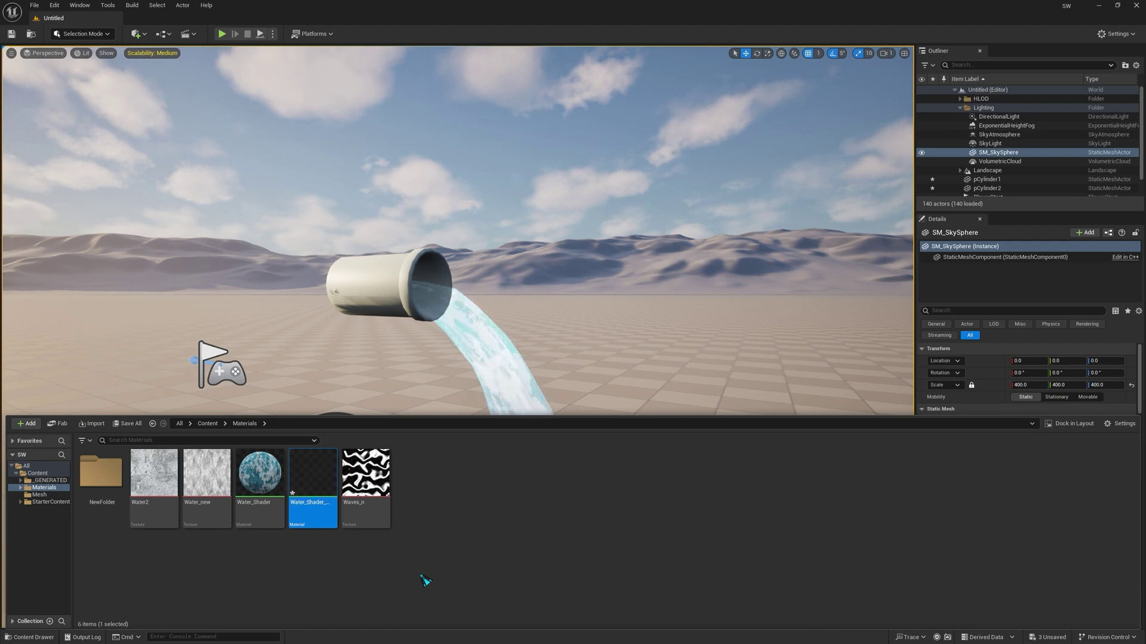
{"action": "double_click", "coordinate": [313, 504]}
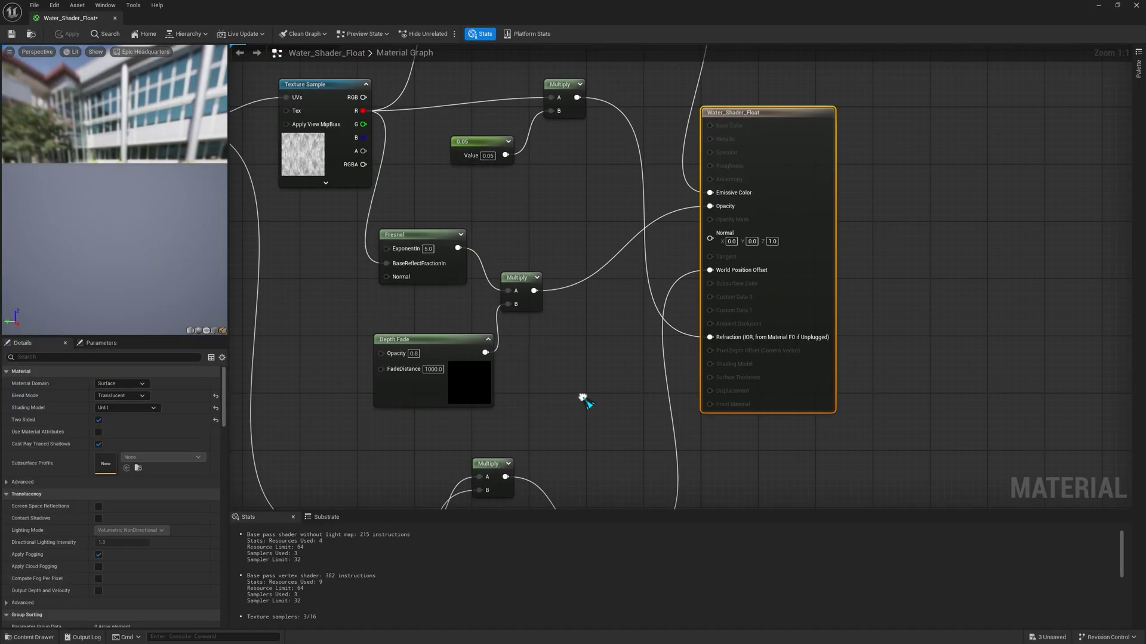
{"action": "left_click", "coordinate": [209, 330]}
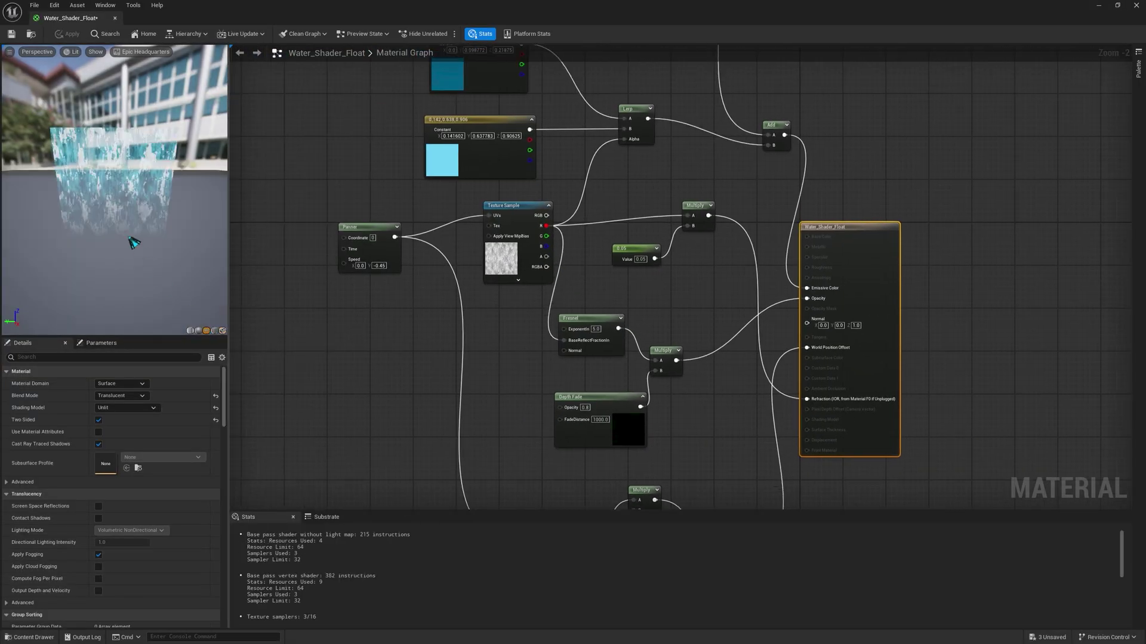
{"action": "left_click_drag", "start_coordinate": [124, 233], "coordinate": [148, 245]}
Add a VectorToRadialValue node in the free space before the foam and water Panners
{"action": "right_click", "coordinate": [323, 313]}
{"action": "right_click_drag", "start_coordinate": [322, 313], "coordinate": [553, 388]}
{"action": "right_click", "coordinate": [451, 229]}
{"action": "type", "text": "vectort"}
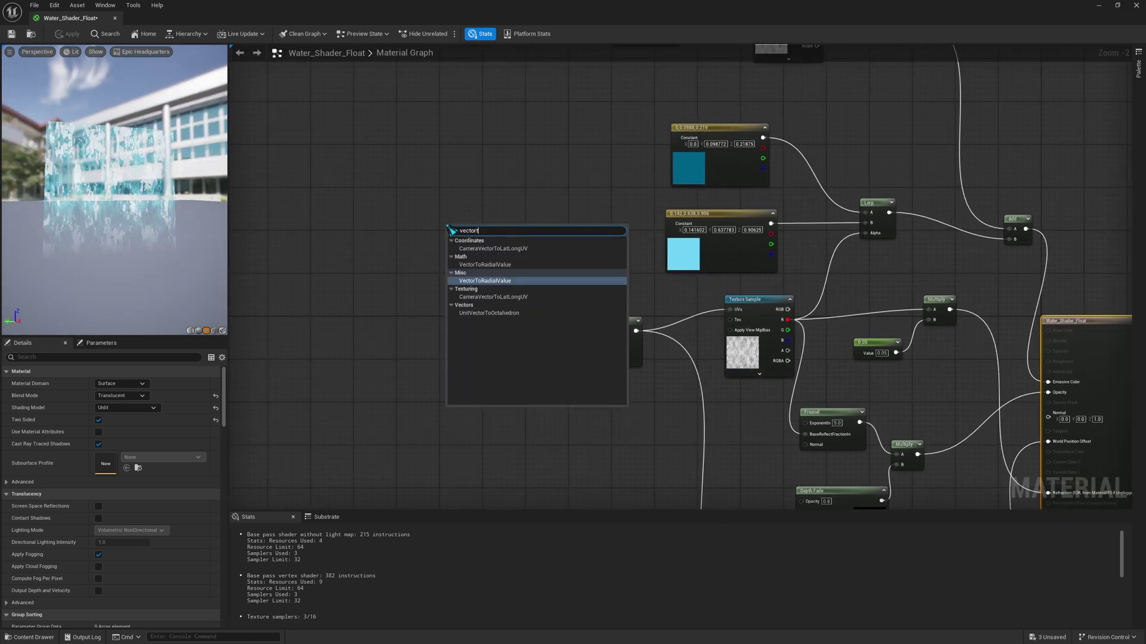
{"action": "key", "text": "Return"}
{"action": "left_click_drag", "start_coordinate": [512, 225], "coordinate": [451, 213]}
{"action": "right_click_drag", "start_coordinate": [451, 213], "coordinate": [447, 319]}
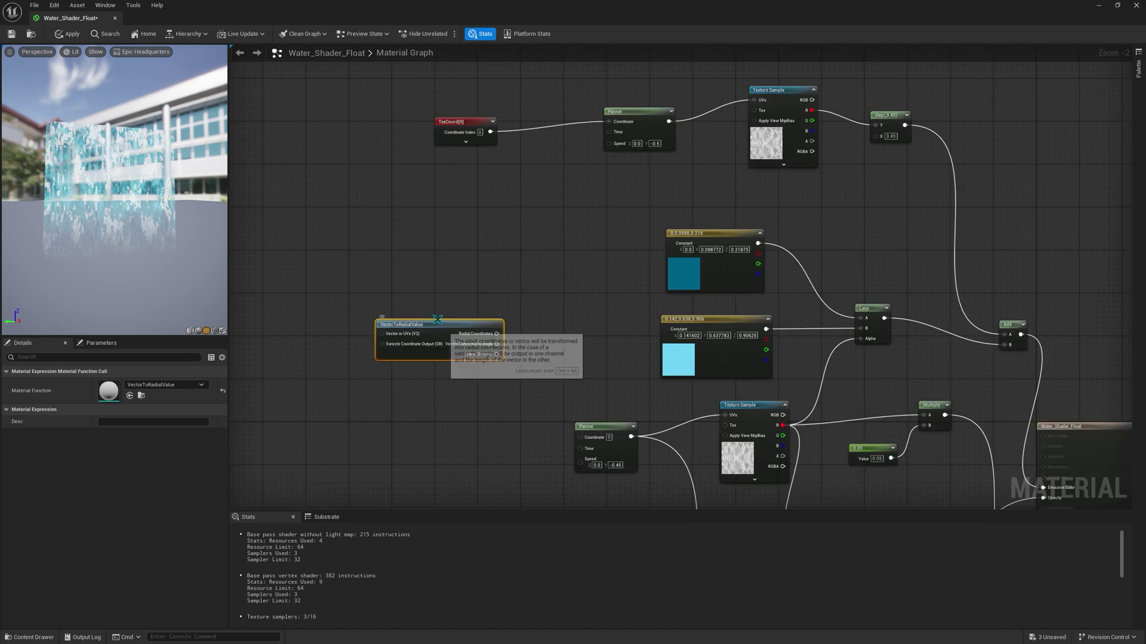
Feed VectorToRadialValue's Radial Coordinates into the foam Panner's Coordinate in place of TexCoord, and arrange both nodes beside it
{"action": "left_click_drag", "start_coordinate": [447, 318], "coordinate": [609, 123]}
{"action": "left_click_drag", "start_coordinate": [466, 126], "coordinate": [407, 49]}
{"action": "right_click_drag", "start_coordinate": [455, 126], "coordinate": [500, 200]}
{"action": "left_click_drag", "start_coordinate": [457, 268], "coordinate": [492, 195]}
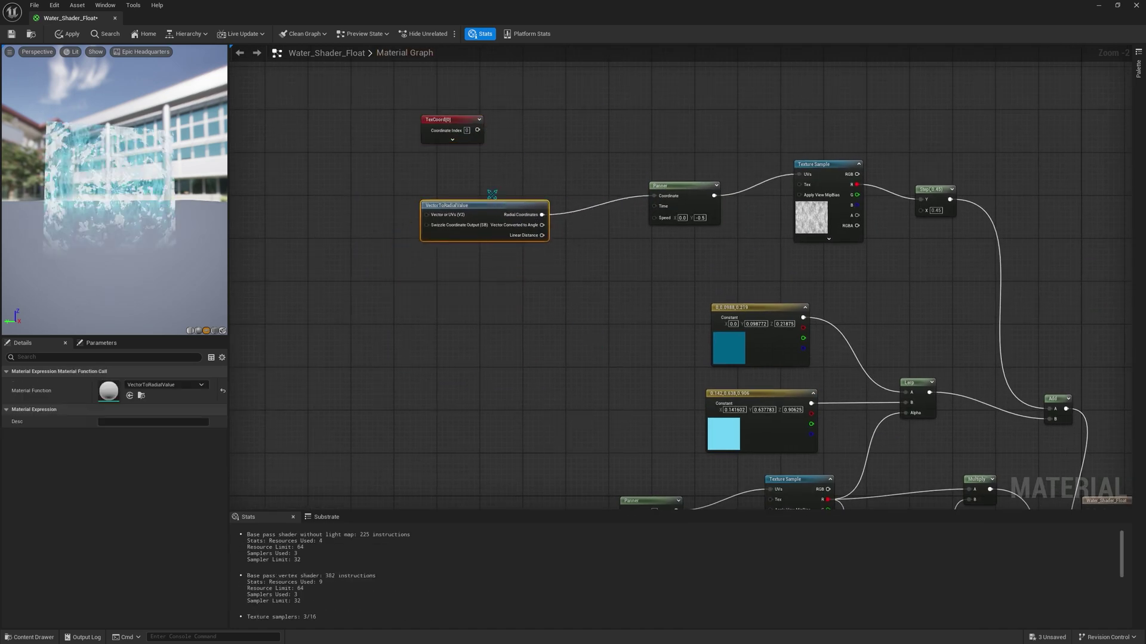
{"action": "scroll", "coordinate": [114, 190], "scroll_direction": "up", "scroll_amount": 3}
{"action": "left_click", "coordinate": [515, 338]}
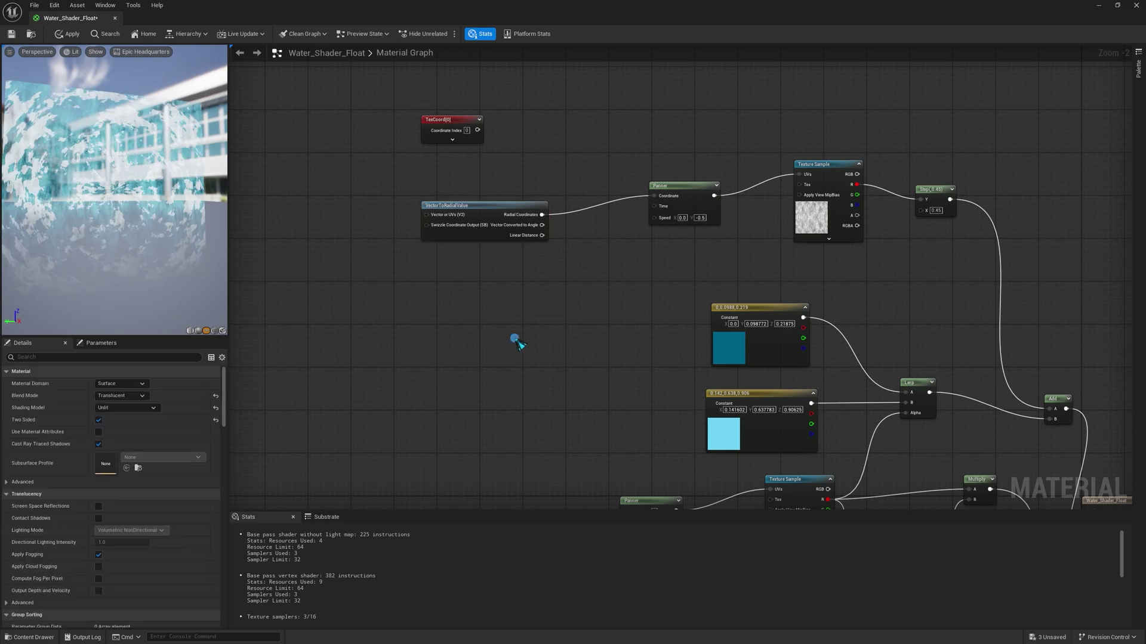
Duplicate the VectorToRadialValue node and connect the copy's Radial Coordinates to the lower water Panner's Coordinate input
{"action": "right_click_drag", "start_coordinate": [515, 339], "coordinate": [515, 291]}
{"action": "left_click", "coordinate": [497, 155]}
{"action": "key", "text": "ctrl+d"}
{"action": "left_click_drag", "start_coordinate": [563, 163], "coordinate": [433, 428]}
{"action": "right_click_drag", "start_coordinate": [435, 428], "coordinate": [435, 329]}
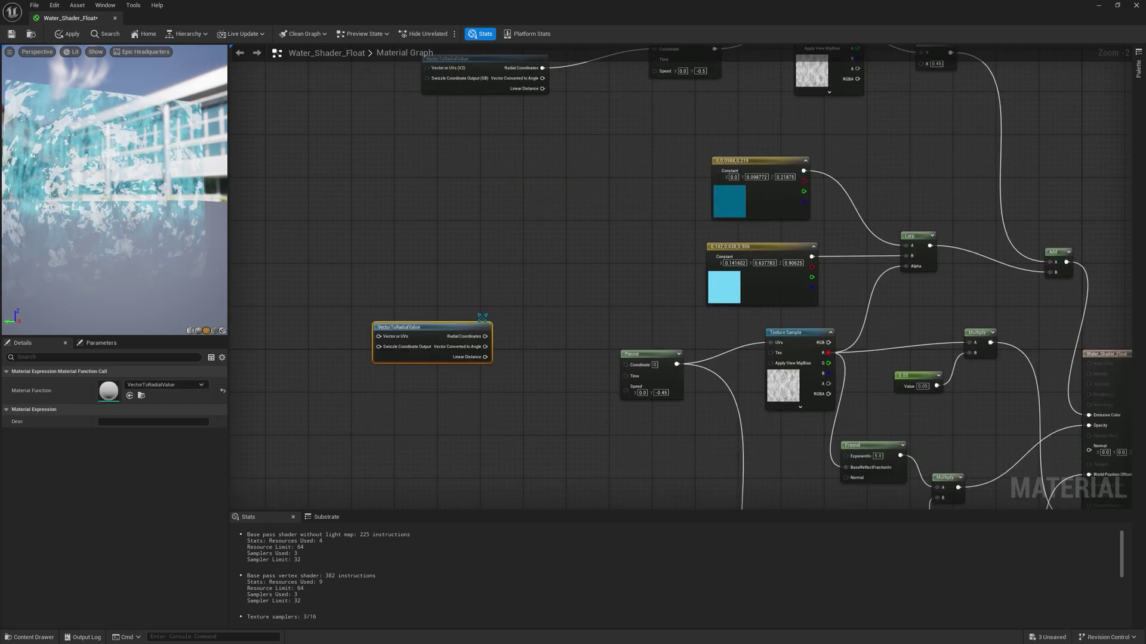
{"action": "left_click_drag", "start_coordinate": [485, 336], "coordinate": [626, 365]}
Set MipValueMode of the water and foam Texture Samples to MipLevel (absolute, 0 is full resolution) and move the foam sample closer to its Panner
{"action": "left_click", "coordinate": [776, 385]}
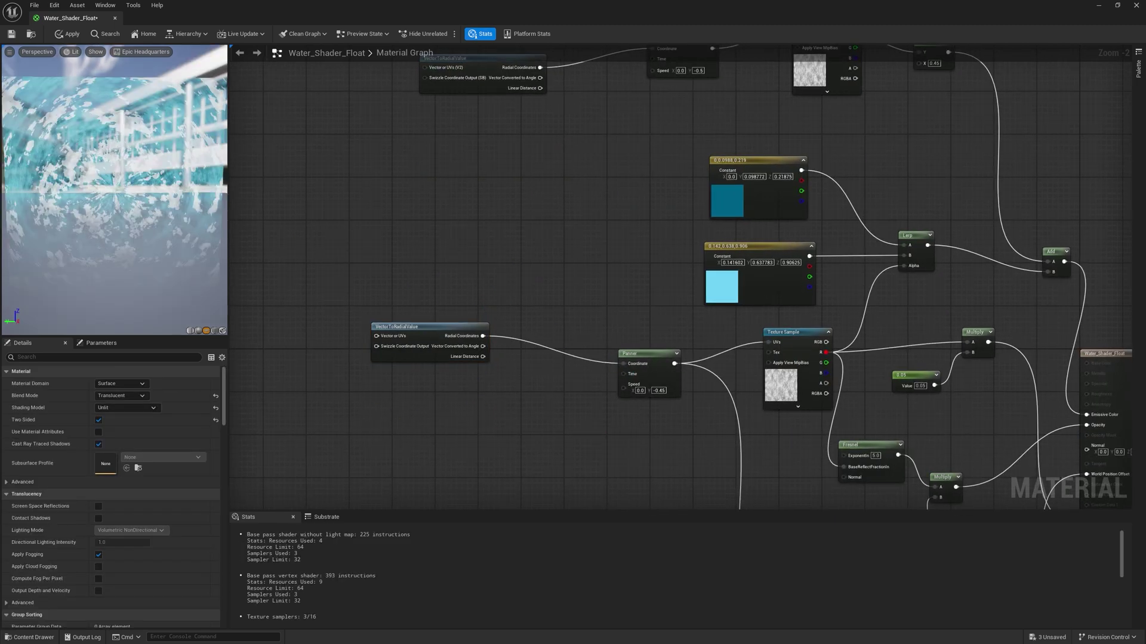
{"action": "right_click_drag", "start_coordinate": [777, 385], "coordinate": [747, 343]}
{"action": "left_click", "coordinate": [159, 385]}
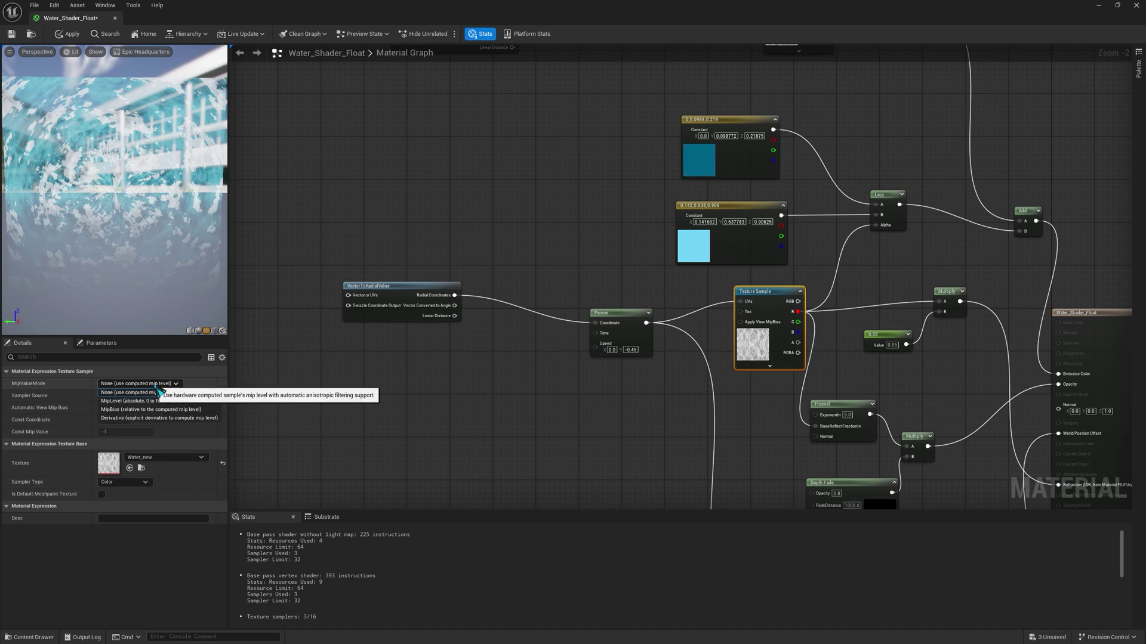
{"action": "left_click", "coordinate": [152, 405]}
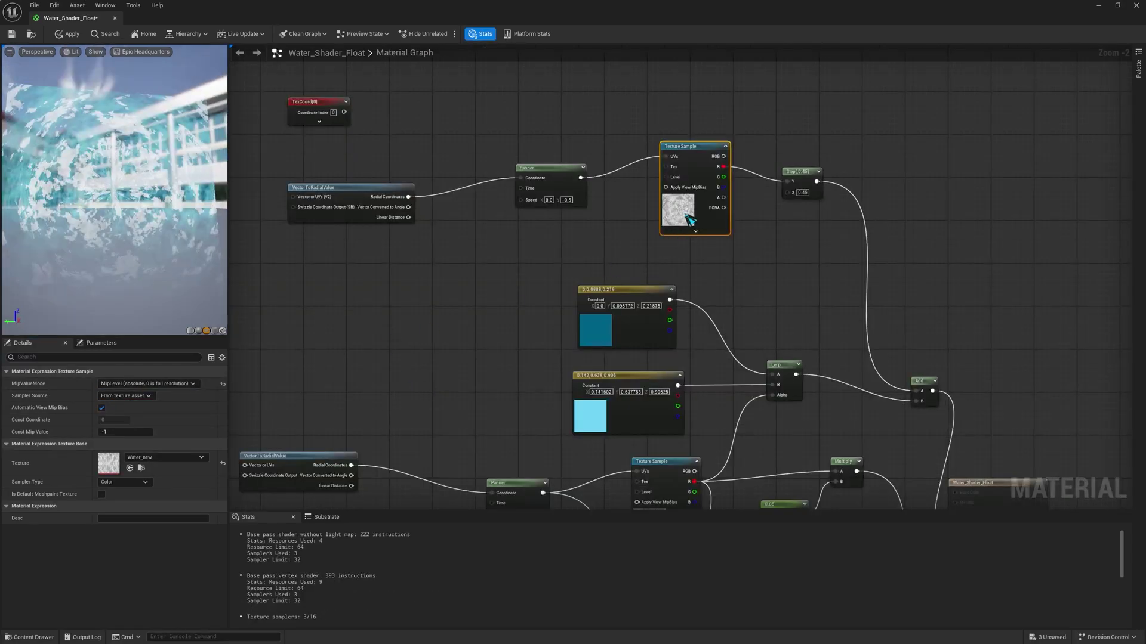
{"action": "left_click_drag", "start_coordinate": [689, 221], "coordinate": [650, 241]}
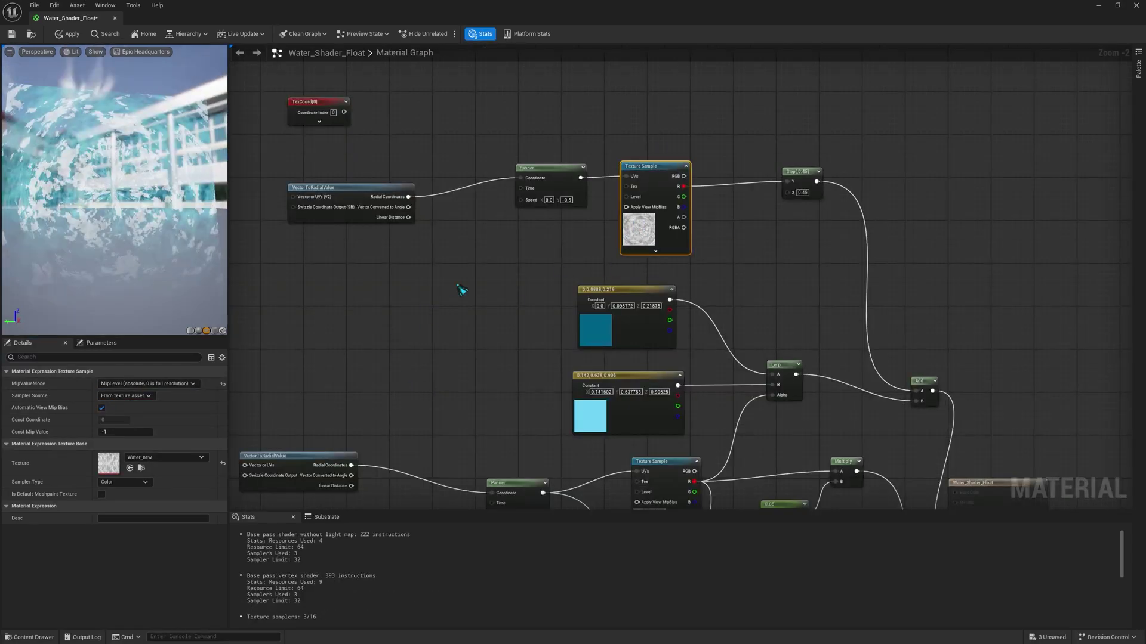
Delete the wave displacement branch feeding World Position Offset, including its Texture Sample, VertexNormalWS, both Multiply nodes and the constant
{"action": "left_click_drag", "start_coordinate": [670, 162], "coordinate": [677, 151]}
{"action": "right_click_drag", "start_coordinate": [464, 323], "coordinate": [502, 228]}
{"action": "right_click_drag", "start_coordinate": [515, 307], "coordinate": [535, 235]}
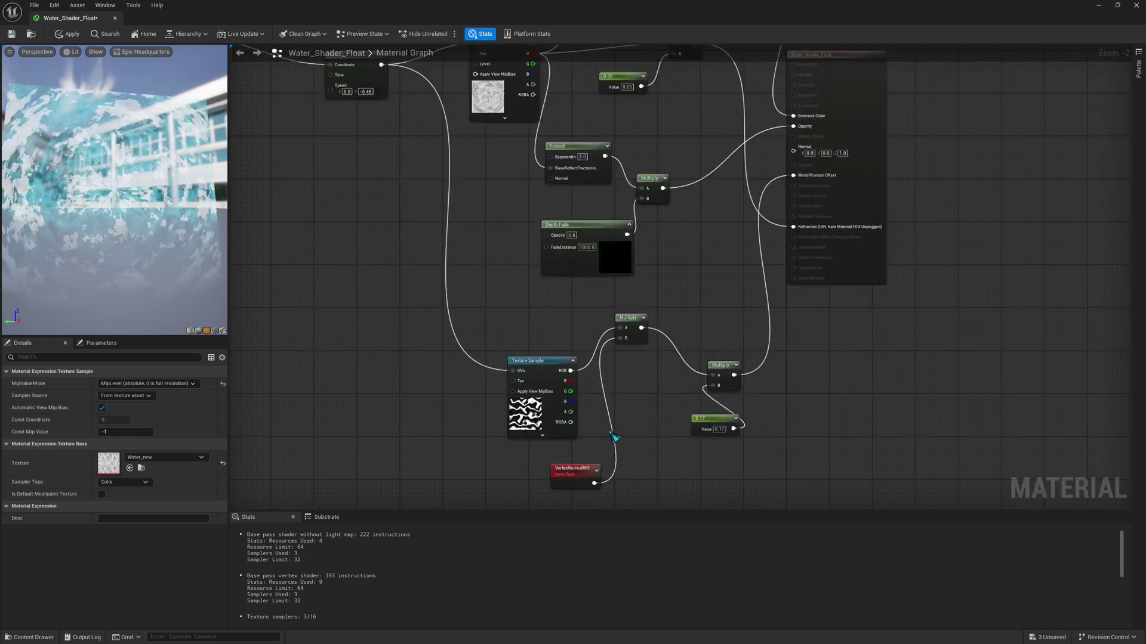
{"action": "right_click_drag", "start_coordinate": [465, 322], "coordinate": [430, 290]}
{"action": "left_click_drag", "start_coordinate": [716, 461], "coordinate": [716, 463]}
{"action": "key", "text": "Delete"}
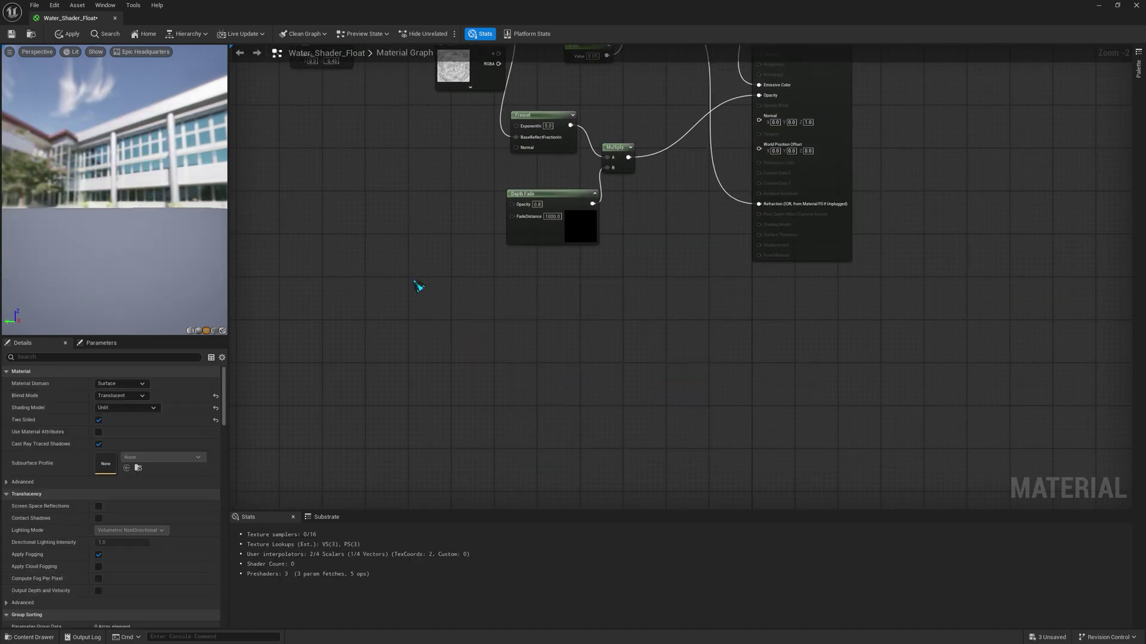
Delete the Fresnel, Depth Fade and Multiply nodes that feed Opacity
{"action": "right_click_drag", "start_coordinate": [457, 255], "coordinate": [602, 413]}
{"action": "right_click_drag", "start_coordinate": [594, 370], "coordinate": [461, 353]}
{"action": "left_click_drag", "start_coordinate": [501, 320], "coordinate": [663, 444]}
{"action": "key", "text": "Delete"}
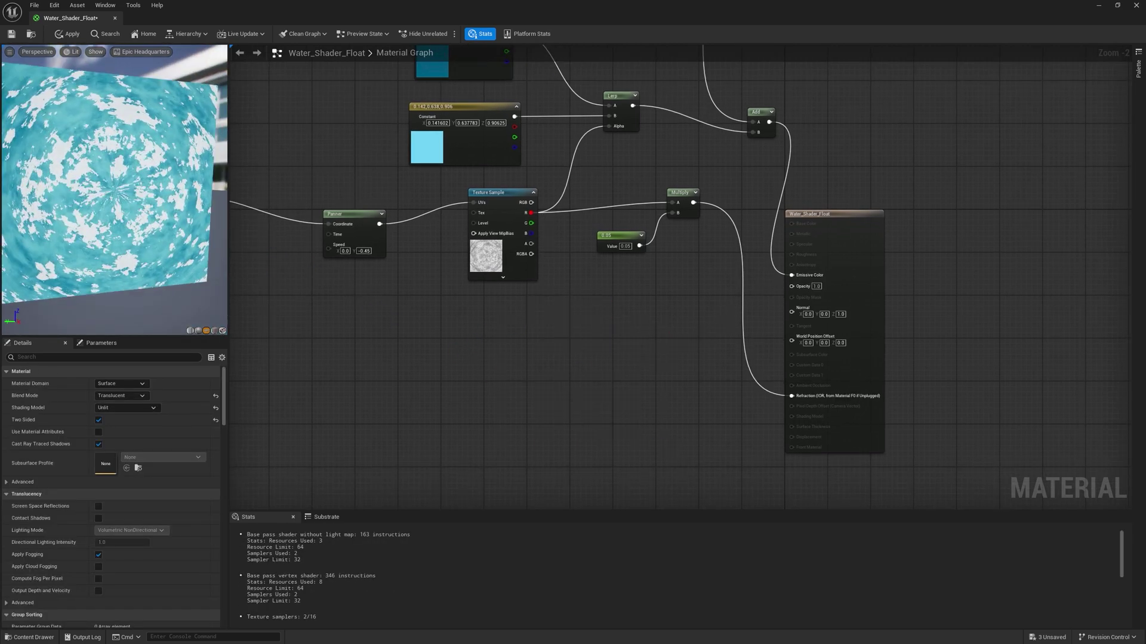
Add a RadialGradientExponential node below the water Texture Sample and a Multiply node beside it
{"action": "right_click_drag", "start_coordinate": [480, 375], "coordinate": [494, 381]}
{"action": "right_click", "coordinate": [494, 380]}
{"action": "type", "text": "radia"}
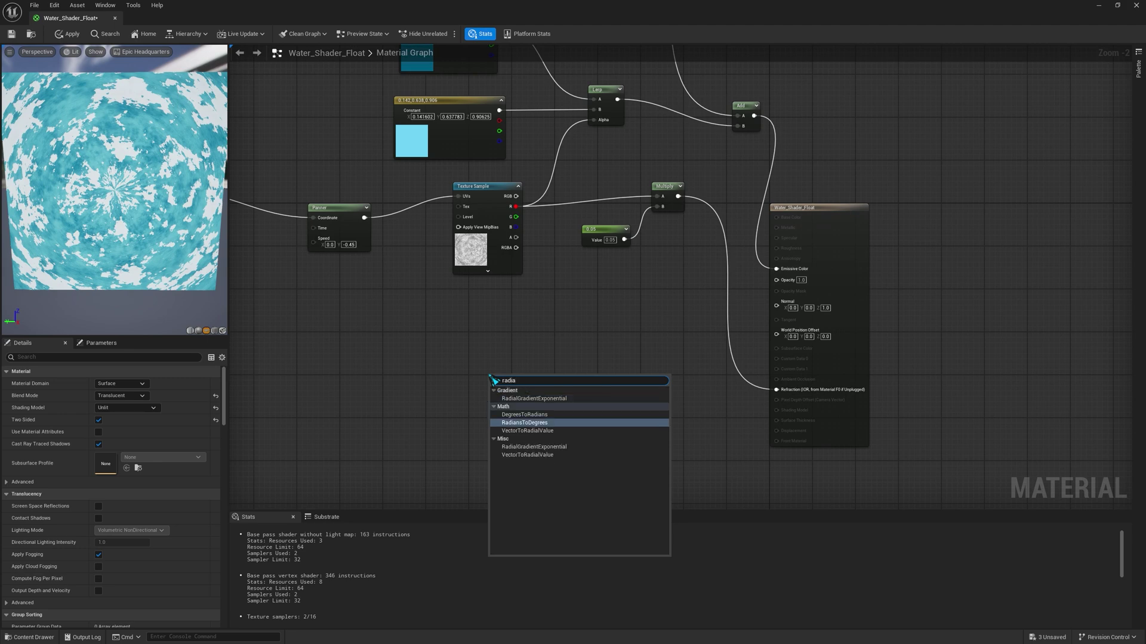
{"action": "left_click", "coordinate": [533, 398]}
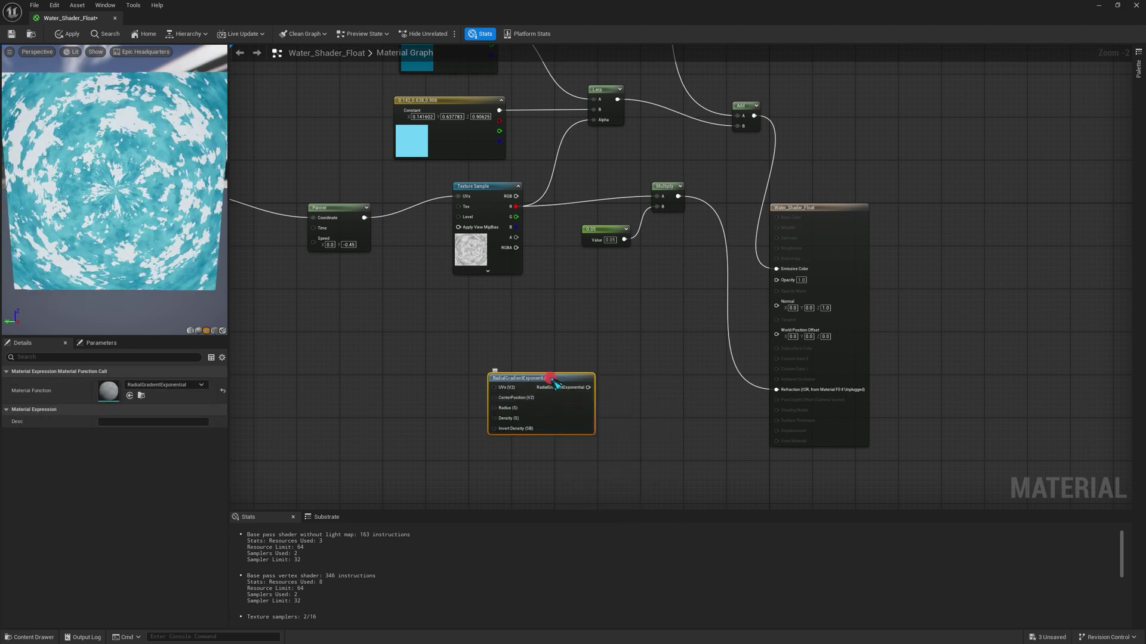
{"action": "left_click_drag", "start_coordinate": [553, 382], "coordinate": [497, 345]}
{"action": "right_click", "coordinate": [598, 366]}
{"action": "type", "text": "mult"}
{"action": "key", "text": "Return"}
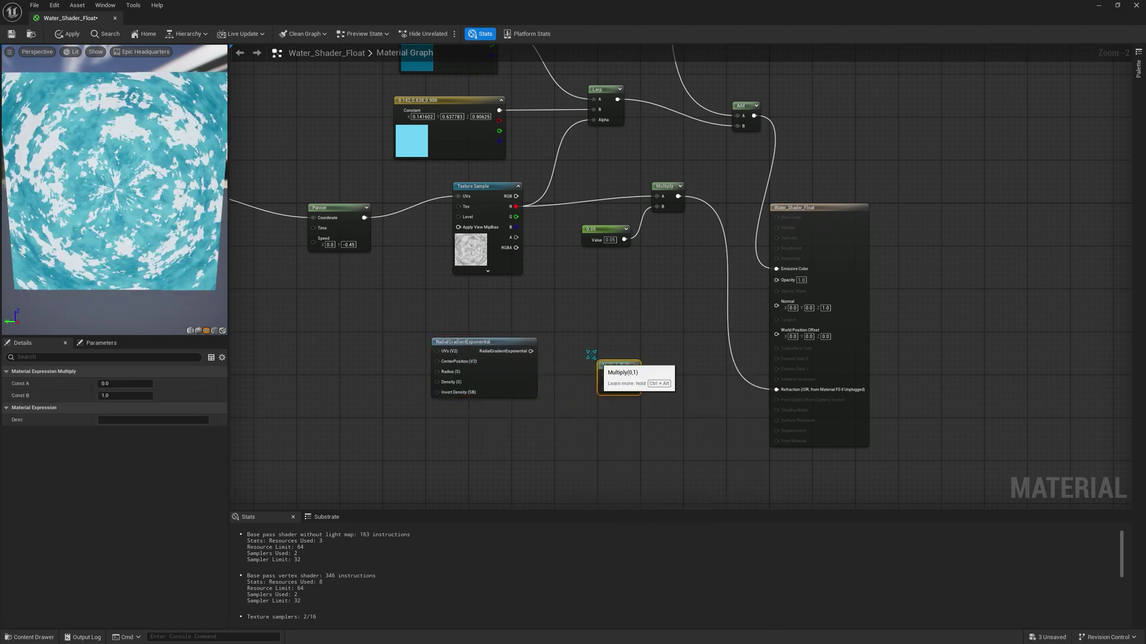
{"action": "left_click", "coordinate": [526, 418]}
Connect the water texture's R output and RadialGradientExponential to the new Multiply's A and B, and feed the result into Opacity
{"action": "right_click_drag", "start_coordinate": [506, 433], "coordinate": [440, 399]}
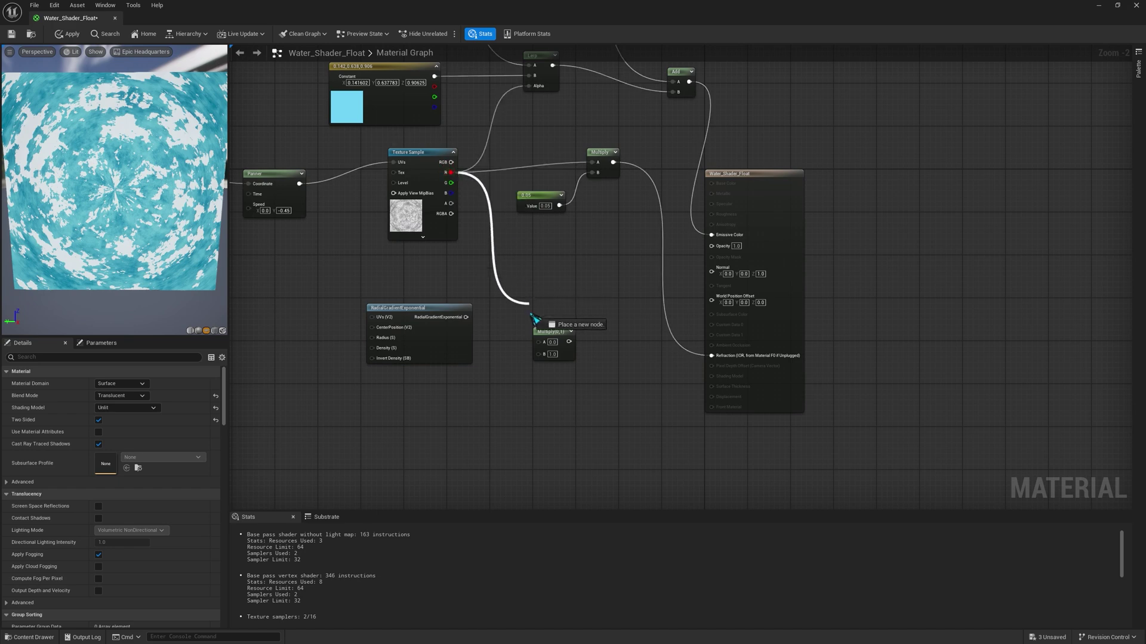
{"action": "left_click_drag", "start_coordinate": [533, 316], "coordinate": [539, 342]}
{"action": "left_click_drag", "start_coordinate": [466, 317], "coordinate": [540, 352]}
{"action": "left_click_drag", "start_coordinate": [560, 341], "coordinate": [634, 296]}
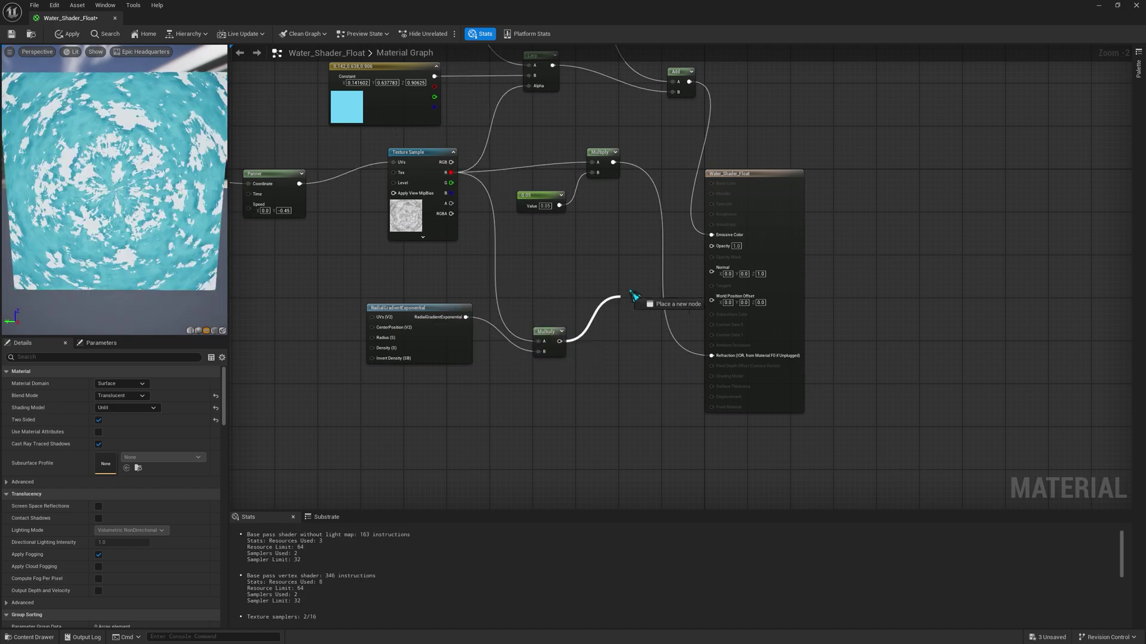
{"action": "left_click_drag", "start_coordinate": [714, 251], "coordinate": [712, 247]}
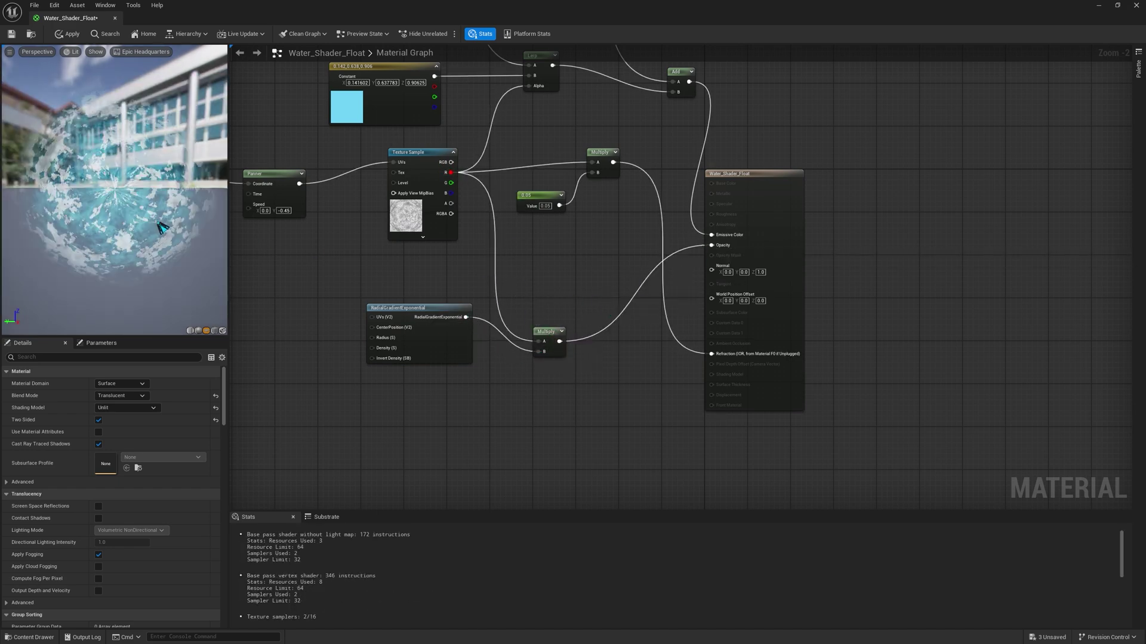
Apply the changes to Water_Shader_Float and close the material editor
{"action": "mouse_move", "coordinate": [156, 223]}
{"action": "left_mouse_down"}
{"action": "mouse_move", "coordinate": [146, 222]}
{"action": "mouse_move", "coordinate": [179, 234]}
{"action": "mouse_move", "coordinate": [149, 231]}
{"action": "left_mouse_up"}
{"action": "right_click_drag", "start_coordinate": [643, 50], "coordinate": [739, 265]}
{"action": "left_click", "coordinate": [71, 33]}
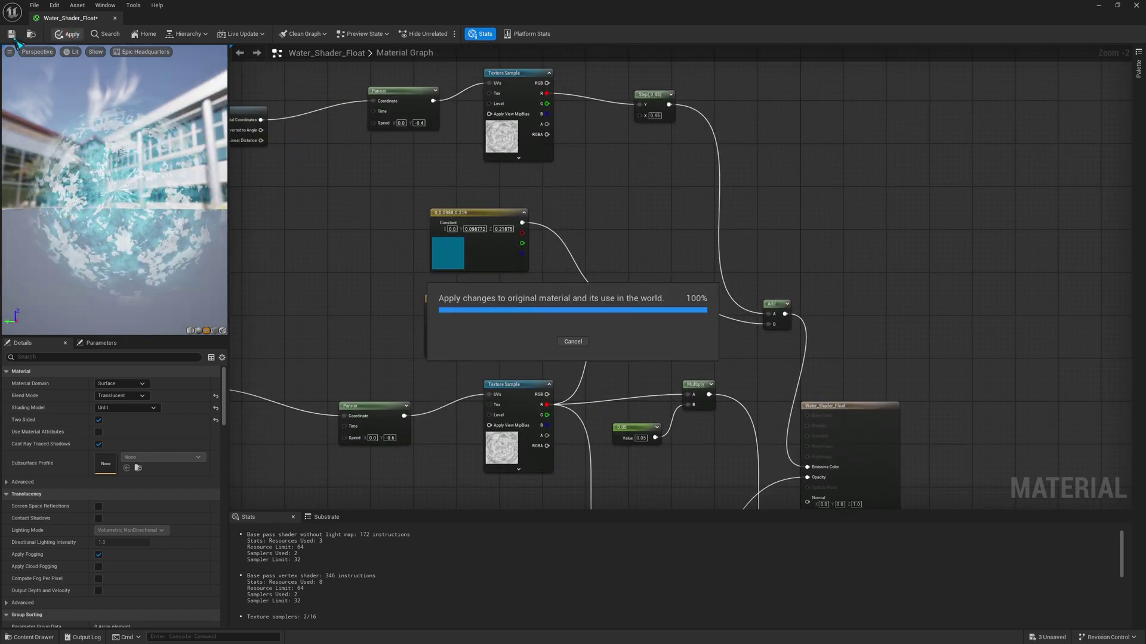
{"action": "left_click", "coordinate": [1136, 5]}
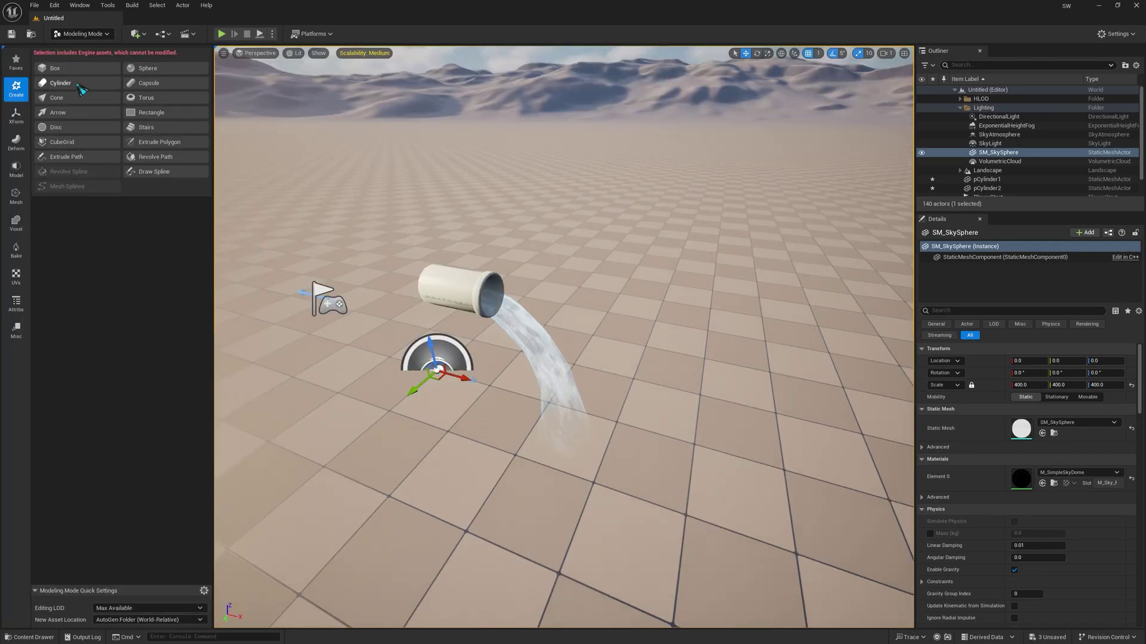
Create a 100 × 100 rectangle static mesh on the ground near the pipe's water and return to Selection Mode
{"action": "left_click", "coordinate": [153, 115]}
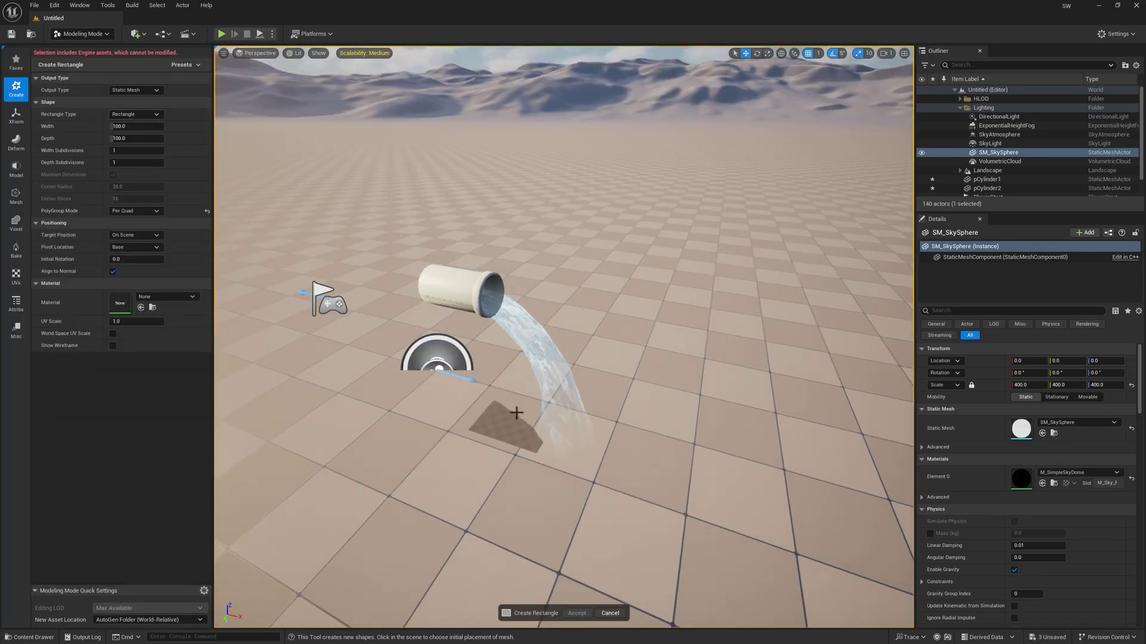
{"action": "left_click", "coordinate": [445, 426]}
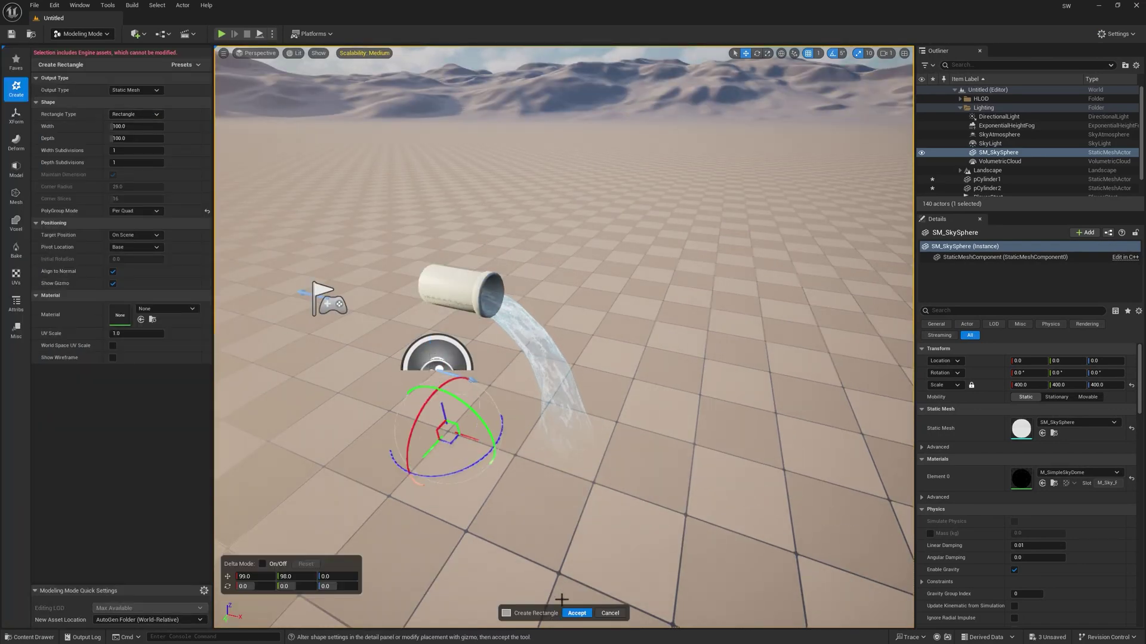
{"action": "key", "text": "Return"}
{"action": "key", "text": "shift+1"}
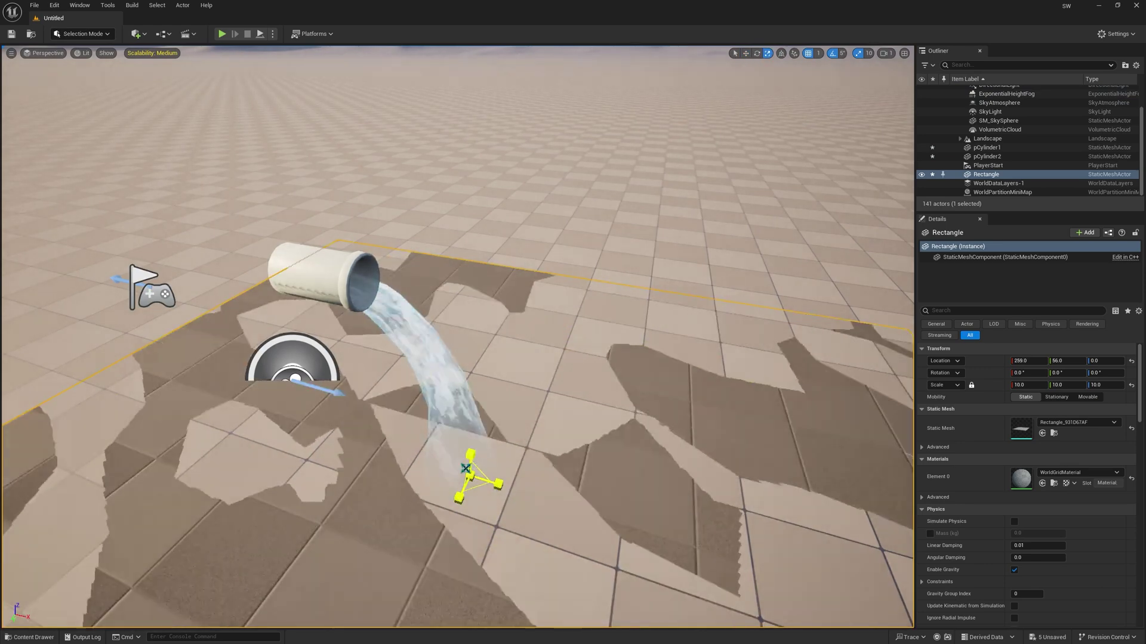
Undo the rectangle's oversized scaling and set its uniform scale to 2
{"action": "key", "text": "ctrl+z"}
{"action": "type", "text": "2"}
{"action": "key", "text": "Return"}
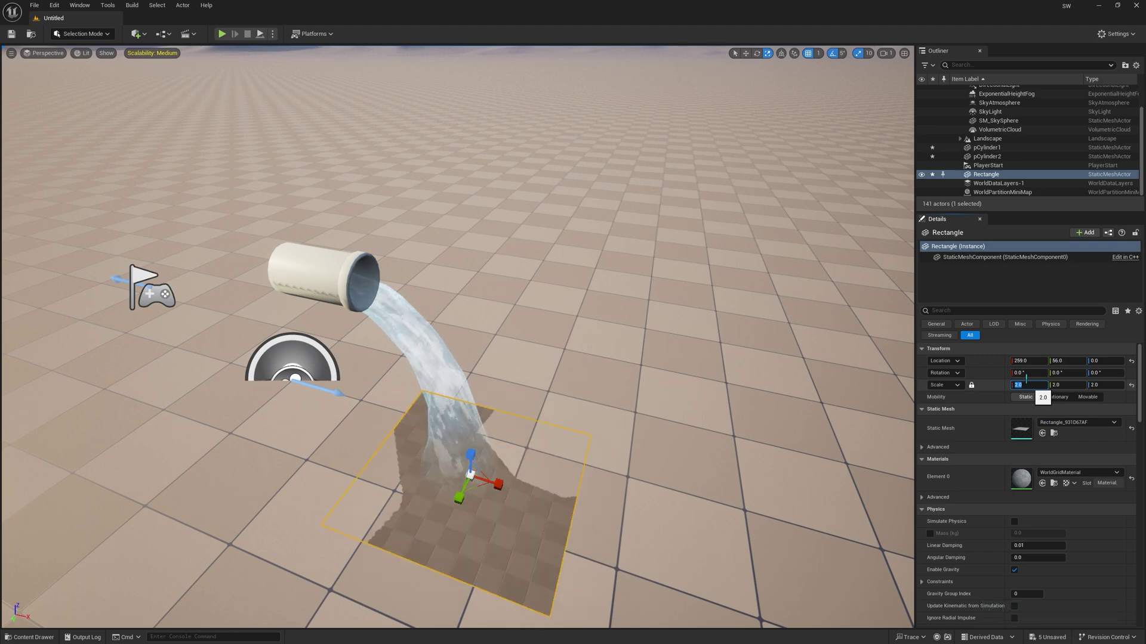
Assign the Water_Shader_Float material to the rectangle under the falling water
{"action": "left_click", "coordinate": [402, 332]}
{"action": "left_click", "coordinate": [305, 267], "text": "shift"}
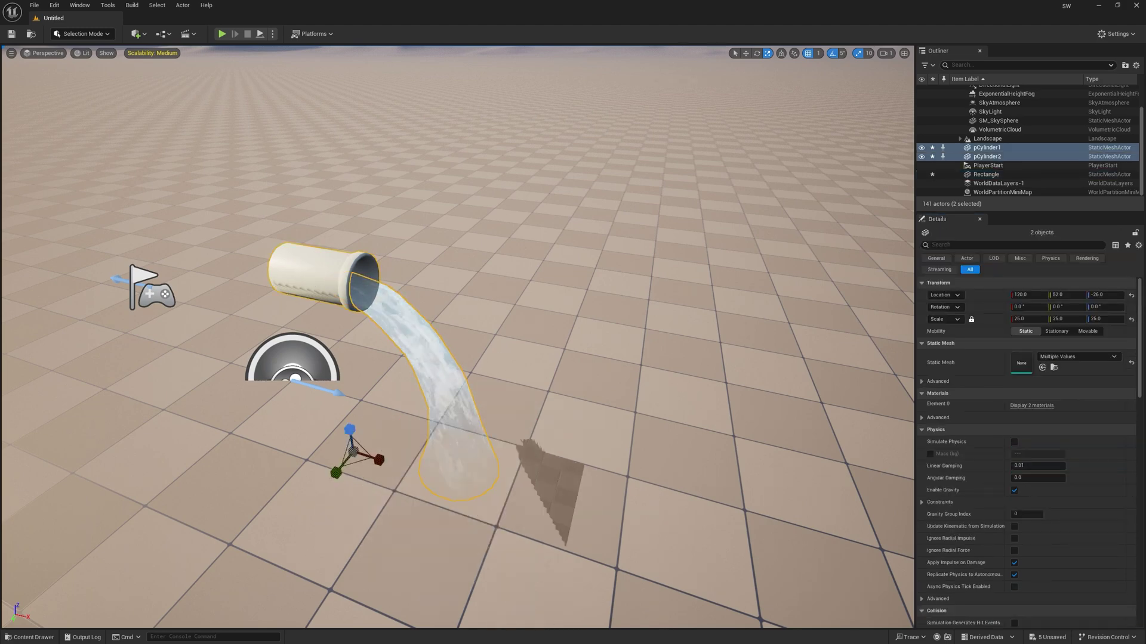
{"action": "left_click", "coordinate": [509, 529]}
{"action": "key", "text": "ctrl+space"}
{"action": "key", "text": "ctrl+space"}
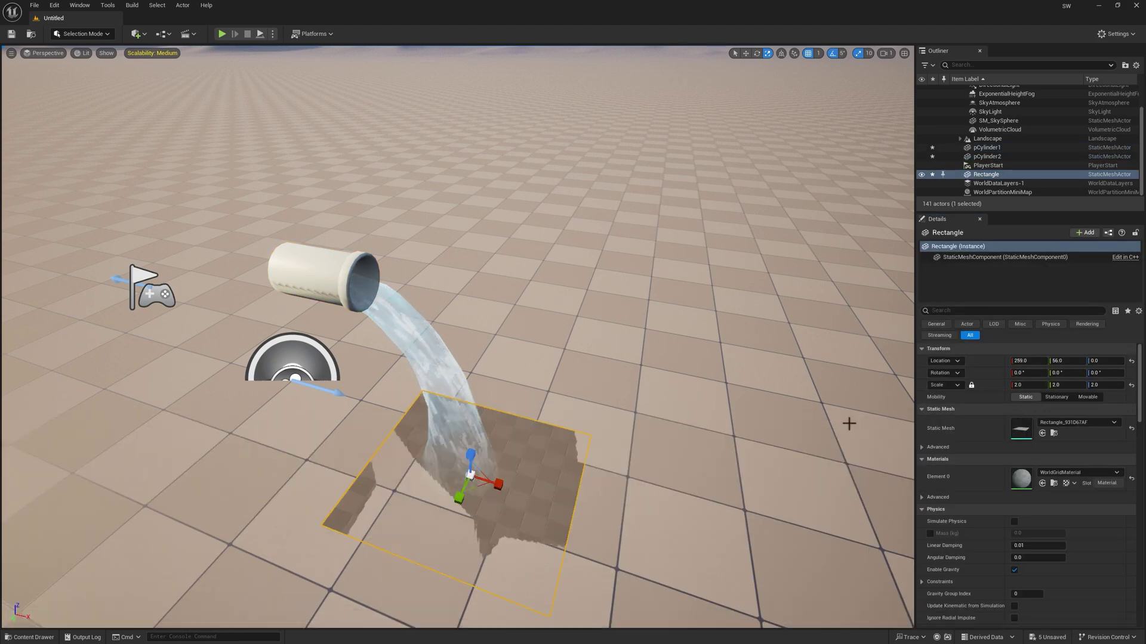
{"action": "left_click", "coordinate": [1042, 484]}
{"action": "left_click", "coordinate": [564, 361]}
{"action": "right_click_drag", "start_coordinate": [563, 360], "coordinate": [514, 286]}
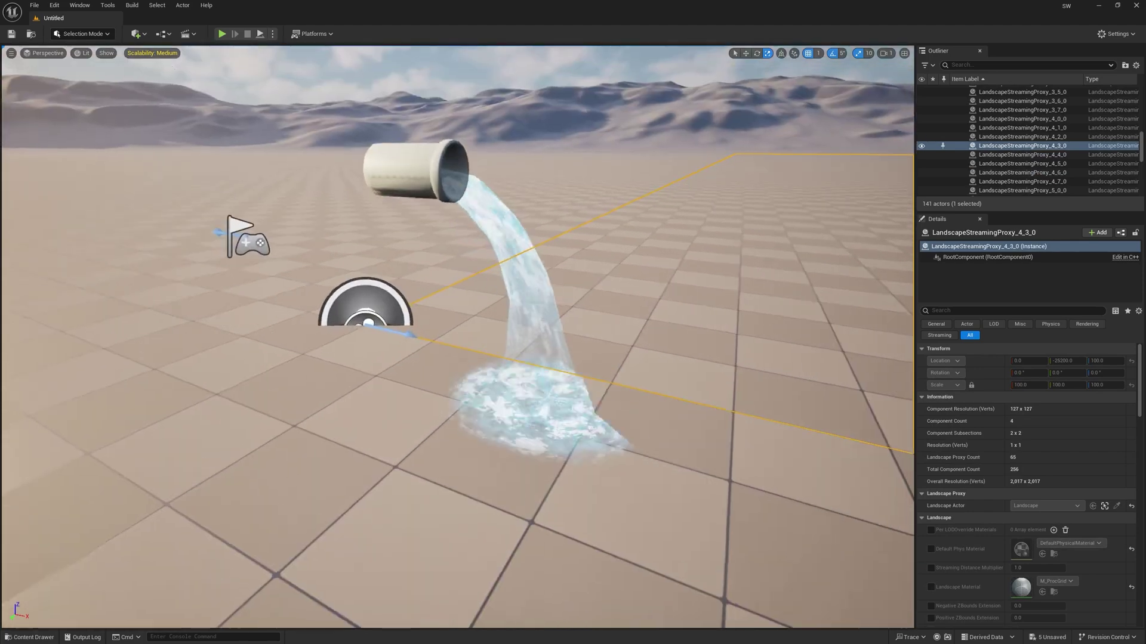
Filter the Outliner for "rec" to find the Rectangle and raise it slightly above the ground to Z 2
{"action": "left_click", "coordinate": [488, 218]}
{"action": "left_click", "coordinate": [452, 179], "text": "shift"}
{"action": "left_click", "coordinate": [546, 431], "text": "shift"}
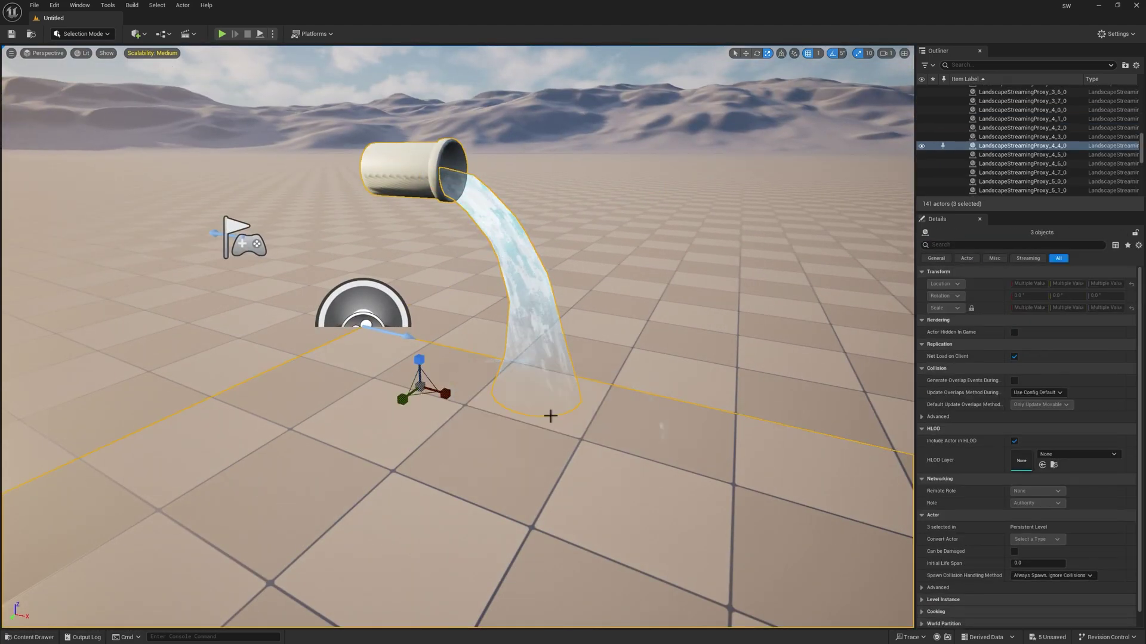
{"action": "left_click", "coordinate": [548, 418]}
{"action": "scroll", "coordinate": [1102, 148], "scroll_direction": "down", "scroll_amount": 10}
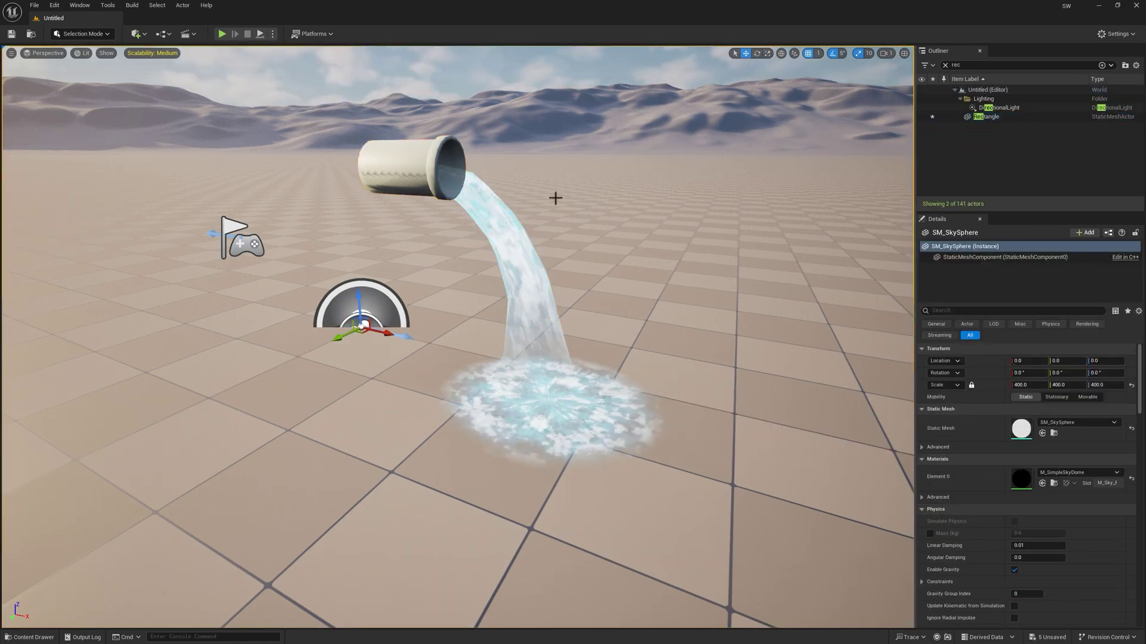
{"action": "mouse_move", "coordinate": [555, 197]}
{"action": "right_mouse_down"}
{"action": "mouse_move", "coordinate": [575, 185]}
{"action": "mouse_move", "coordinate": [561, 275]}
{"action": "mouse_move", "coordinate": [543, 206]}
{"action": "mouse_move", "coordinate": [555, 200]}
{"action": "right_mouse_up"}
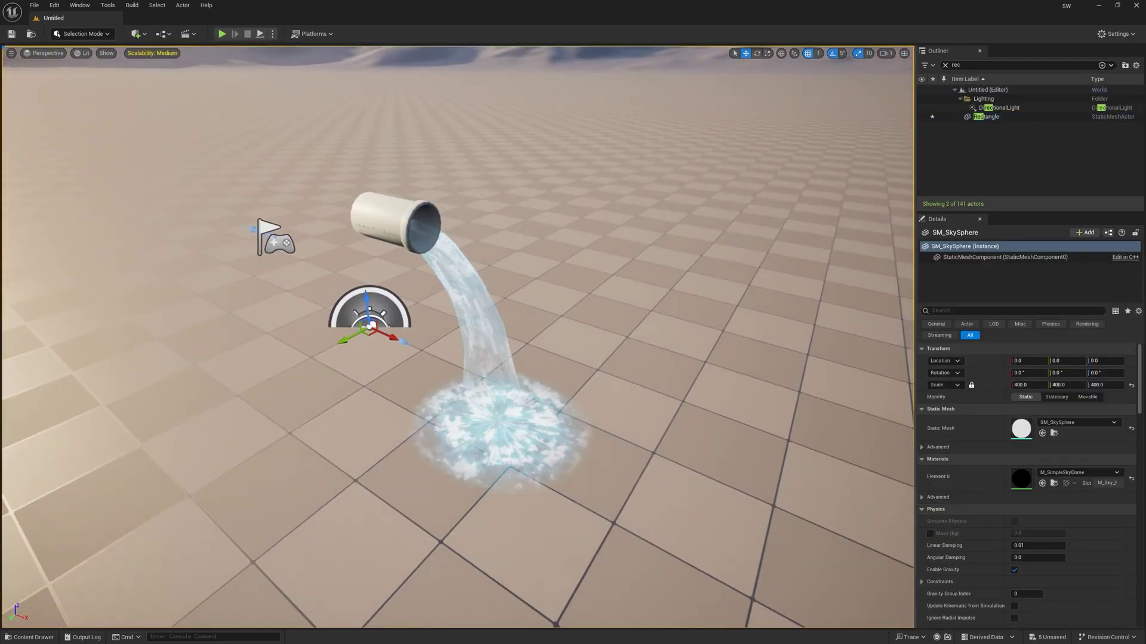
Open the rectangle's material, duplicate RadialGradientExponential below the original and connect the copy's output to a OneMinus node
{"action": "left_click", "coordinate": [525, 423]}
{"action": "double_click", "coordinate": [1020, 480]}
{"action": "right_click_drag", "start_coordinate": [641, 263], "coordinate": [857, 215]}
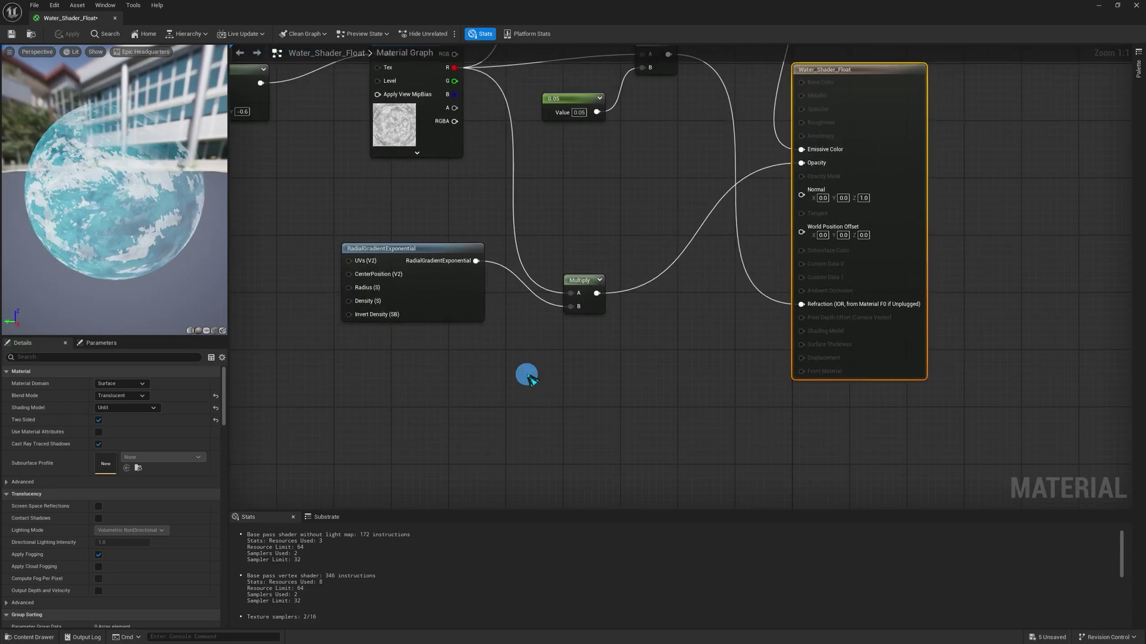
{"action": "left_click", "coordinate": [419, 298]}
{"action": "key", "text": "ctrl+d"}
{"action": "left_click_drag", "start_coordinate": [425, 302], "coordinate": [399, 434]}
{"action": "left_click_drag", "start_coordinate": [514, 447], "coordinate": [592, 440]}
{"action": "type", "text": "1-"}
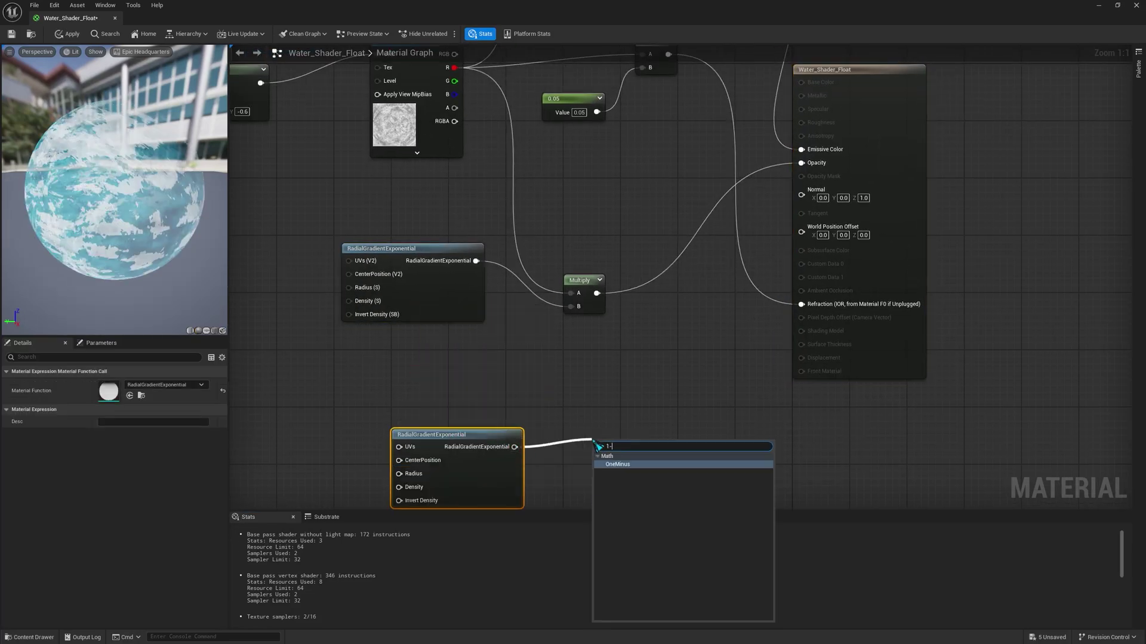
{"action": "key", "text": "Return"}
Add a Multiply node in the free space beyond the OneMinus node
{"action": "right_click", "coordinate": [692, 413]}
{"action": "type", "text": "mul"}
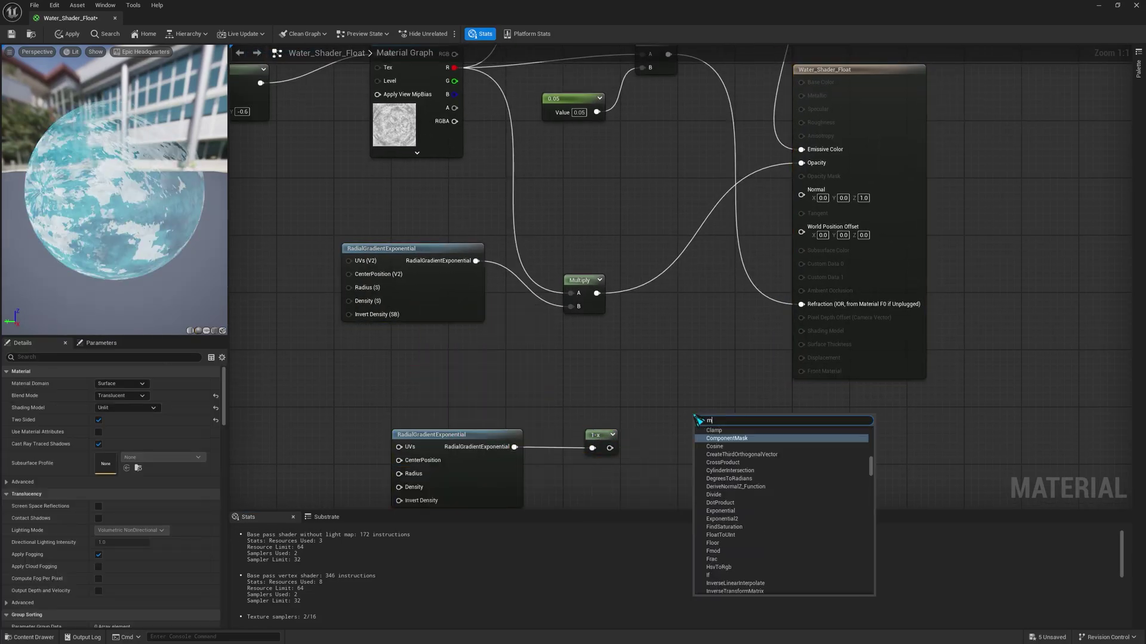
{"action": "key", "text": "Return"}
{"action": "key", "text": "Delete"}
{"action": "right_click", "coordinate": [684, 389]}
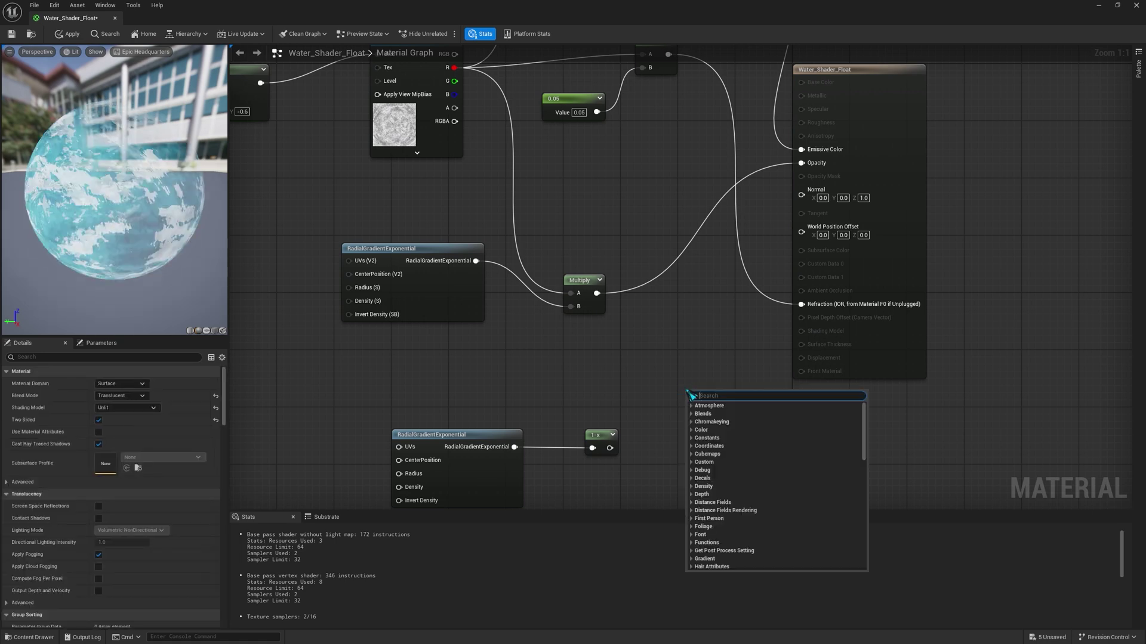
{"action": "type", "text": "multi"}
{"action": "key", "text": "Return"}
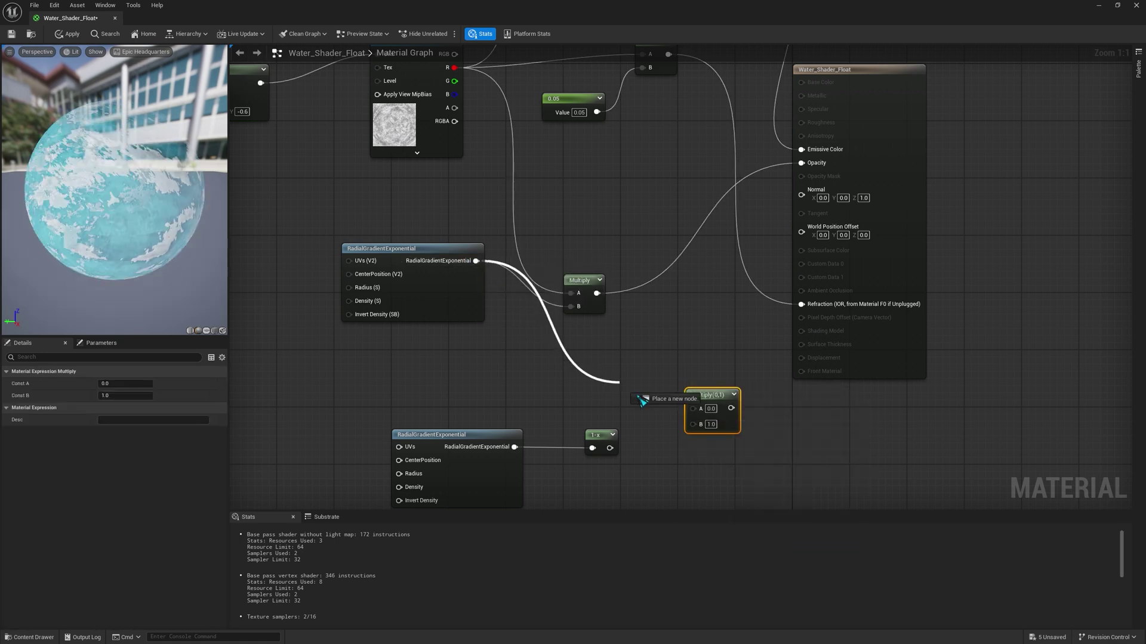
Connect the original RadialGradientExponential and OneMinus to the new Multiply's A and B, and feed its output into Opacity
{"action": "left_click_drag", "start_coordinate": [642, 401], "coordinate": [692, 409]}
{"action": "left_click_drag", "start_coordinate": [609, 448], "coordinate": [693, 425]}
{"action": "right_click_drag", "start_coordinate": [711, 398], "coordinate": [634, 424]}
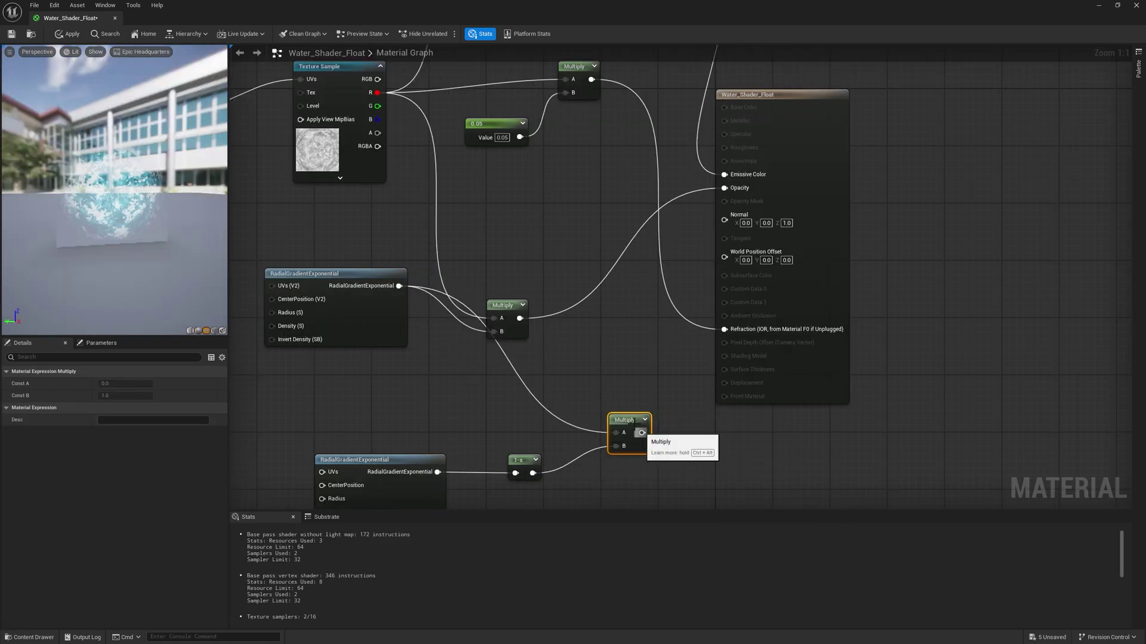
{"action": "left_click_drag", "start_coordinate": [643, 433], "coordinate": [724, 188]}
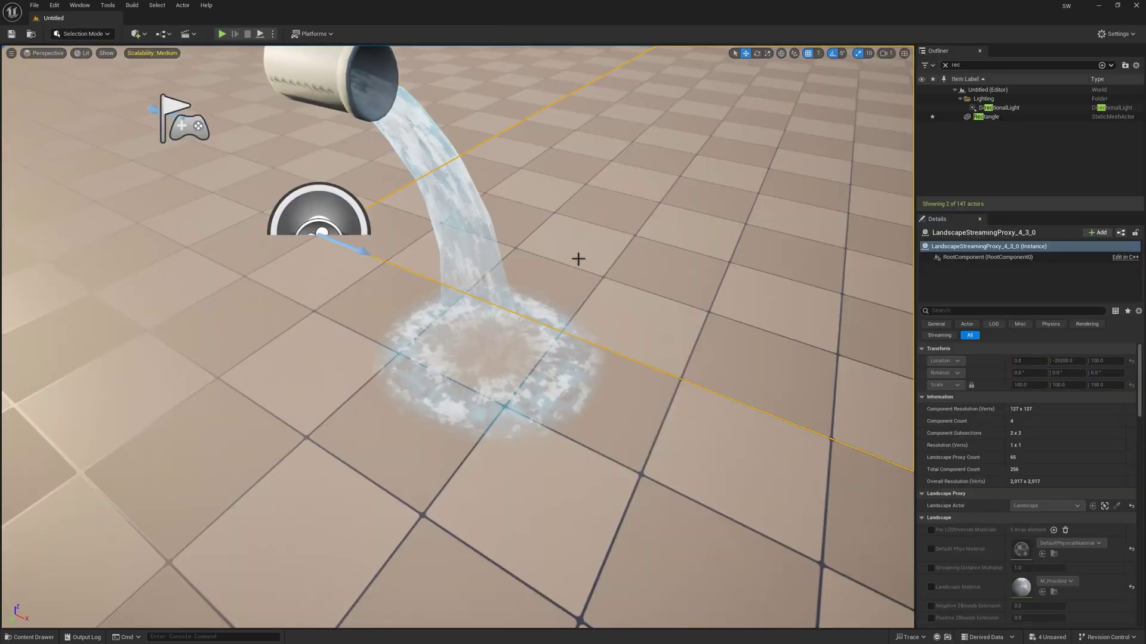
Reopen the rectangle's material and add a Constant node to the Radius input of the lower RadialGradientExponential
{"action": "right_click_drag", "start_coordinate": [578, 258], "coordinate": [546, 203]}
{"action": "key", "text": "w"}
{"action": "left_click", "coordinate": [557, 417]}
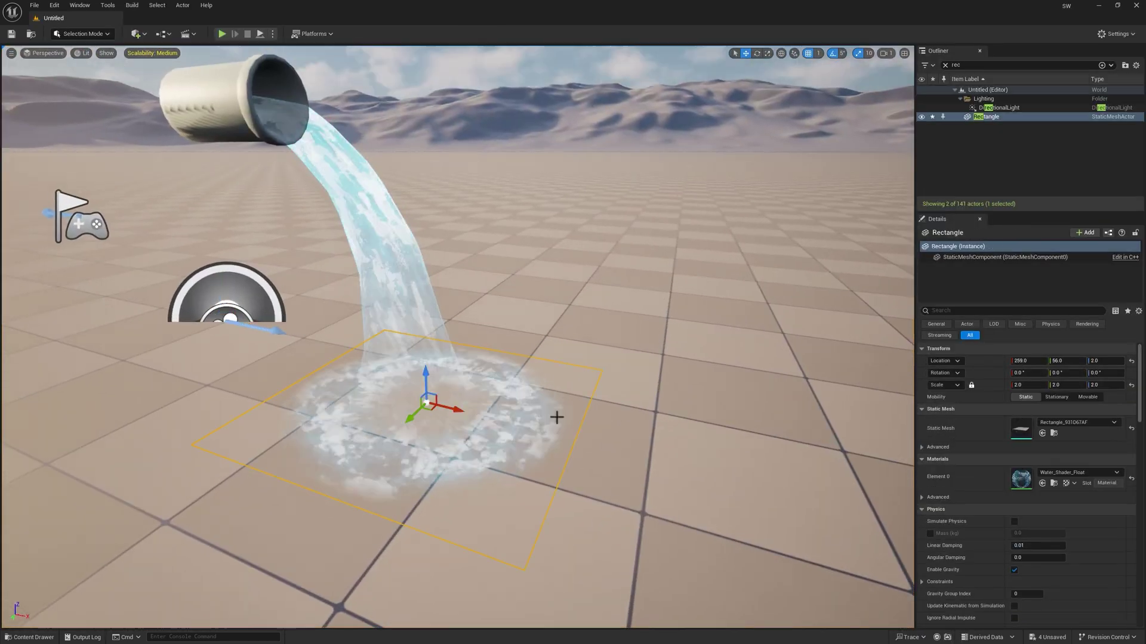
{"action": "double_click", "coordinate": [1020, 481]}
{"action": "right_click_drag", "start_coordinate": [313, 388], "coordinate": [671, 215]}
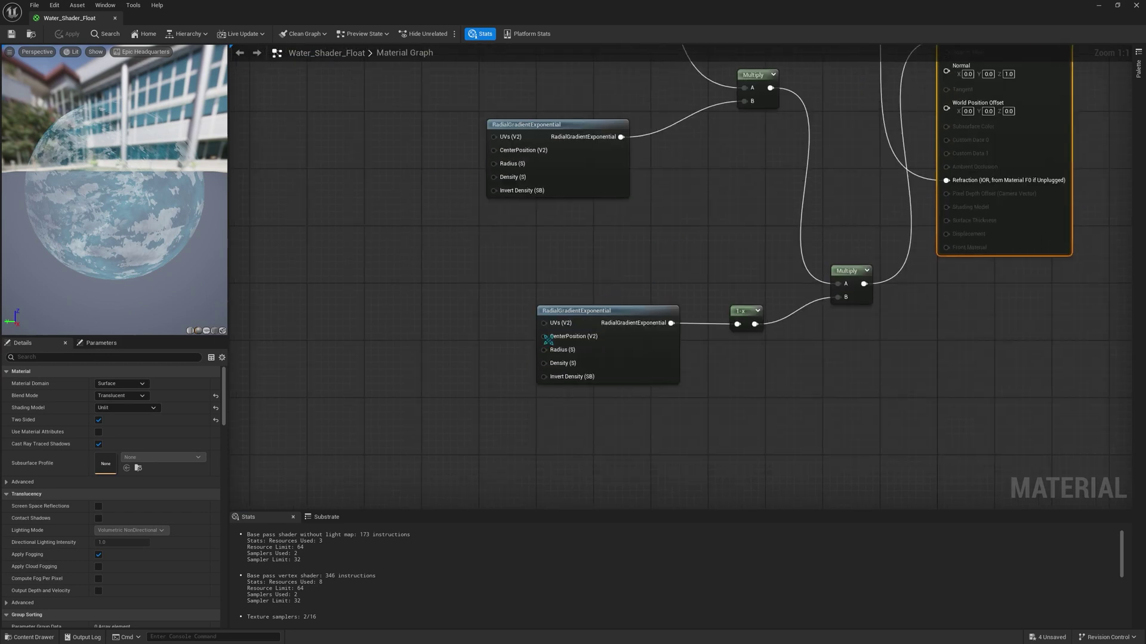
{"action": "left_click_drag", "start_coordinate": [543, 350], "coordinate": [460, 381]}
{"action": "type", "text": "const"}
{"action": "key", "text": "Return"}
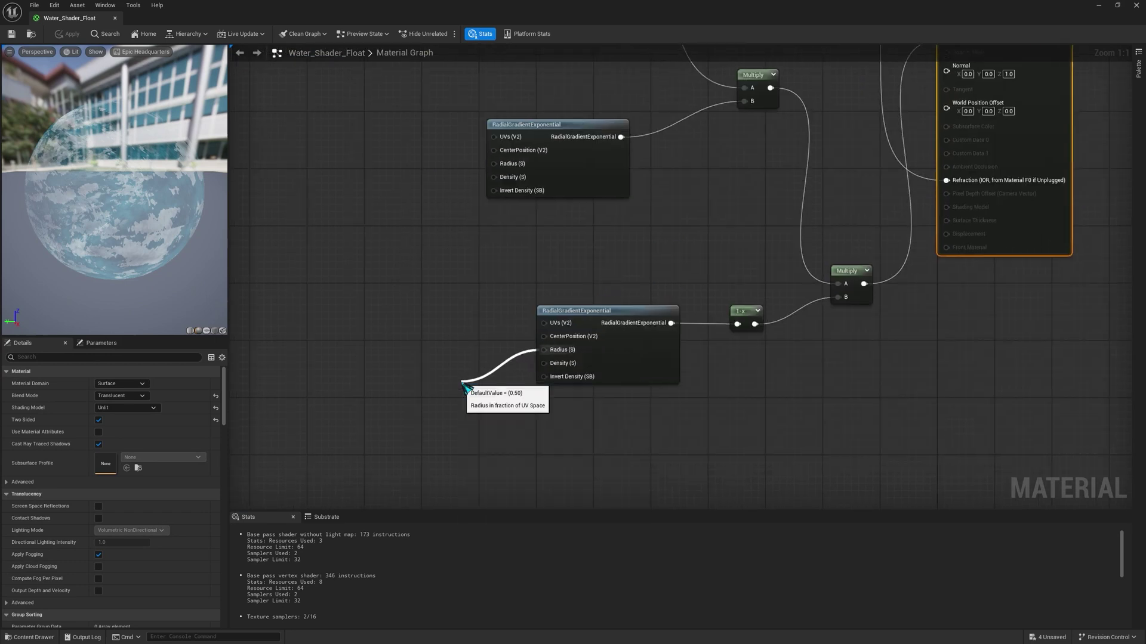
Switch the preview mesh to a plane and set the Radius constant to 0.2, trying 0.1 first
{"action": "left_click", "coordinate": [493, 395]}
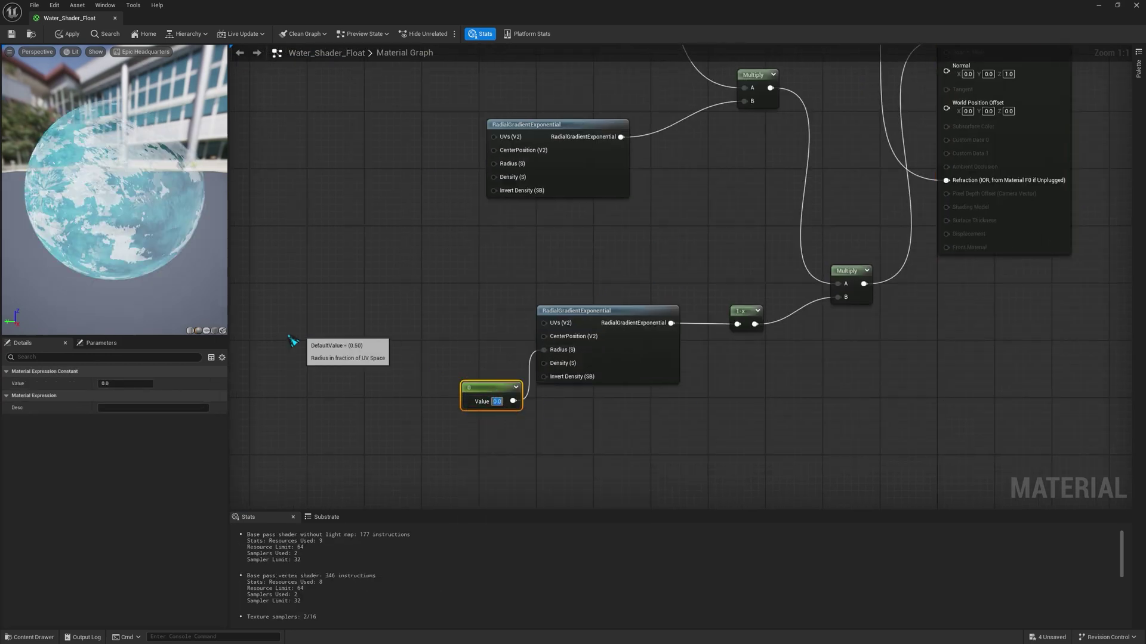
{"action": "left_click", "coordinate": [206, 331]}
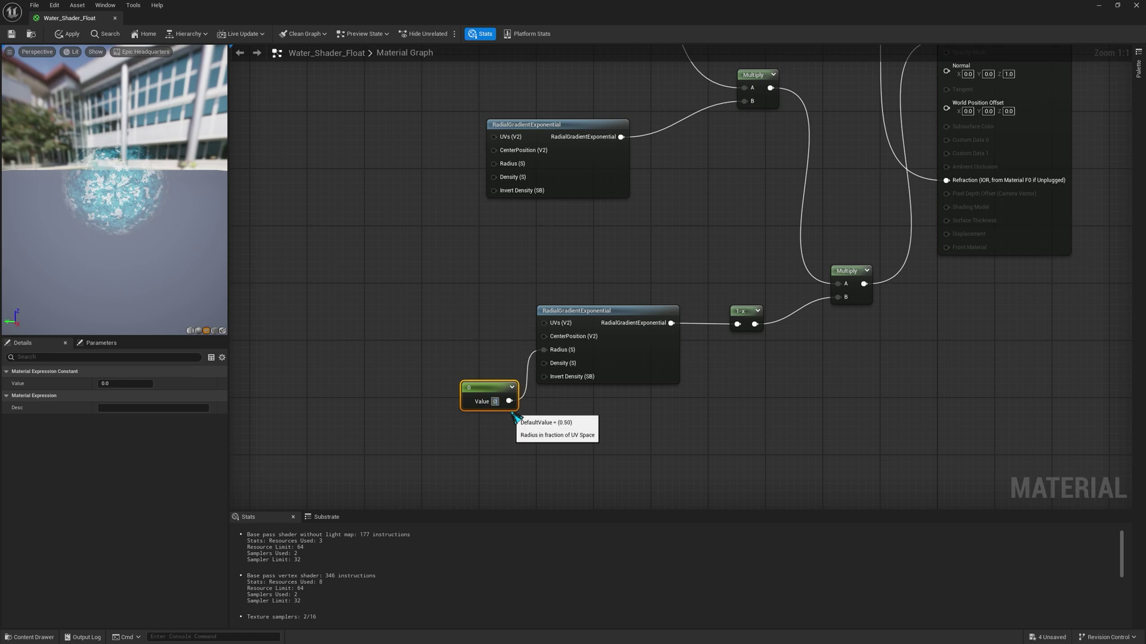
{"action": "type", "text": "0.1"}
{"action": "key", "text": "Return"}
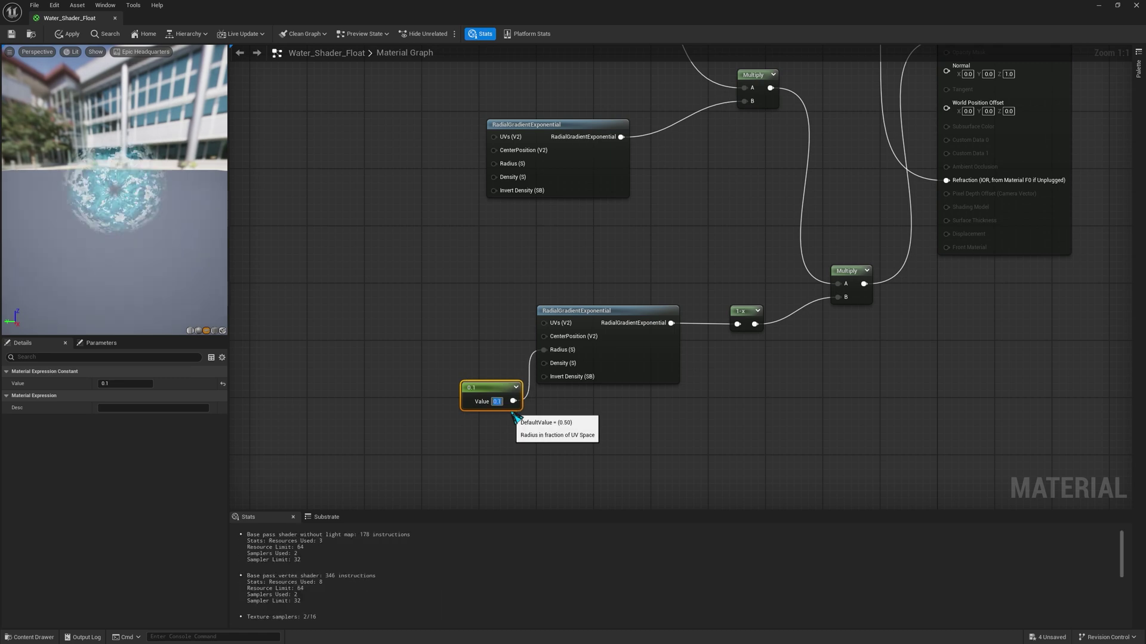
{"action": "type", "text": "0.2"}
{"action": "key", "text": "Return"}
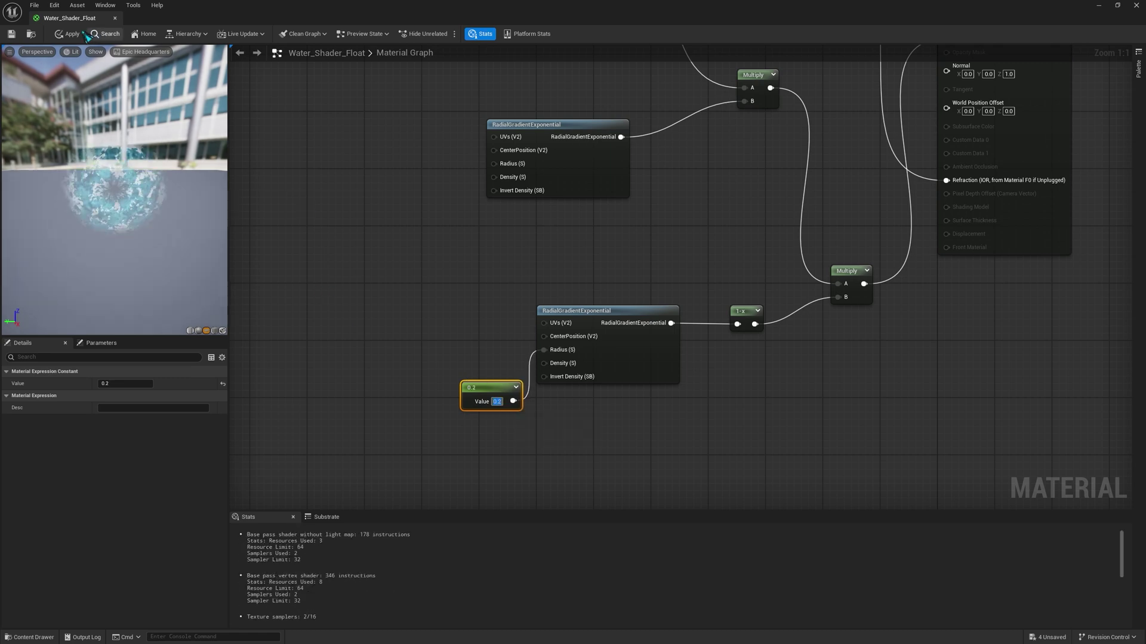
Apply and save Water_Shader_Float with its new radius, and inspect the splash ring in the level
{"action": "left_click", "coordinate": [67, 34]}
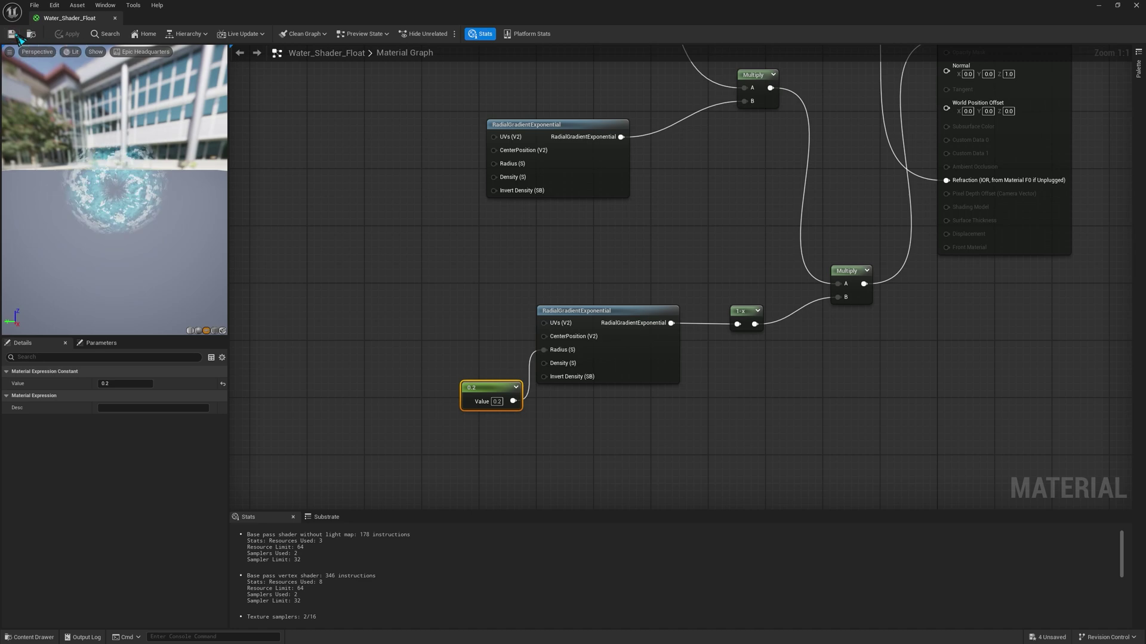
{"action": "right_click_drag", "start_coordinate": [706, 204], "coordinate": [549, 299]}
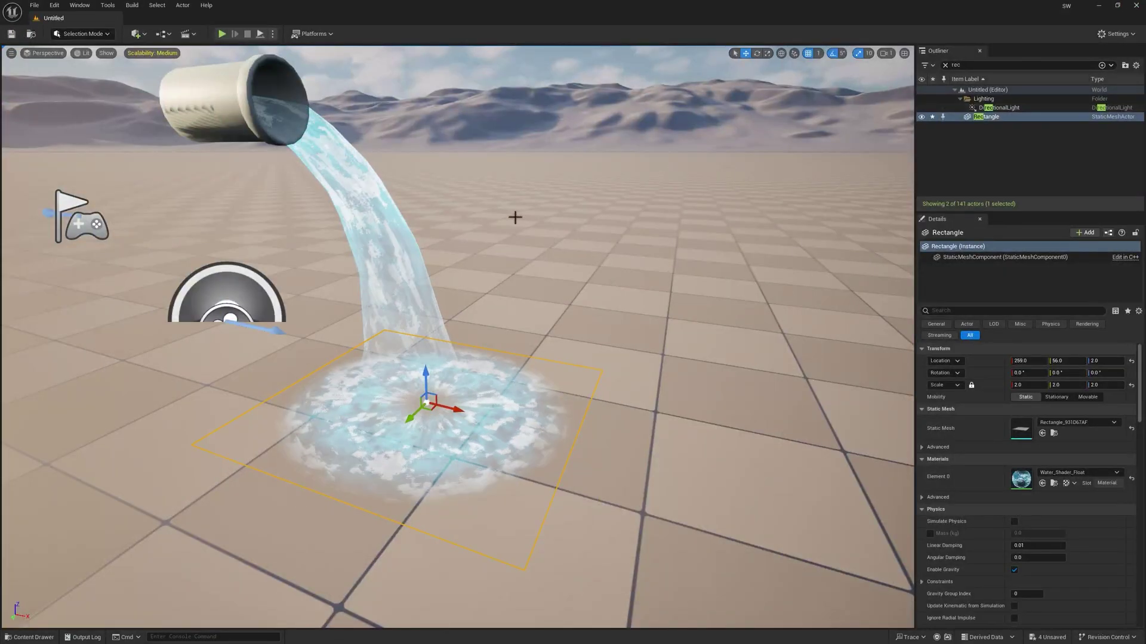
{"action": "mouse_move", "coordinate": [515, 217]}
{"action": "right_mouse_down"}
{"action": "mouse_move", "coordinate": [501, 215]}
{"action": "mouse_move", "coordinate": [515, 217]}
{"action": "right_mouse_up"}
{"action": "key", "text": "s"}
{"action": "key", "text": "w"}
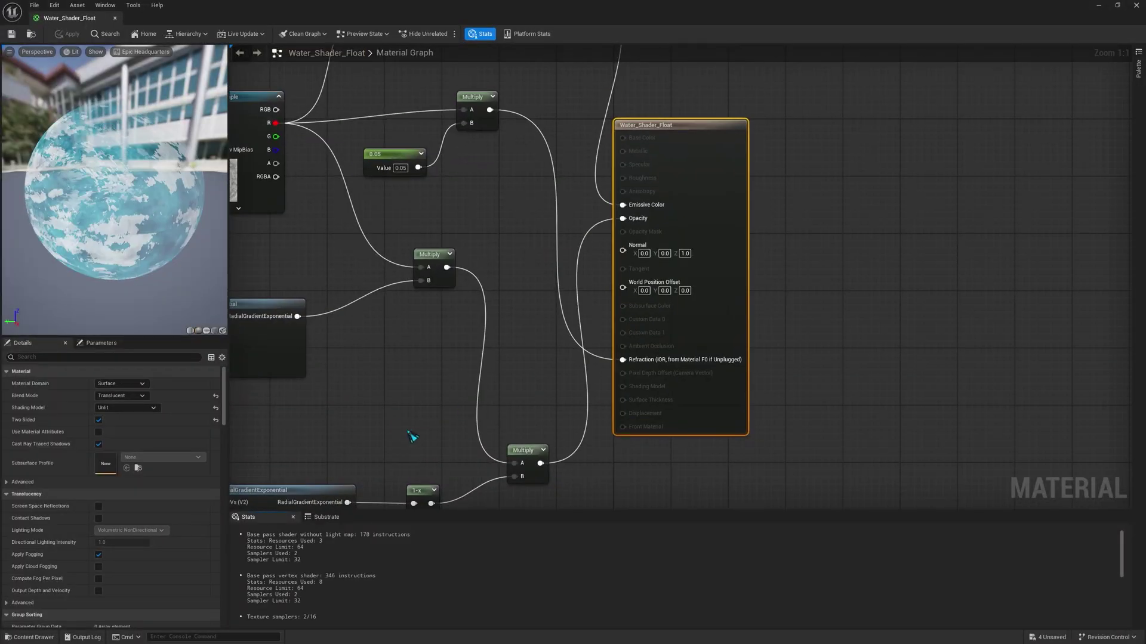
Increase the Radius constant of the lower RadialGradientExponential, apply the material and check the splash ring in the level
{"action": "right_click_drag", "start_coordinate": [412, 438], "coordinate": [611, 273]}
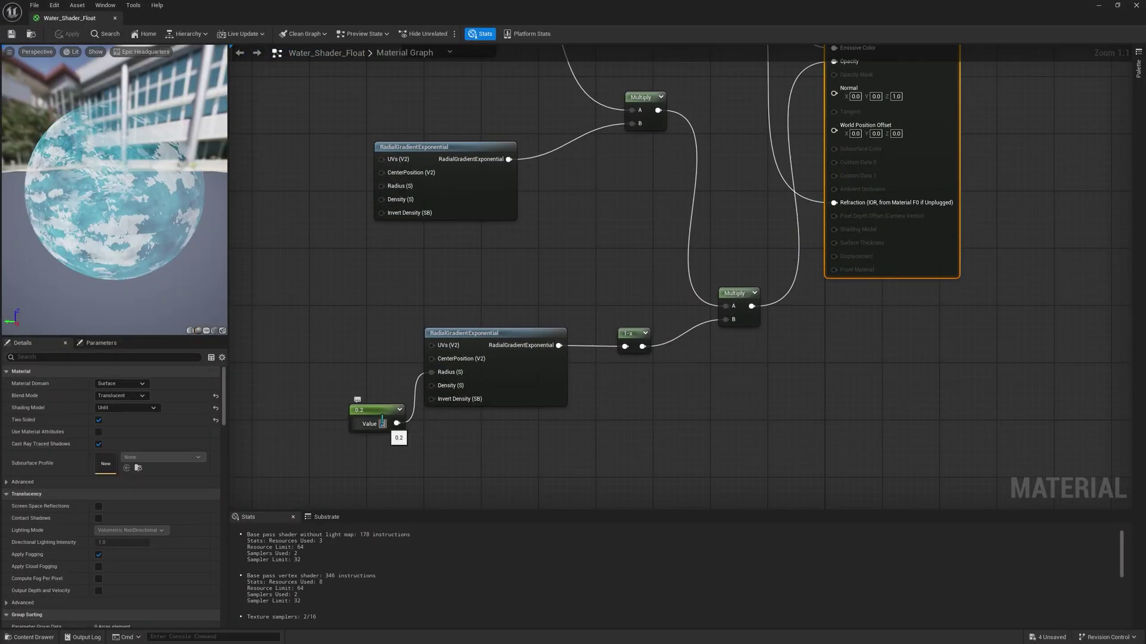
{"action": "key", "text": "Return"}
{"action": "left_click", "coordinate": [70, 34]}
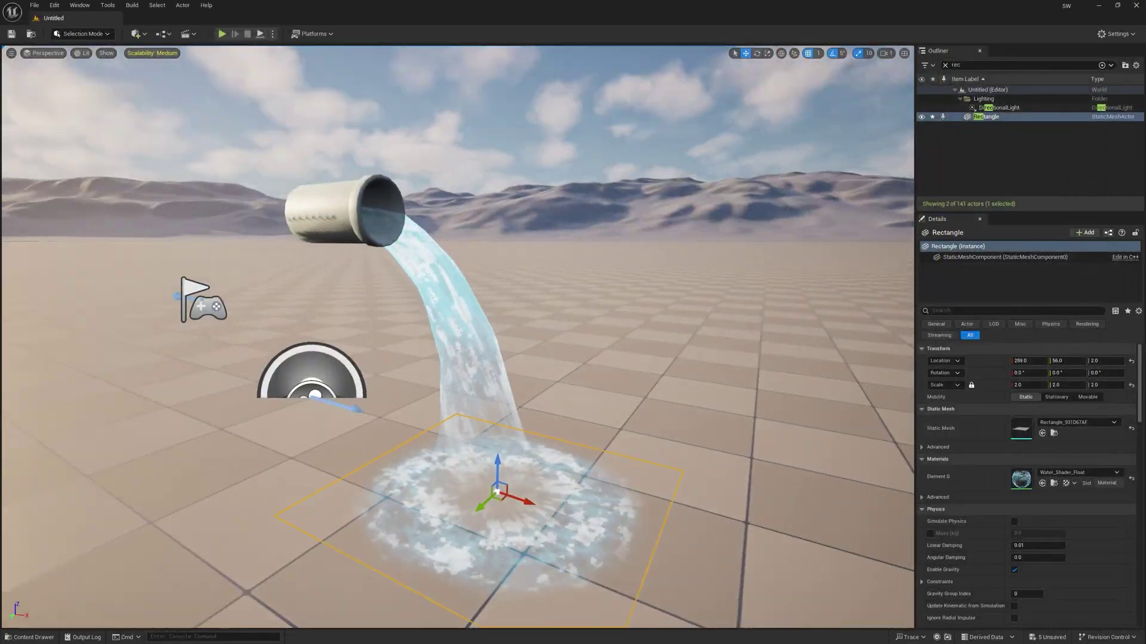
{"action": "key", "text": "s"}
{"action": "right_click_drag", "start_coordinate": [568, 180], "coordinate": [568, 179]}
{"action": "key", "text": "w"}
{"action": "key", "text": "a"}
{"action": "key", "text": "d"}
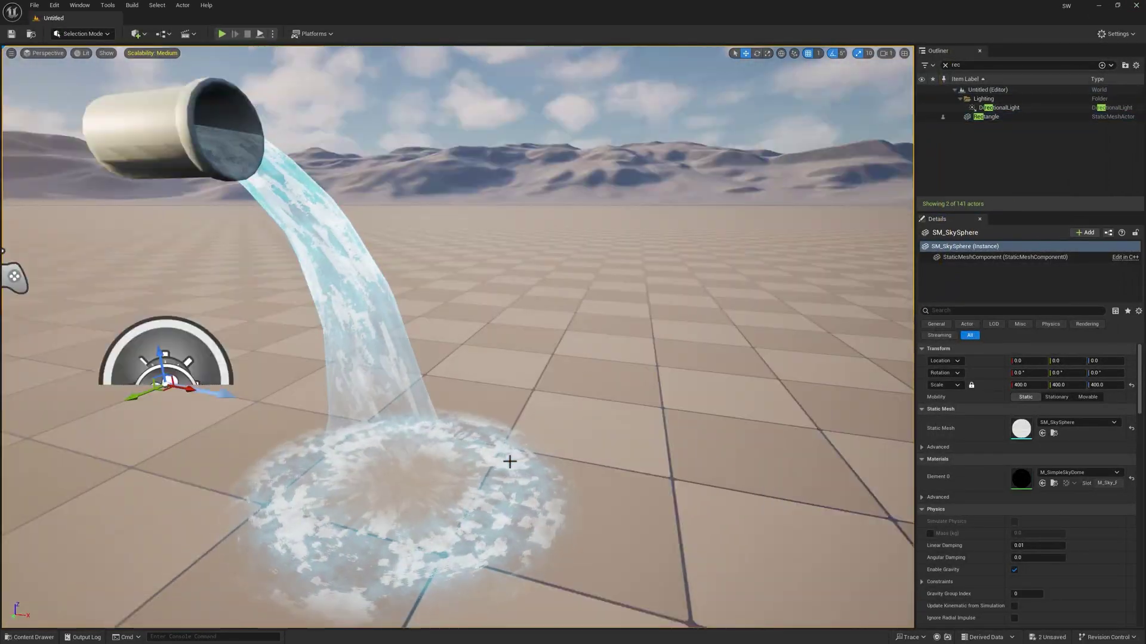
Create a folder named Niagara in the project's Content folder and open it
{"action": "key", "text": "ctrl+space"}
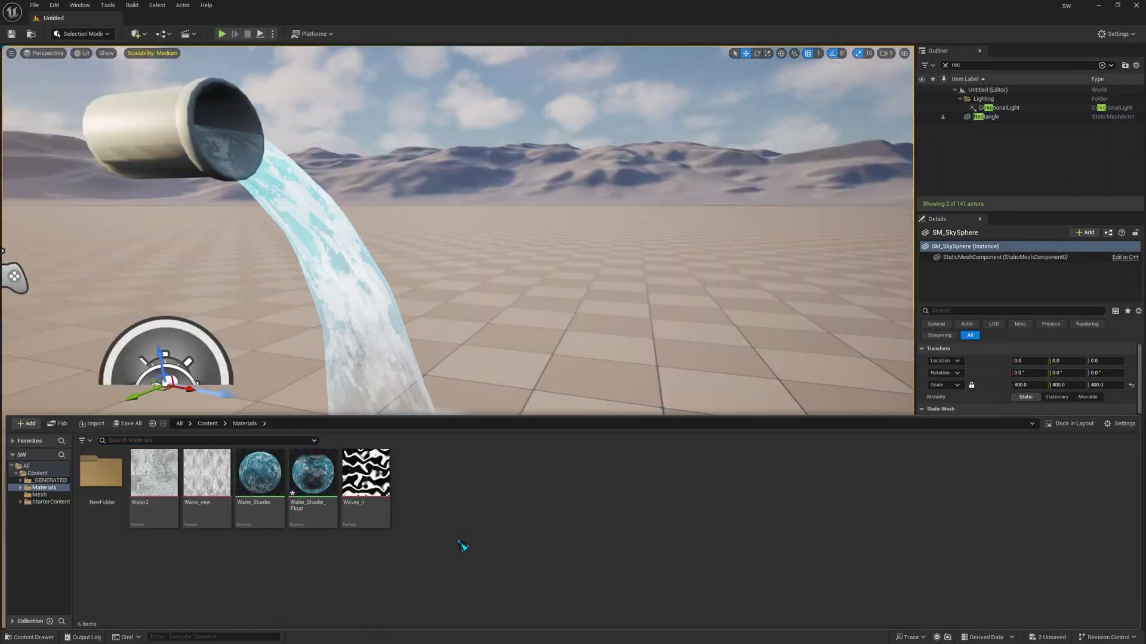
{"action": "key", "text": "alt+Left"}
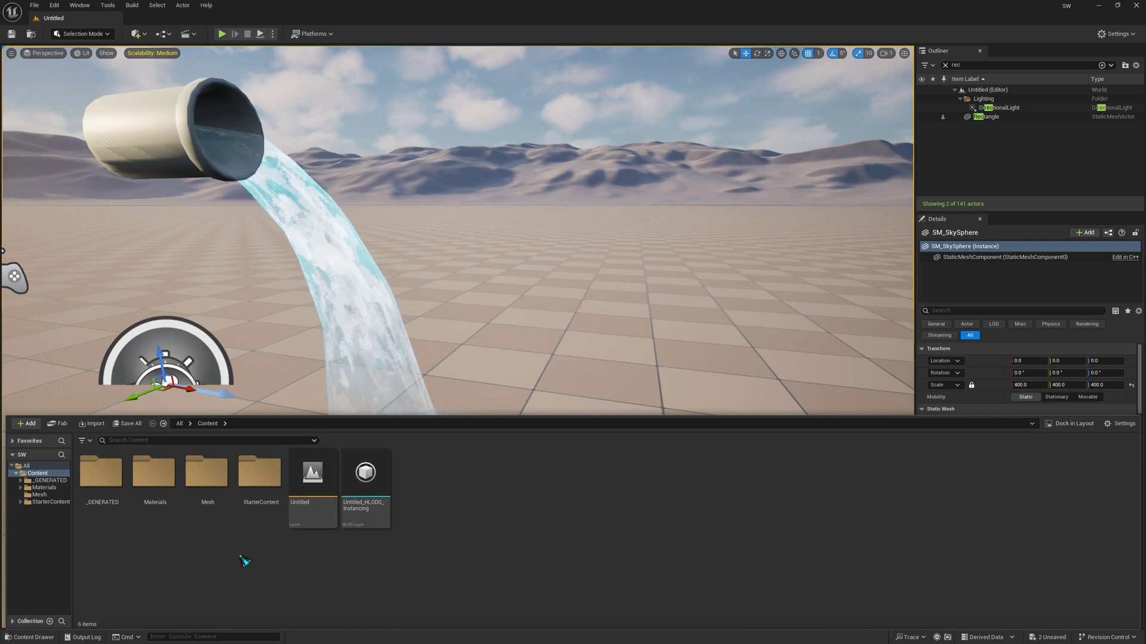
{"action": "key", "text": "ctrl+shift+n"}
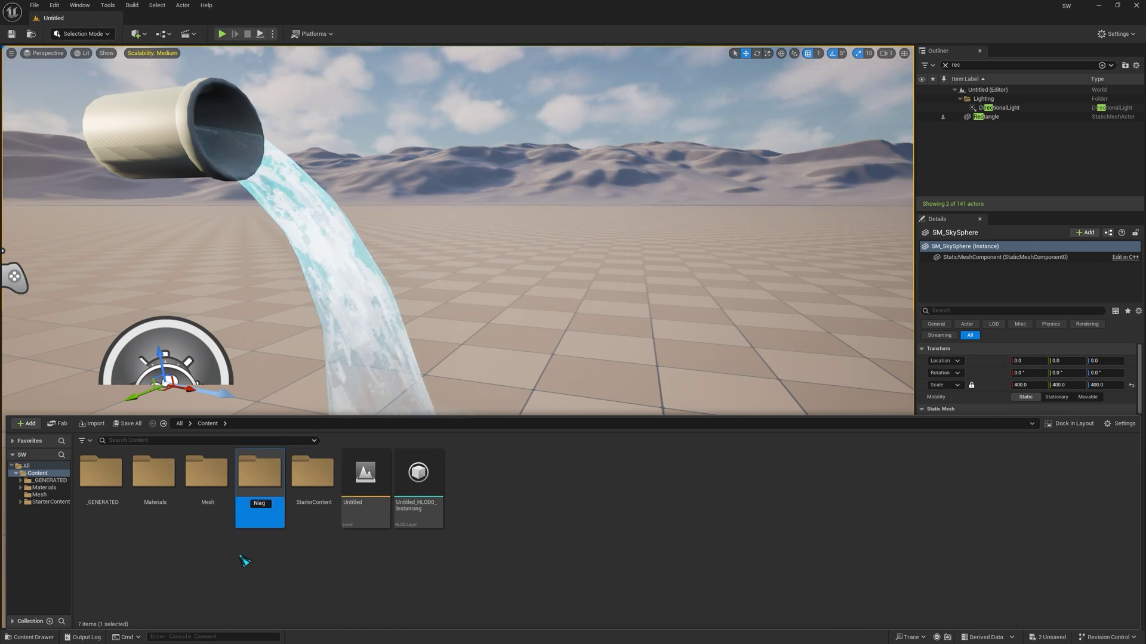
{"action": "double_click", "coordinate": [267, 507]}
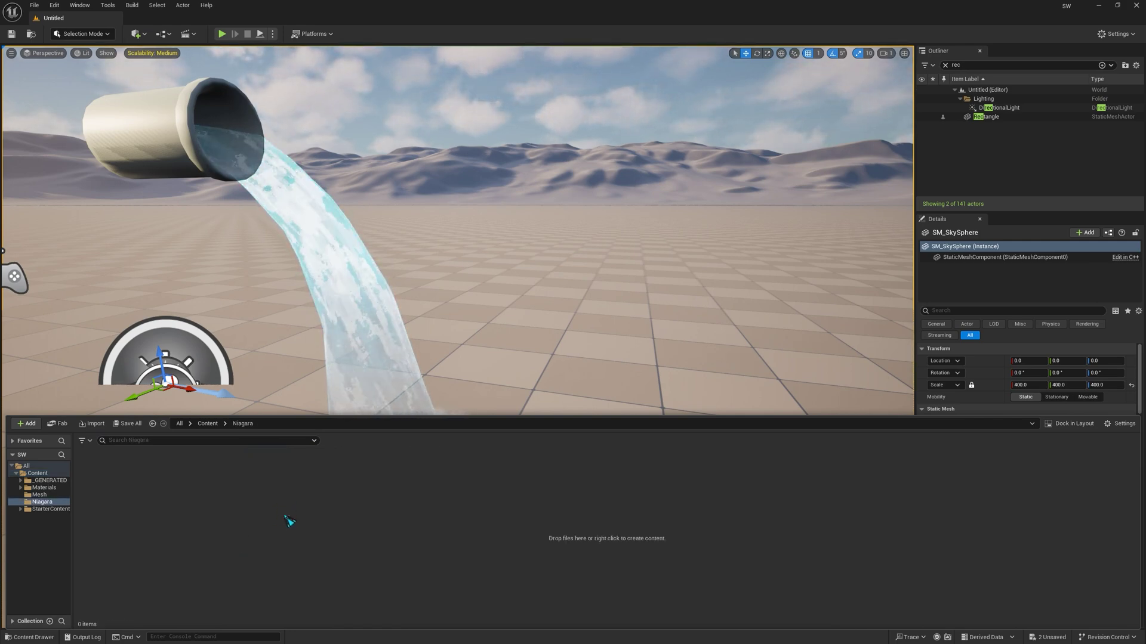
Create a Niagara System based on the Fountain emitter and name it Splashes
{"action": "right_click", "coordinate": [307, 511]}
{"action": "left_click", "coordinate": [314, 327]}
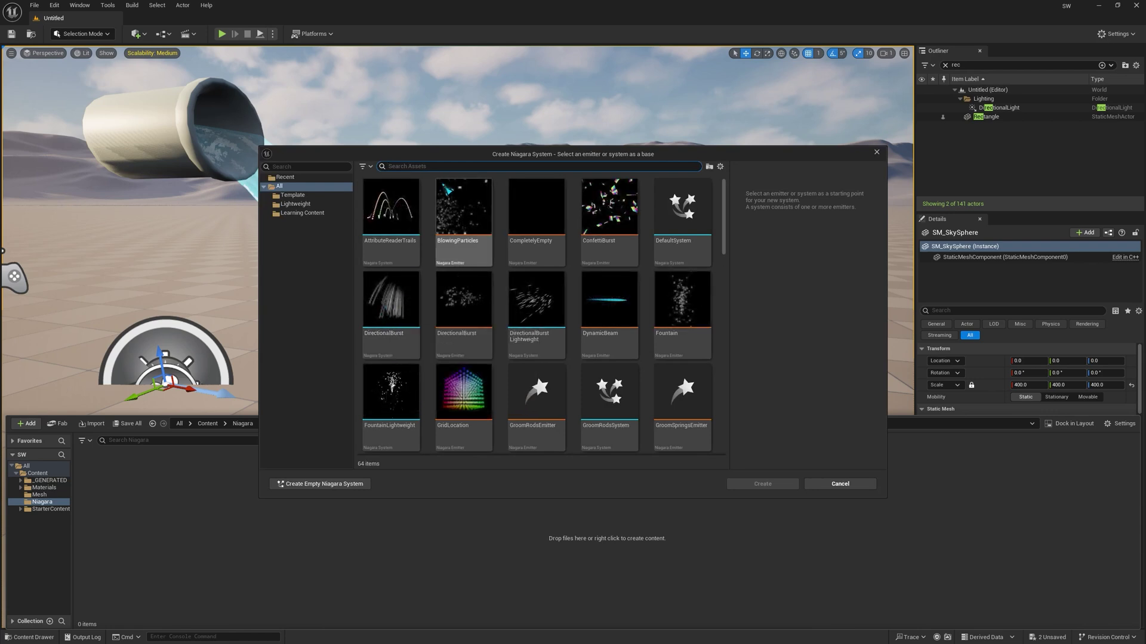
{"action": "left_click", "coordinate": [680, 308]}
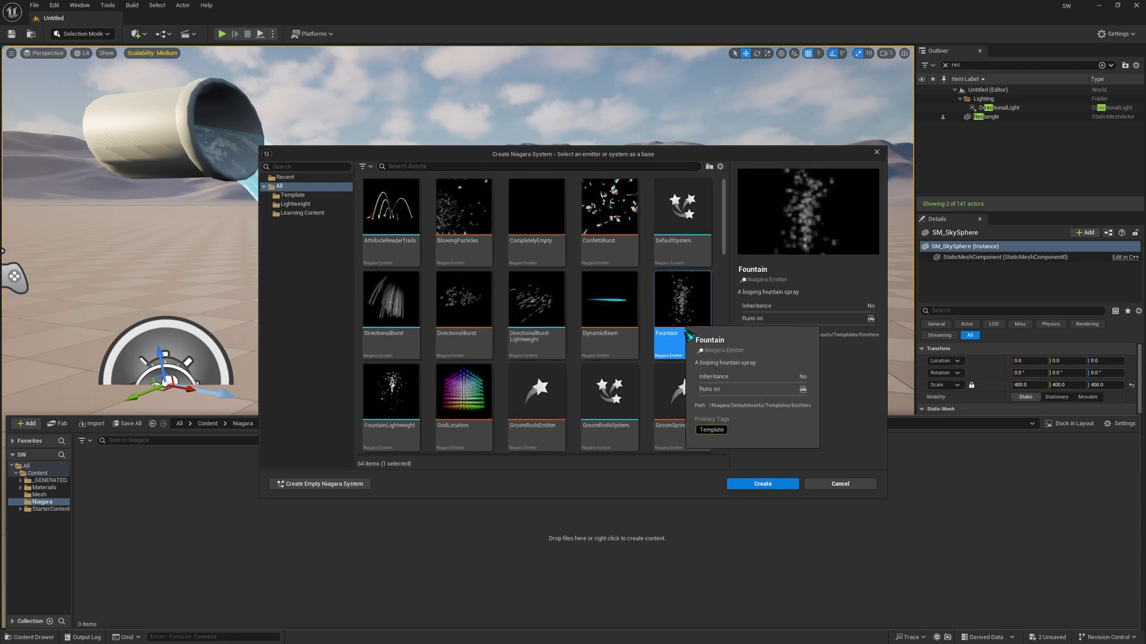
{"action": "left_click", "coordinate": [764, 484]}
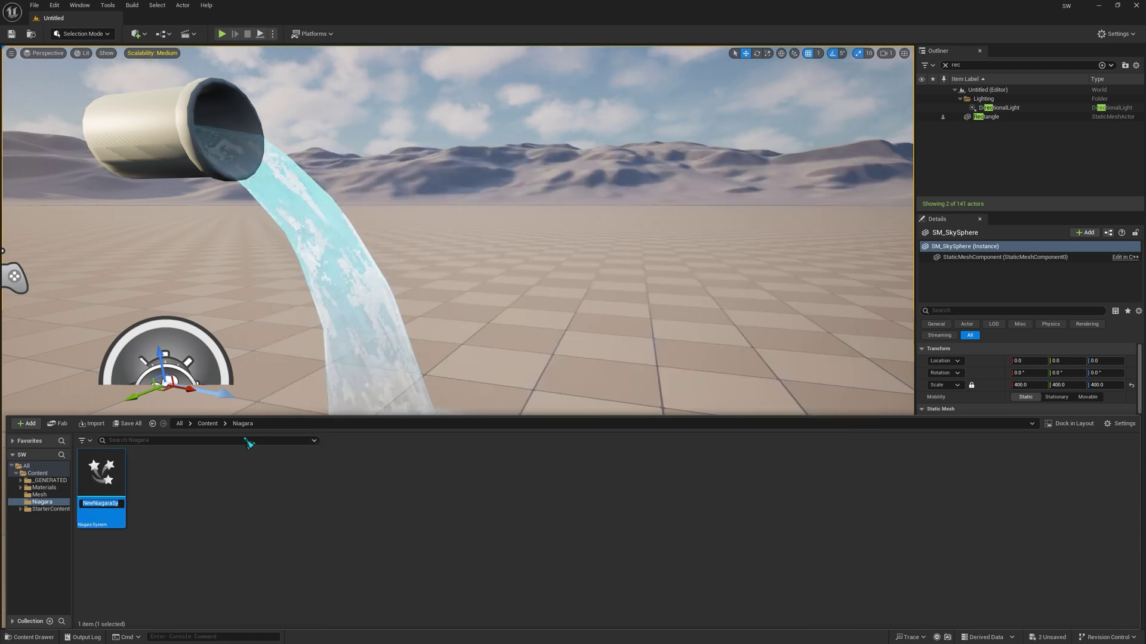
{"action": "type", "text": "Splashes"}
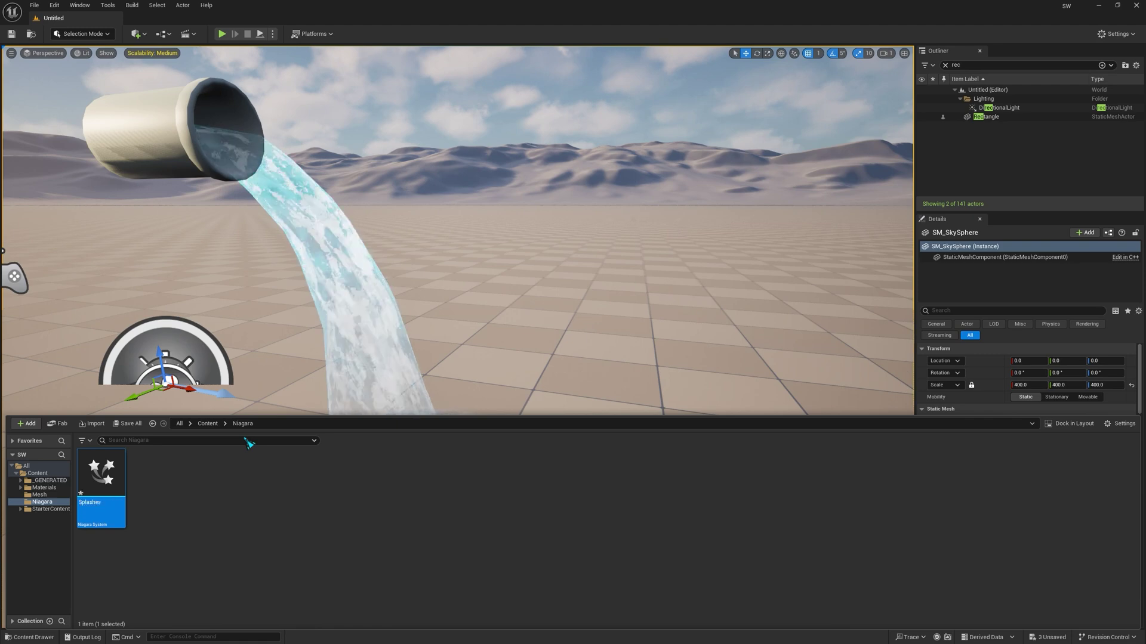
{"action": "key", "text": "Return"}
Open Splashes, enable Local Space for the Fountain emitter, and set the particle lifetime to 0.4 minimum and 0.8 maximum
{"action": "double_click", "coordinate": [104, 473]}
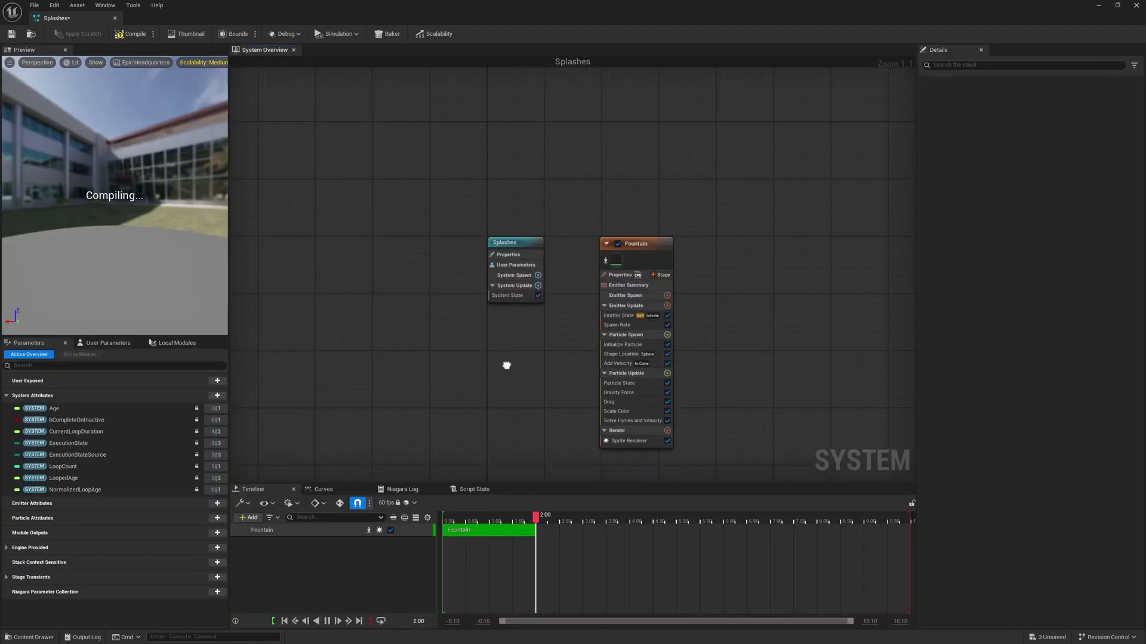
{"action": "left_click", "coordinate": [642, 286]}
{"action": "left_click", "coordinate": [532, 392]}
{"action": "left_click", "coordinate": [633, 287]}
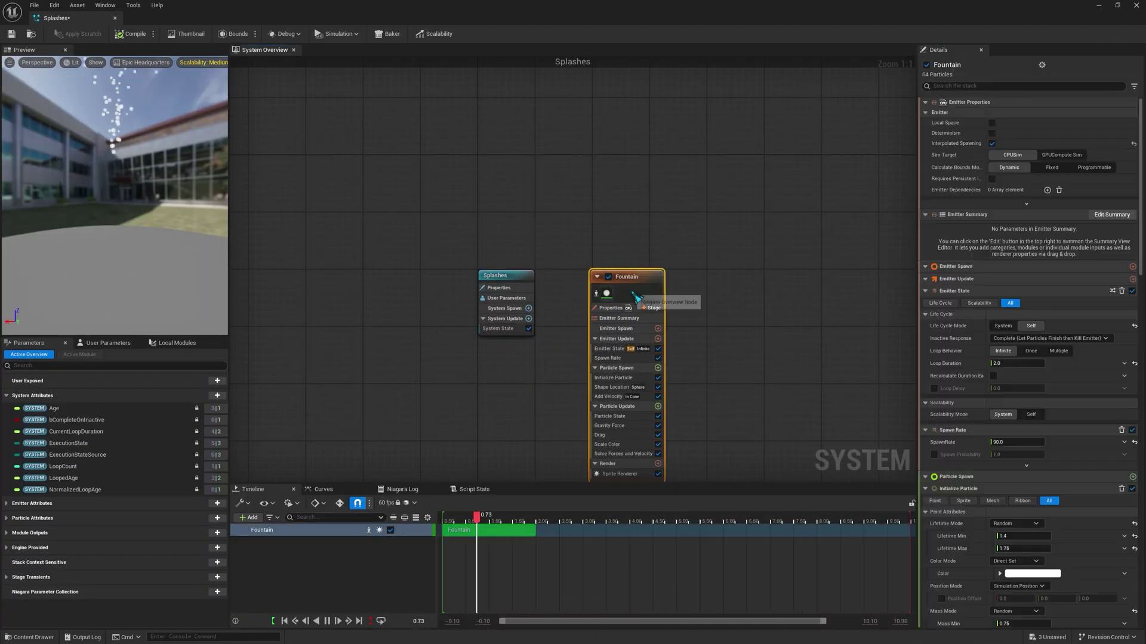
{"action": "left_click", "coordinate": [991, 123]}
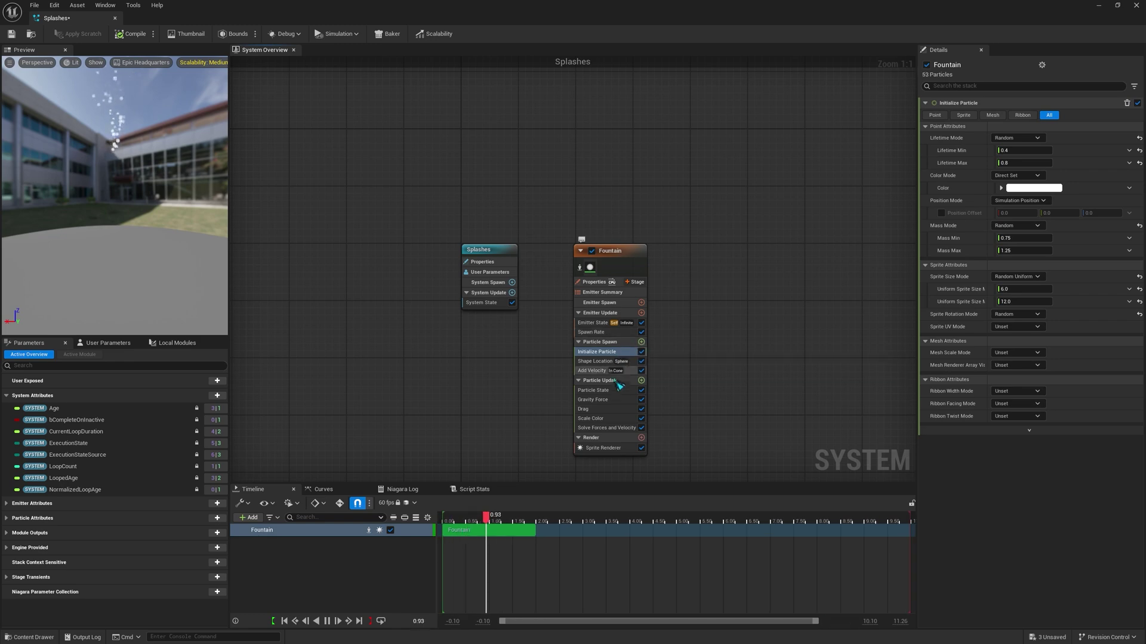
In the Fountain emitter's Add Velocity module, set the maximum velocity speed to 200 and the Cone Angle to 70
{"action": "left_click", "coordinate": [595, 361]}
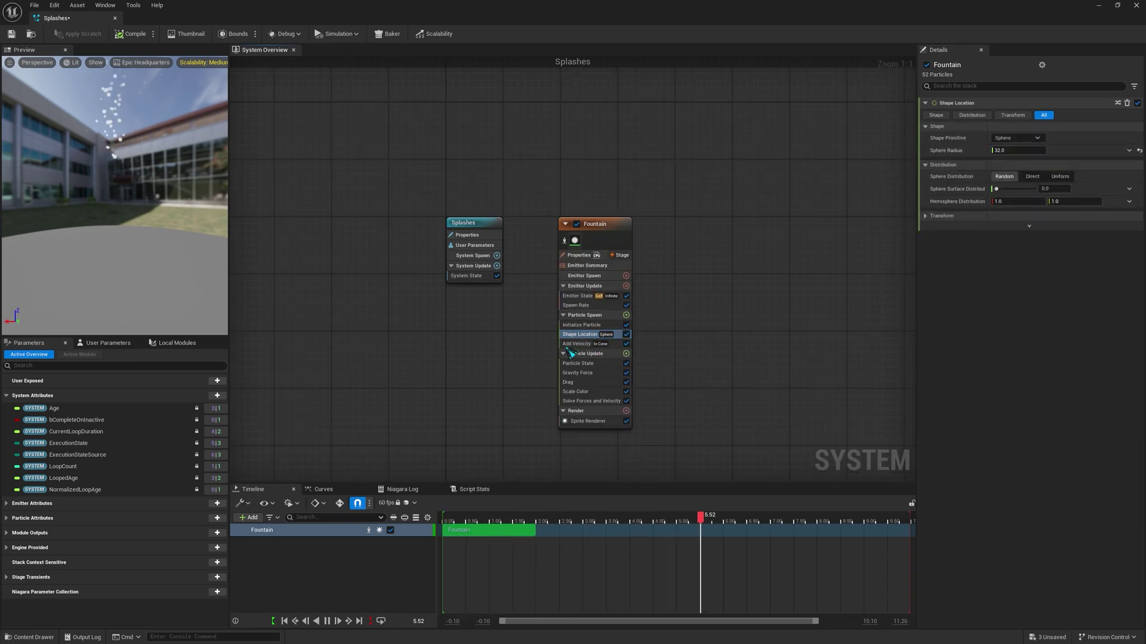
{"action": "left_click", "coordinate": [582, 343]}
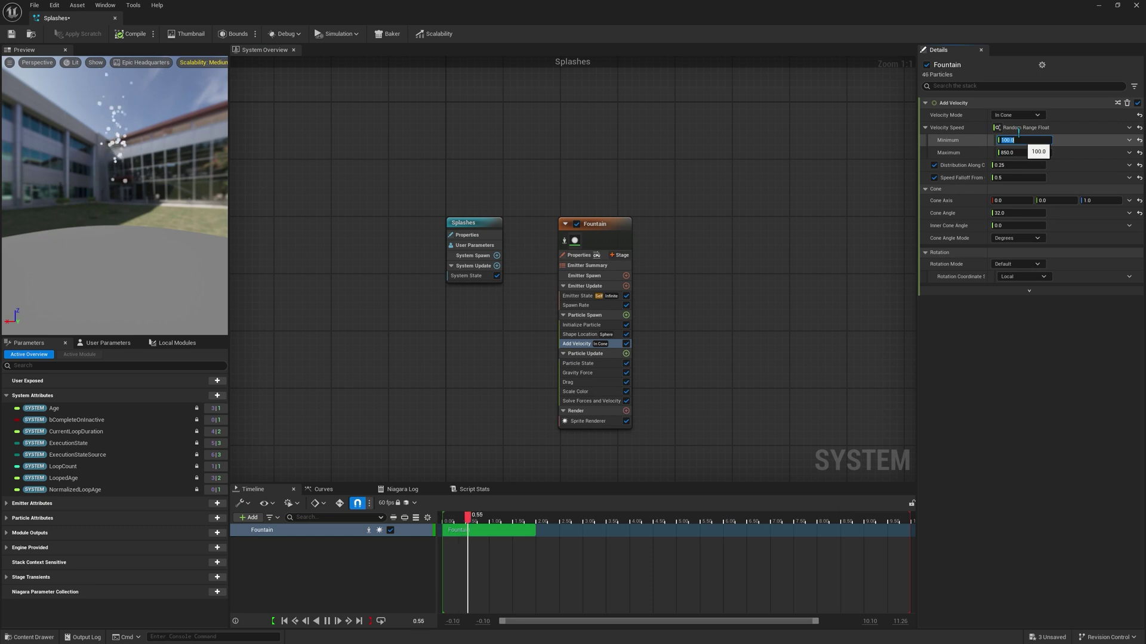
{"action": "key", "text": "Tab"}
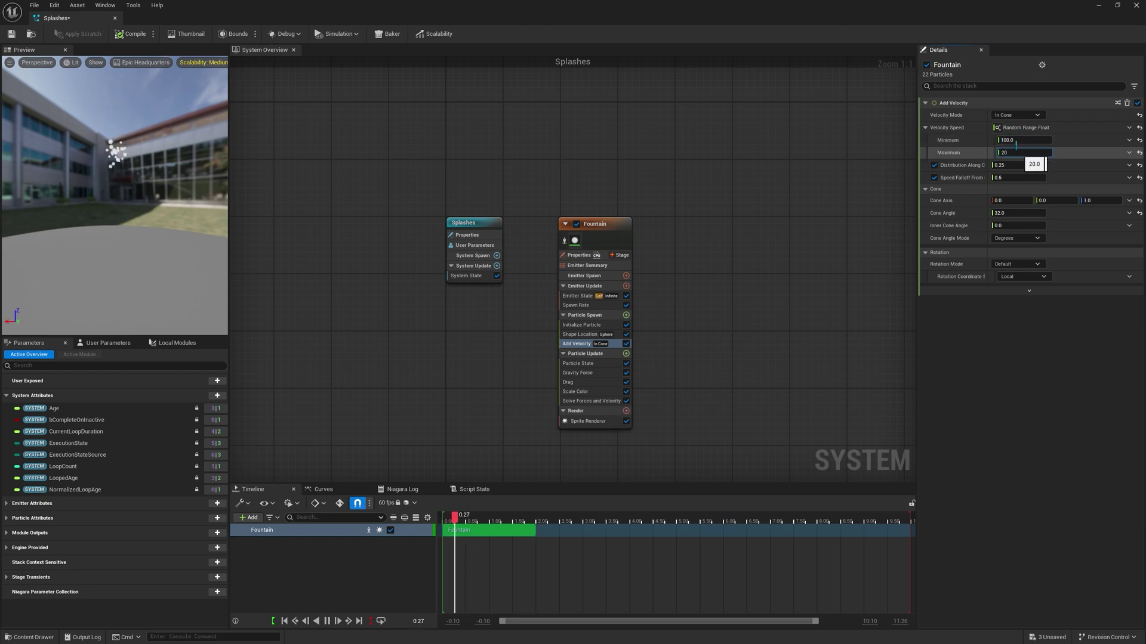
{"action": "right_click_drag", "start_coordinate": [777, 271], "coordinate": [785, 228]}
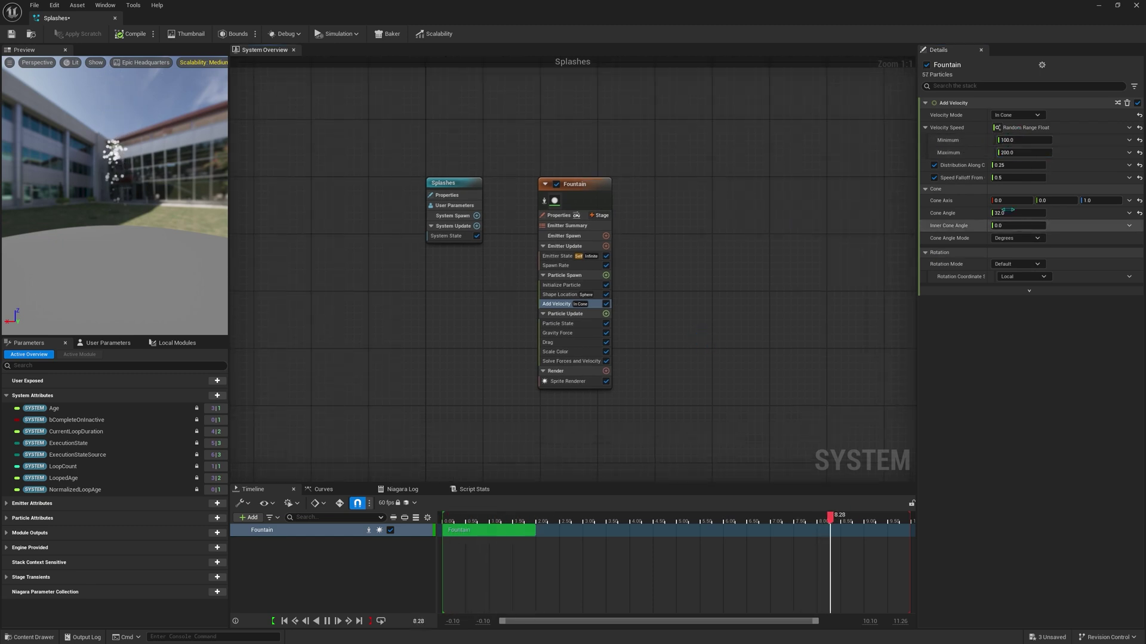
{"action": "left_click", "coordinate": [1012, 210]}
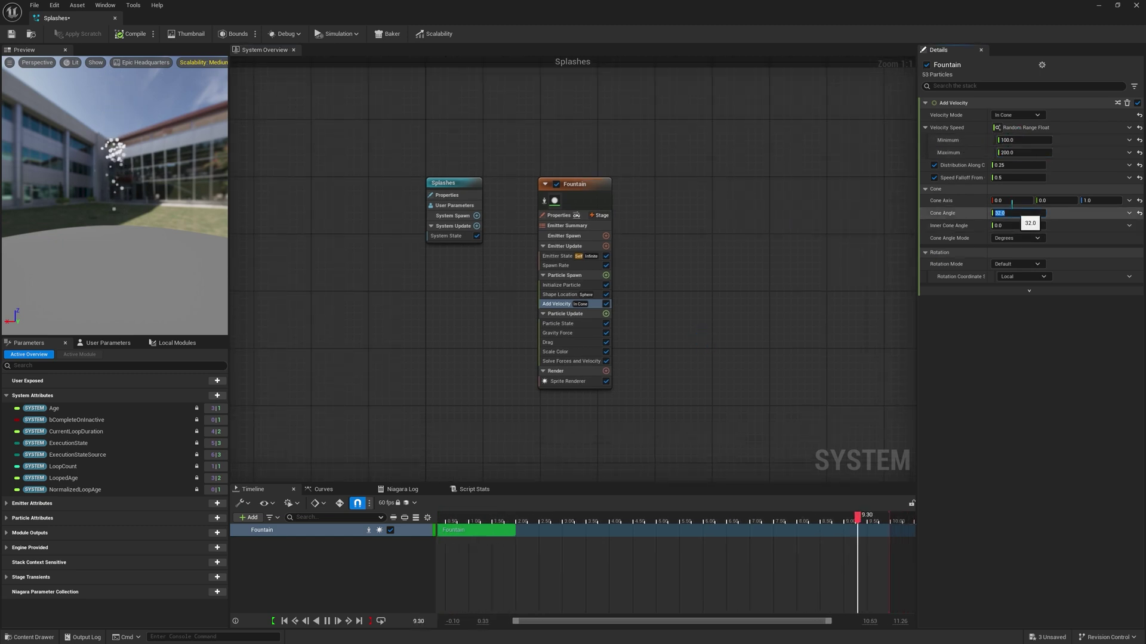
{"action": "type", "text": "70"}
{"action": "key", "text": "Return"}
Set the particles' uniform sprite size to 3 minimum and 6 maximum, save the system and place it inside the splash ring
{"action": "left_click", "coordinate": [561, 285]}
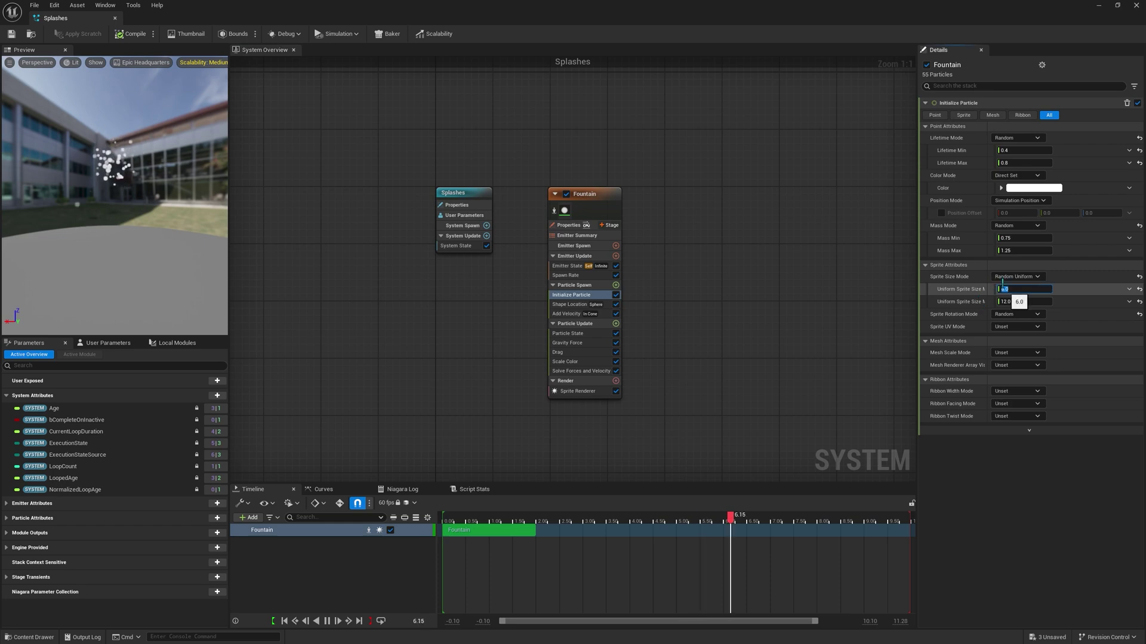
{"action": "key", "text": "Tab"}
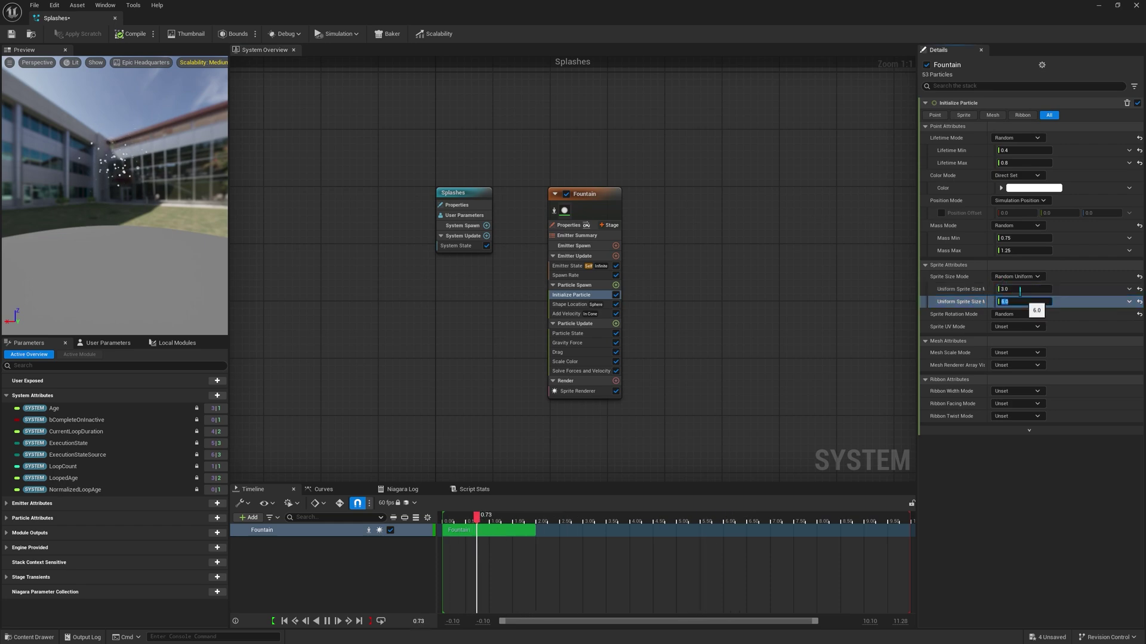
{"action": "left_click", "coordinate": [12, 34]}
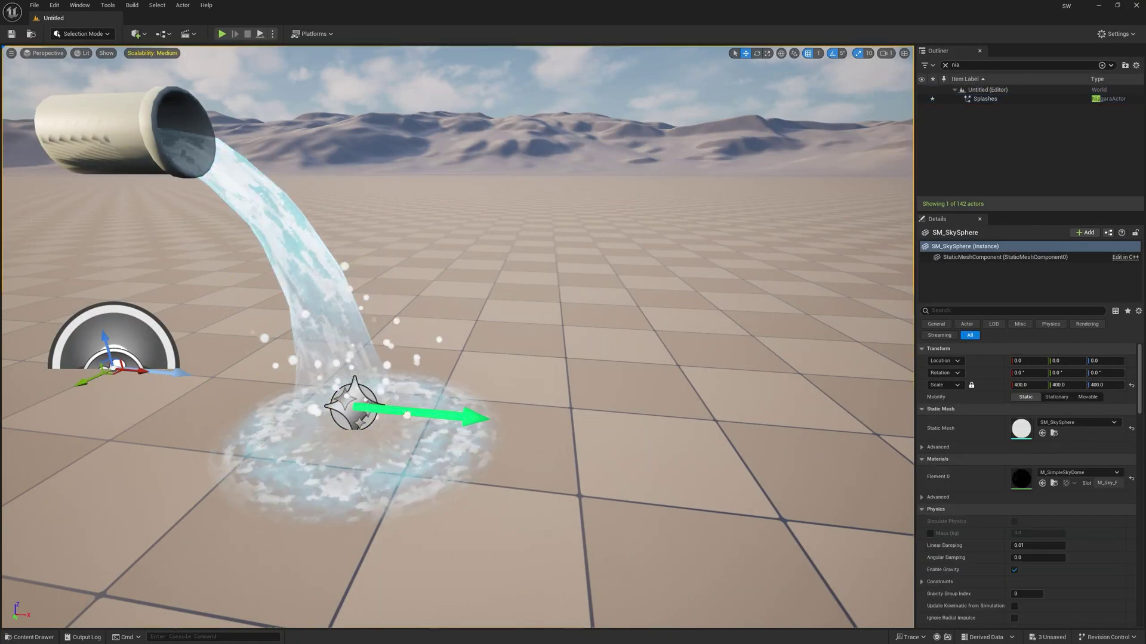
{"action": "mouse_move", "coordinate": [600, 313]}
{"action": "right_mouse_down"}
{"action": "mouse_move", "coordinate": [591, 284]}
{"action": "mouse_move", "coordinate": [600, 313]}
{"action": "right_mouse_up"}
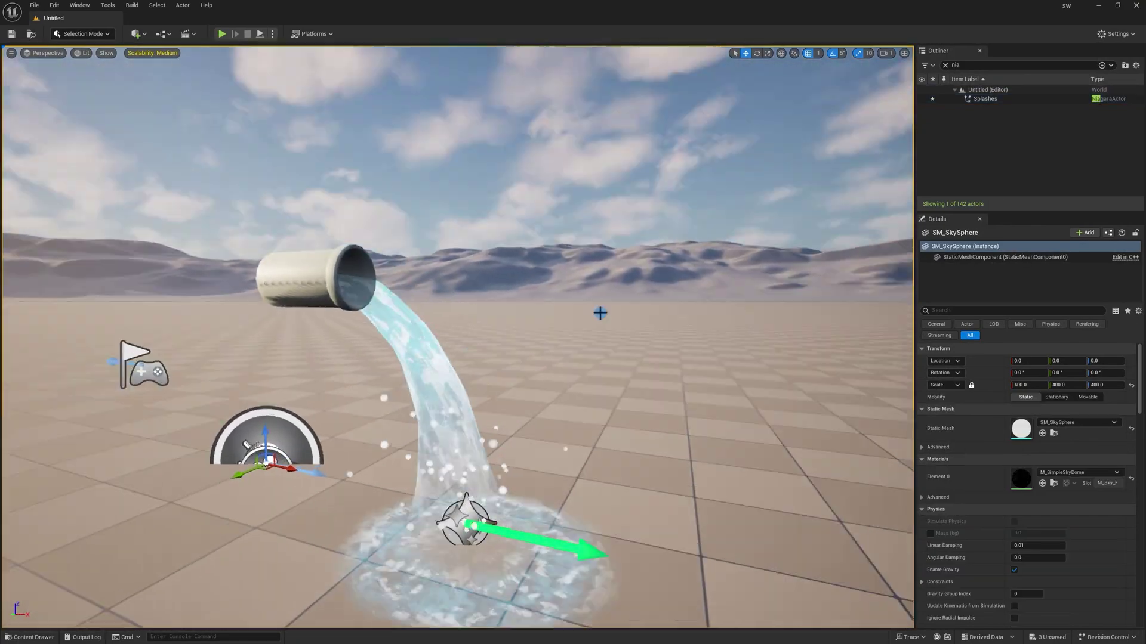
Create a new material in the Niagara folder and name it Splash_Material
{"action": "key", "text": "ctrl+space"}
{"action": "key", "text": "alt+Left"}
{"action": "double_click", "coordinate": [254, 490]}
{"action": "right_click", "coordinate": [276, 555]}
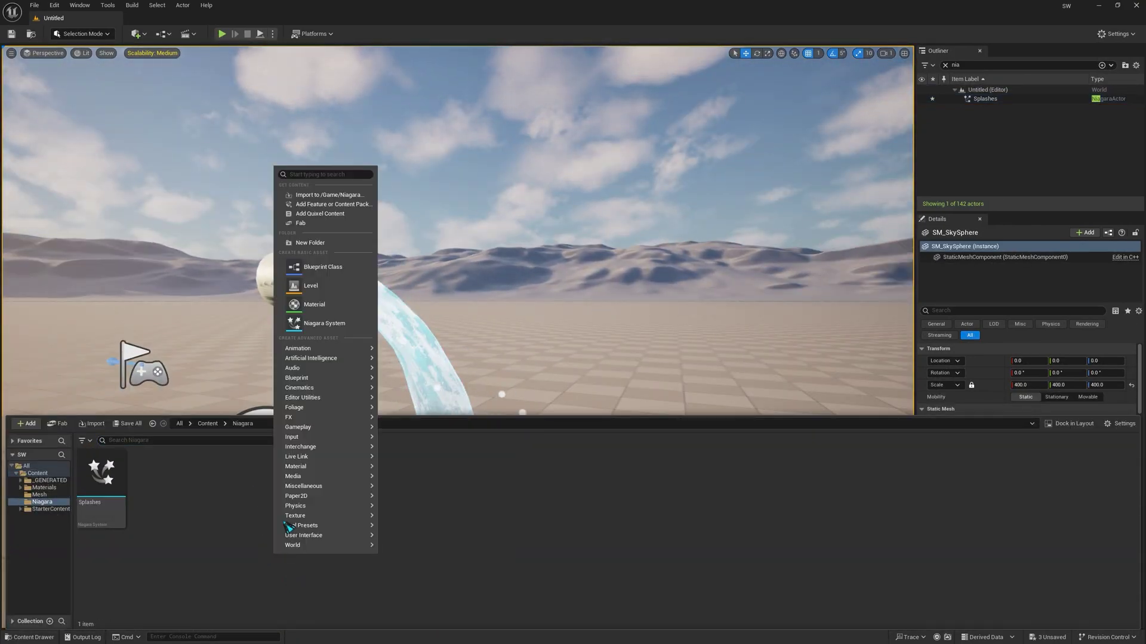
{"action": "left_click", "coordinate": [314, 305]}
{"action": "type", "text": "Splash"}
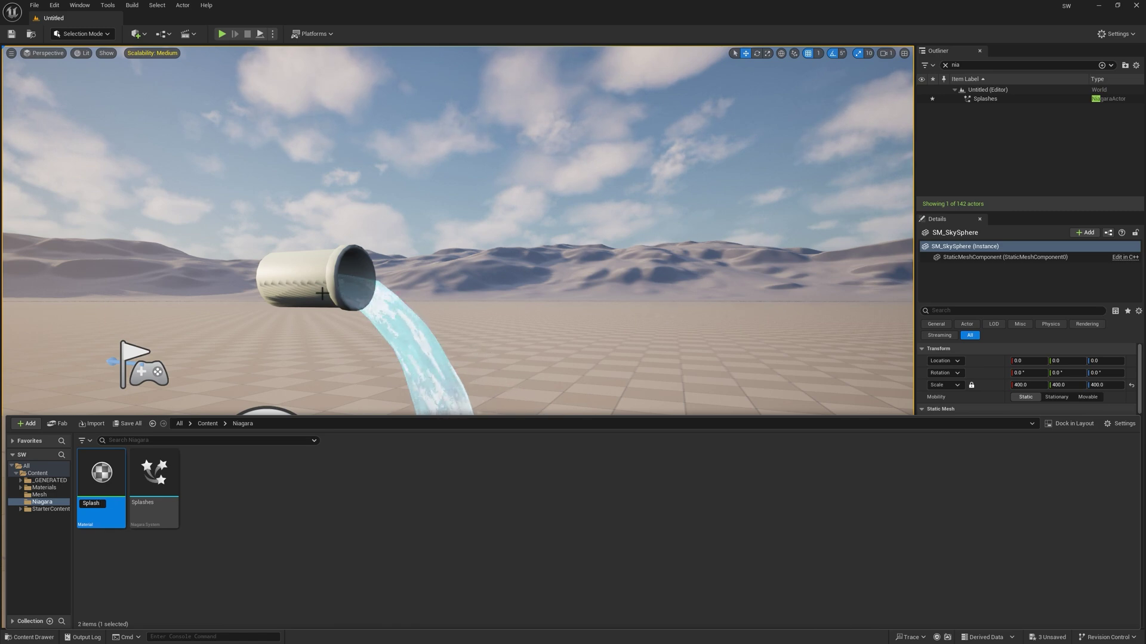
{"action": "type", "text": "_Material"}
{"action": "key", "text": "Return"}
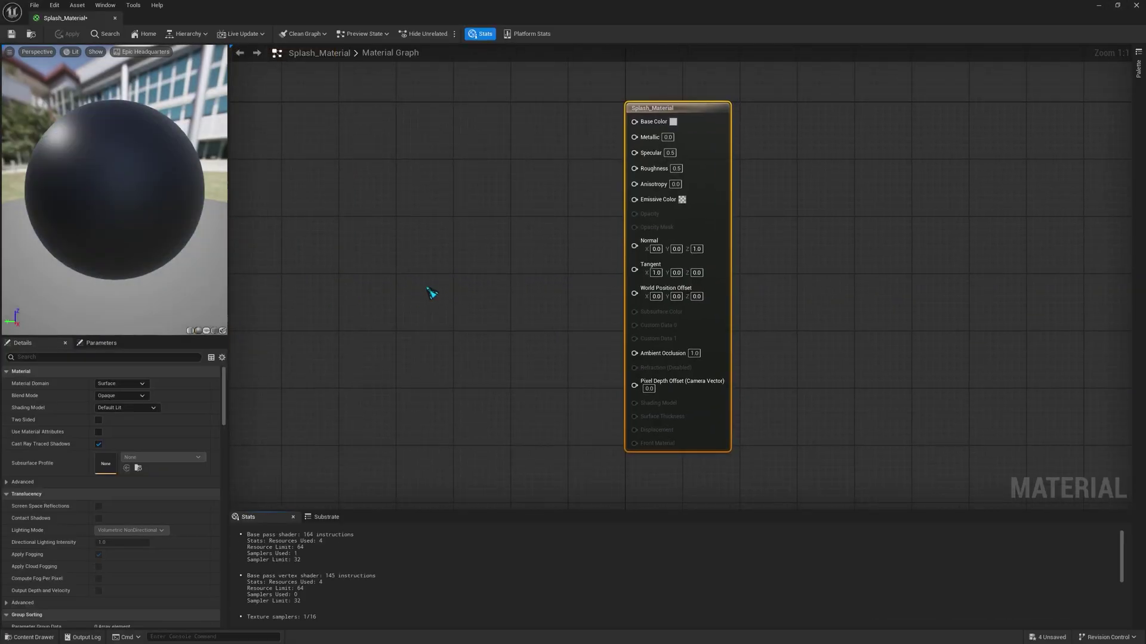
Open Splash_Material, set its Blend Mode to Translucent and Shading Model to Unlit, and enable Two Sided
{"action": "right_click", "coordinate": [466, 303]}
{"action": "left_click", "coordinate": [706, 205]}
{"action": "left_click", "coordinate": [125, 396]}
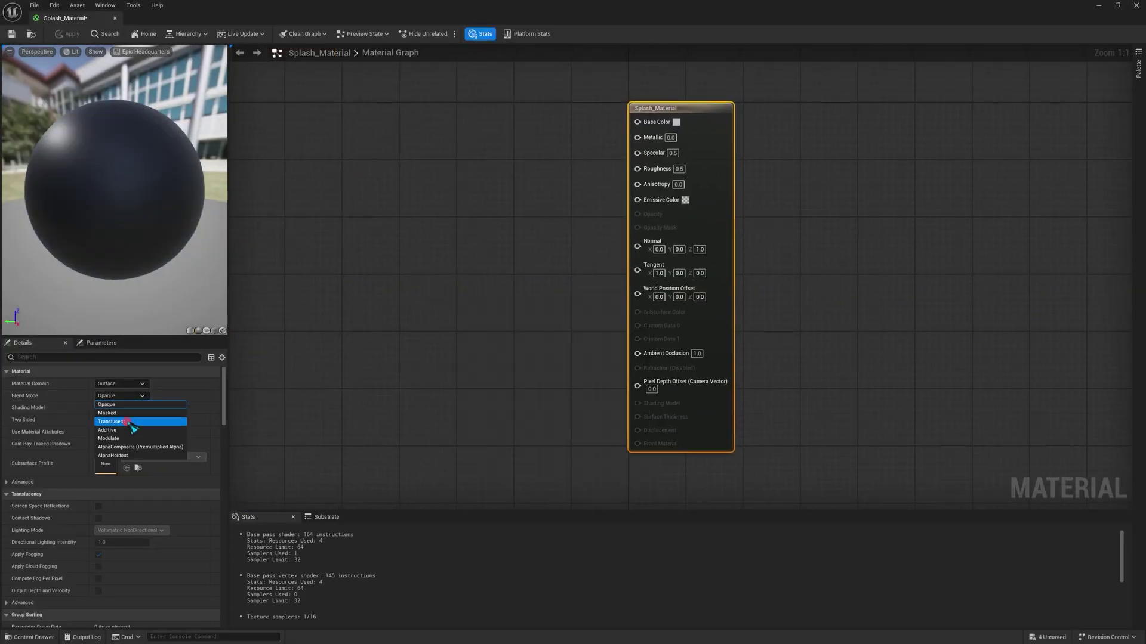
{"action": "left_click", "coordinate": [124, 422]}
{"action": "right_click_drag", "start_coordinate": [471, 330], "coordinate": [614, 346]}
{"action": "left_click", "coordinate": [99, 420]}
{"action": "right_click_drag", "start_coordinate": [477, 358], "coordinate": [493, 312]}
{"action": "left_click", "coordinate": [150, 409]}
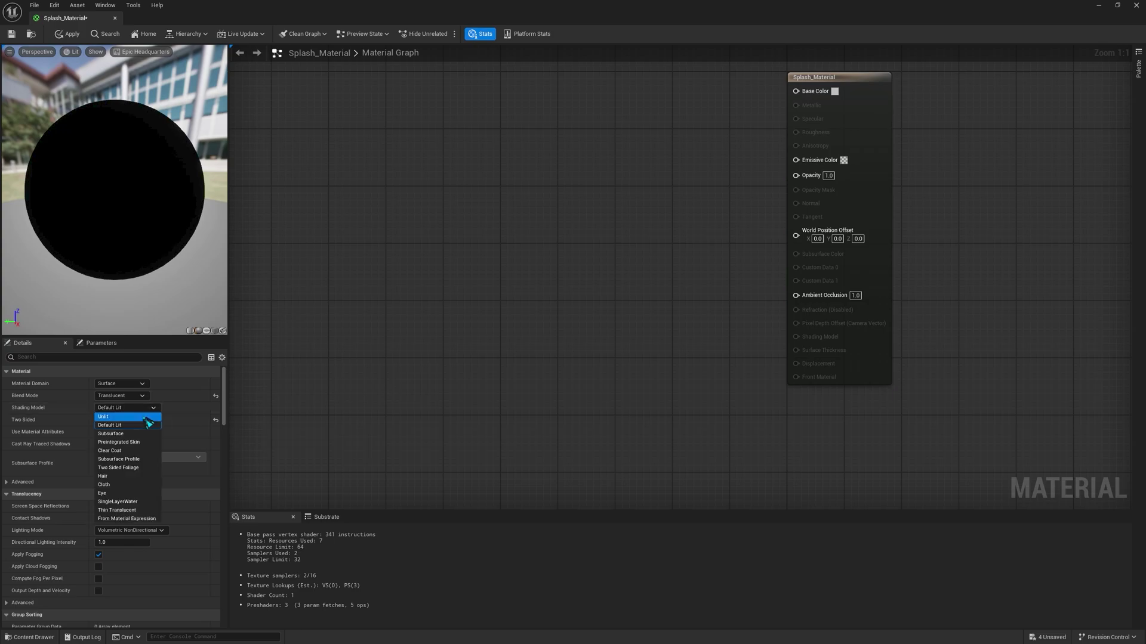
{"action": "left_click", "coordinate": [148, 417]}
{"action": "right_click_drag", "start_coordinate": [403, 361], "coordinate": [583, 423]}
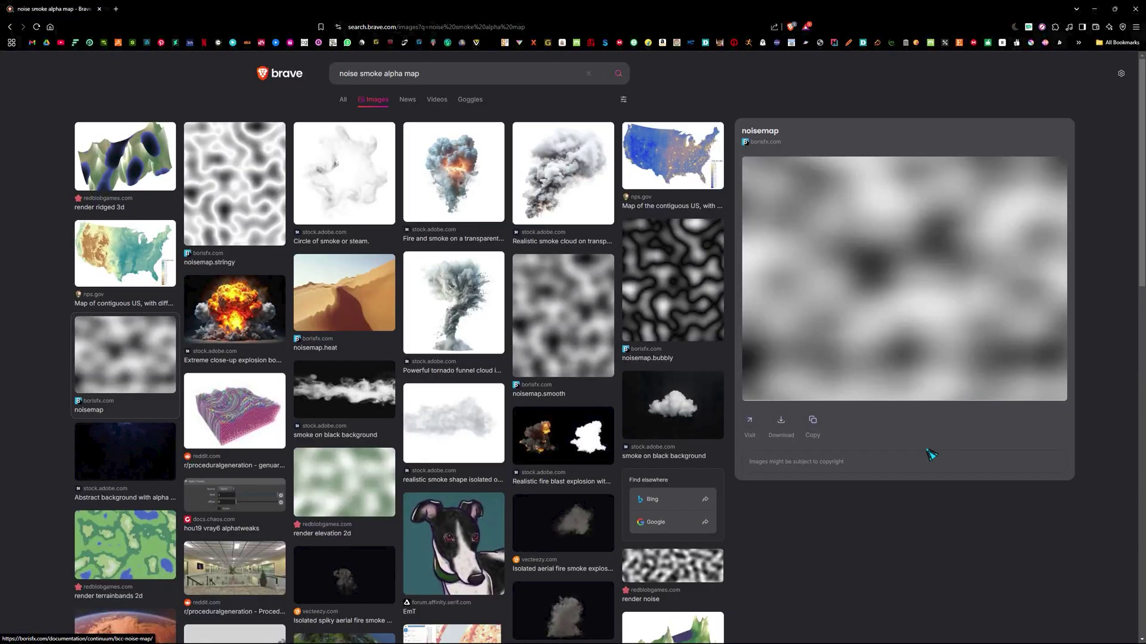
Switch to the Brave browser, save the noisemap.smooth image from the results and import it into the Niagara content folder
{"action": "scroll", "coordinate": [926, 450], "scroll_direction": "down", "scroll_amount": 1}
{"action": "scroll", "coordinate": [922, 296], "scroll_direction": "down", "scroll_amount": 2}
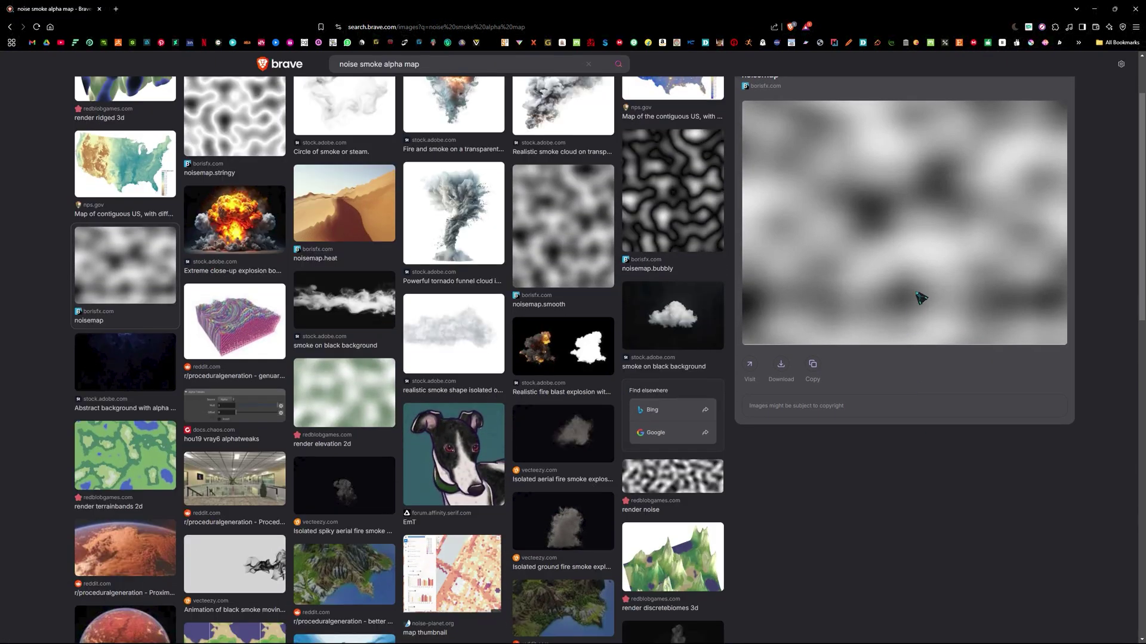
{"action": "scroll", "coordinate": [922, 286], "scroll_direction": "up", "scroll_amount": 4}
{"action": "left_click", "coordinate": [566, 313]}
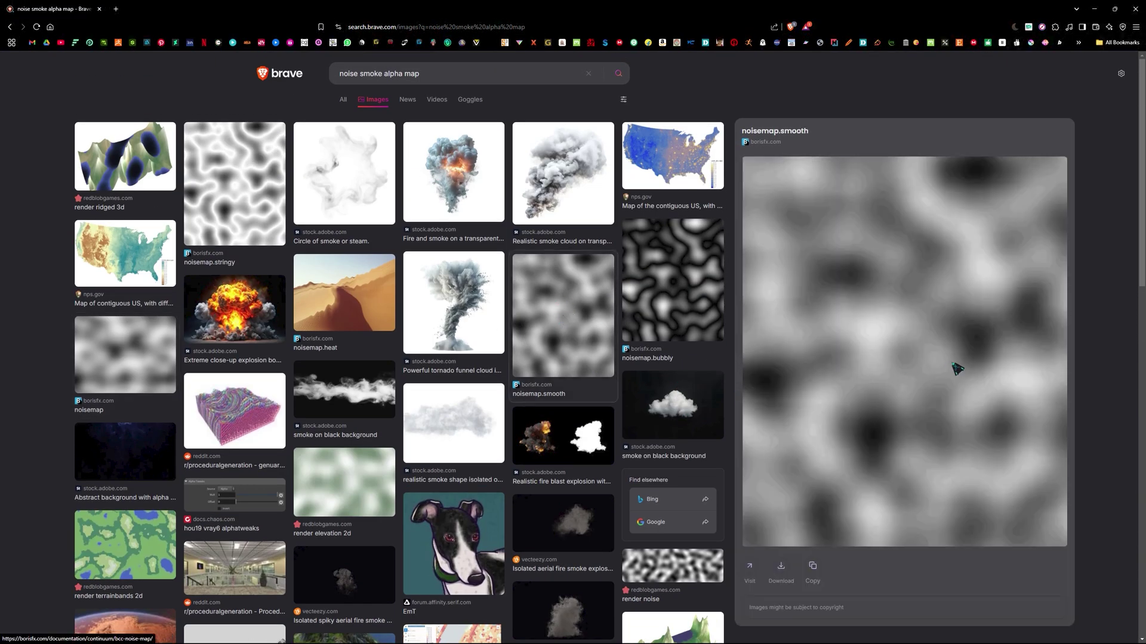
{"action": "right_click", "coordinate": [959, 366]}
{"action": "left_click", "coordinate": [1003, 514]}
{"action": "key", "text": "ctrl+space"}
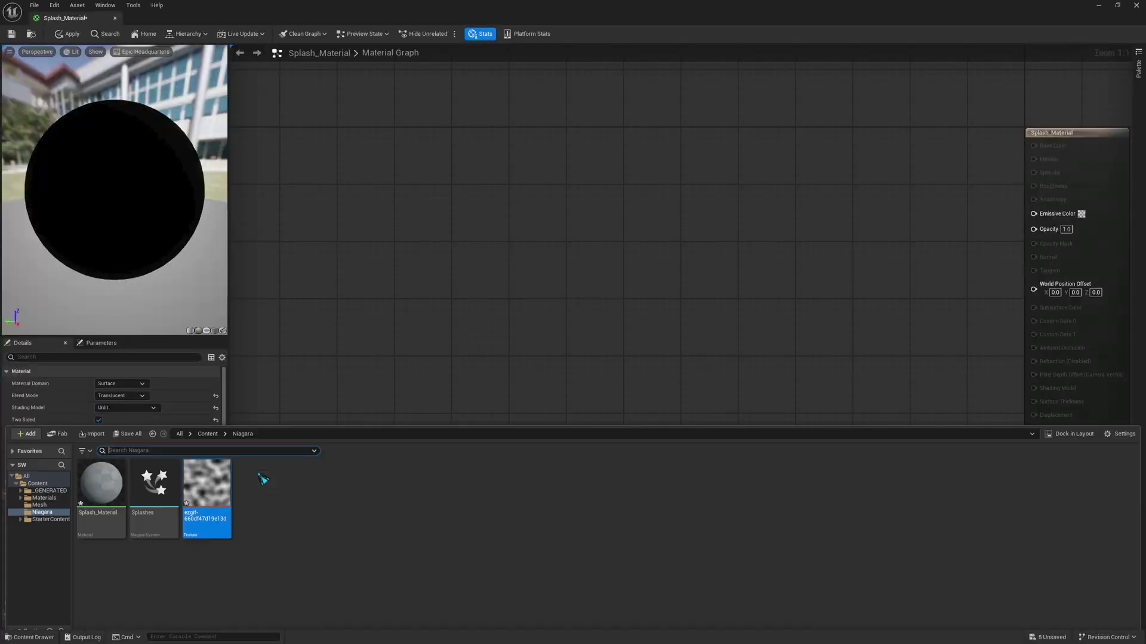
Add the imported noise texture as a Texture Sample in Splash_Material and place a RadialGradientExponential node beside it
{"action": "left_click_drag", "start_coordinate": [214, 476], "coordinate": [646, 162]}
{"action": "right_click_drag", "start_coordinate": [661, 311], "coordinate": [556, 348]}
{"action": "right_click", "coordinate": [556, 348]}
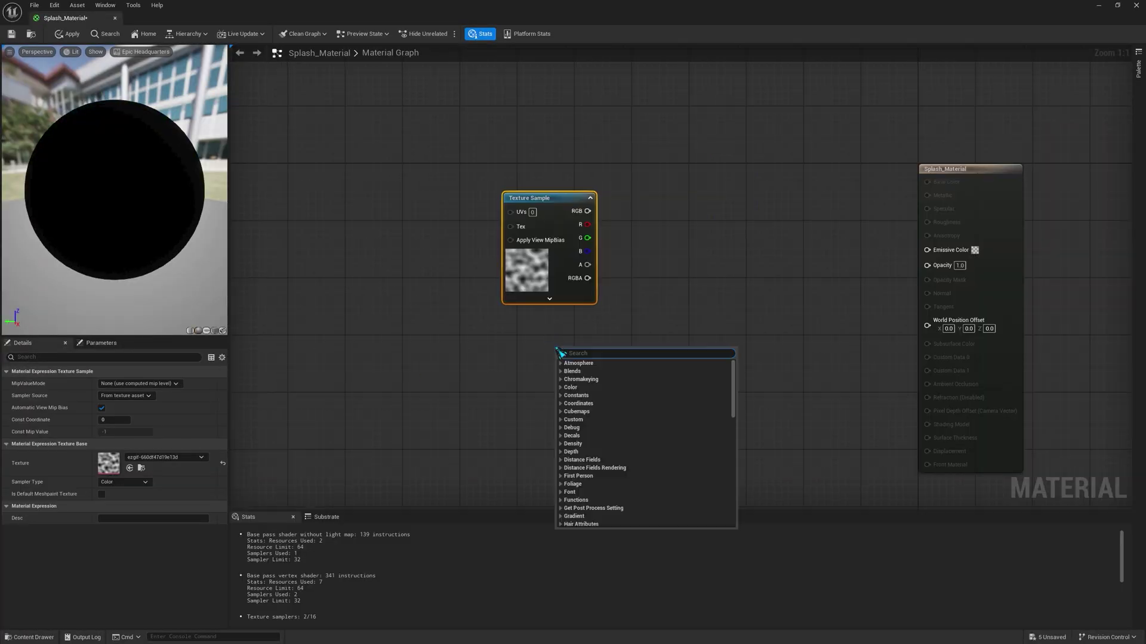
{"action": "type", "text": "radia"}
{"action": "key", "text": "Up"}
{"action": "key", "text": "Up"}
{"action": "key", "text": "Return"}
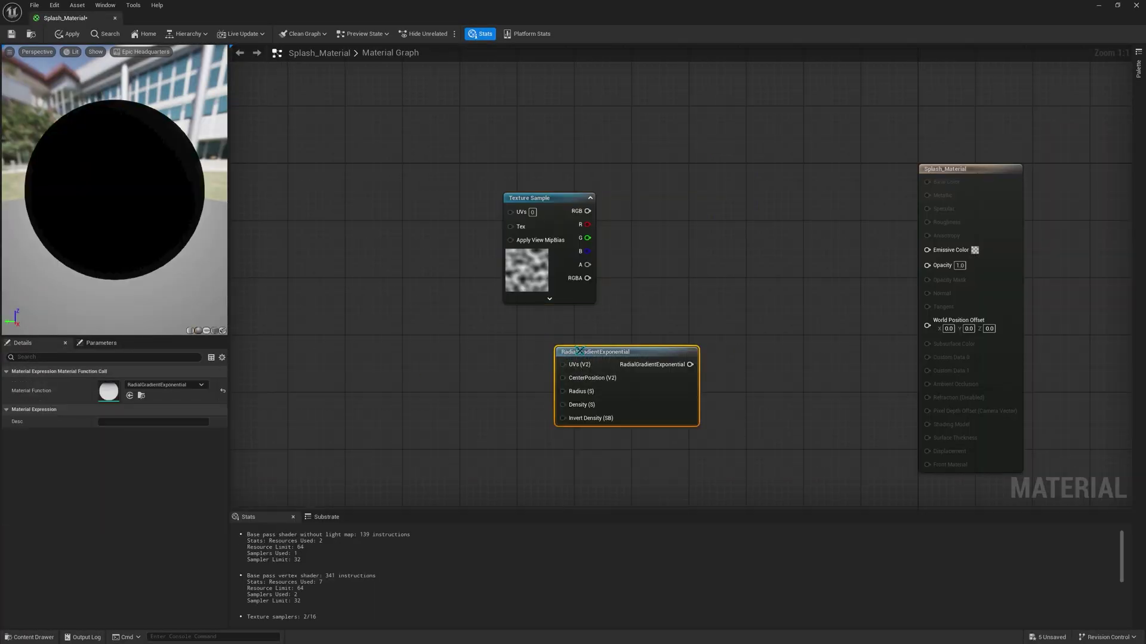
{"action": "left_click_drag", "start_coordinate": [597, 356], "coordinate": [697, 249]}
Multiply the texture's RGB by the RadialGradientExponential output and connect the result to Opacity
{"action": "right_click", "coordinate": [563, 392]}
{"action": "type", "text": "mu"}
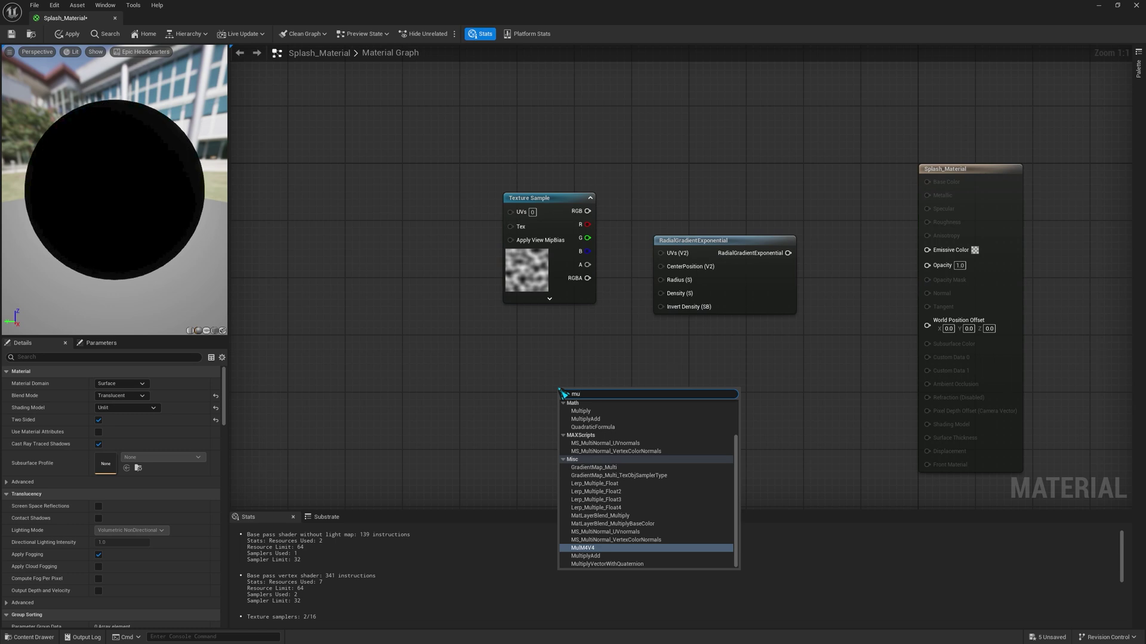
{"action": "type", "text": "lt"}
{"action": "key", "text": "Return"}
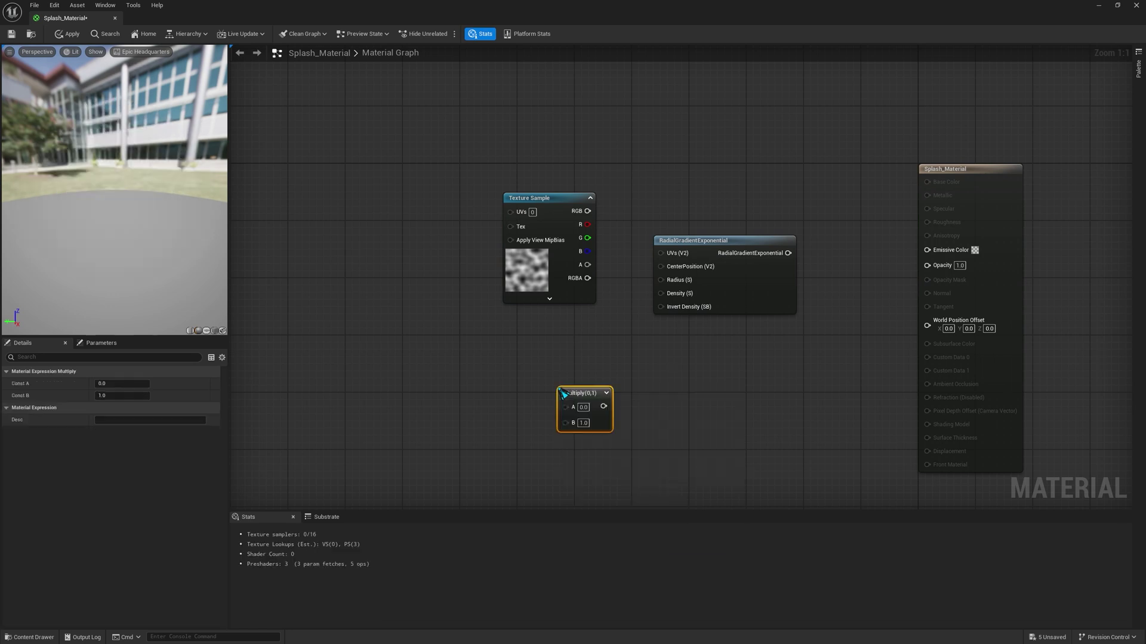
{"action": "left_click_drag", "start_coordinate": [579, 388], "coordinate": [675, 173]}
{"action": "left_click_drag", "start_coordinate": [687, 240], "coordinate": [513, 340]}
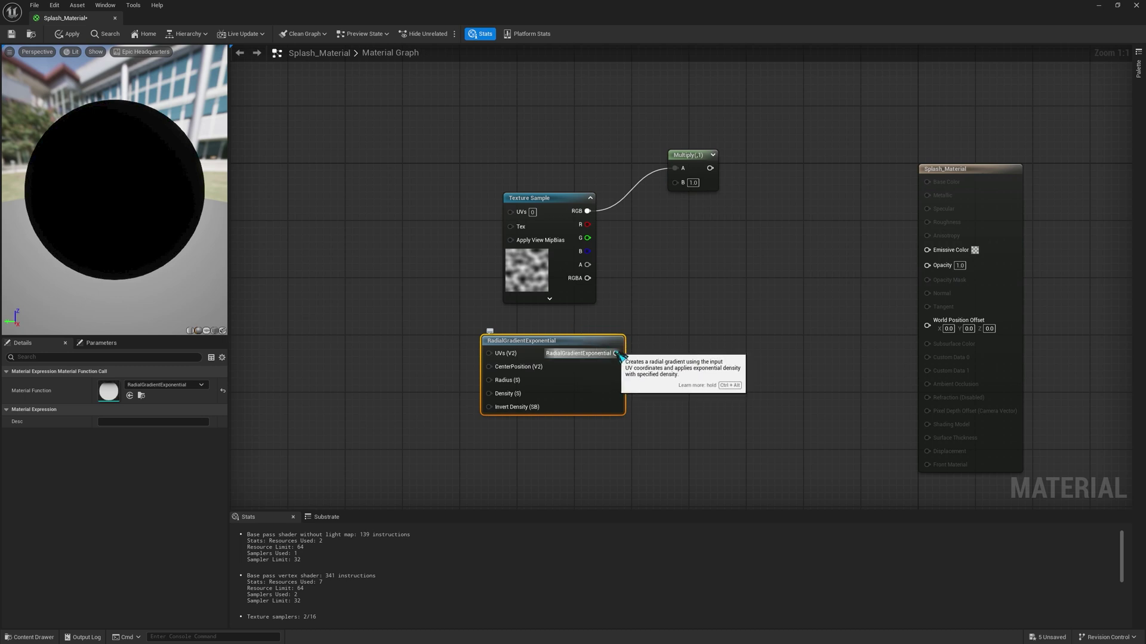
{"action": "left_click_drag", "start_coordinate": [616, 353], "coordinate": [680, 186]}
{"action": "right_click_drag", "start_coordinate": [674, 277], "coordinate": [677, 228]}
{"action": "left_click_drag", "start_coordinate": [704, 119], "coordinate": [930, 218]}
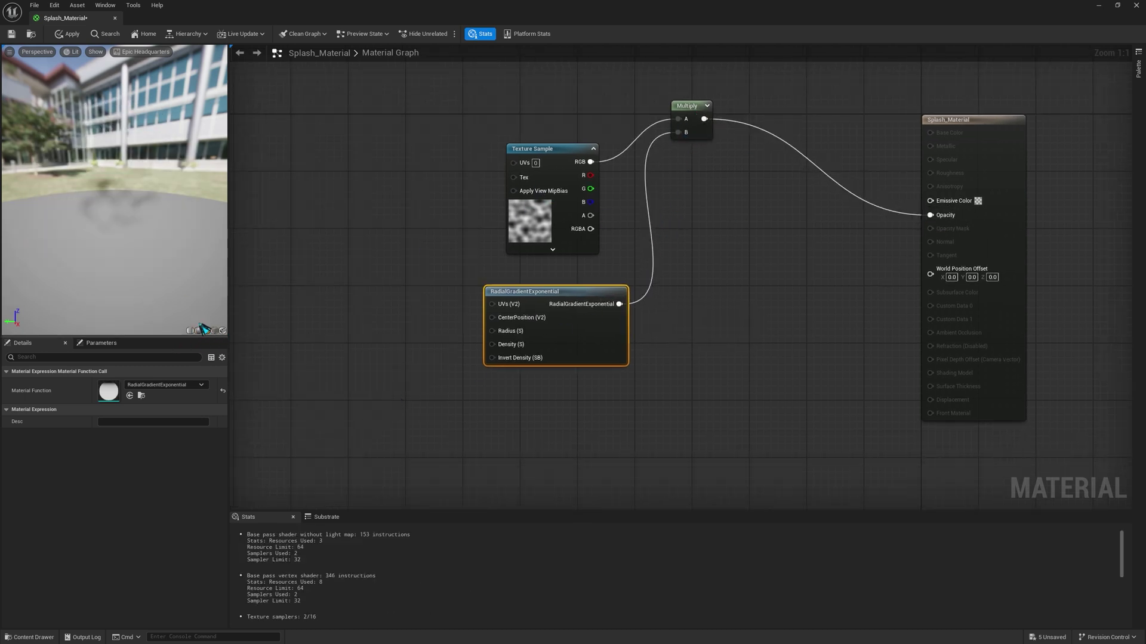
Add a Particle Color node, multiply its RGB by the texture's RGB with a duplicated Multiply, and connect it to Emissive Color
{"action": "right_click_drag", "start_coordinate": [432, 253], "coordinate": [442, 455]}
{"action": "right_click", "coordinate": [586, 199]}
{"action": "type", "text": "part"}
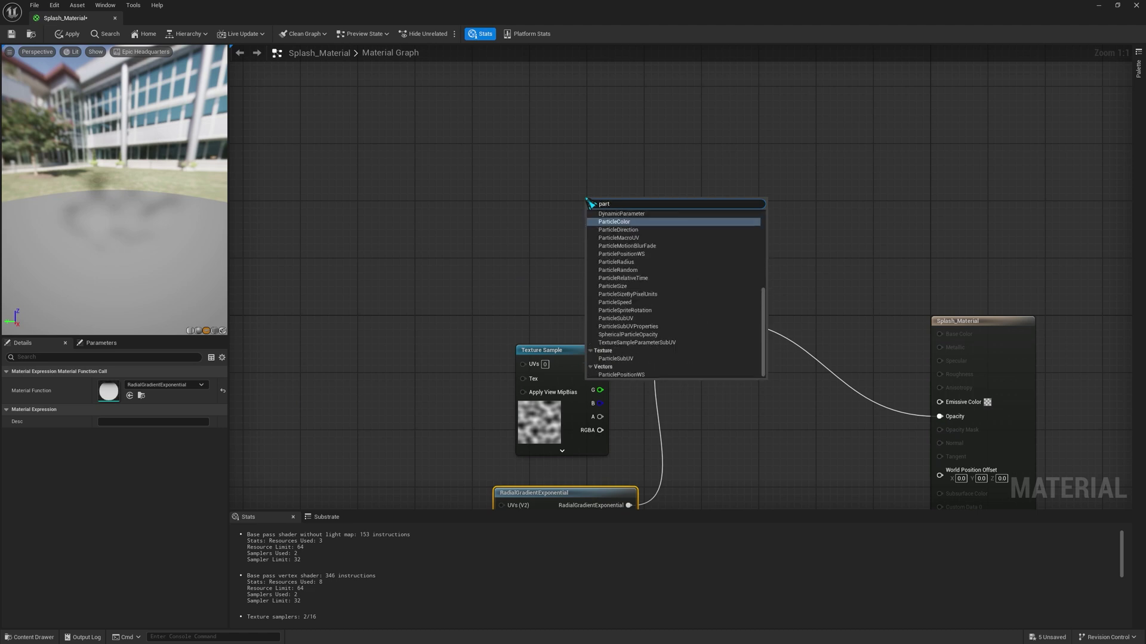
{"action": "key", "text": "Return"}
{"action": "left_click_drag", "start_coordinate": [614, 210], "coordinate": [601, 140]}
{"action": "left_click", "coordinate": [694, 308]}
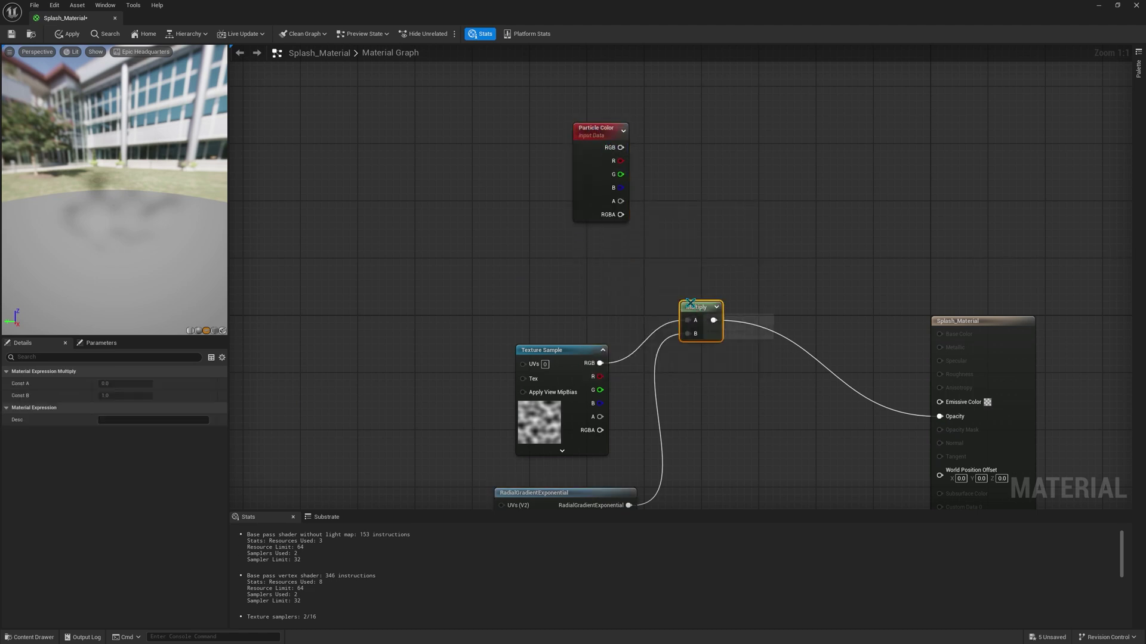
{"action": "key", "text": "ctrl+d"}
{"action": "left_click_drag", "start_coordinate": [710, 308], "coordinate": [717, 190]}
{"action": "left_click_drag", "start_coordinate": [600, 364], "coordinate": [677, 260]}
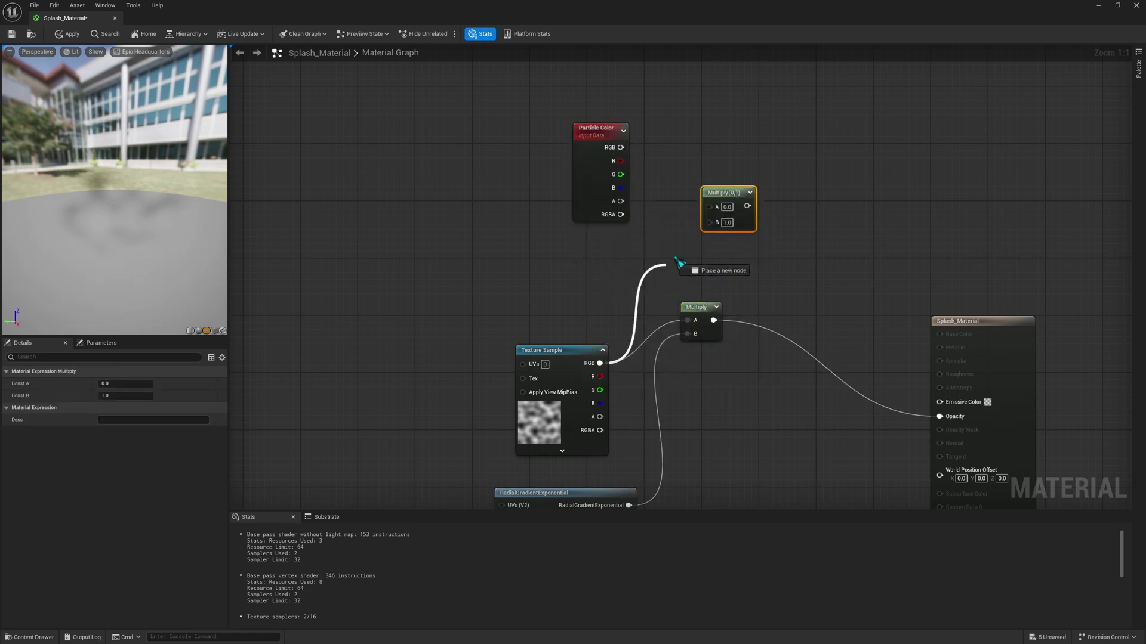
{"action": "left_click_drag", "start_coordinate": [658, 175], "coordinate": [940, 402]}
Duplicate another Multiply to combine Particle Color's alpha with the texture-gradient product, and connect its output to Opacity
{"action": "right_click_drag", "start_coordinate": [939, 402], "coordinate": [869, 343]}
{"action": "left_click_drag", "start_coordinate": [709, 276], "coordinate": [691, 194]}
{"action": "key", "text": "ctrl+d"}
{"action": "left_click_drag", "start_coordinate": [550, 143], "coordinate": [604, 172]}
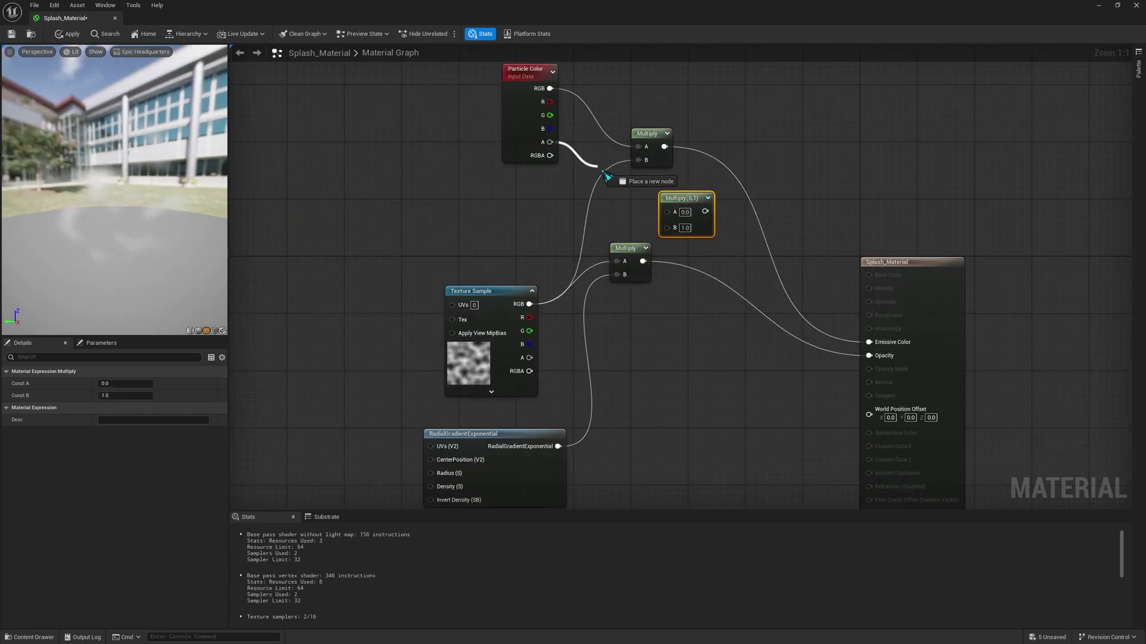
{"action": "left_click_drag", "start_coordinate": [670, 216], "coordinate": [668, 214]}
{"action": "left_click_drag", "start_coordinate": [642, 262], "coordinate": [669, 227]}
{"action": "right_click_drag", "start_coordinate": [649, 287], "coordinate": [598, 260]}
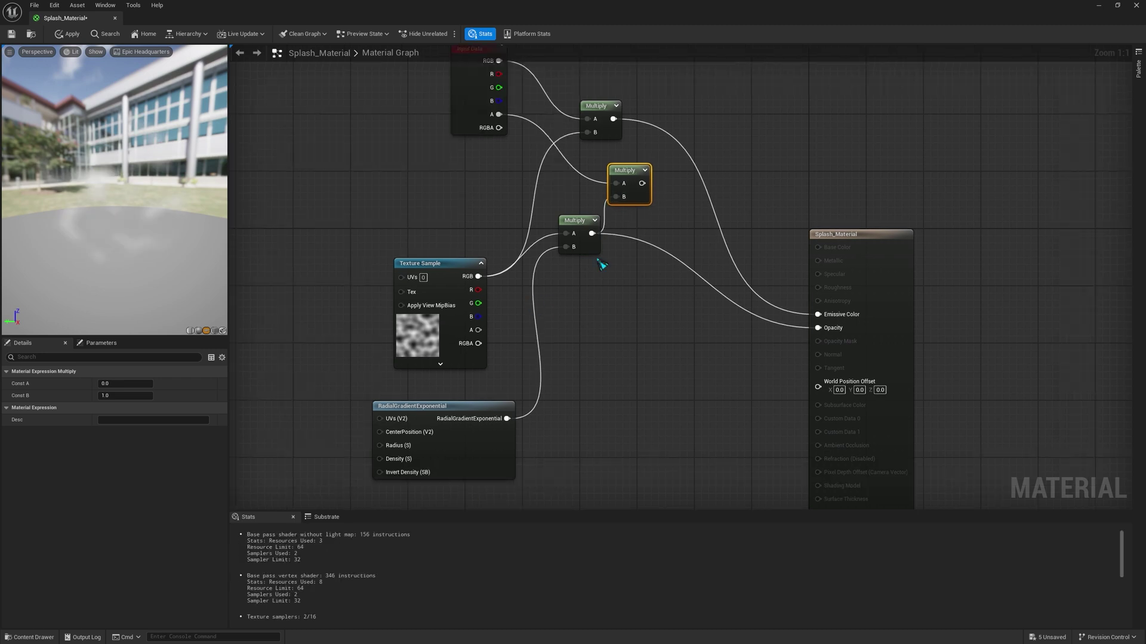
{"action": "left_click_drag", "start_coordinate": [642, 183], "coordinate": [818, 328]}
Check the material on the preview plane, save Splash_Material and close its editor
{"action": "left_click", "coordinate": [680, 226]}
{"action": "right_click_drag", "start_coordinate": [688, 342], "coordinate": [714, 314]}
{"action": "left_click_drag", "start_coordinate": [99, 223], "coordinate": [154, 235]}
{"action": "right_click_drag", "start_coordinate": [609, 330], "coordinate": [575, 410]}
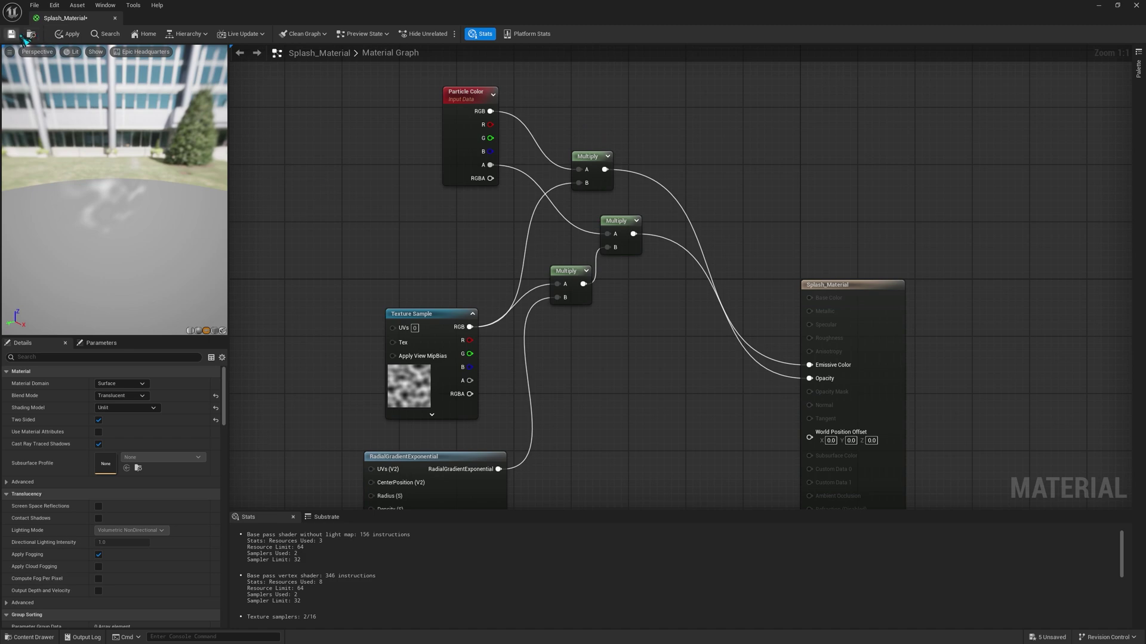
{"action": "left_click", "coordinate": [12, 34]}
{"action": "left_click", "coordinate": [1137, 5]}
Open the Splashes Niagara system and assign Splash_Material to the Fountain emitter's Sprite Renderer
{"action": "key", "text": "ctrl+space"}
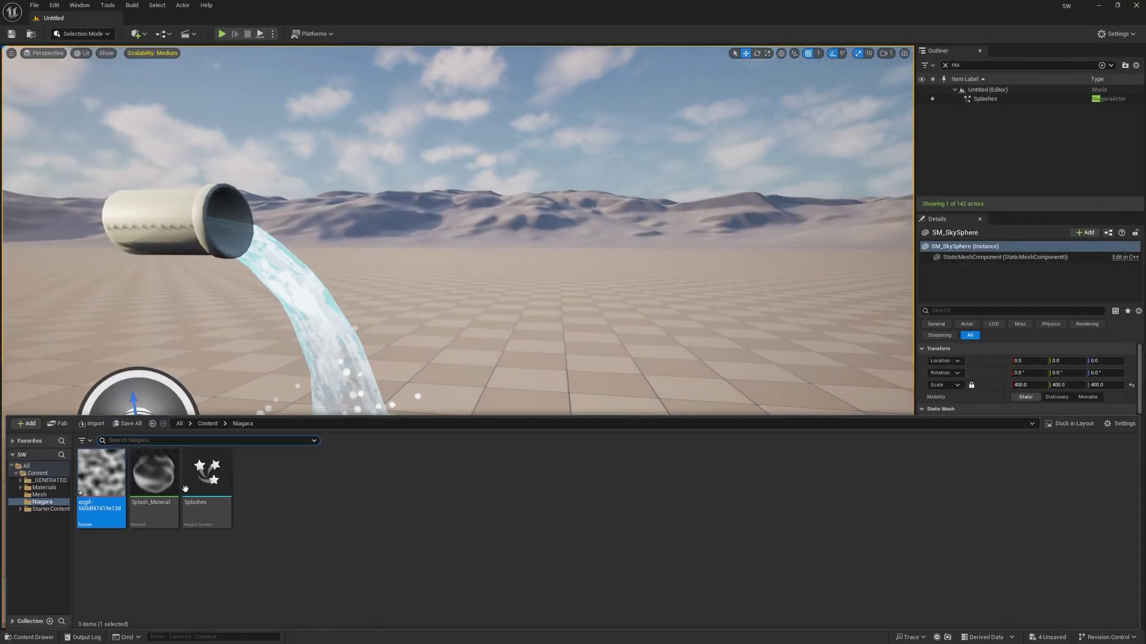
{"action": "double_click", "coordinate": [192, 494]}
{"action": "left_click", "coordinate": [636, 184]}
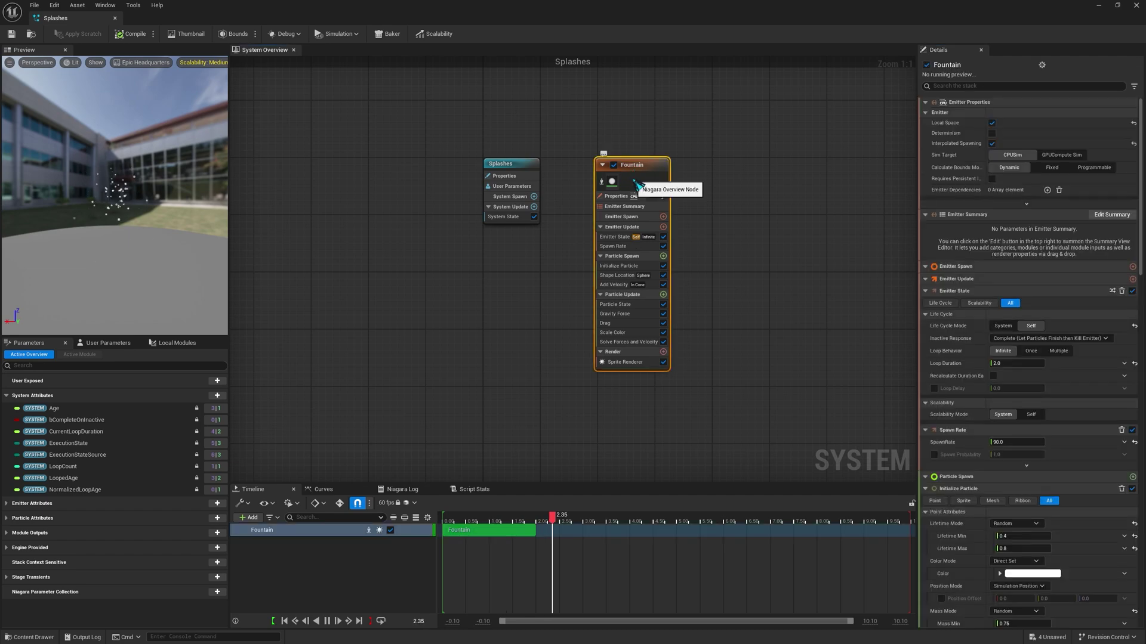
{"action": "left_click", "coordinate": [625, 363]}
{"action": "left_click", "coordinate": [1033, 137]}
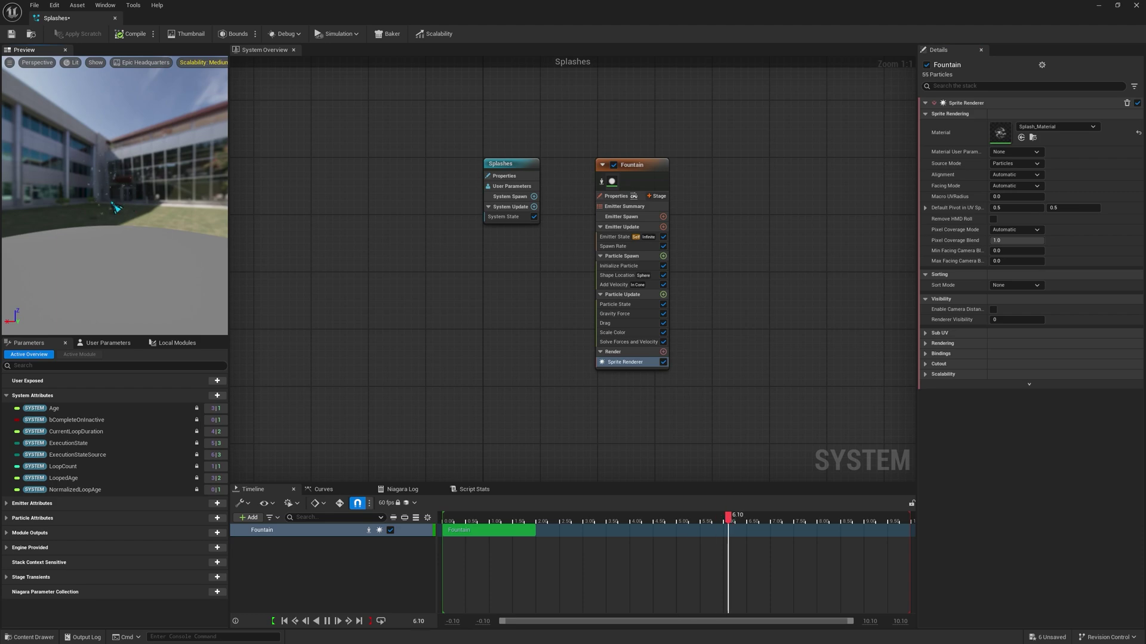
{"action": "left_click_drag", "start_coordinate": [114, 205], "coordinate": [110, 201]}
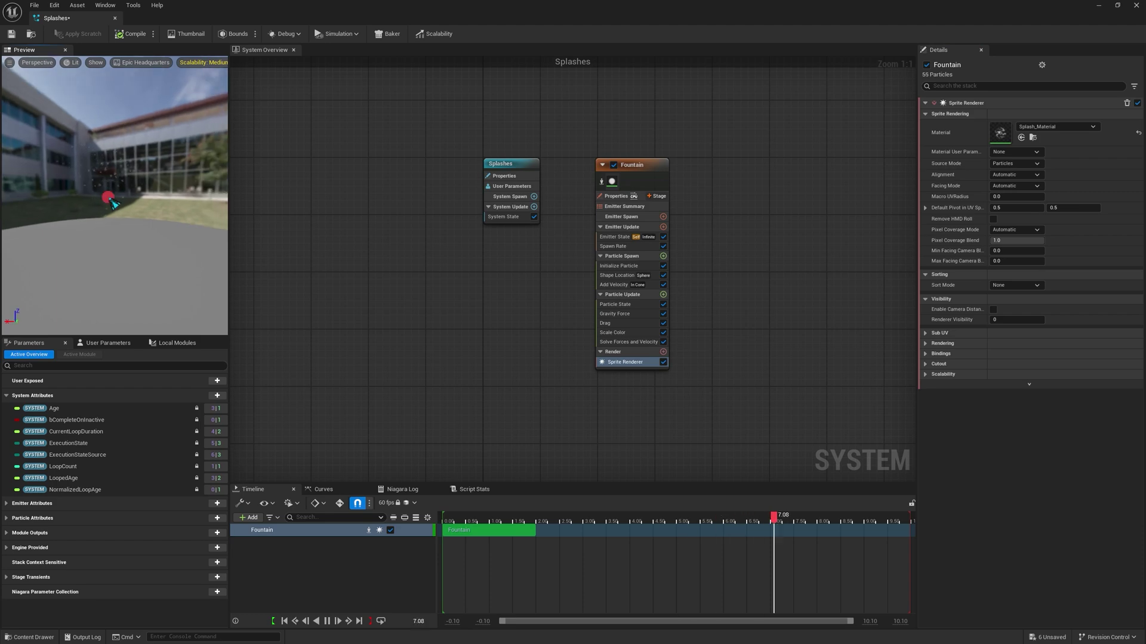
Set the Initialize Particle color to light blue, hex sRGB A1E9FFFF, and save the Splashes system
{"action": "left_click", "coordinate": [621, 265]}
{"action": "left_click", "coordinate": [1034, 189]}
{"action": "left_click", "coordinate": [853, 261]}
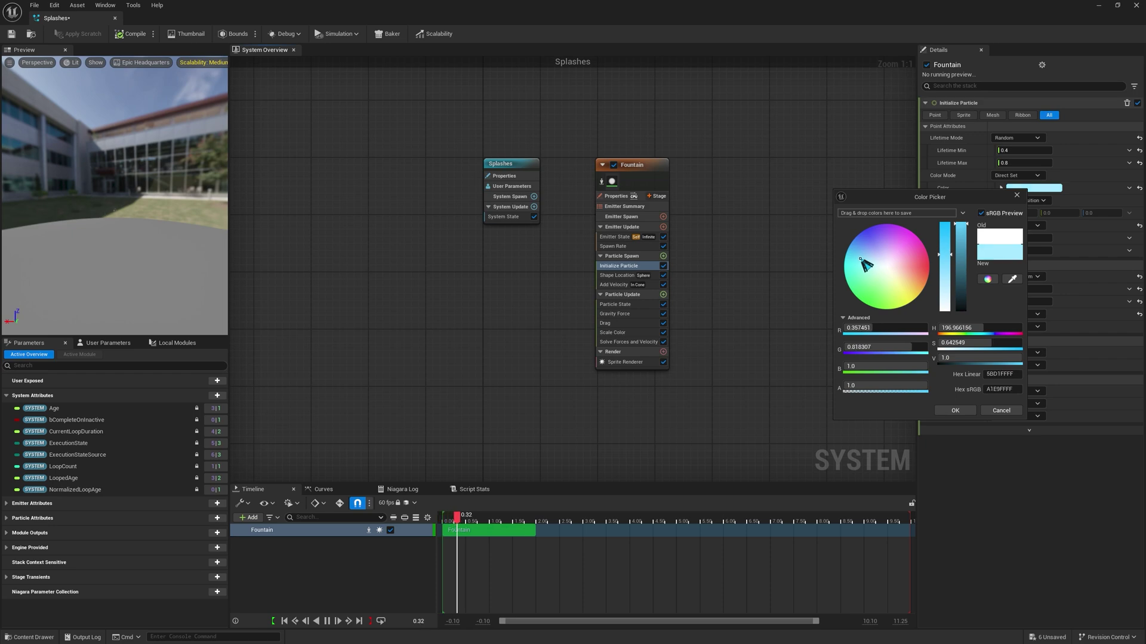
{"action": "left_click", "coordinate": [955, 410]}
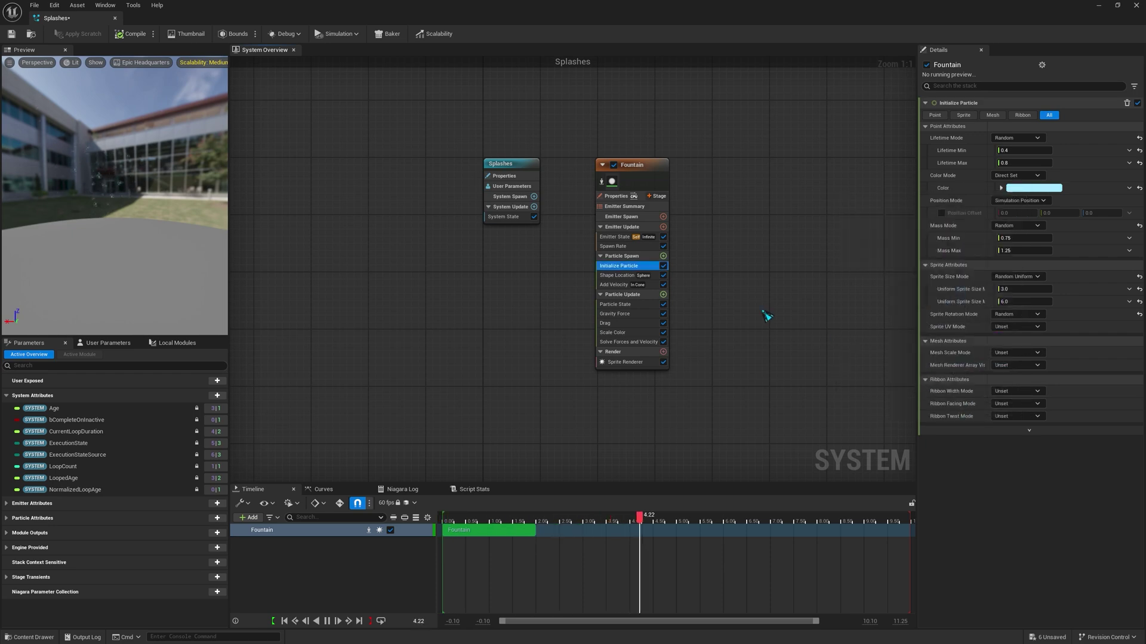
{"action": "left_click", "coordinate": [1012, 311]}
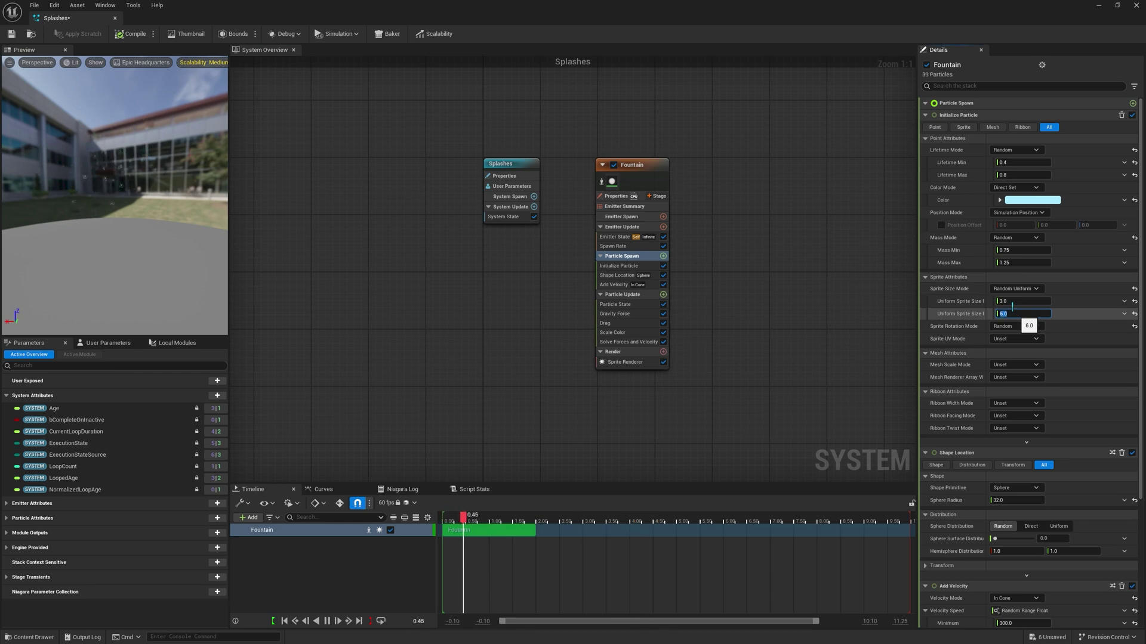
{"action": "key", "text": "ctrl+s"}
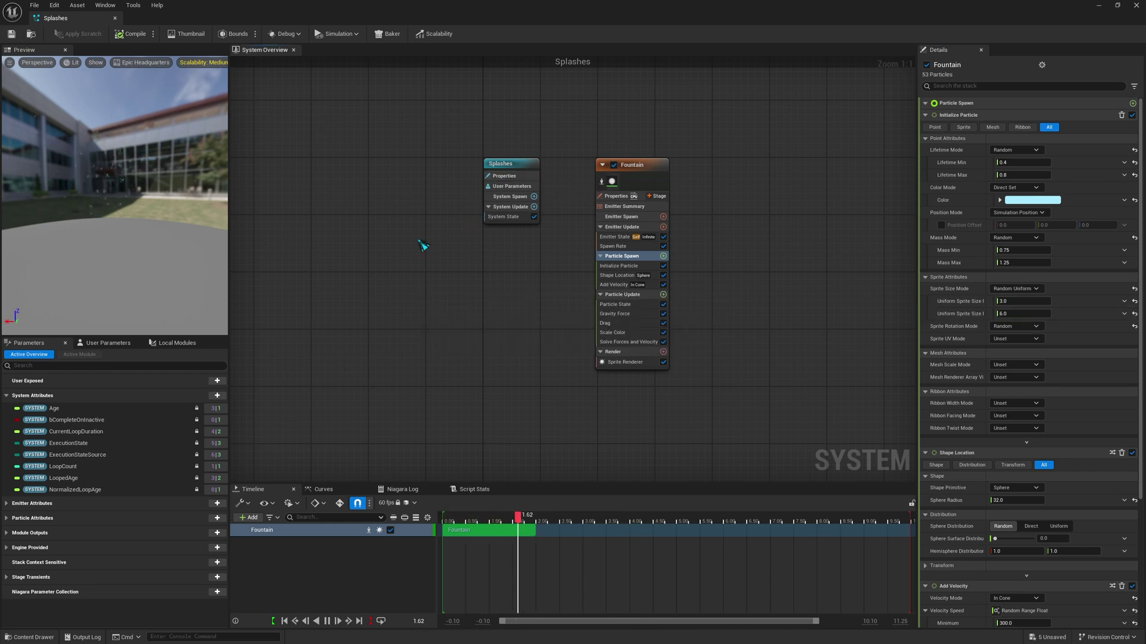
Try a minimum Add Velocity speed of 100 for the Fountain emitter and save the system
{"action": "left_click", "coordinate": [621, 265]}
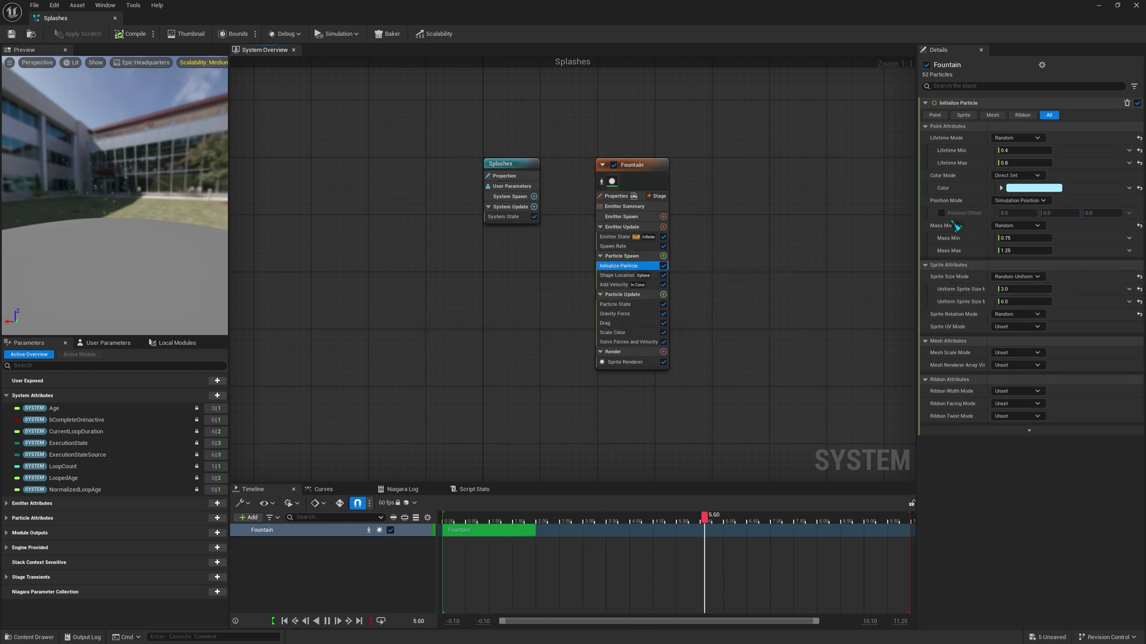
{"action": "left_click", "coordinate": [636, 285]}
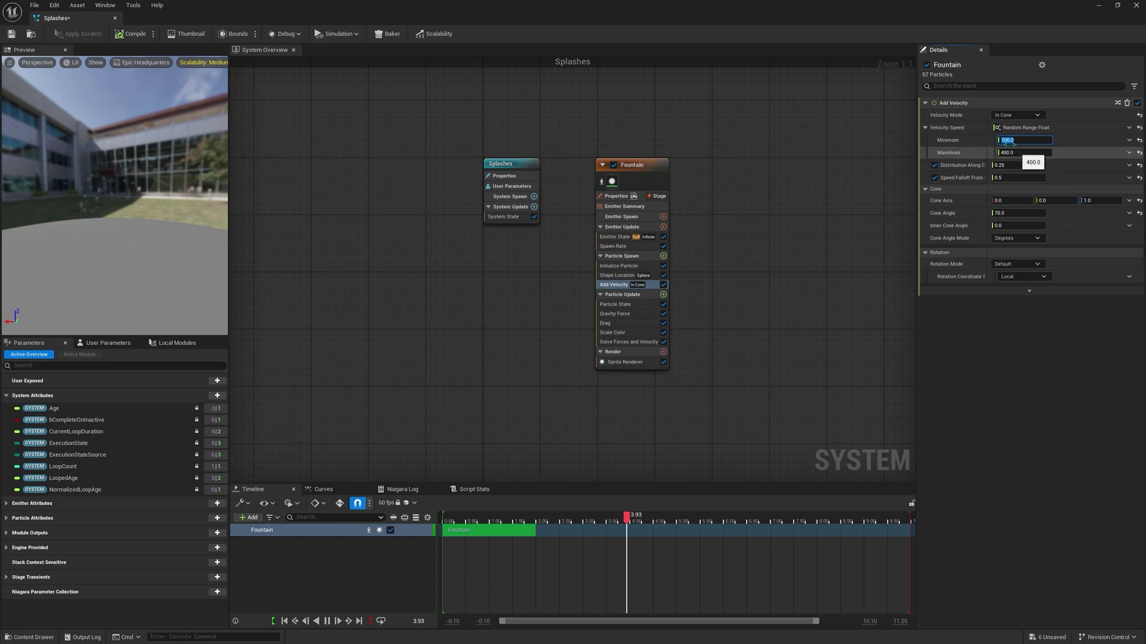
{"action": "left_click", "coordinate": [11, 34]}
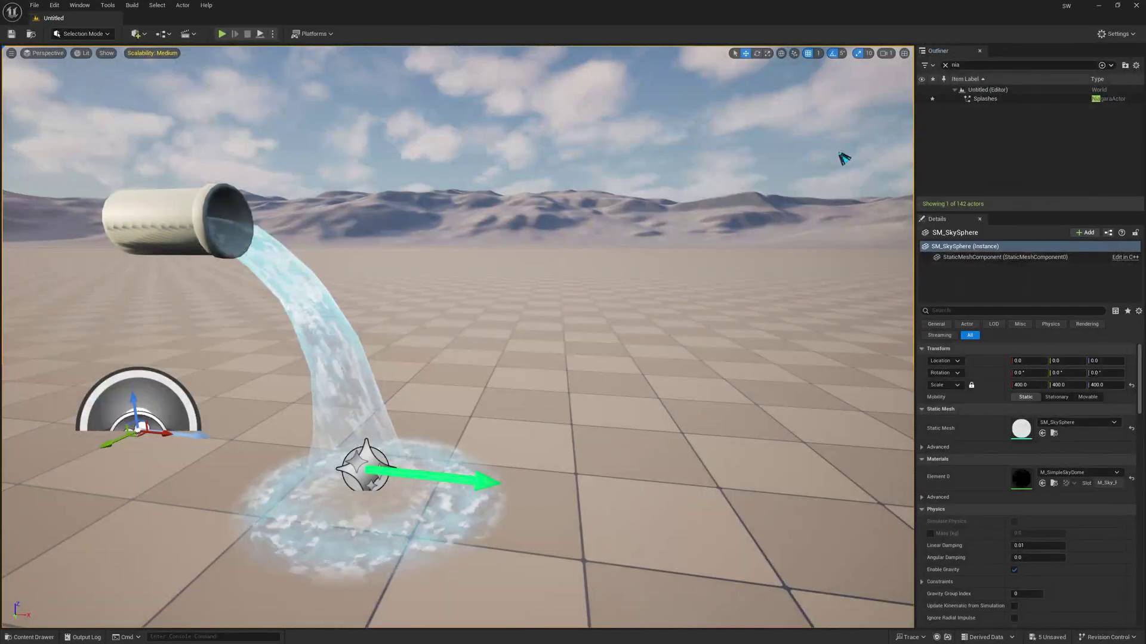
Reopen the Splashes system from its actor in the level and set the Add Velocity speed to 300 minimum and 500 maximum
{"action": "right_click_drag", "start_coordinate": [516, 281], "coordinate": [471, 328]}
{"action": "key", "text": "w"}
{"action": "key", "text": "s"}
{"action": "left_click", "coordinate": [516, 269]}
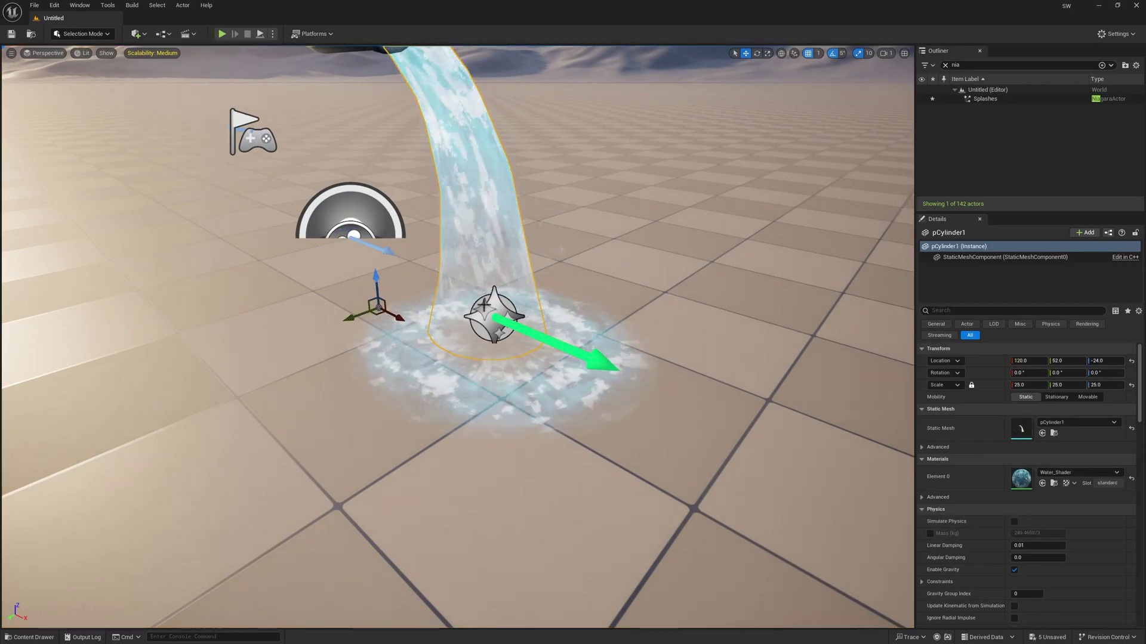
{"action": "left_click", "coordinate": [1006, 104]}
{"action": "double_click", "coordinate": [1019, 413]}
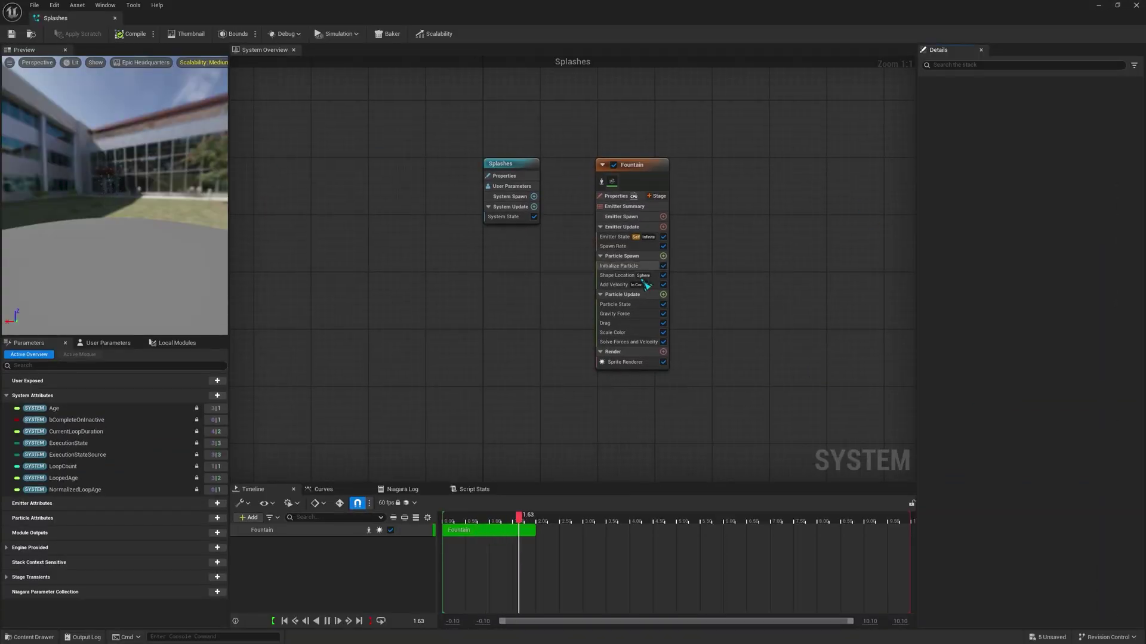
{"action": "left_click", "coordinate": [642, 286]}
{"action": "left_click", "coordinate": [1015, 140]}
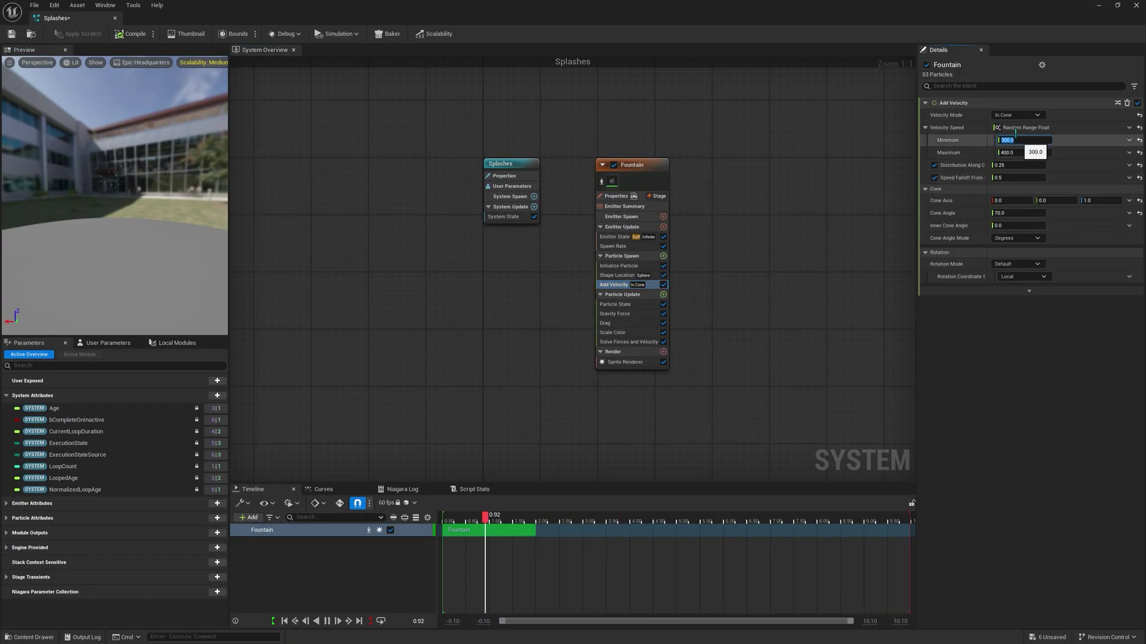
{"action": "key", "text": "Tab"}
{"action": "type", "text": "500"}
Set the uniform sprite size to 6 minimum and 18 maximum, save and close the system, and view the splashes in the level
{"action": "left_click", "coordinate": [618, 265]}
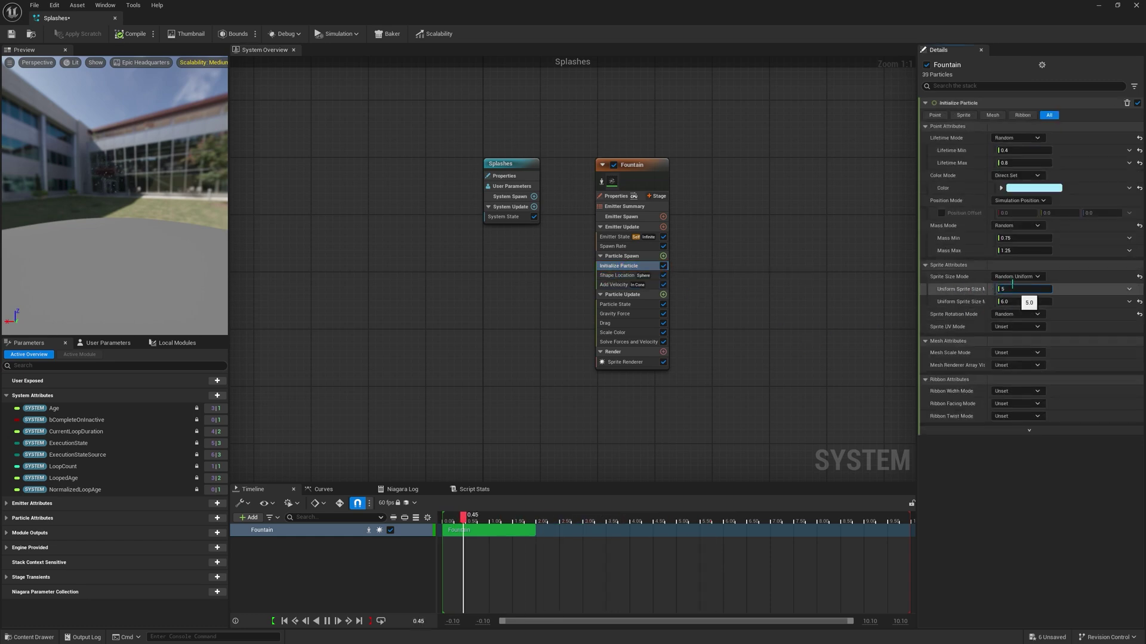
{"action": "key", "text": "Tab"}
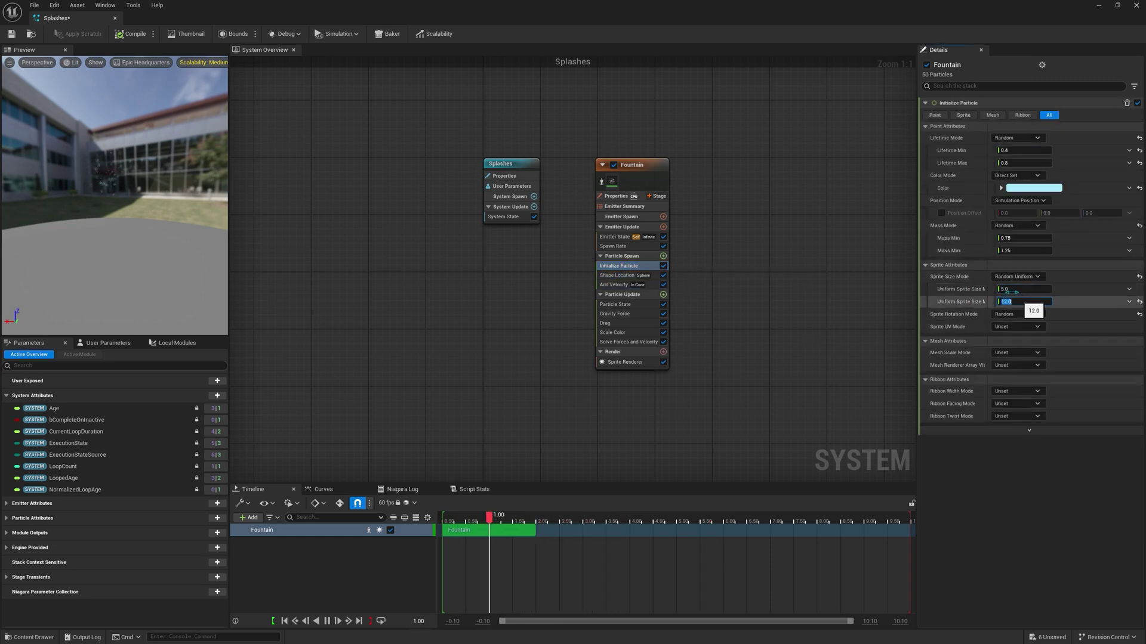
{"action": "left_click", "coordinate": [1008, 288]}
{"action": "type", "text": "6"}
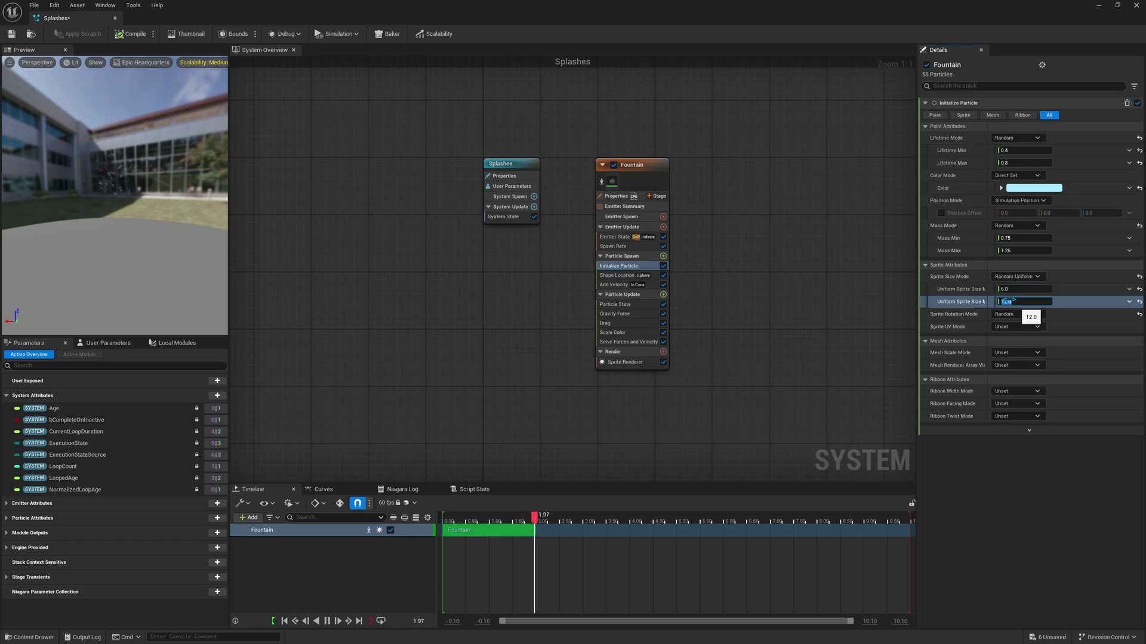
{"action": "left_click", "coordinate": [19, 37]}
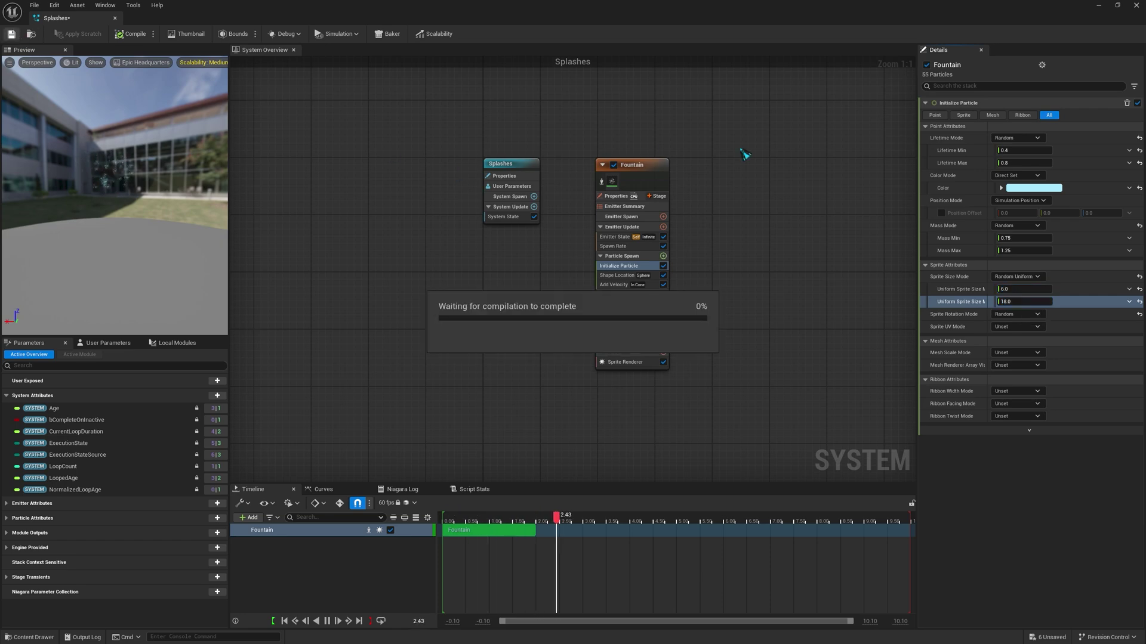
{"action": "left_click", "coordinate": [1136, 5]}
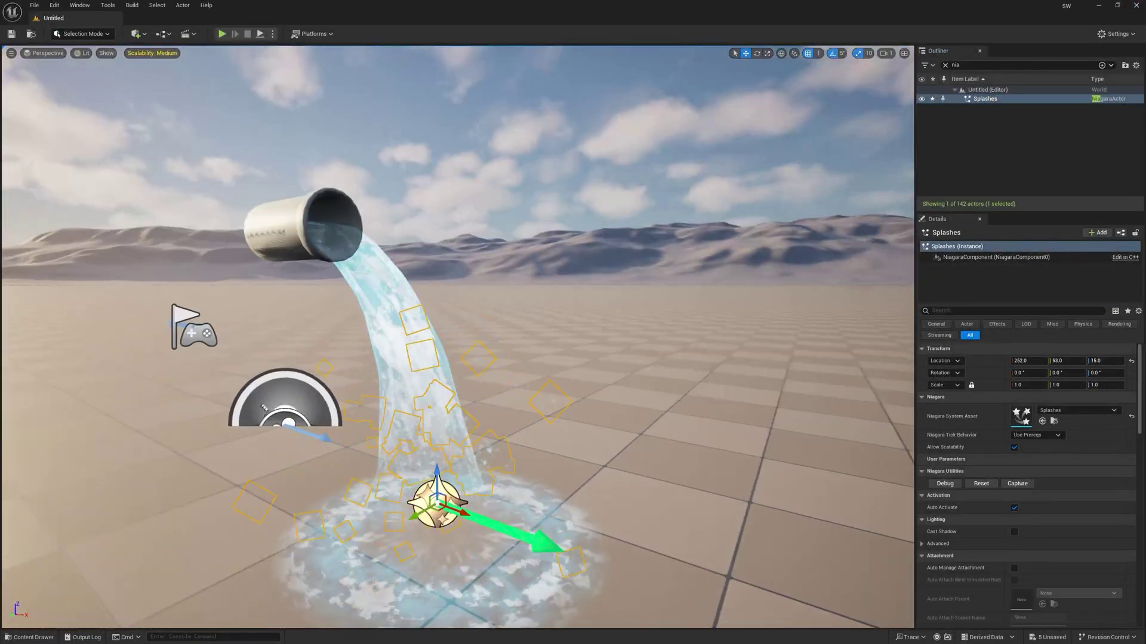
{"action": "left_click", "coordinate": [577, 167]}
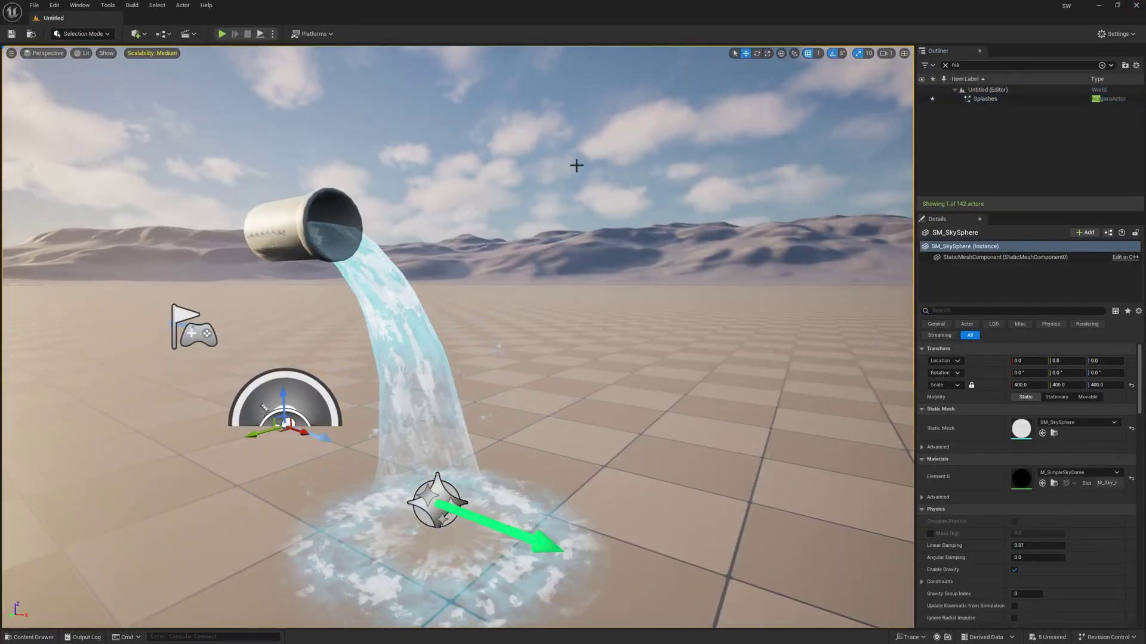
{"action": "scroll", "coordinate": [577, 167], "scroll_direction": "down", "scroll_amount": 3}
{"action": "mouse_move", "coordinate": [577, 166]}
{"action": "right_mouse_down"}
{"action": "mouse_move", "coordinate": [546, 221]}
{"action": "mouse_move", "coordinate": [558, 194]}
{"action": "mouse_move", "coordinate": [564, 248]}
{"action": "mouse_move", "coordinate": [564, 185]}
{"action": "mouse_move", "coordinate": [578, 161]}
{"action": "right_mouse_up"}
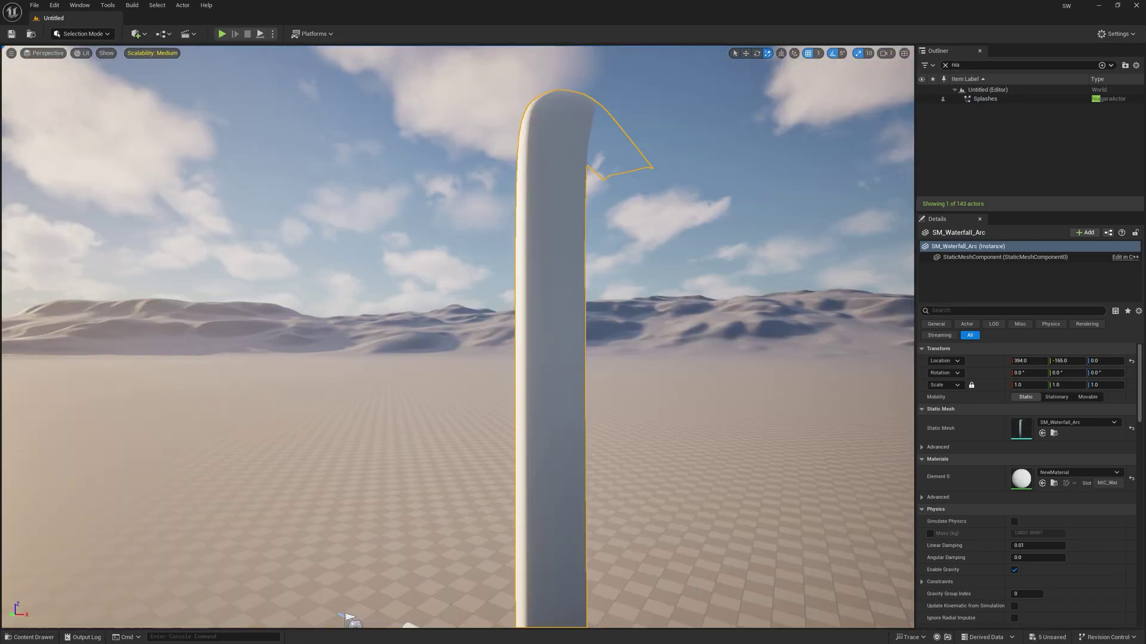
Apply the Water_Shader material to the SM_Waterfall_Arc mesh
{"action": "mouse_move", "coordinate": [514, 248]}
{"action": "right_mouse_down"}
{"action": "mouse_move", "coordinate": [514, 271]}
{"action": "mouse_move", "coordinate": [514, 248]}
{"action": "right_mouse_up"}
{"action": "key", "text": "ctrl+space"}
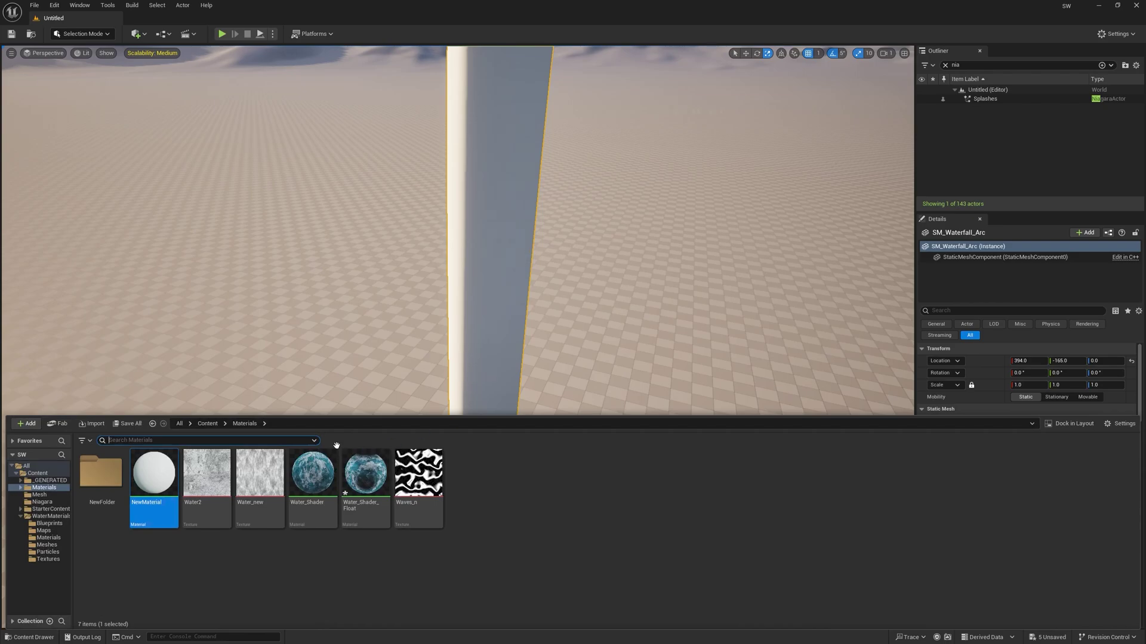
{"action": "left_click_drag", "start_coordinate": [336, 445], "coordinate": [498, 373]}
{"action": "left_click", "coordinate": [1043, 484]}
Move the SM_Waterfall_Arc mesh along the ground, clear of the pipe and its splash ring
{"action": "right_click_drag", "start_coordinate": [601, 278], "coordinate": [626, 412]}
{"action": "left_click", "coordinate": [601, 278]}
{"action": "left_click", "coordinate": [545, 121]}
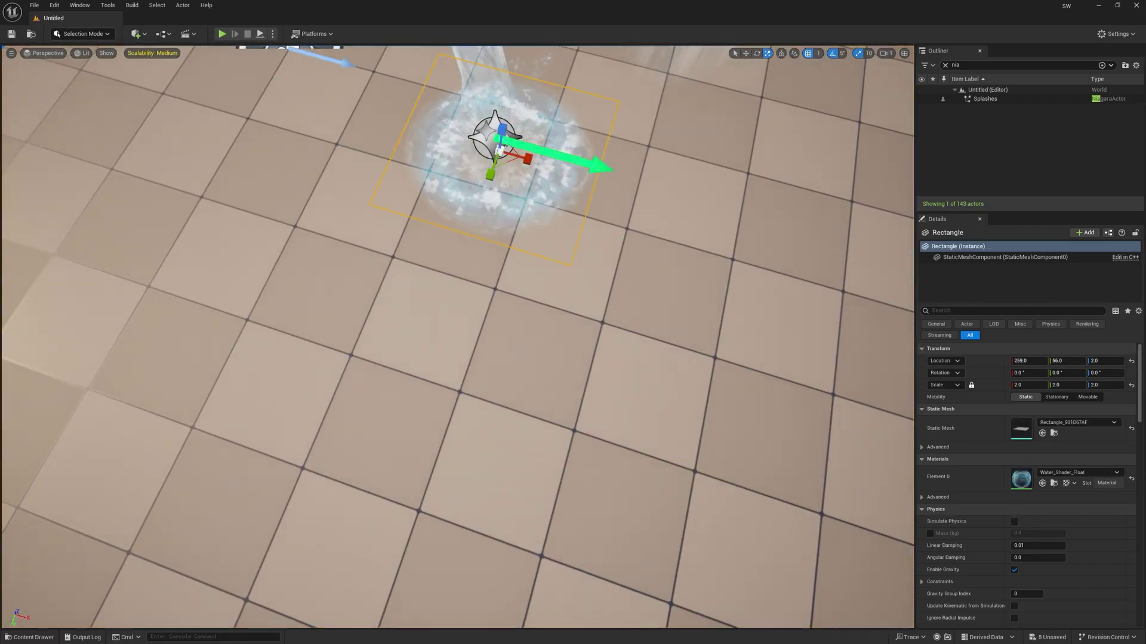
{"action": "right_click_drag", "start_coordinate": [545, 121], "coordinate": [567, 101]}
{"action": "left_click", "coordinate": [545, 121]}
{"action": "key", "text": "w"}
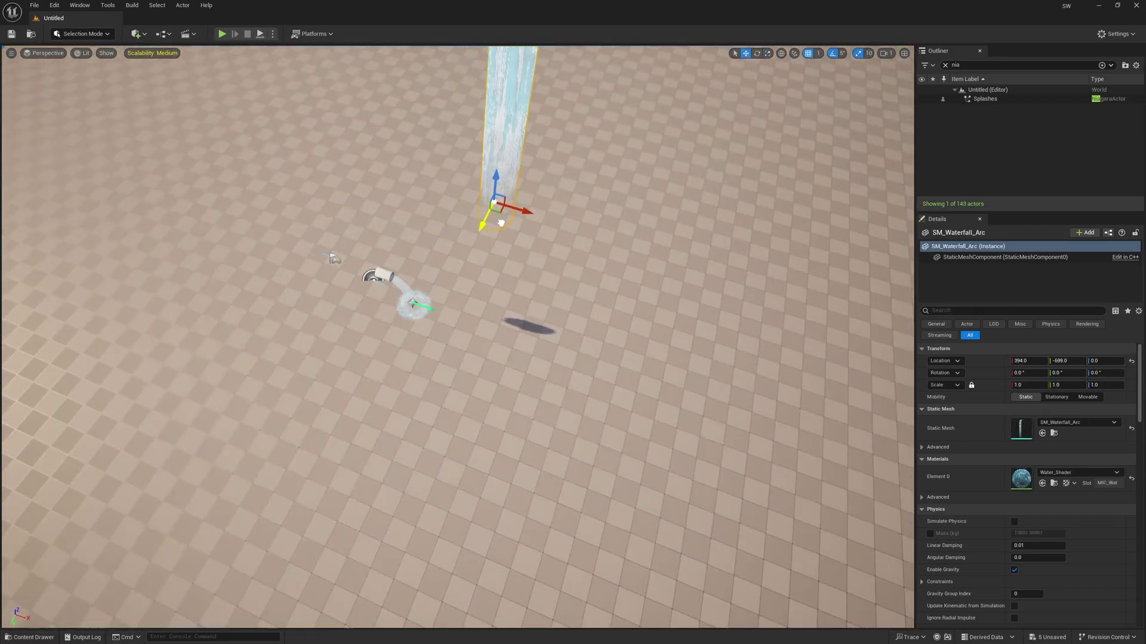
{"action": "left_click_drag", "start_coordinate": [502, 223], "coordinate": [517, 184]}
{"action": "mouse_move", "coordinate": [516, 184]}
{"action": "right_mouse_down"}
{"action": "mouse_move", "coordinate": [514, 159]}
{"action": "mouse_move", "coordinate": [507, 188]}
{"action": "right_mouse_up"}
Duplicate the pipe's foamy splash ring and place an enlarged copy at the foot of the SM_Waterfall_Arc mesh
{"action": "left_click", "coordinate": [381, 292]}
{"action": "right_click_drag", "start_coordinate": [381, 292], "coordinate": [505, 294]}
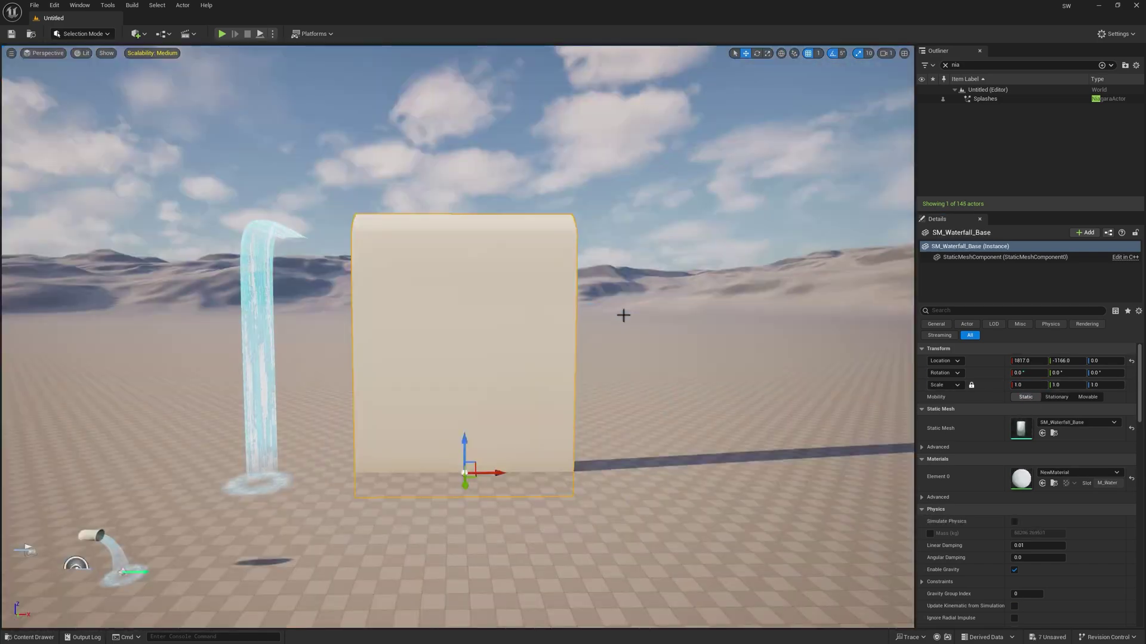
Apply the Water_Shader material to the SM_Waterfall_Base mesh beside the arc waterfall
{"action": "right_click_drag", "start_coordinate": [623, 315], "coordinate": [549, 331]}
{"action": "left_click_drag", "start_coordinate": [326, 458], "coordinate": [481, 256]}
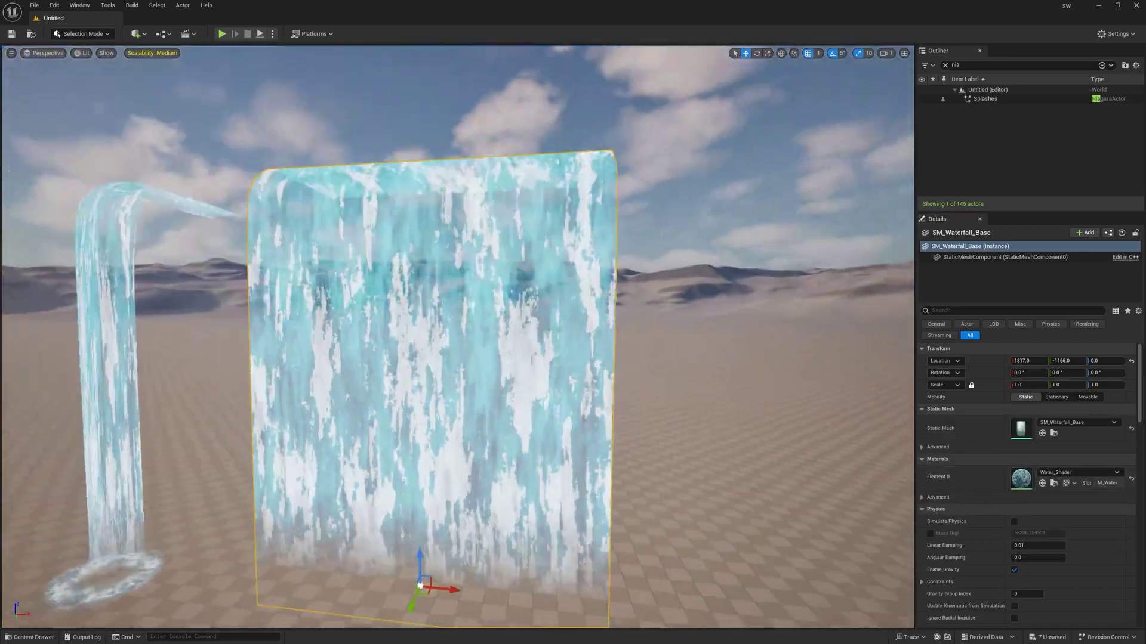
{"action": "left_click", "coordinate": [640, 250]}
{"action": "mouse_move", "coordinate": [640, 250]}
{"action": "right_mouse_down"}
{"action": "mouse_move", "coordinate": [614, 257]}
{"action": "mouse_move", "coordinate": [621, 286]}
{"action": "mouse_move", "coordinate": [640, 250]}
{"action": "right_mouse_up"}
Duplicate the arc waterfall's splash ring, scale the copy to 20 on all axes, and place it at the wide waterfall's base
{"action": "left_click", "coordinate": [333, 438]}
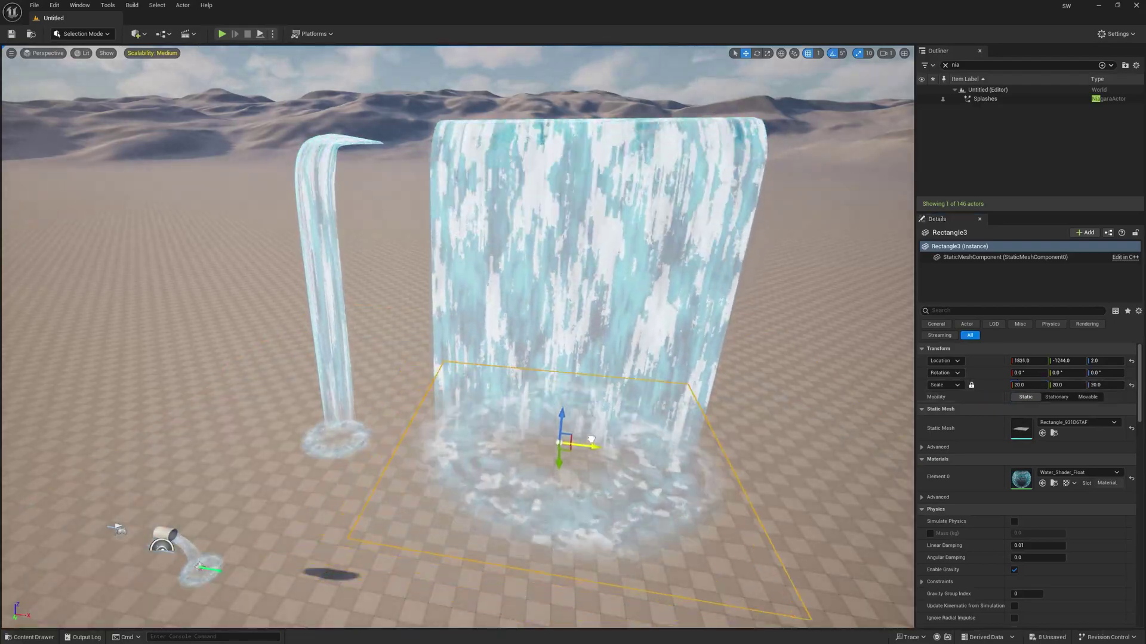
{"action": "key", "text": "s"}
{"action": "right_click_drag", "start_coordinate": [665, 419], "coordinate": [675, 337]}
{"action": "key", "text": "w"}
{"action": "key", "text": "s"}
{"action": "key", "text": "s"}
Add the SM_Rapids mesh to the level with the Water_Shader material and inspect the water meshes up close
{"action": "left_click", "coordinate": [716, 274]}
{"action": "right_click_drag", "start_coordinate": [716, 275], "coordinate": [662, 292]}
{"action": "key", "text": "w"}
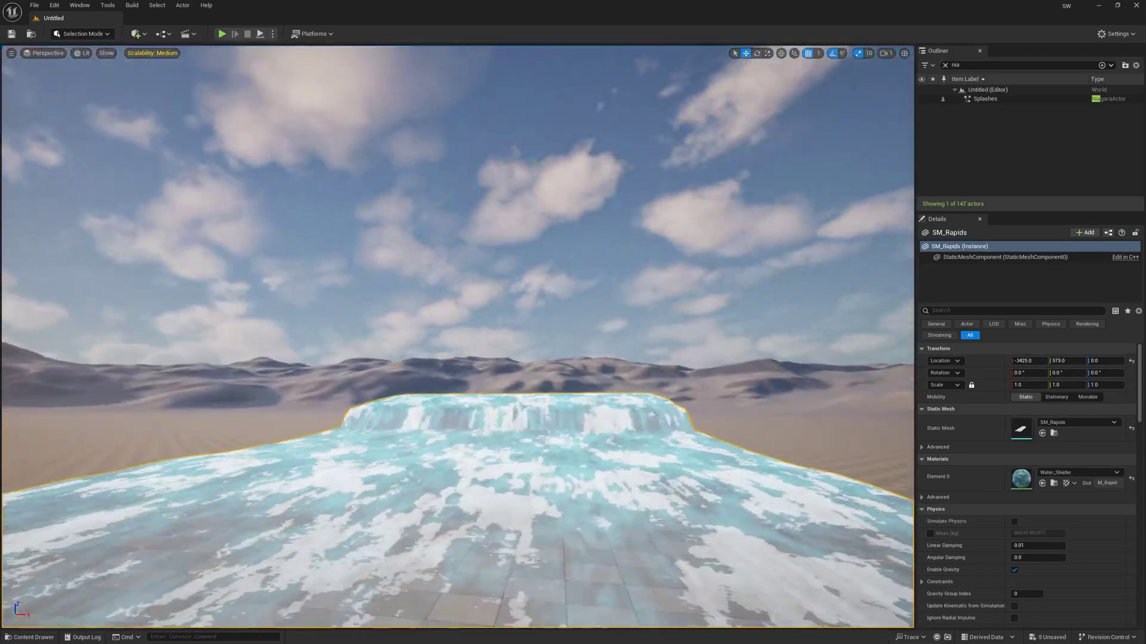
{"action": "mouse_move", "coordinate": [458, 337]}
{"action": "right_mouse_down"}
{"action": "mouse_move", "coordinate": [382, 336]}
{"action": "mouse_move", "coordinate": [573, 346]}
{"action": "mouse_move", "coordinate": [454, 336]}
{"action": "right_mouse_up"}
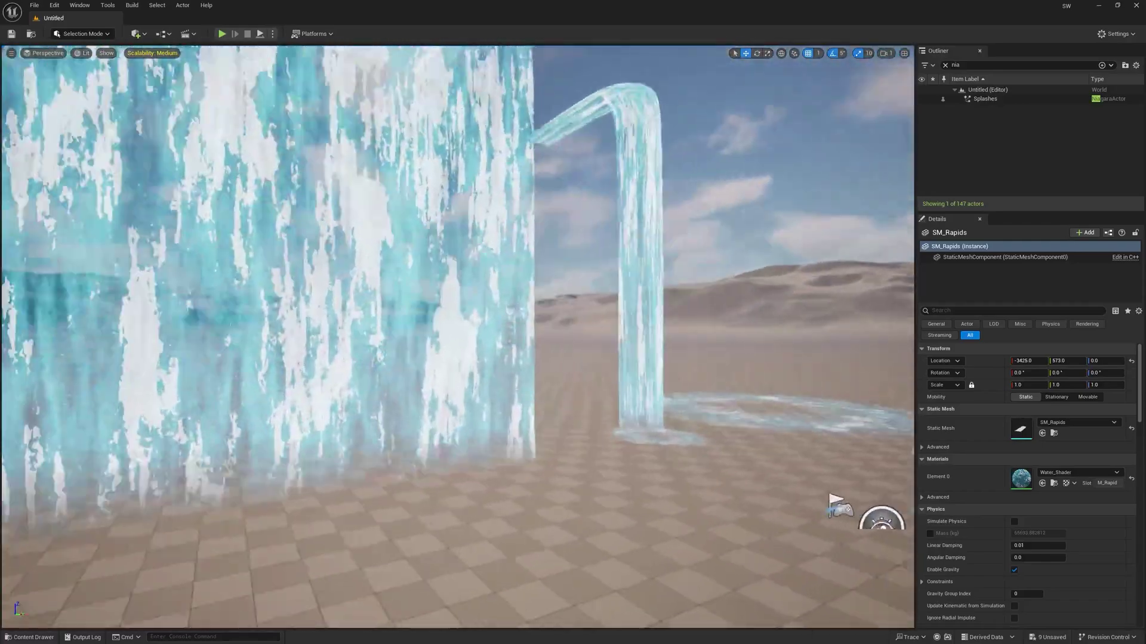